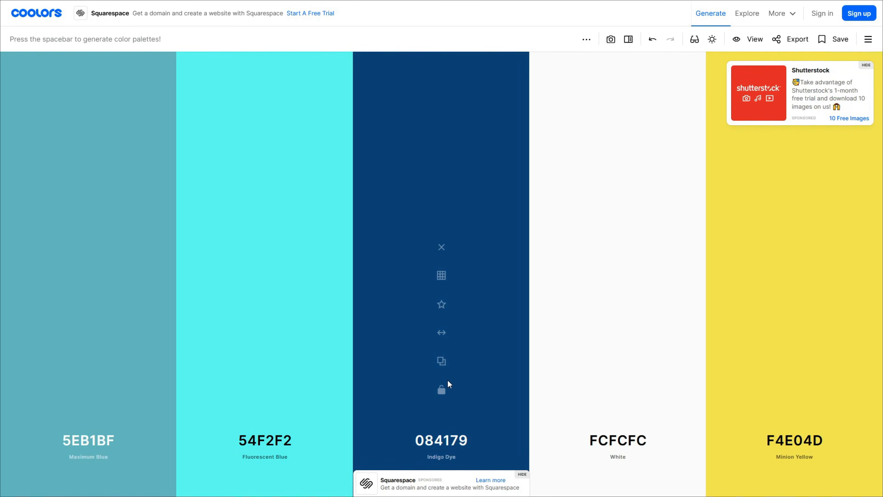
Lock the 084179 Indigo Dye color and generate several new palettes around it.
click(441, 392)
key(space)
key(space)
key(space)
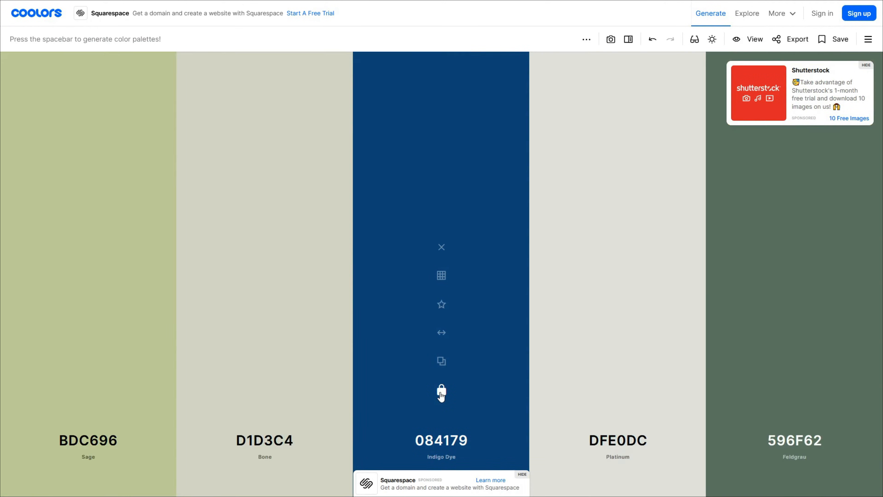
key(space)
key(space)
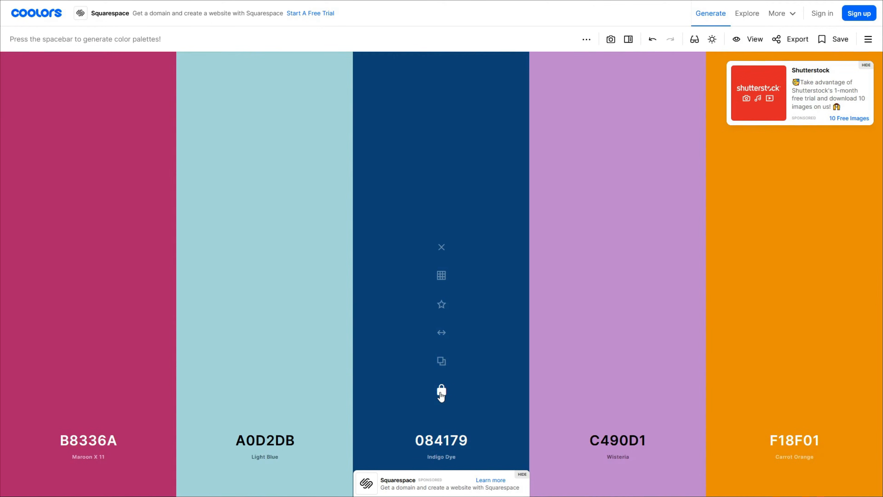
key(space)
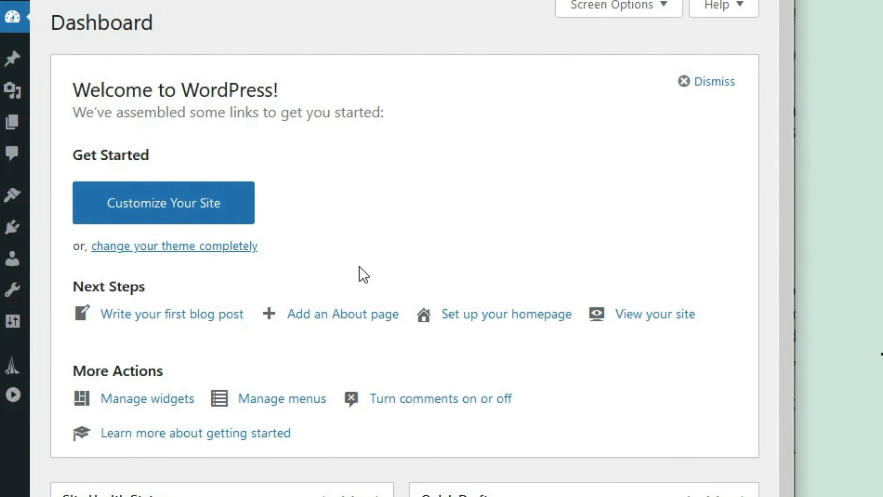
Search the WordPress theme directory for "kadence", then install and activate the Kadence theme.
mouse_move(5, 154)
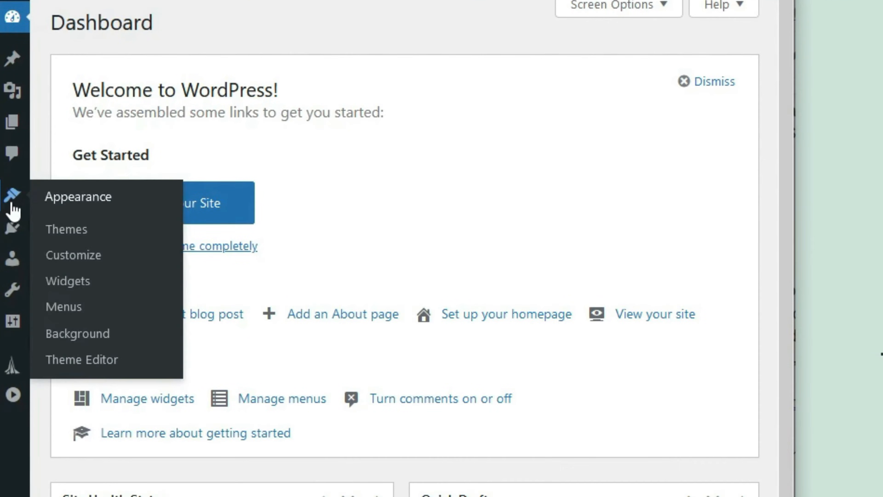
click(68, 237)
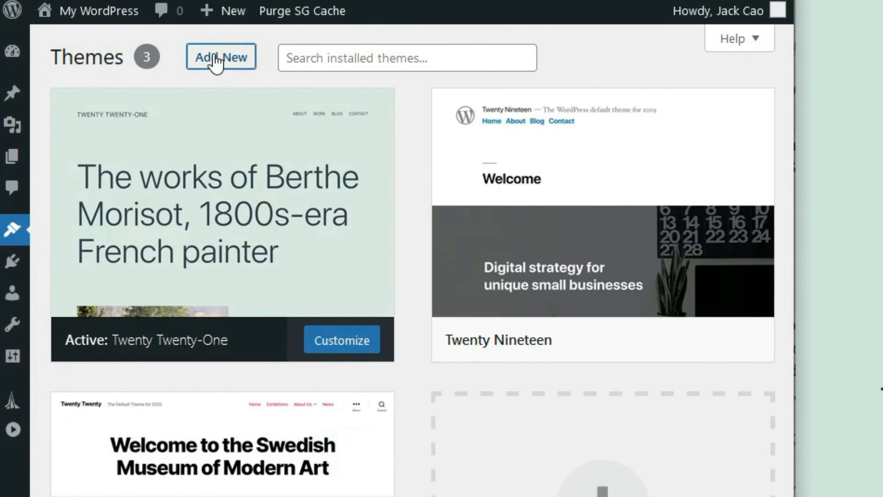
click(214, 60)
click(210, 152)
text(kadence)
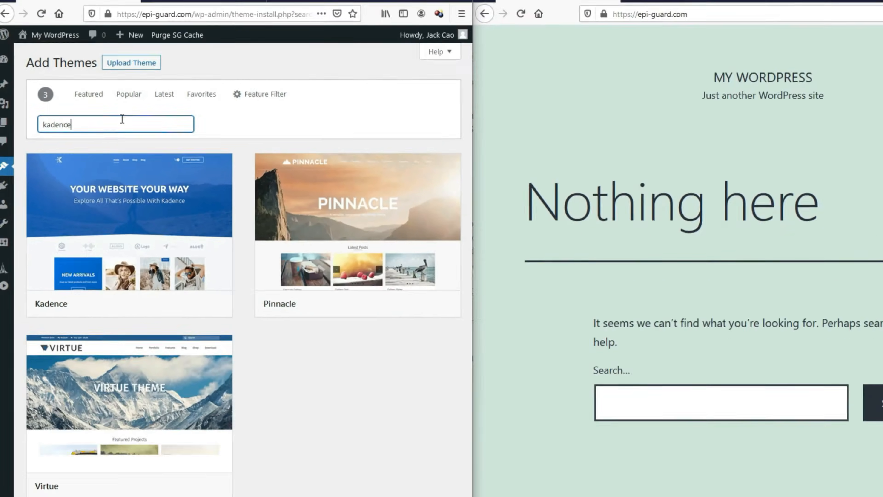
mouse_move(250, 423)
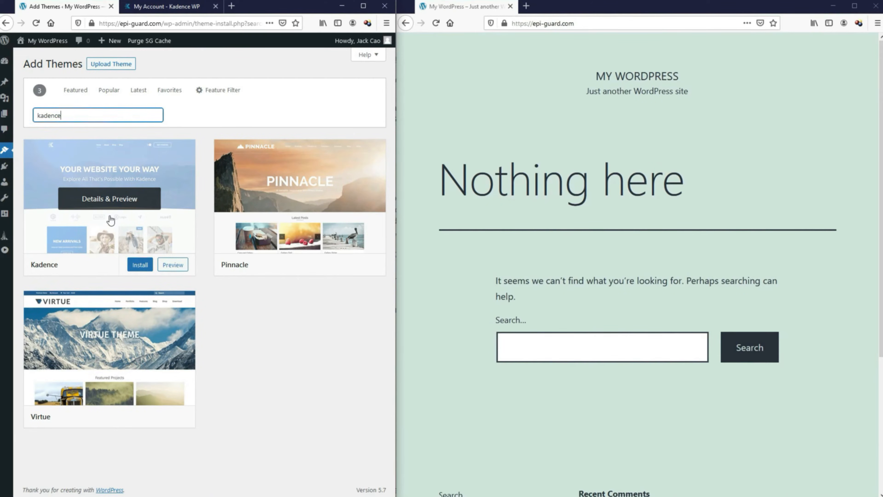
click(144, 268)
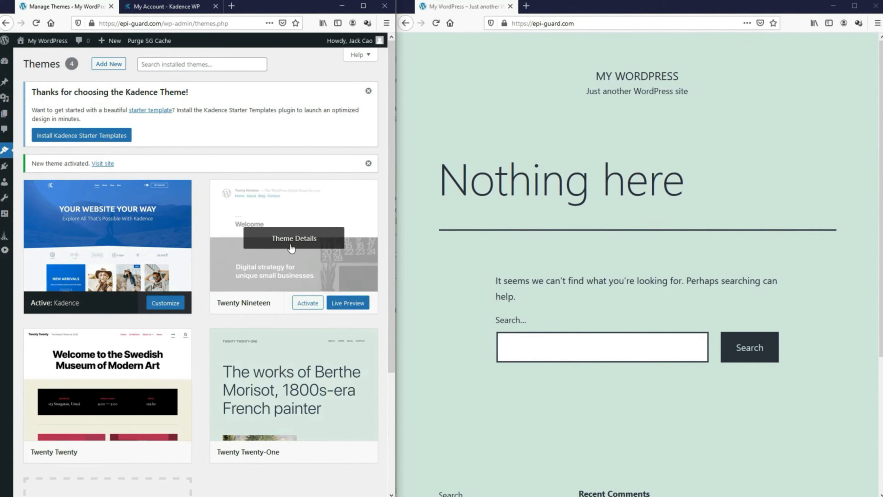
Delete the Twenty Nineteen, Twenty Twenty and Twenty Twenty-One themes and reload the live site.
click(289, 244)
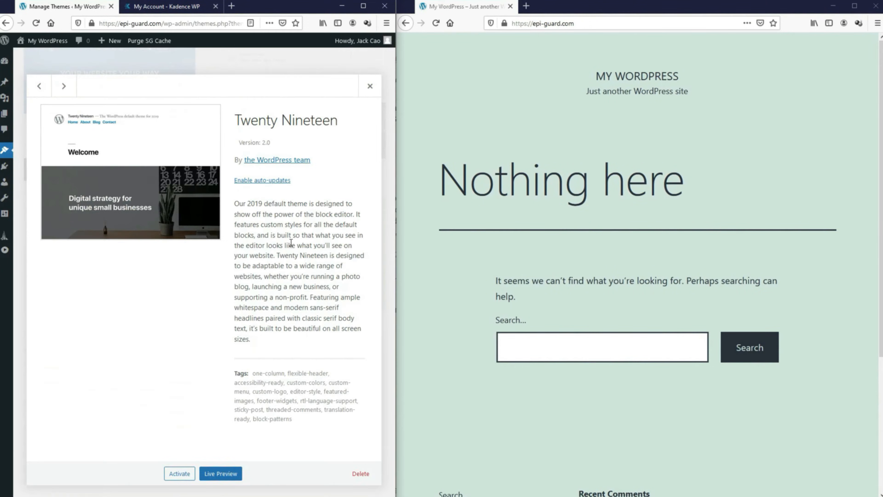
click(360, 477)
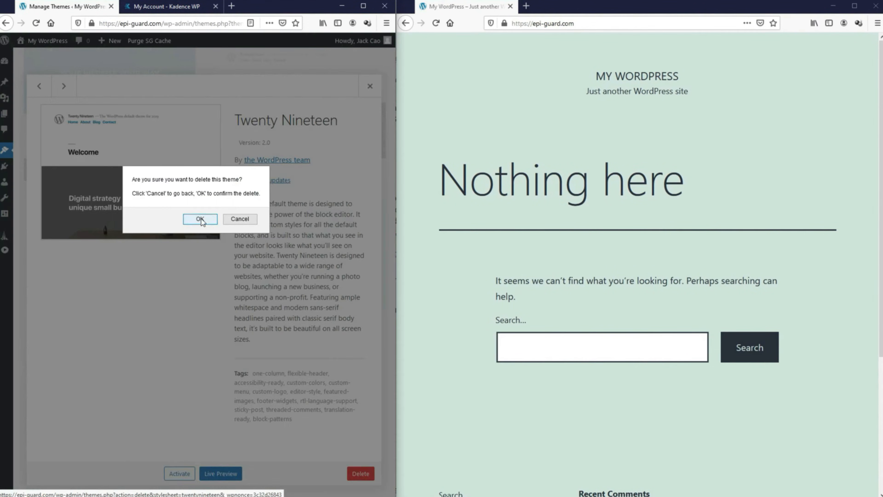
click(202, 220)
click(298, 234)
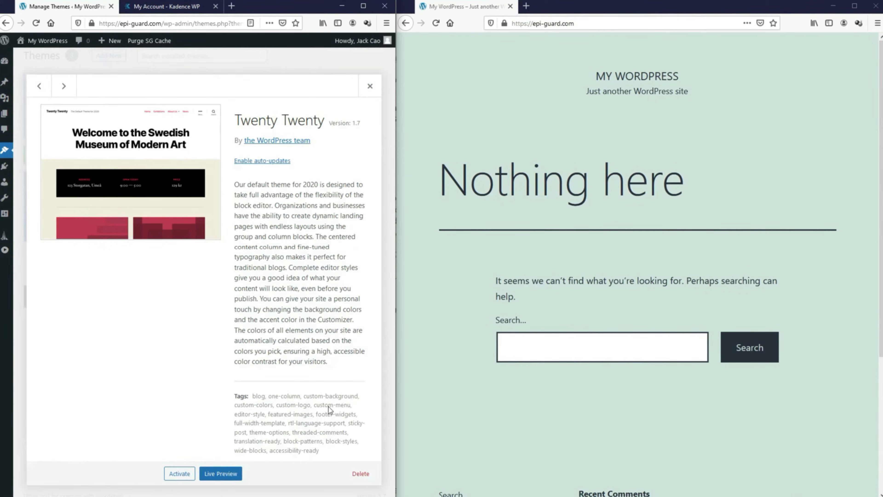
click(360, 473)
click(209, 225)
click(360, 474)
click(208, 226)
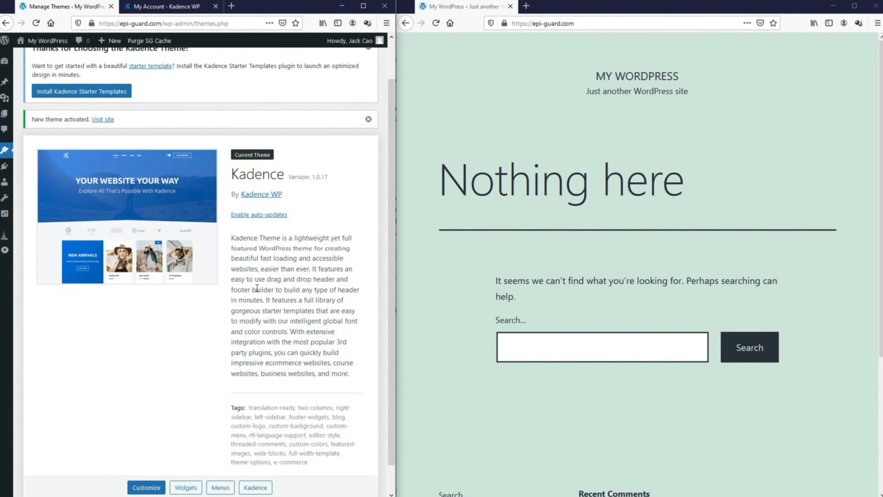
click(437, 23)
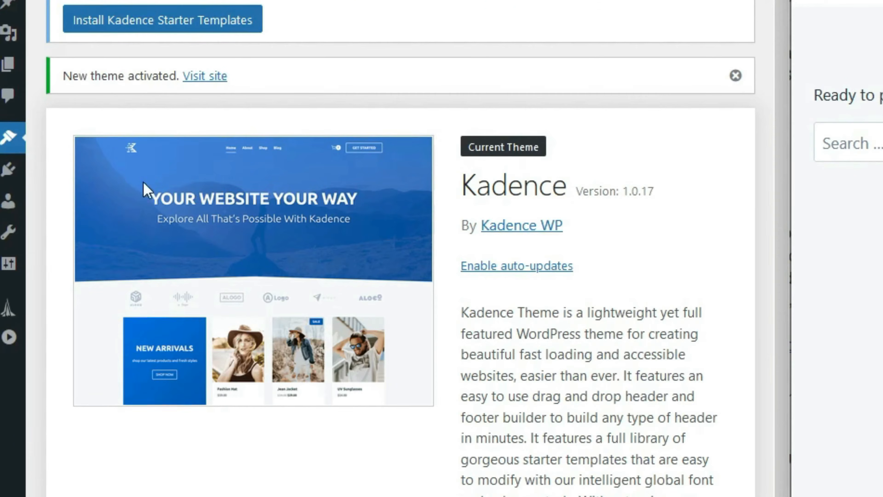
Open the page for adding plugins and bring up the product downloads list in the Kadence WP account.
mouse_move(6, 166)
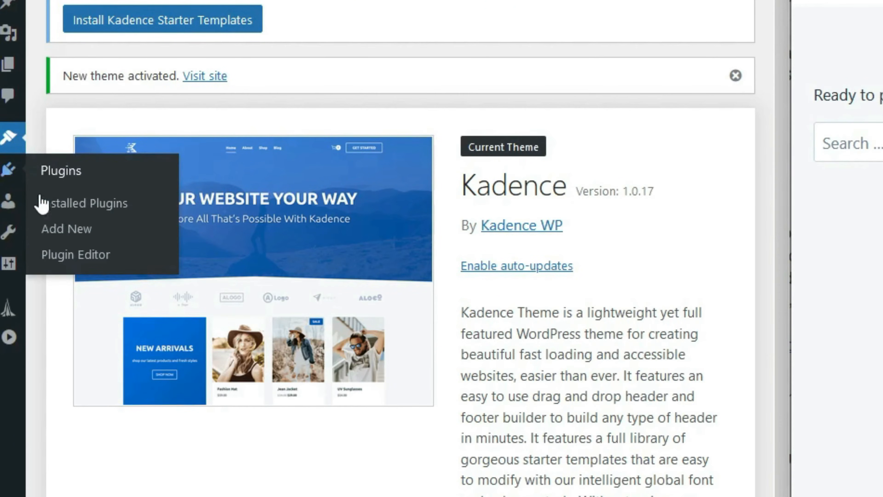
click(77, 234)
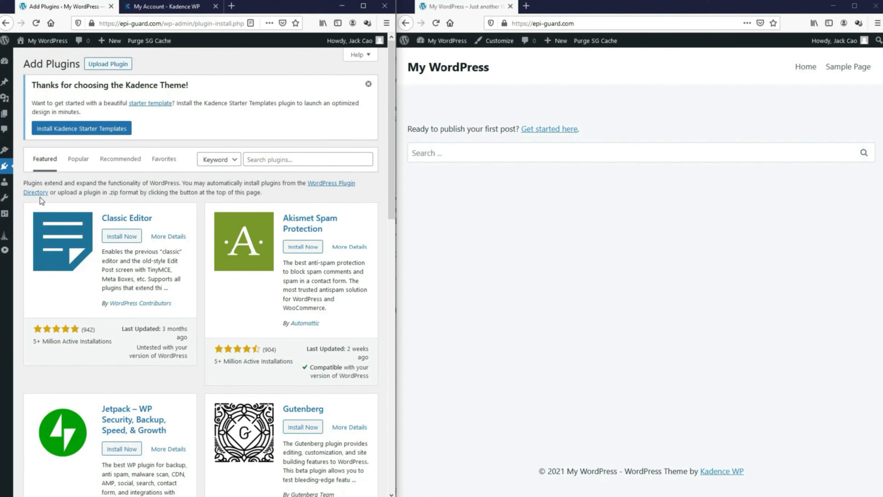
click(157, 8)
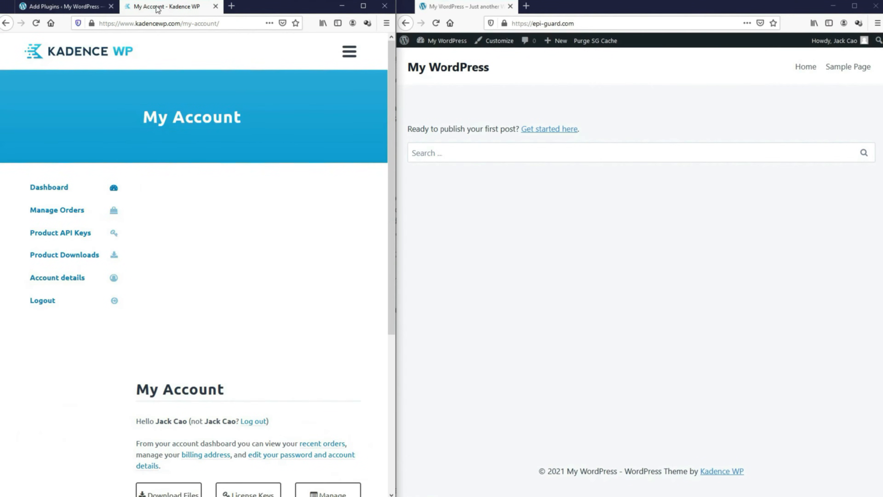
click(80, 257)
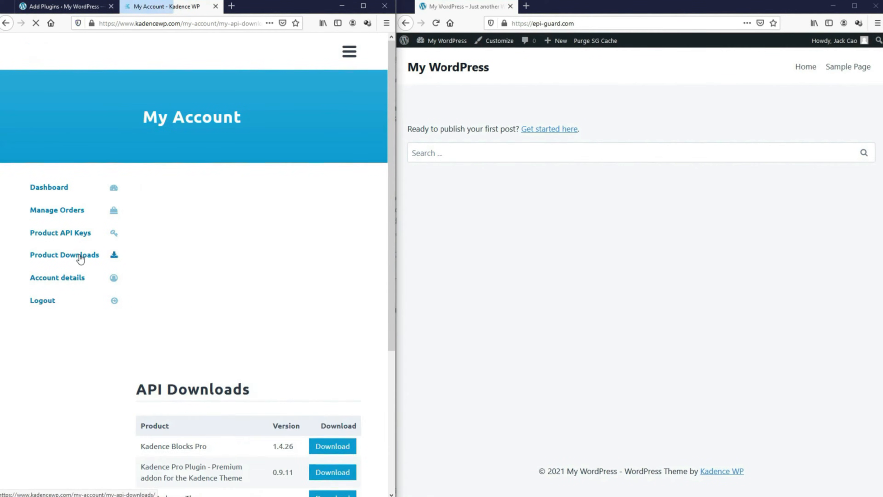
scroll(80, 258, down, 5)
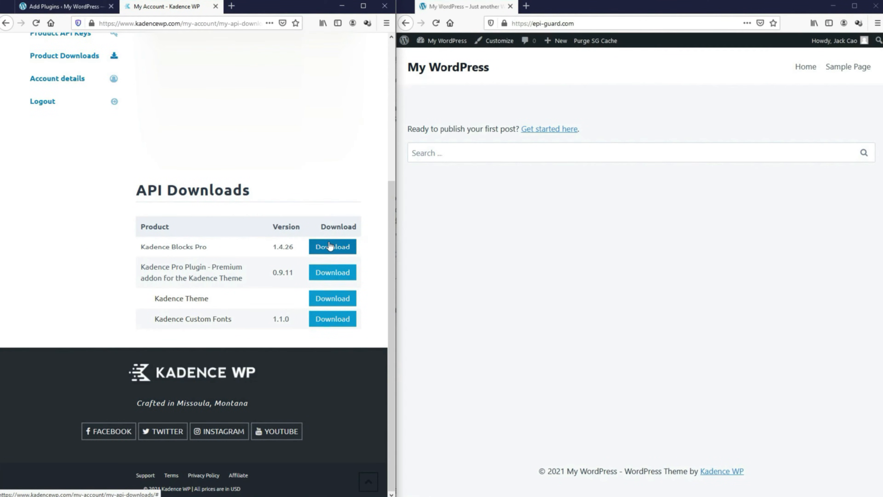
Upload kadence-blocks-pro.zip from Downloads to WordPress, then install and activate the plugin.
click(71, 17)
click(121, 68)
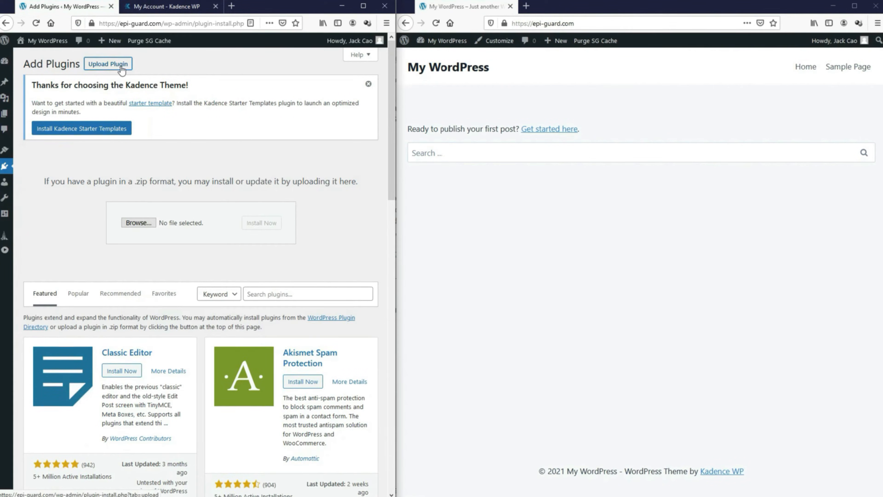
click(139, 225)
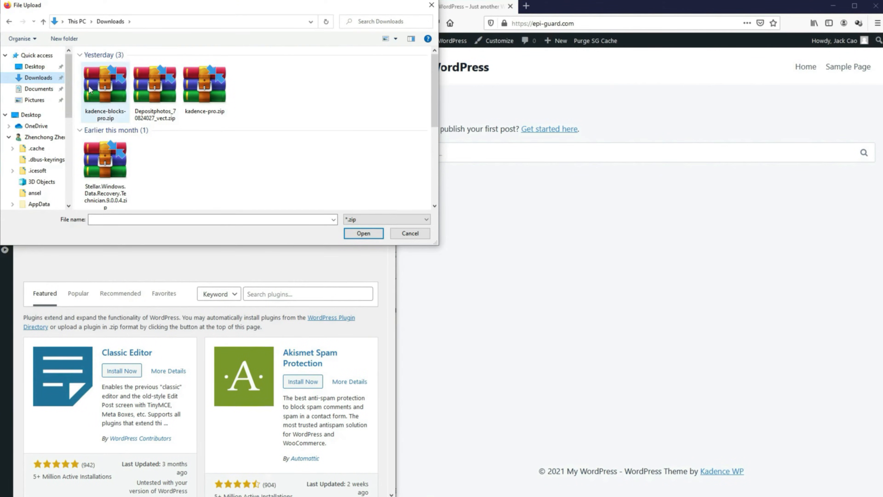
double_click(103, 89)
click(256, 221)
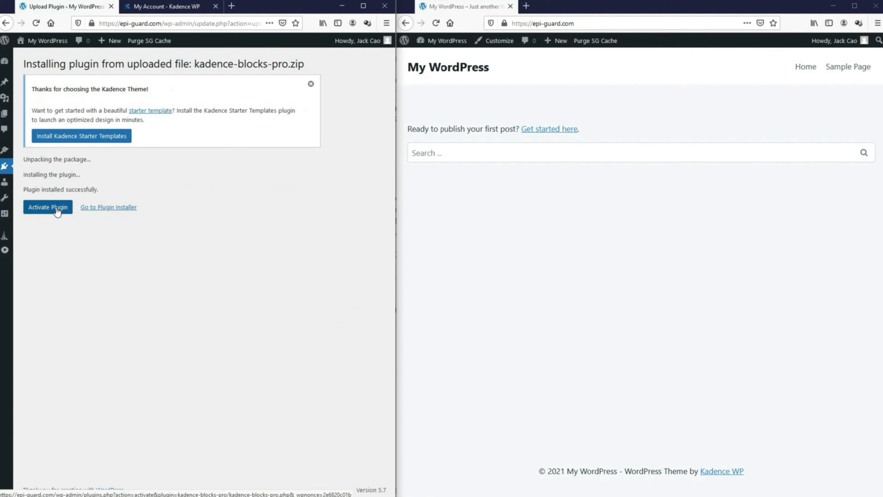
click(48, 207)
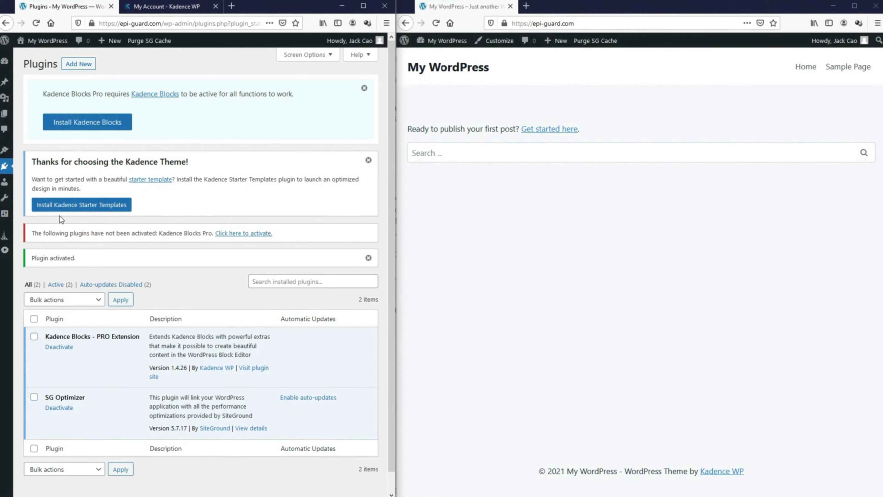
Activate the Kadence Blocks Pro license by pasting the API license key and license email from the Kadence WP account.
click(246, 234)
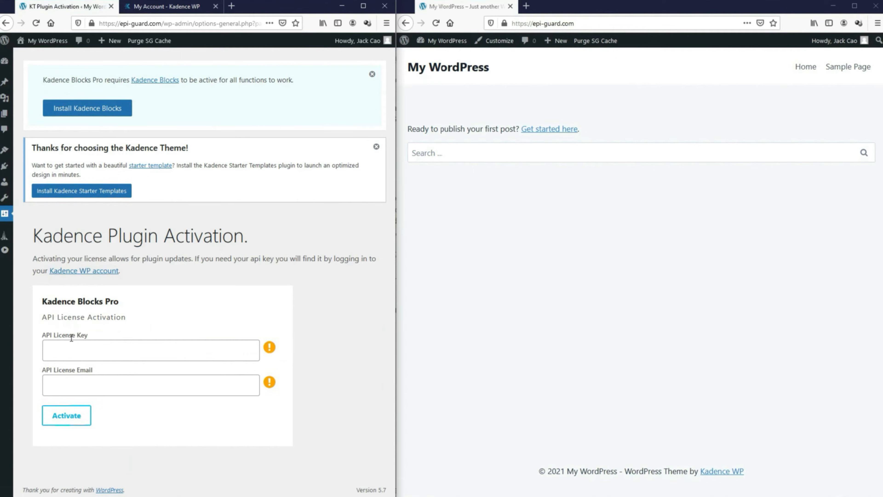
click(153, 7)
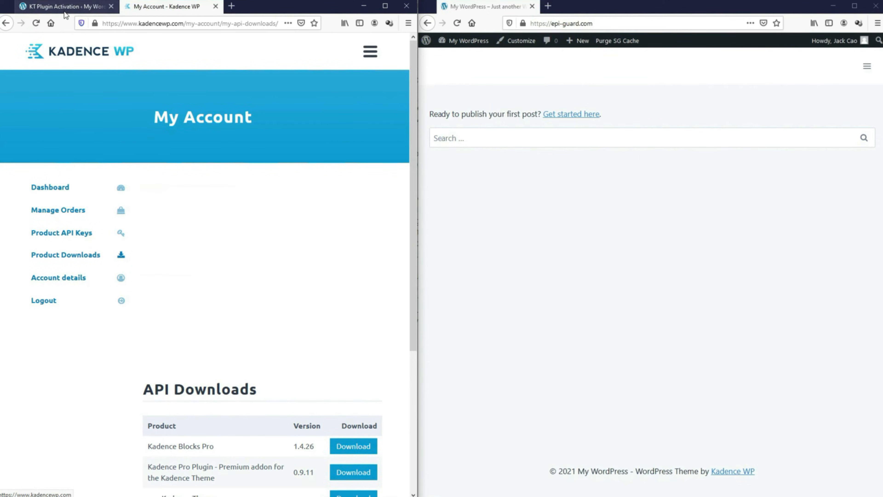
click(64, 12)
click(105, 351)
key(ctrl+v)
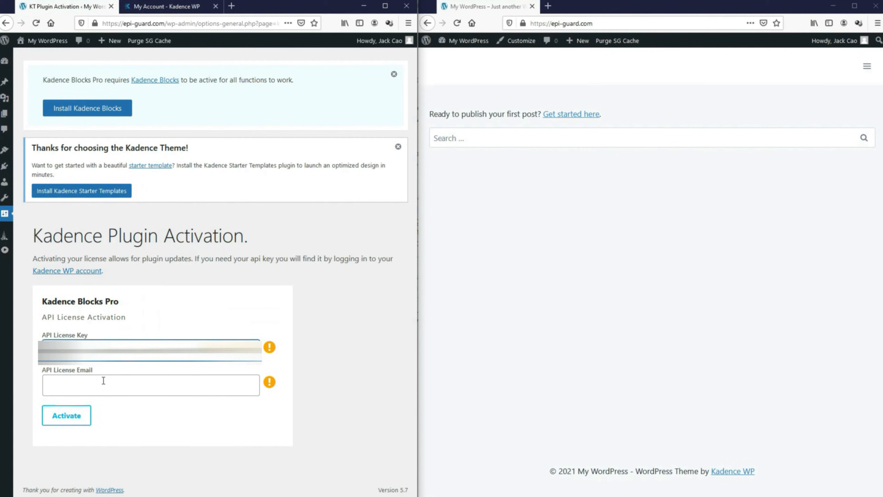
click(108, 385)
key(ctrl+v)
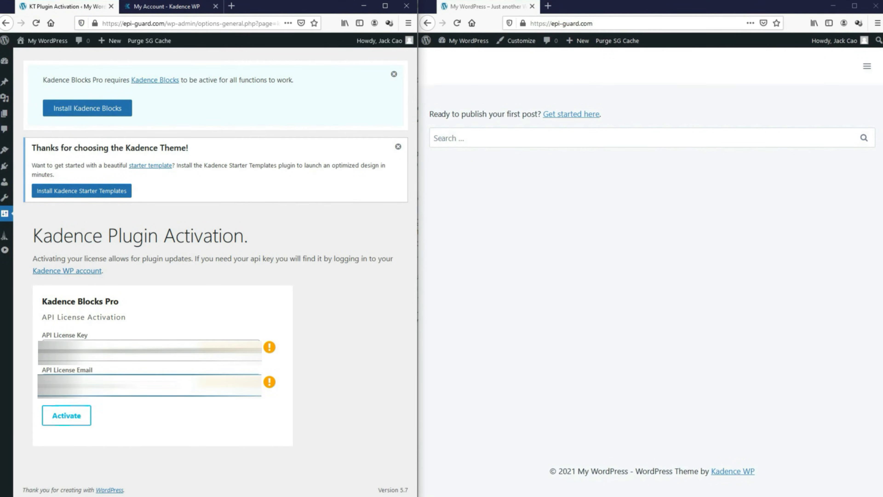
click(71, 418)
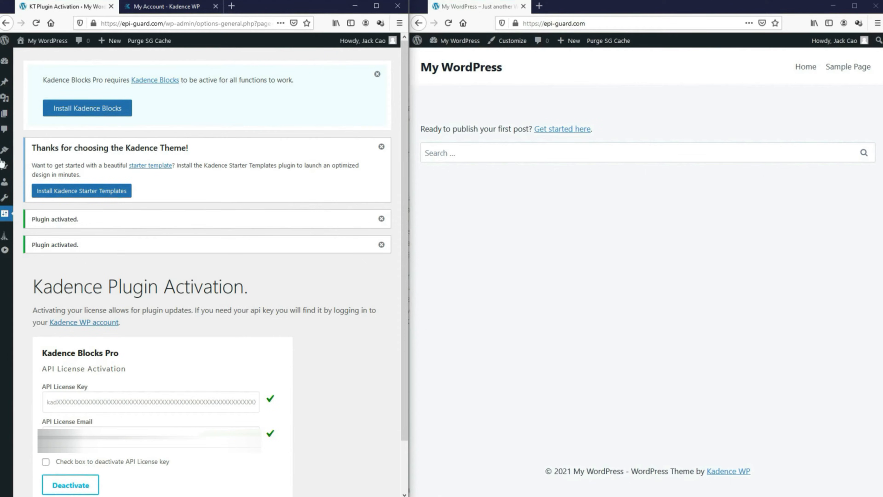
Create a new page titled "Home", dismissing the block editor welcome guide.
mouse_move(4, 113)
click(29, 149)
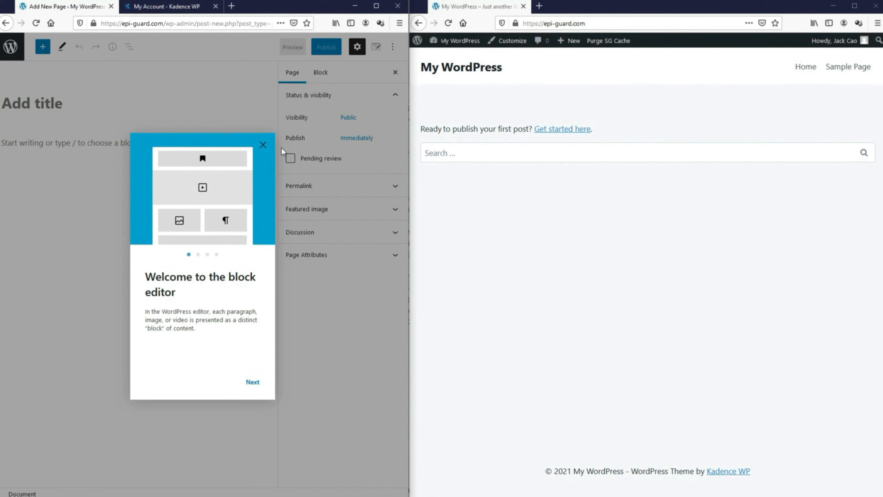
click(263, 145)
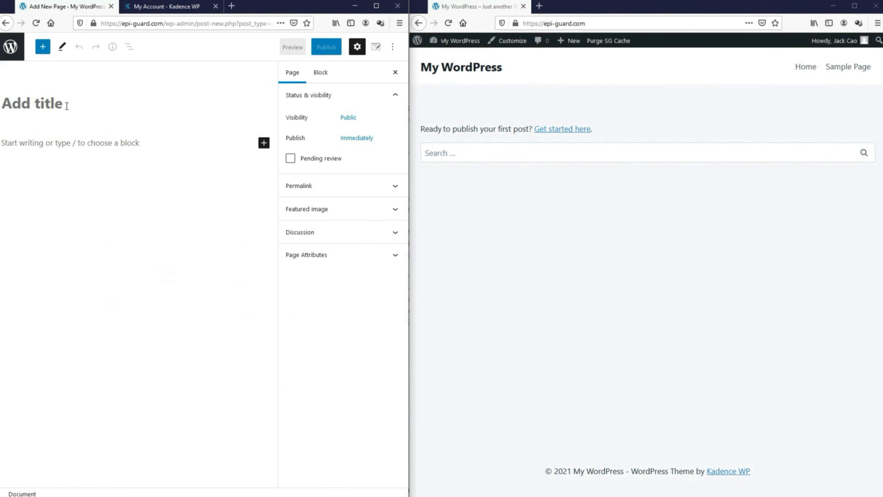
text(Home)
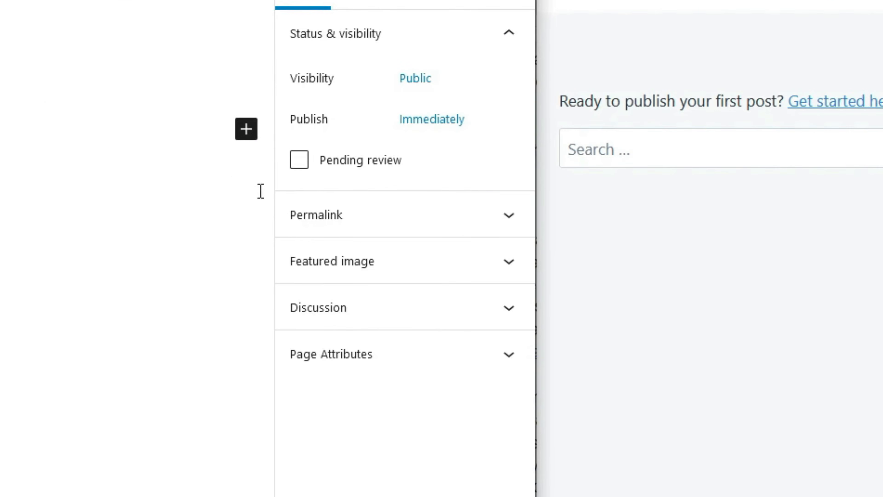
Check the Home page's URL slug in its permalink settings and publish the page.
click(335, 222)
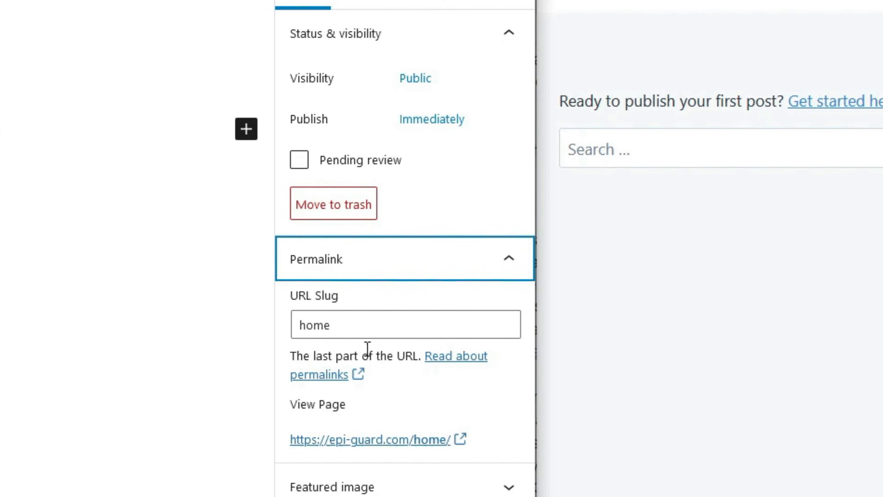
click(355, 332)
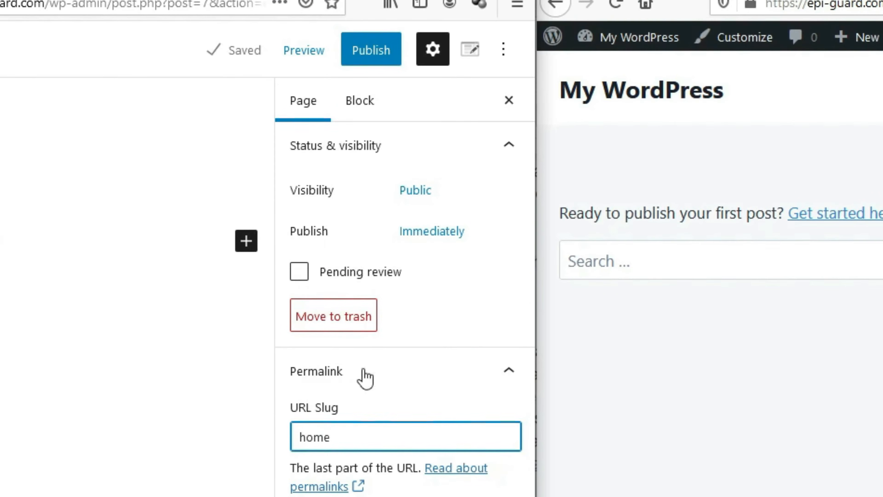
click(374, 52)
click(362, 48)
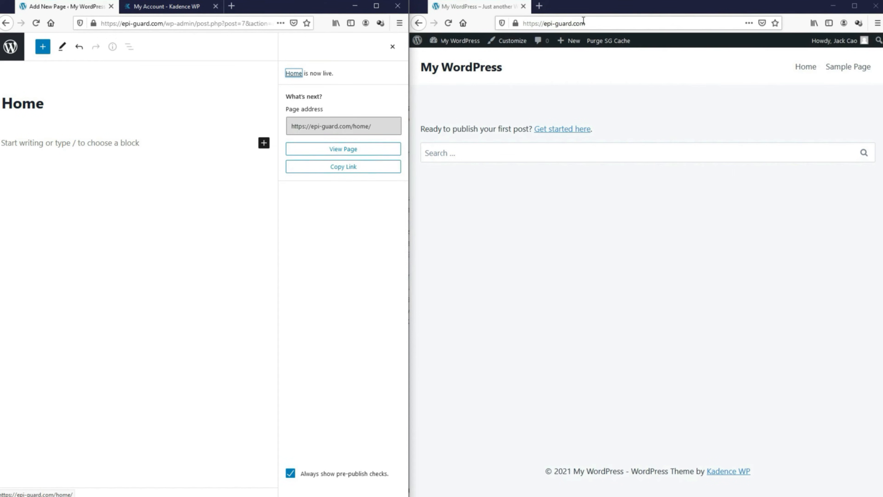
Compare the live site's root address with the published Home page's address.
click(555, 23)
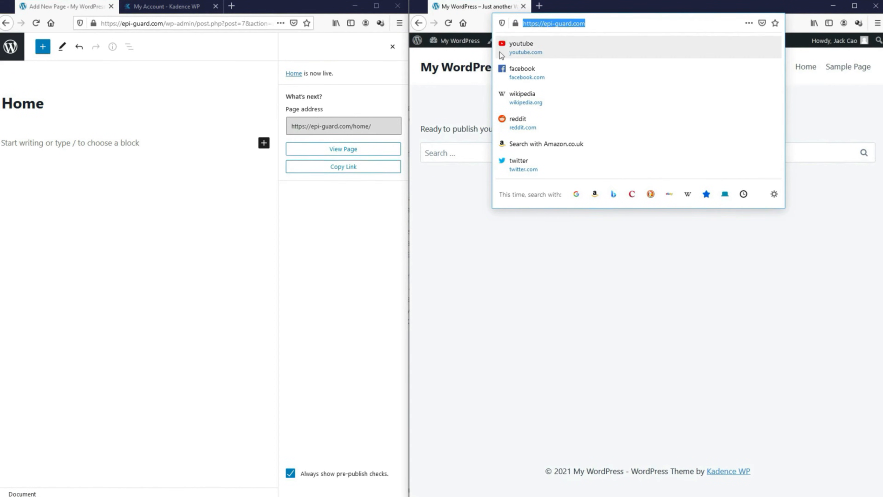
click(386, 122)
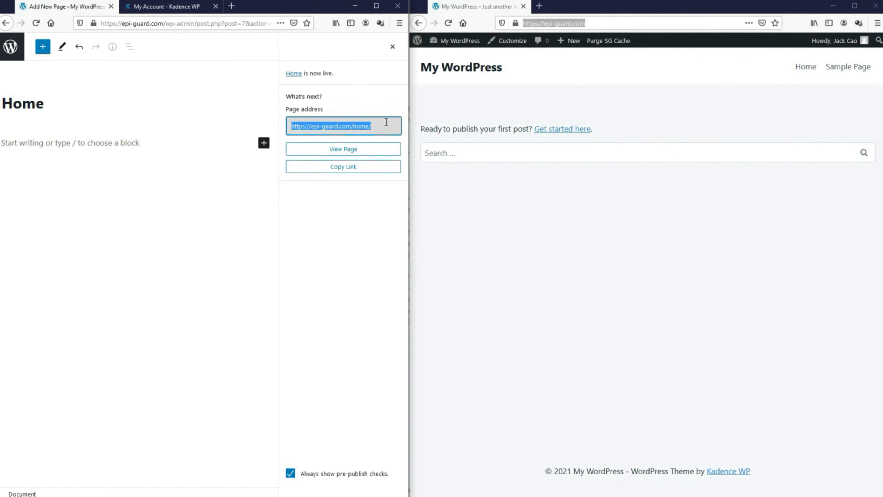
Set the homepage to display the static page Home in the reading settings, save the changes, and check the reloaded live site.
click(386, 121)
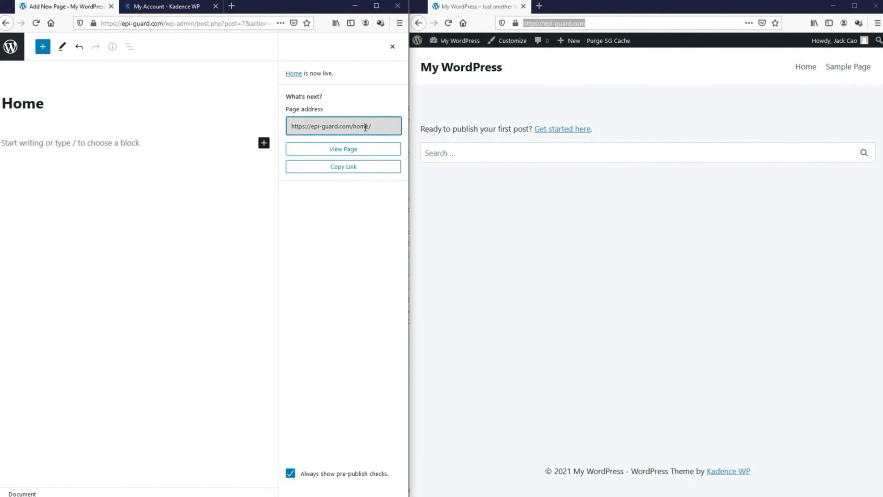
click(6, 51)
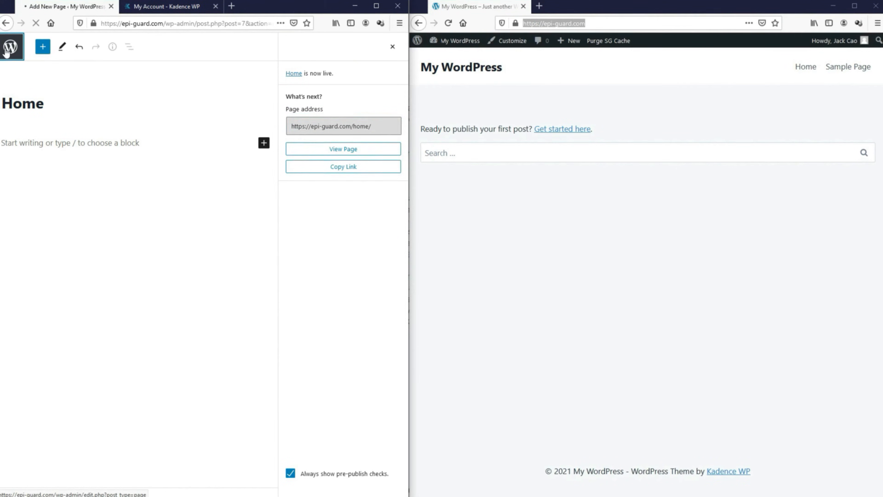
mouse_move(10, 219)
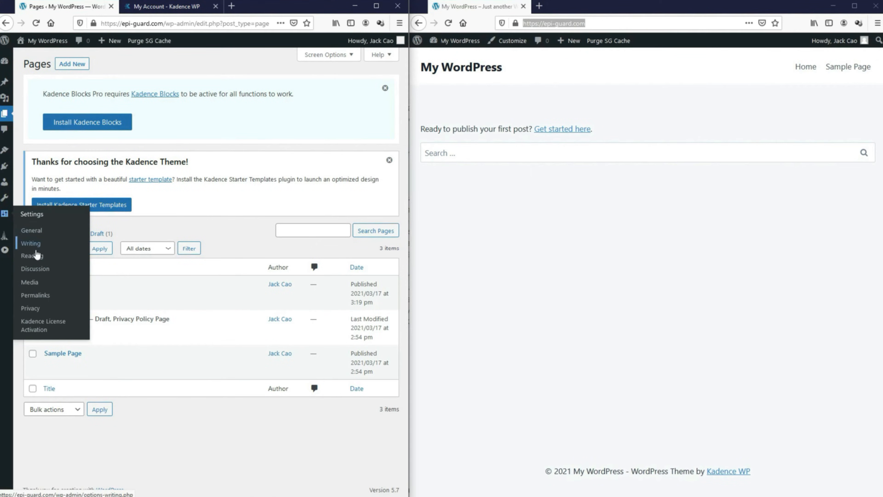
click(35, 256)
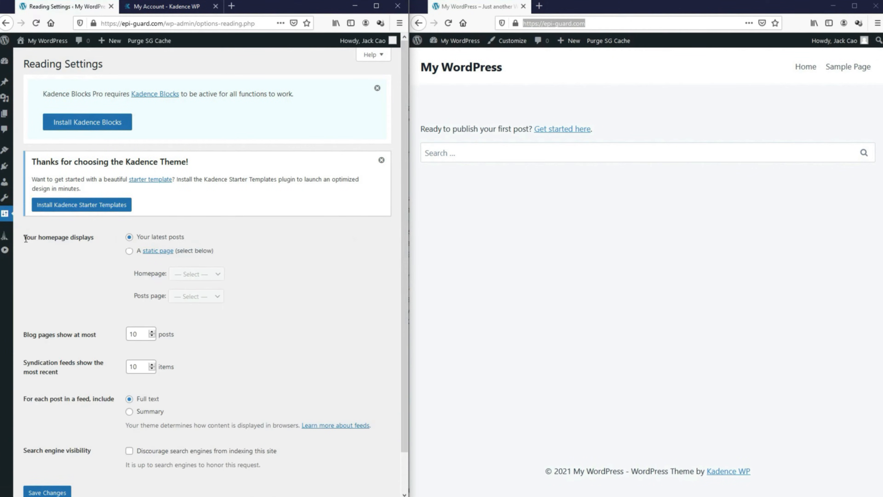
drag(24, 238, 96, 241)
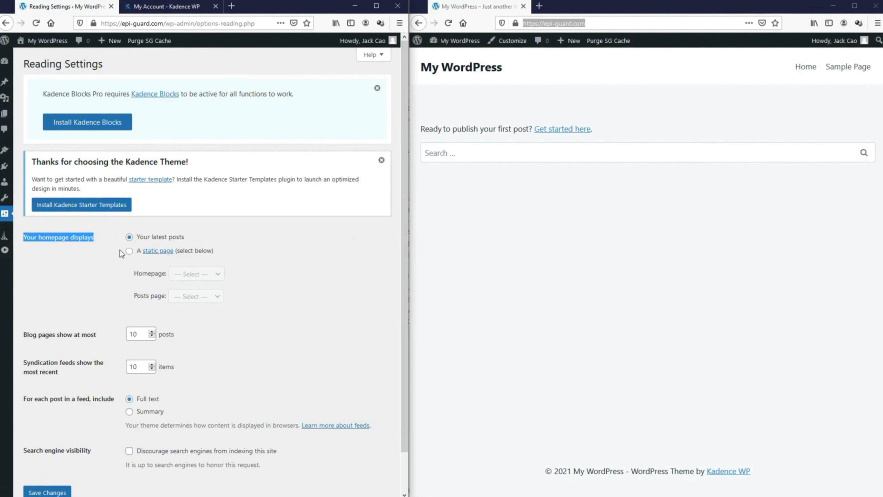
click(129, 251)
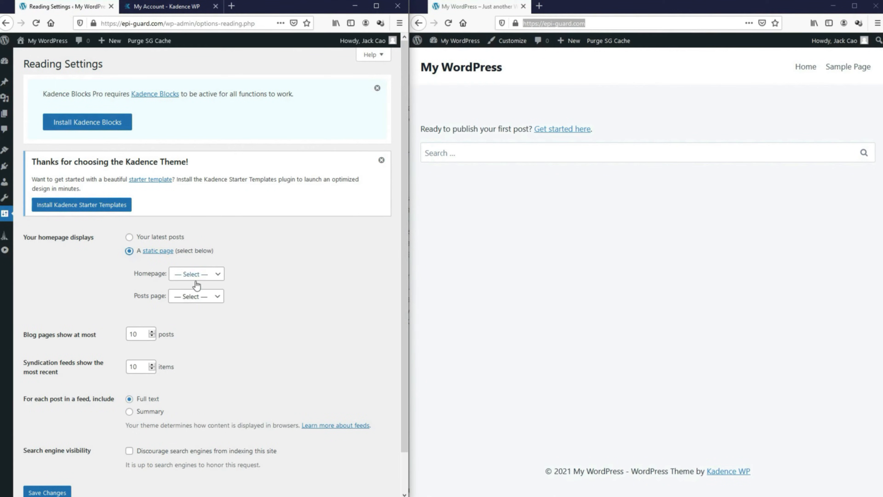
click(217, 275)
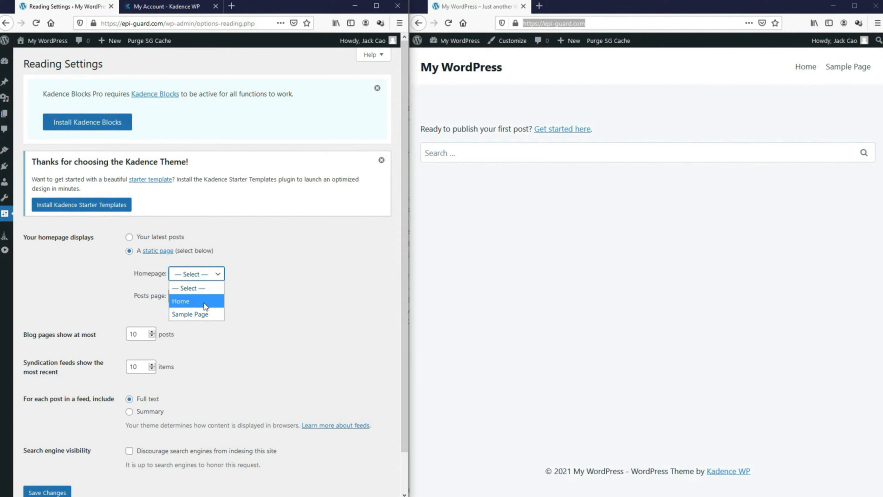
click(193, 299)
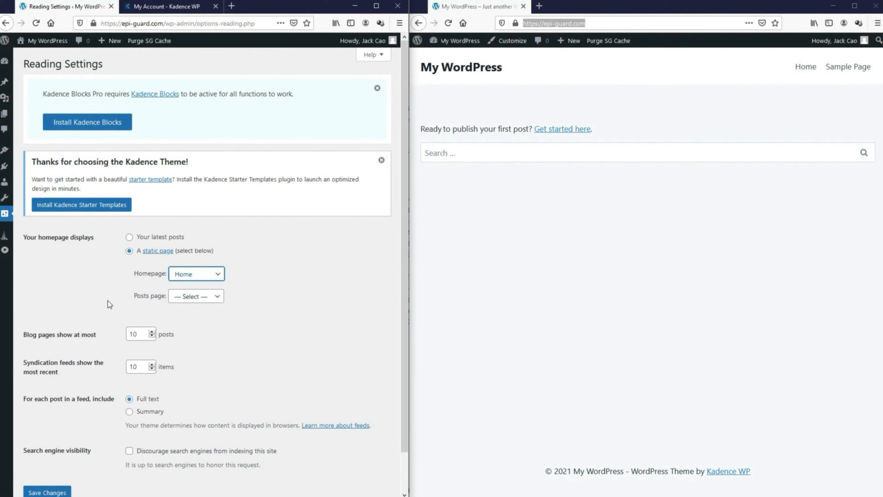
scroll(101, 292, down, 1)
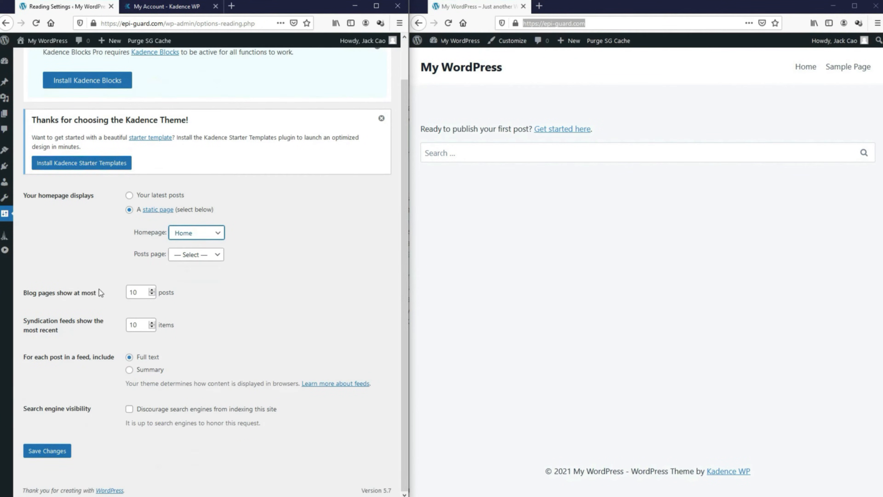
click(47, 451)
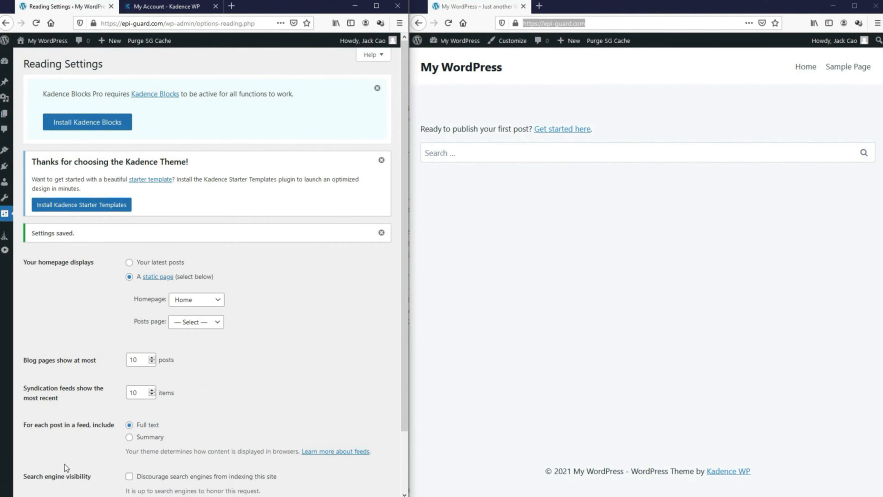
click(448, 23)
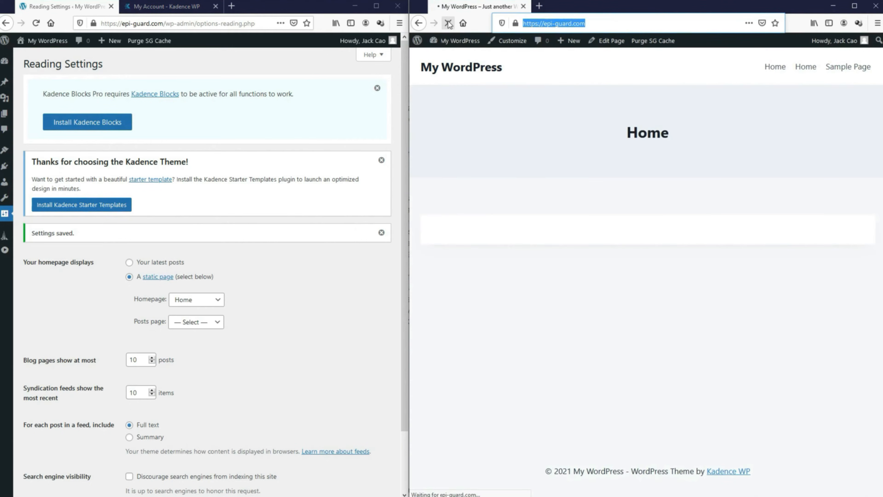
drag(629, 129, 676, 138)
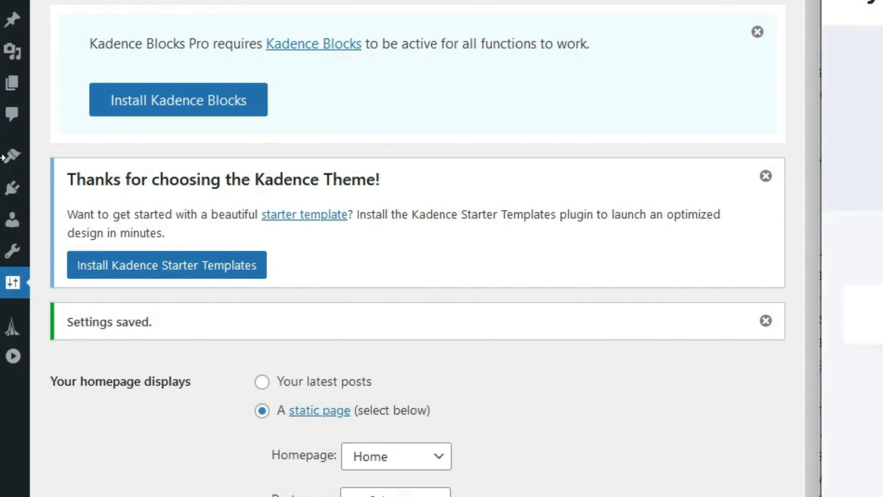
Open the theme customizer in a new tab and go to its Header settings.
mouse_move(3, 158)
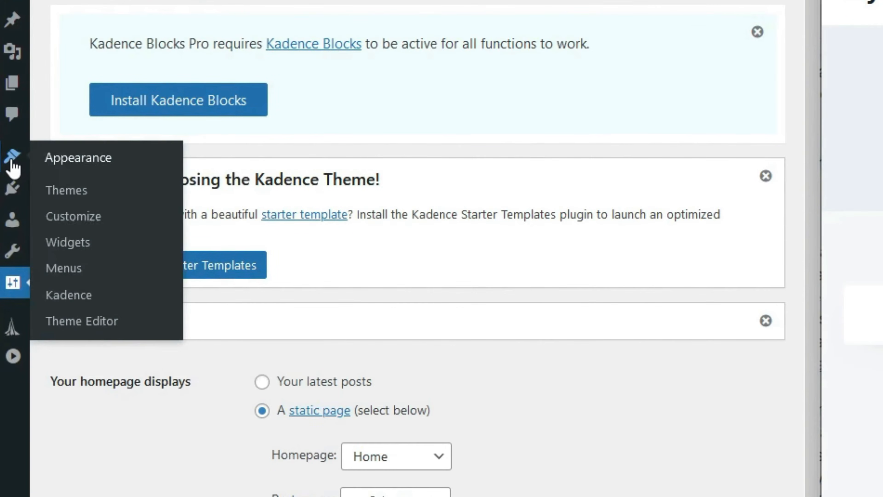
right_click(74, 219)
click(89, 195)
click(139, 13)
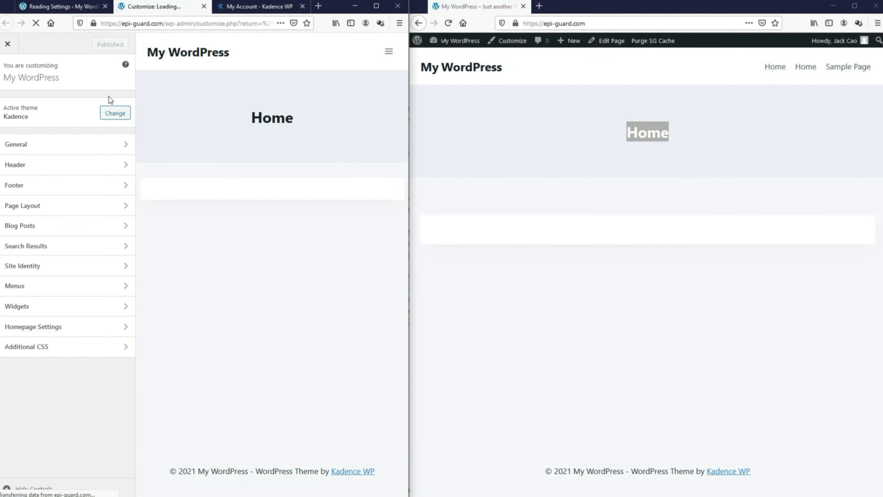
click(103, 164)
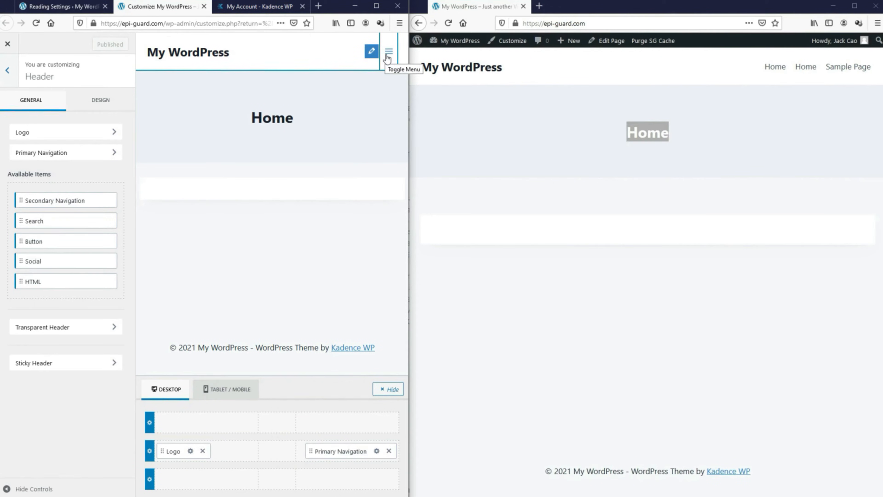
Open the site owner's personal website in a new tab to examine its header layout, and return to the live site.
click(540, 6)
text(jackcao.com)
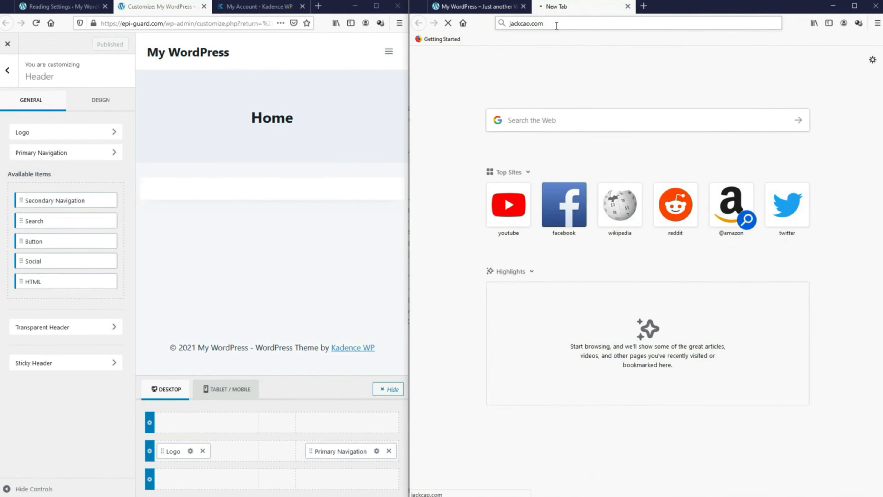
key(Return)
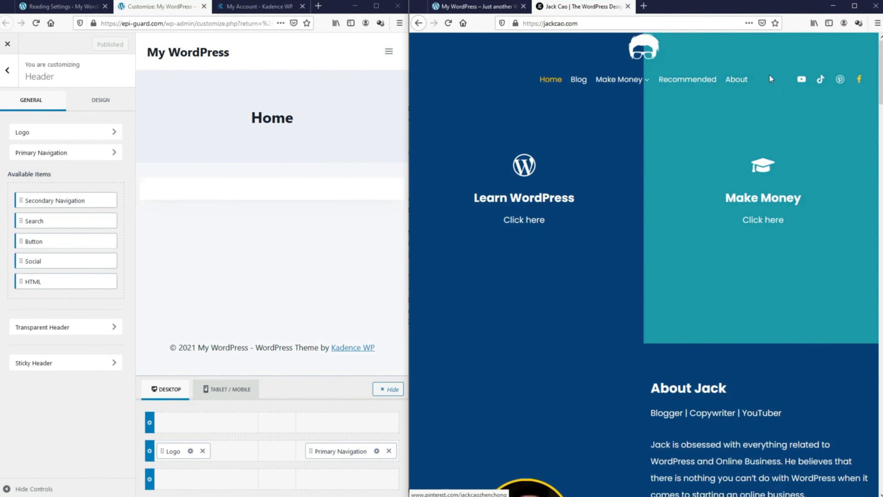
click(486, 7)
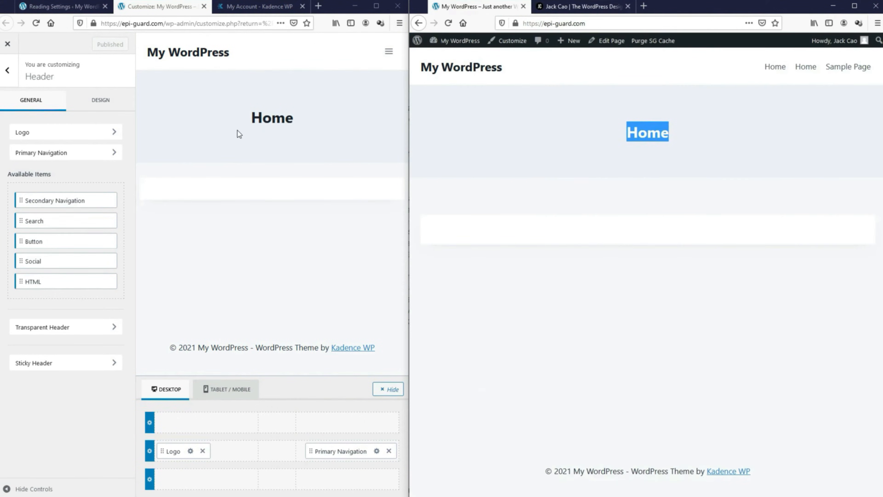
Move the Logo item to the centre of the header's top row and widen the customizer window to show the desktop preview.
click(173, 451)
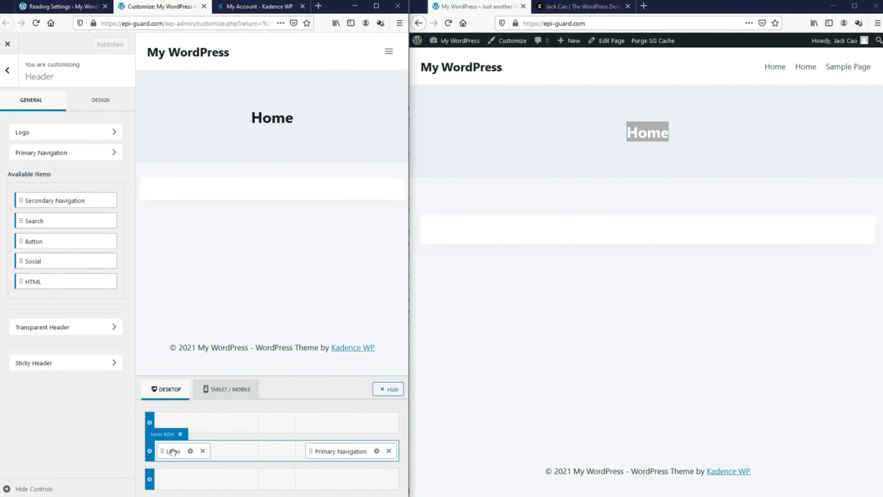
drag(173, 451, 270, 425)
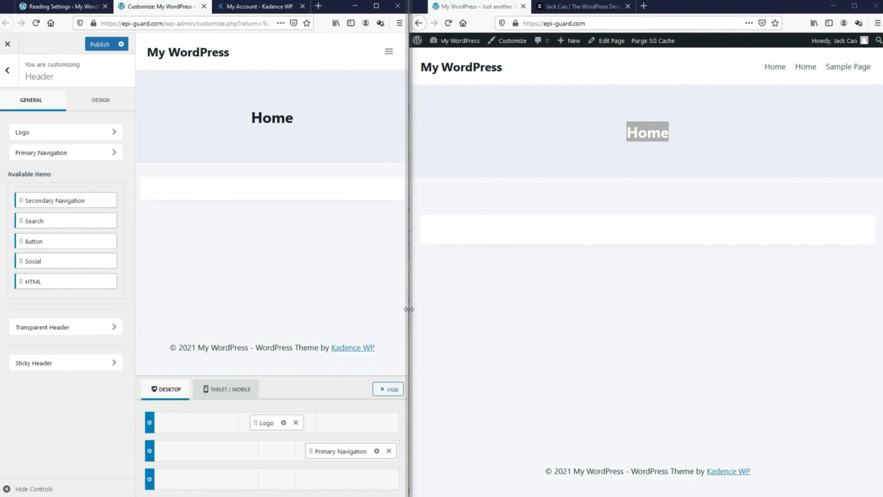
drag(409, 308, 673, 313)
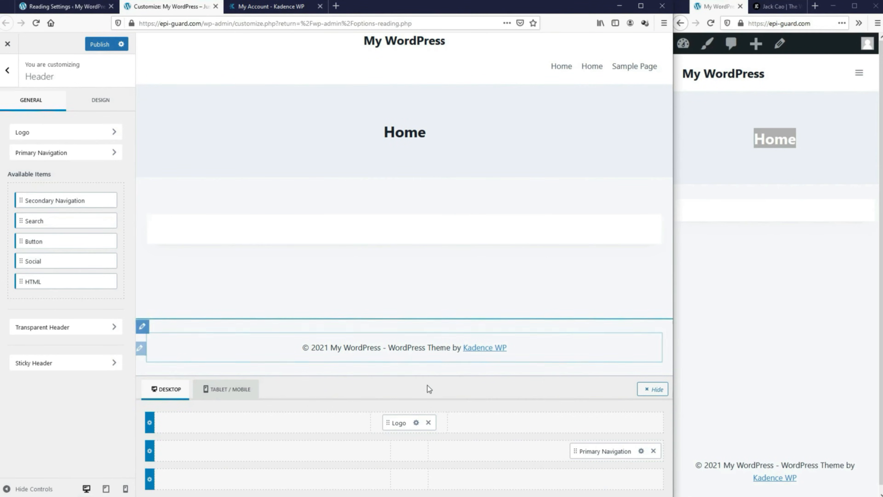
Upload the white hair-and-glasses PNG as the site logo, give it alt text naming the logo, and use it without cropping.
click(416, 423)
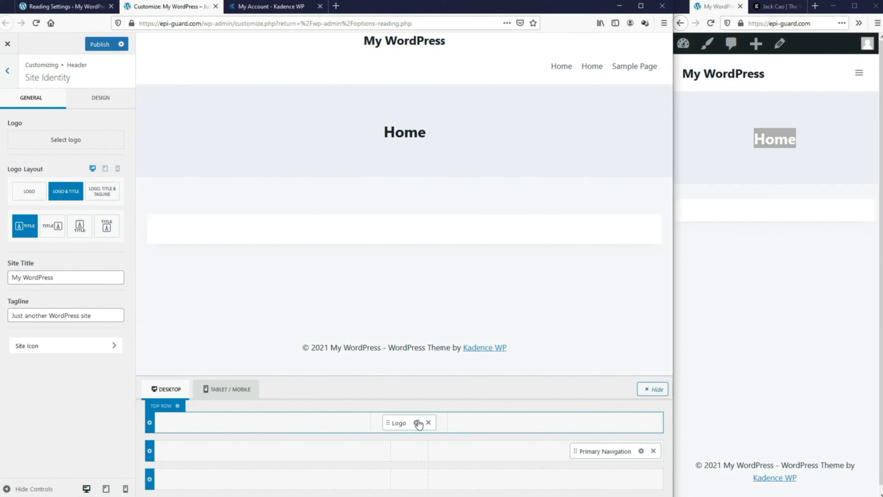
click(68, 142)
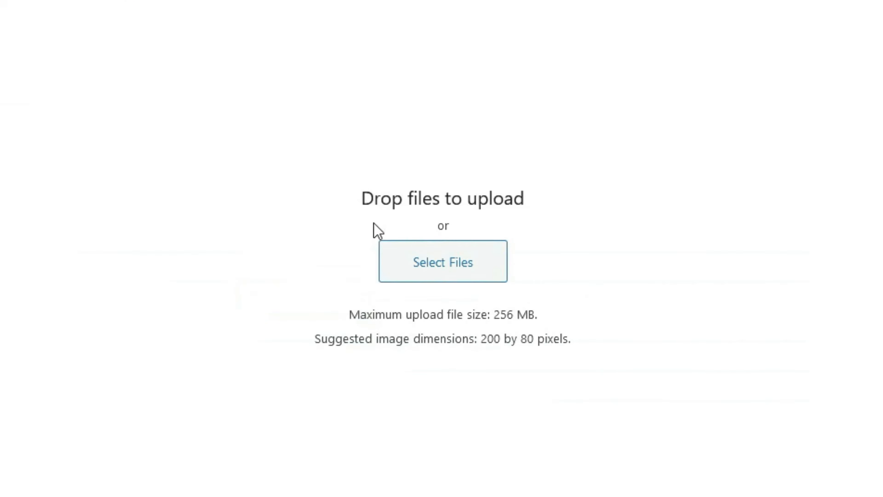
click(389, 249)
click(262, 110)
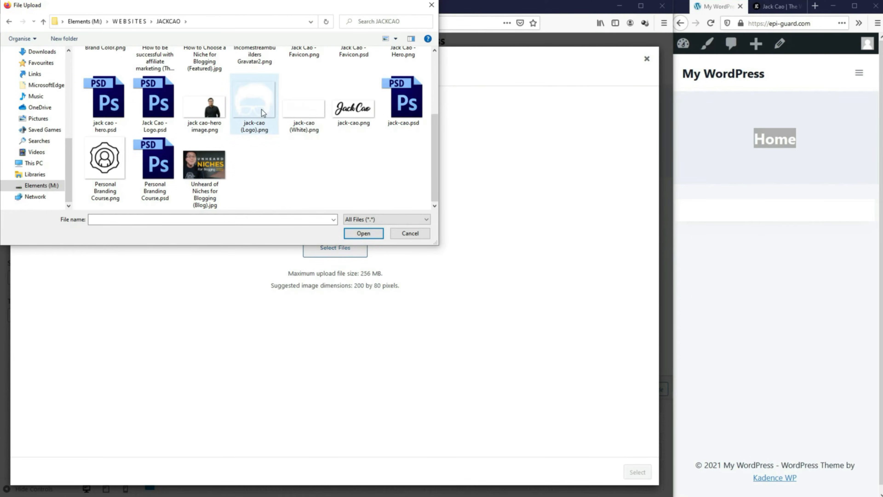
double_click(261, 109)
click(586, 185)
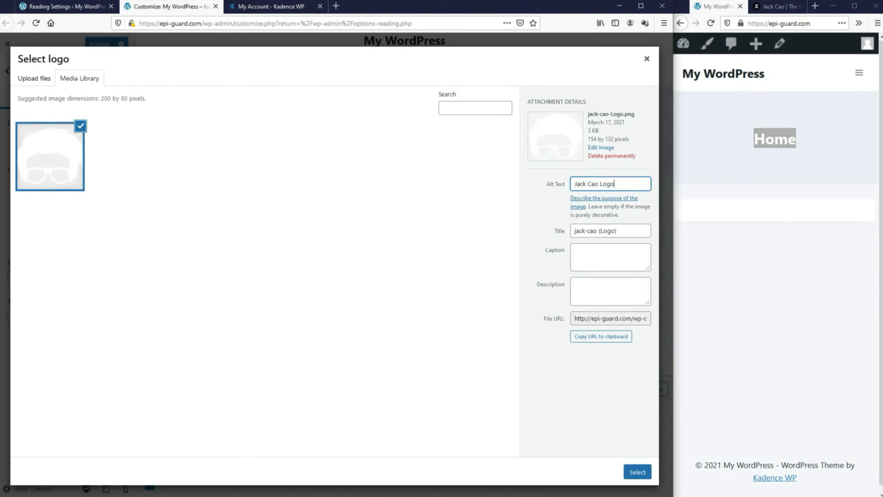
click(637, 471)
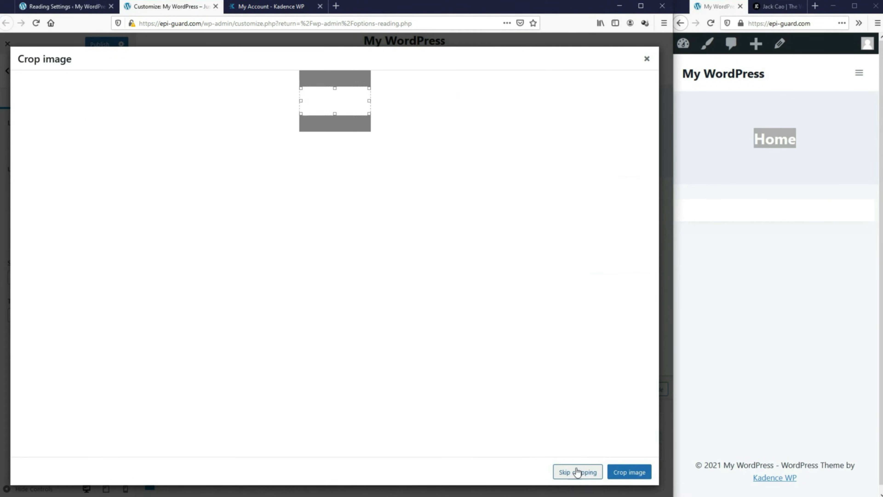
click(577, 472)
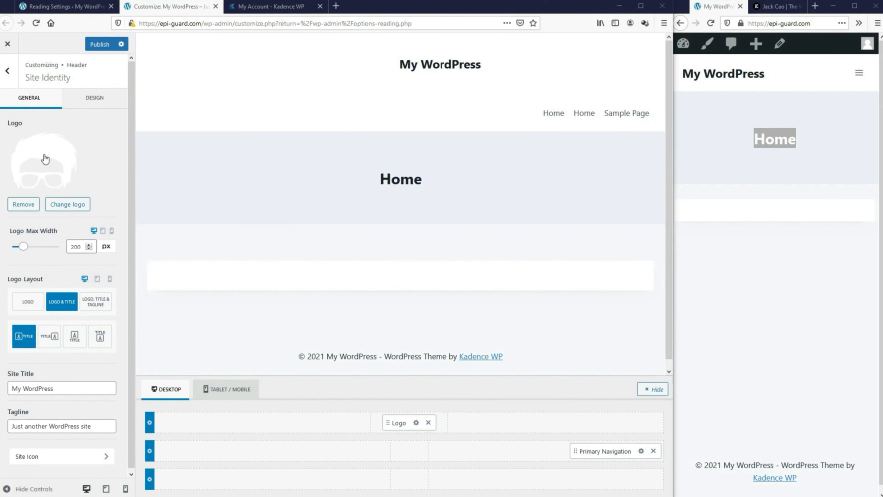
Set the header background color to hex 084179 in the header's design settings.
click(8, 71)
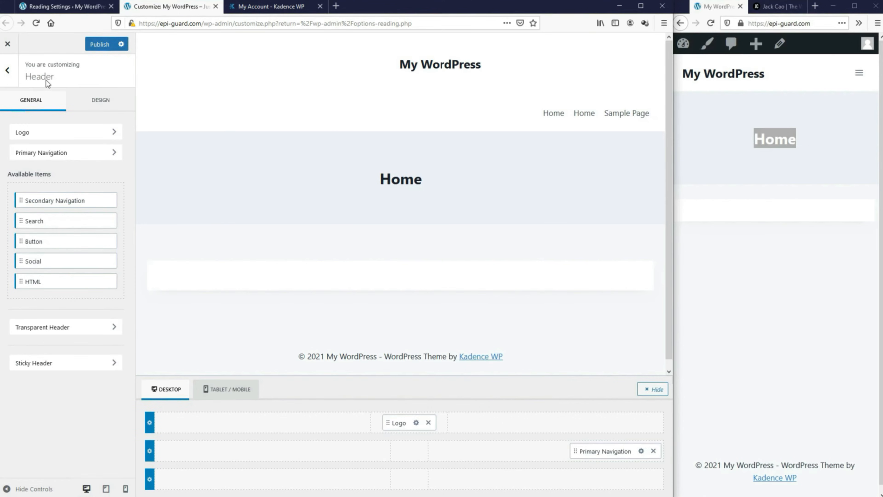
click(99, 101)
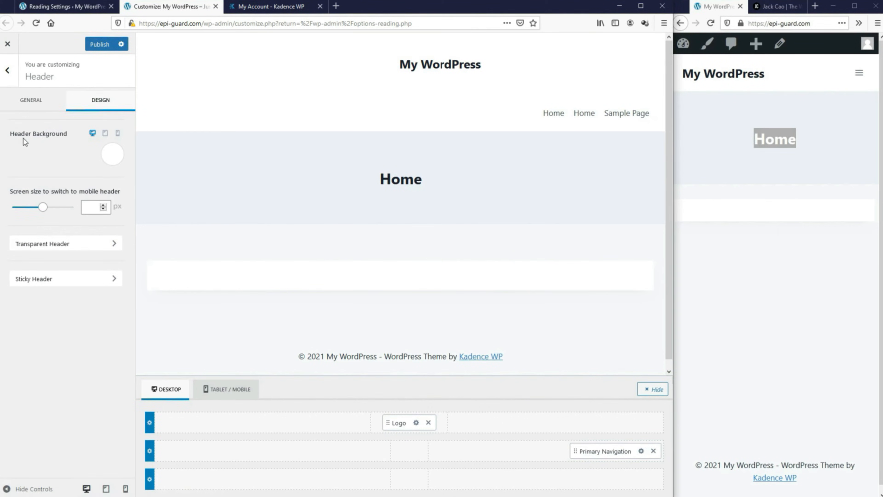
click(112, 155)
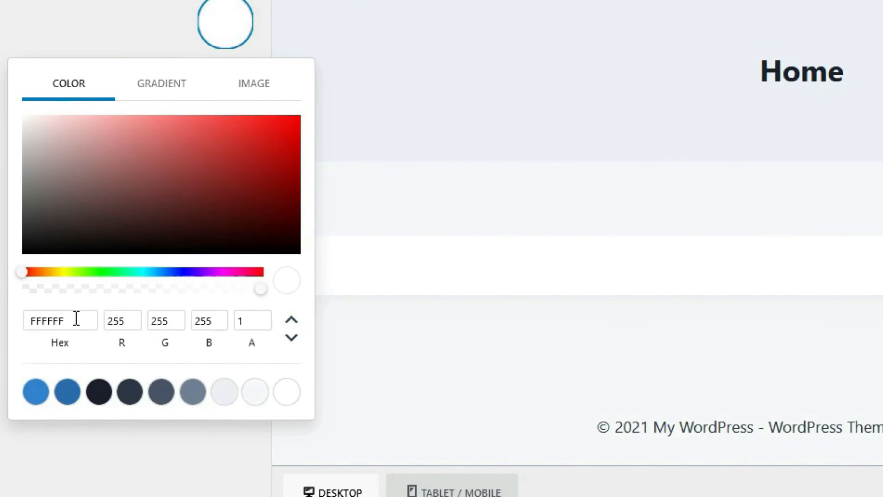
double_click(18, 303)
text(084179)
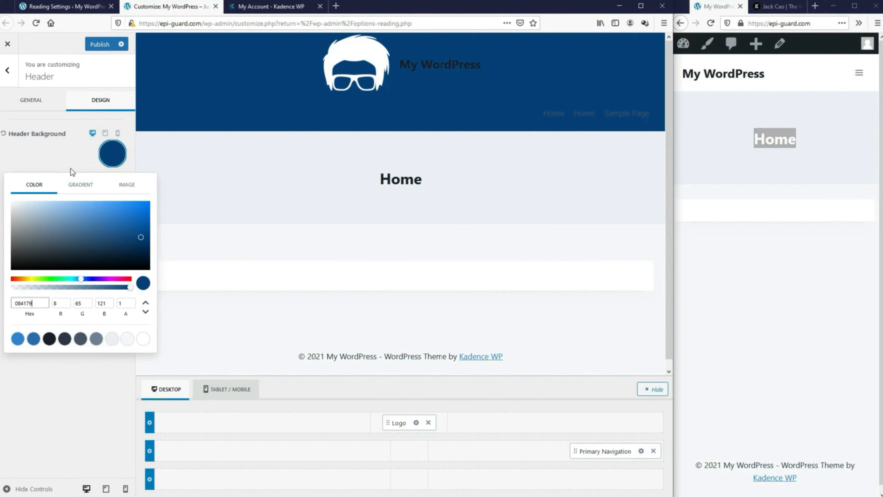
click(138, 47)
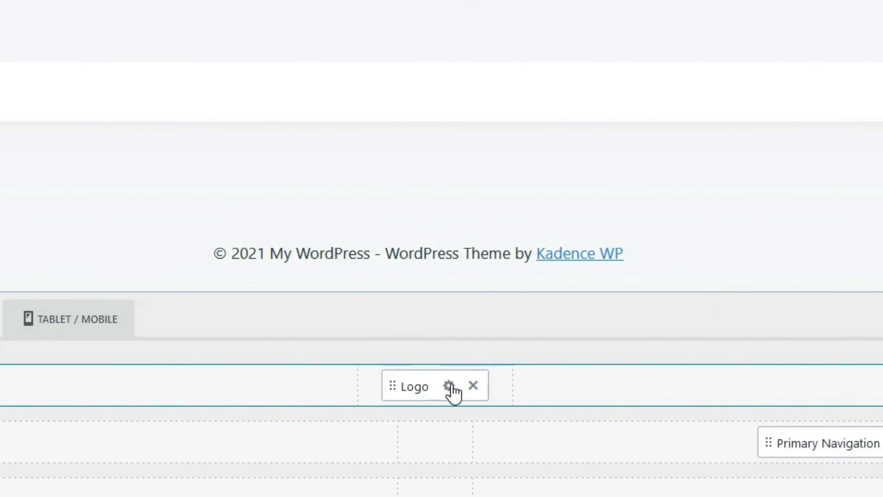
Set the logo's maximum width to 70 px and its layout to show the logo only, without the site title.
click(431, 406)
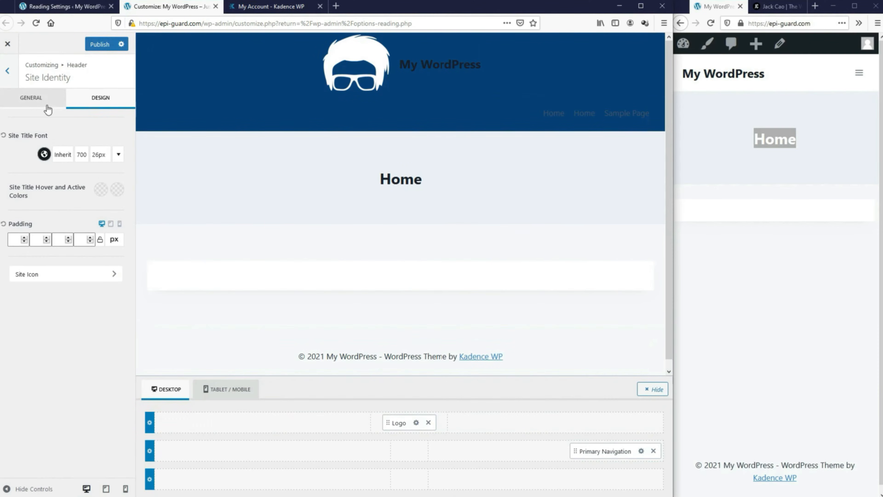
click(48, 106)
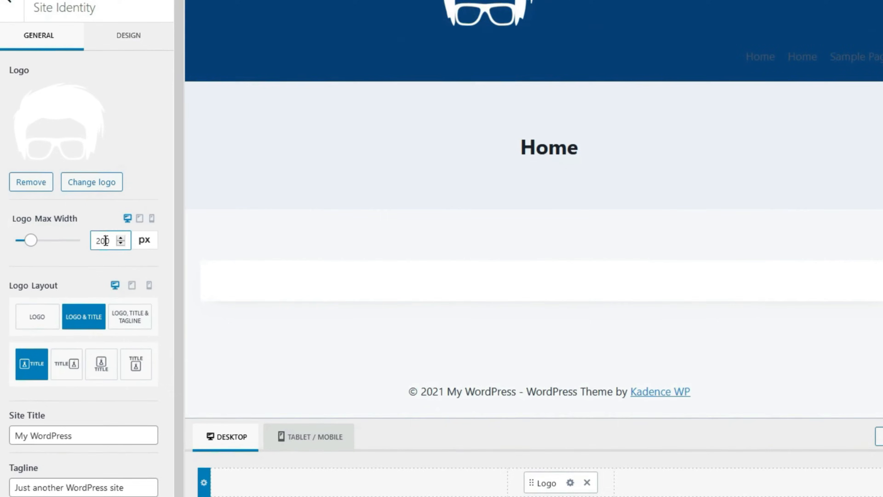
drag(77, 247, 72, 248)
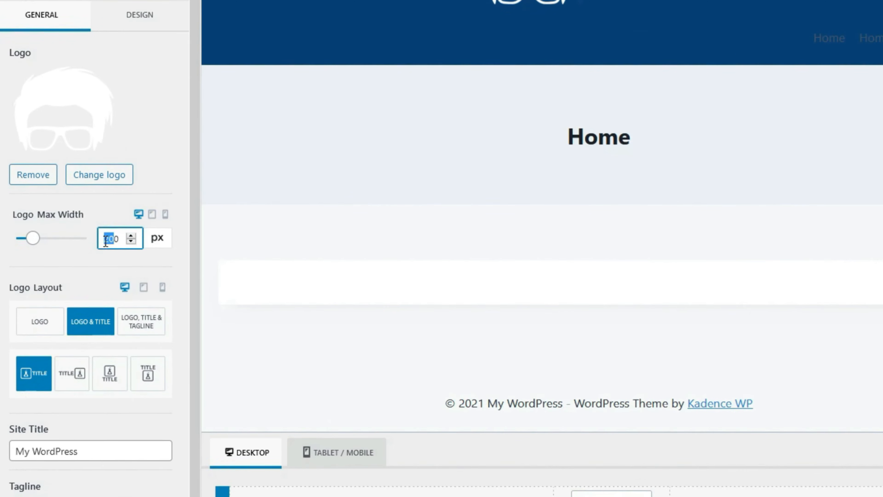
text(70)
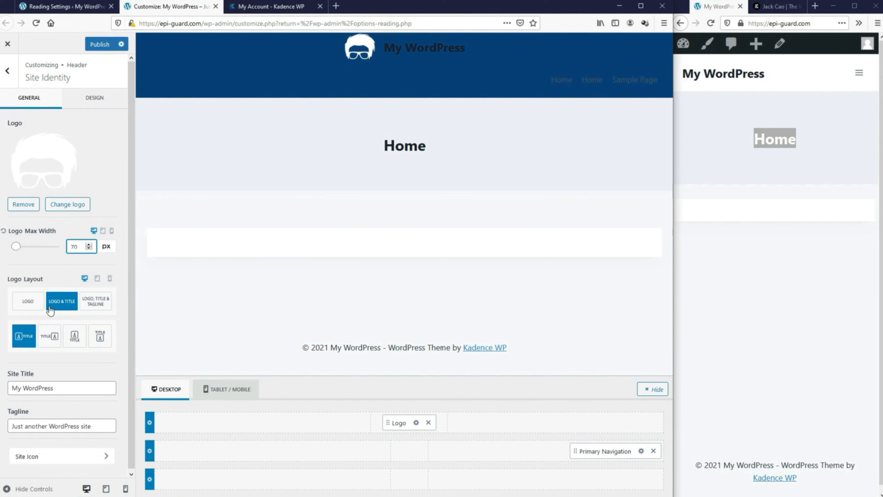
click(28, 301)
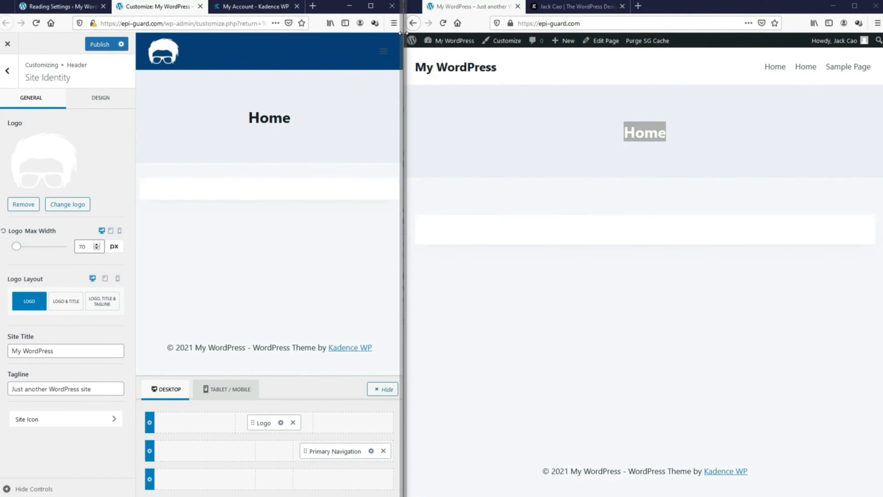
Check the header on the site owner's personal website, widen the customizer window, and move Primary Navigation to the centre of the main row.
click(575, 6)
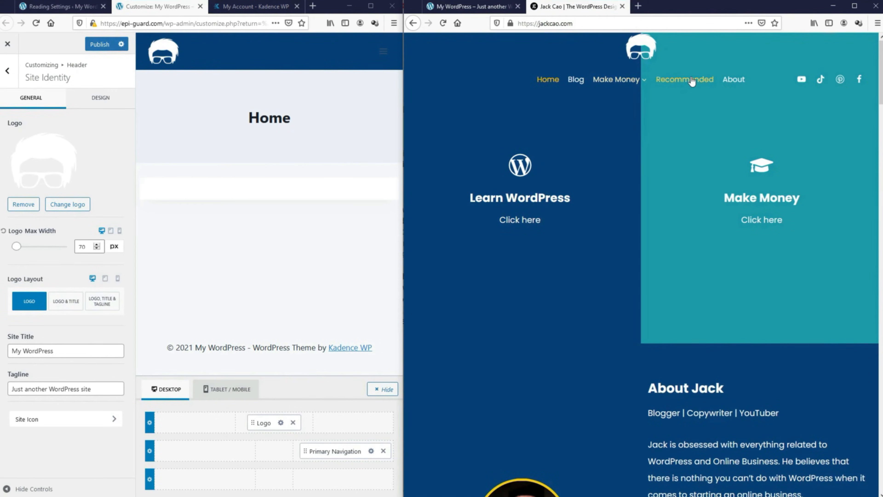
drag(403, 75, 632, 77)
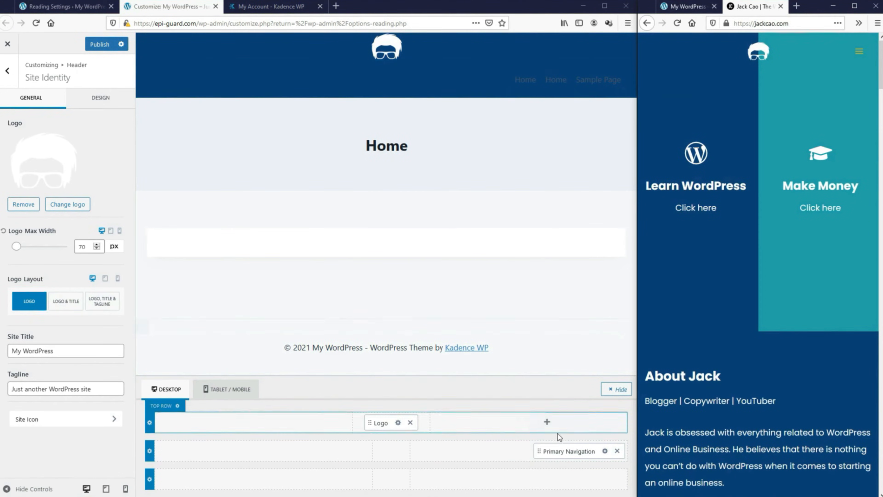
drag(554, 449, 364, 447)
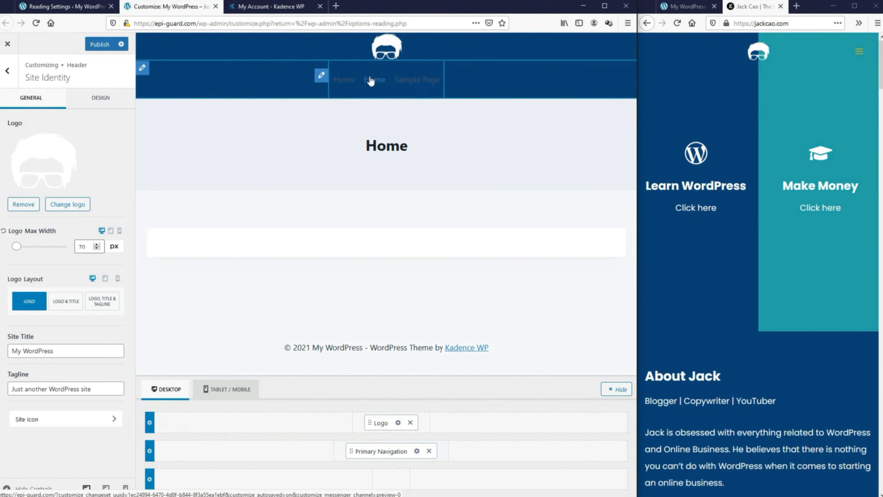
Create a new menu named Main from the Primary Navigation settings and assign it to the Primary and Mobile locations.
click(417, 451)
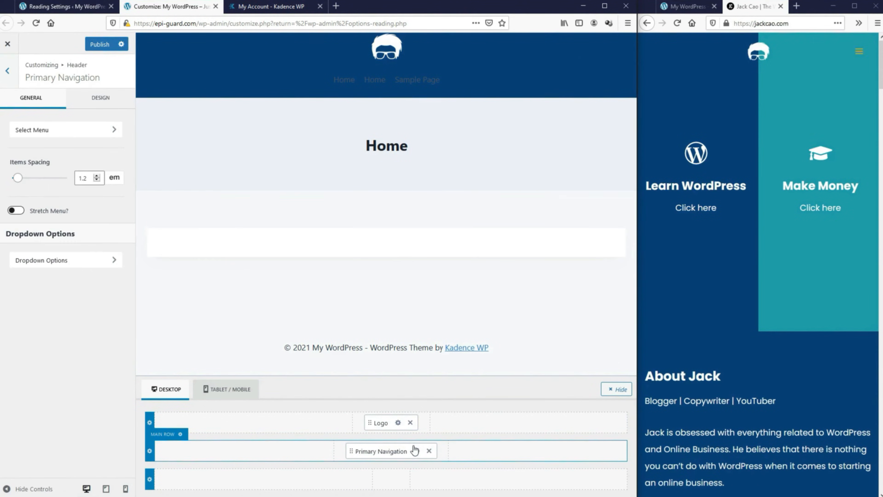
click(104, 132)
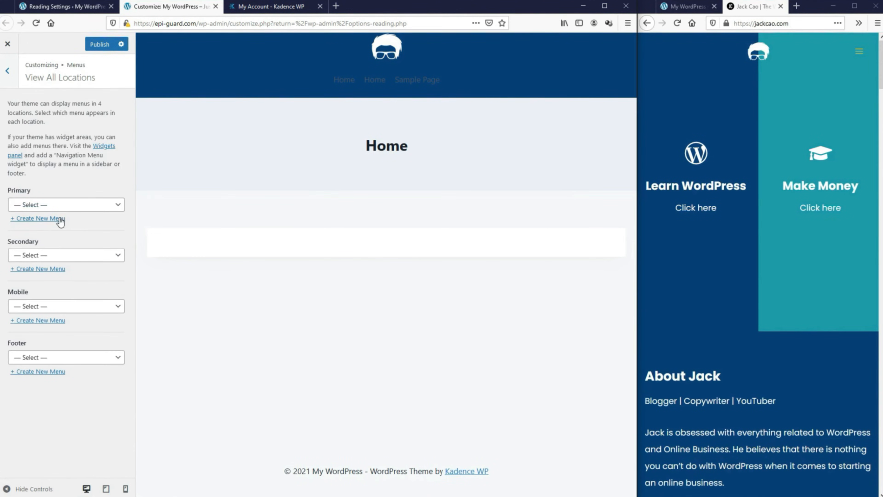
click(60, 219)
click(51, 120)
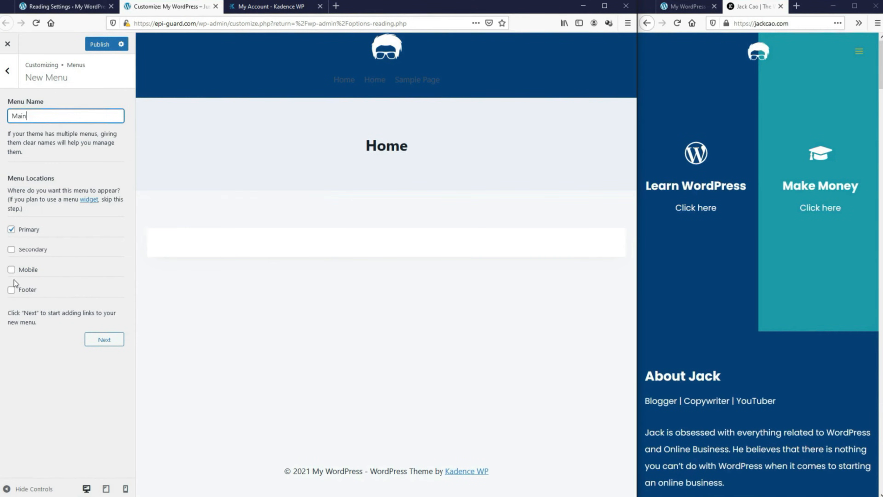
click(11, 269)
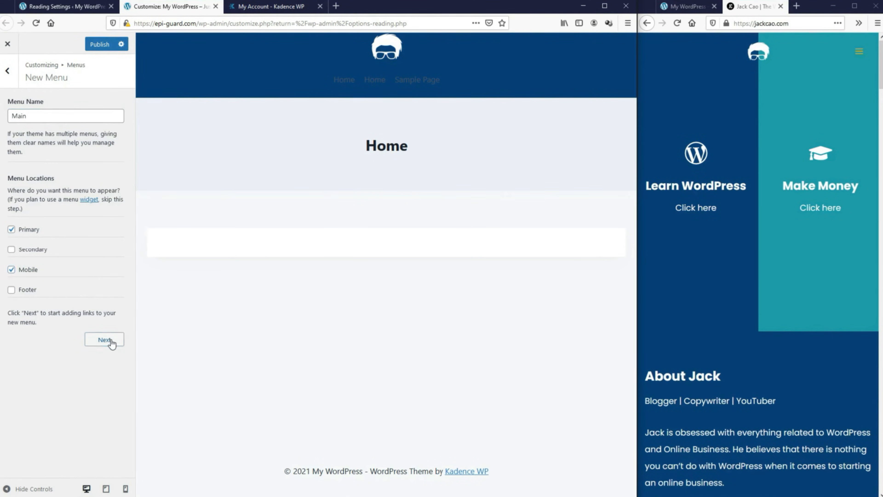
click(105, 339)
Add the Home page and a custom link named Blog with the URL # to the Main menu.
click(109, 184)
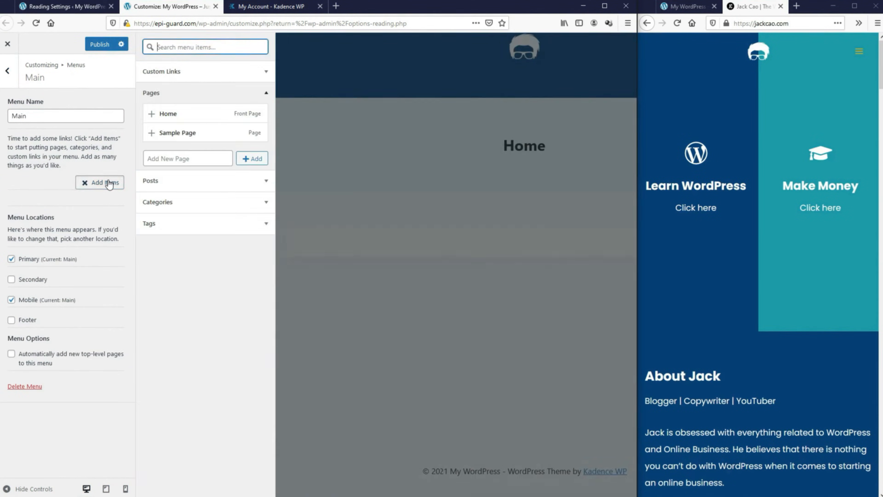
click(152, 114)
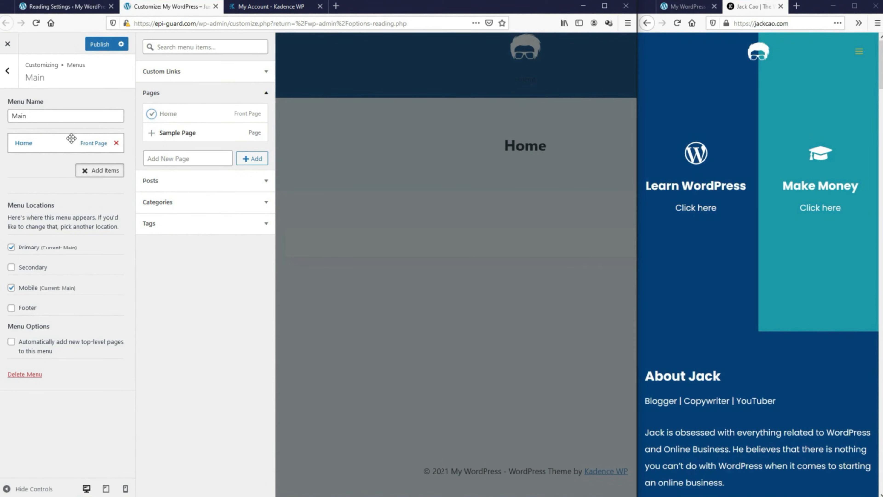
click(165, 80)
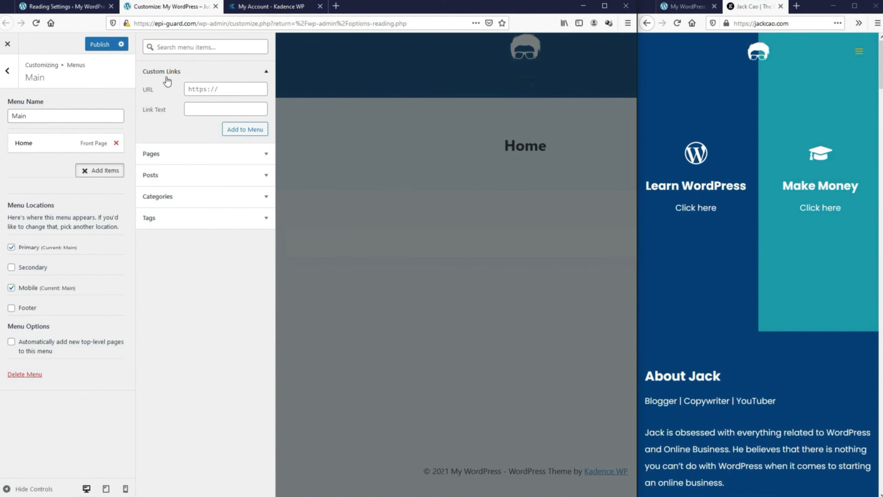
click(198, 110)
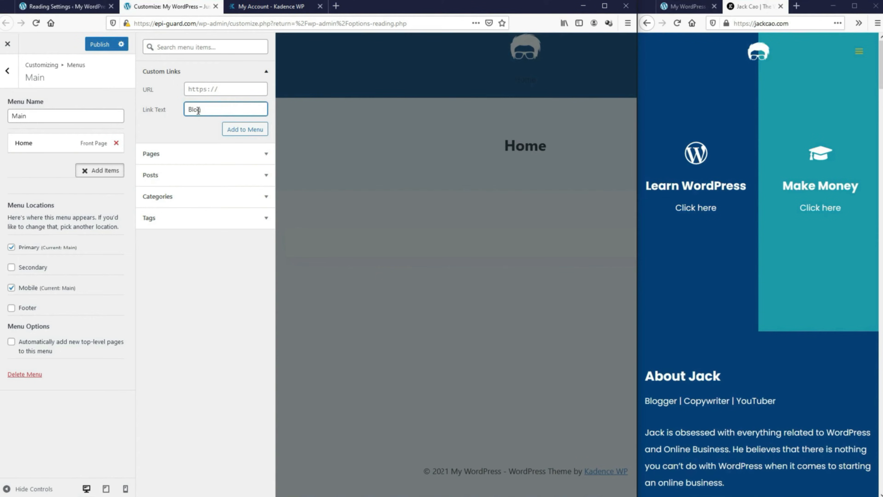
click(198, 89)
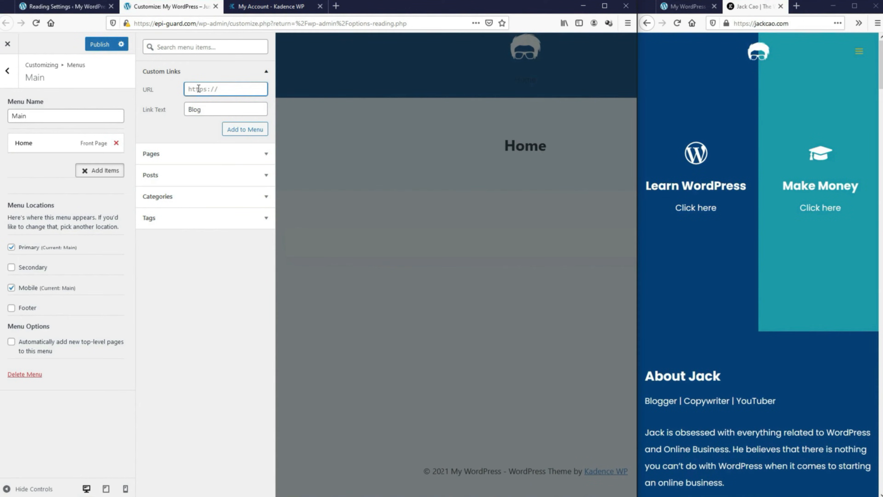
text(#)
click(238, 134)
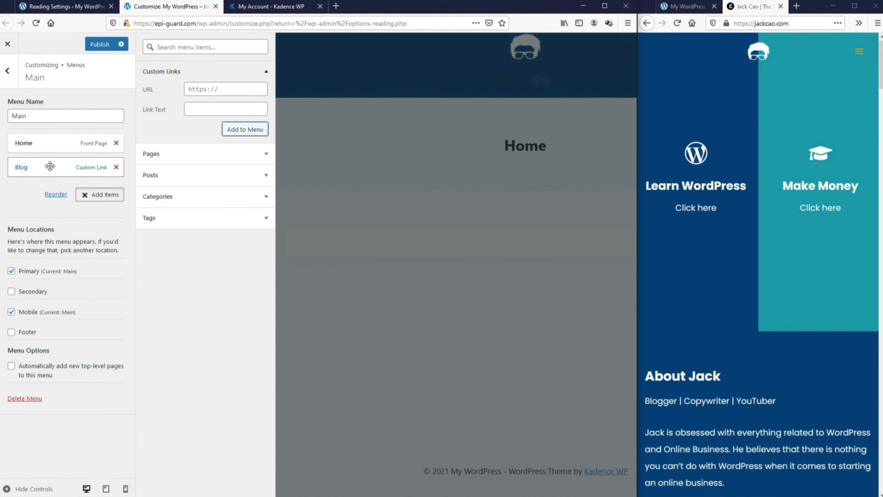
Add a custom link named Make Money with the URL # to the Main menu.
click(190, 108)
text(Make Mone)
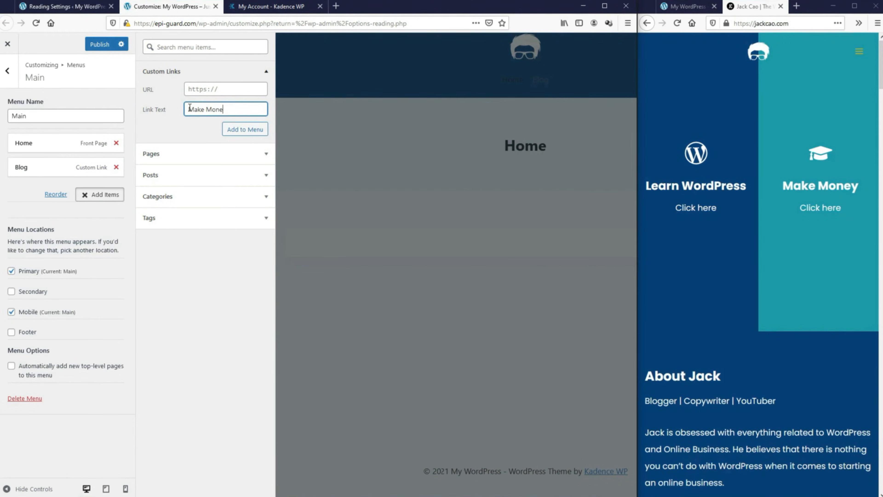
text(y)
click(197, 89)
text(#)
click(240, 129)
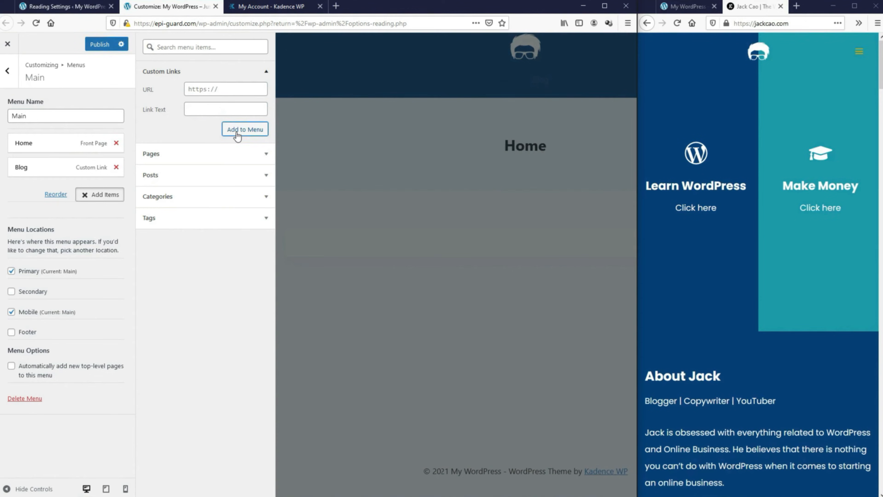
Add a custom link named Affiliate Marketing with the URL # and nest it under Make Money.
click(231, 109)
text(Affiliate Namketing)
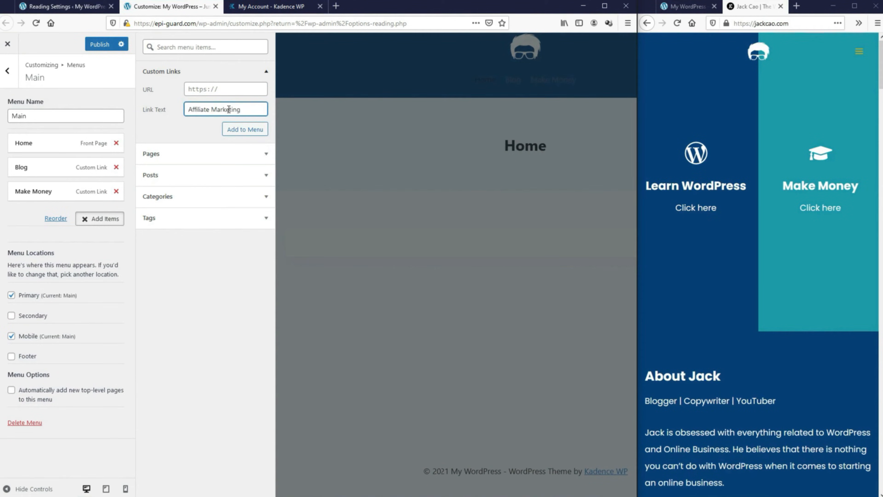
click(229, 93)
text(#)
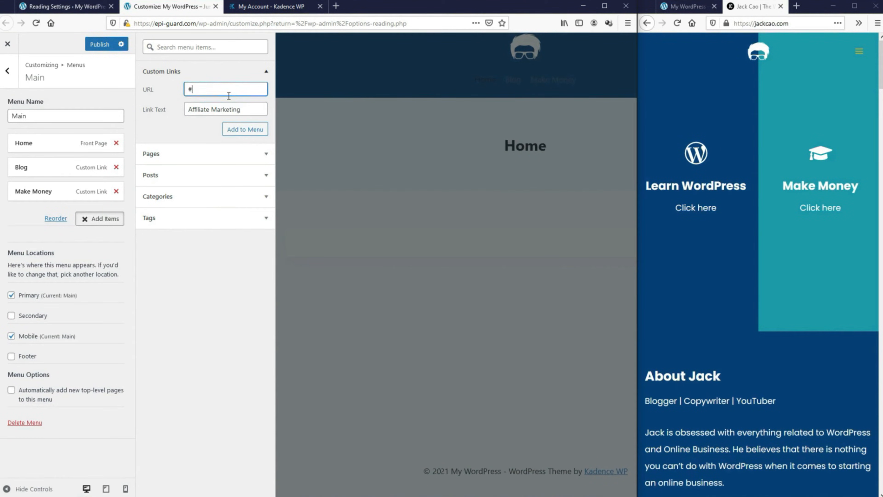
click(245, 130)
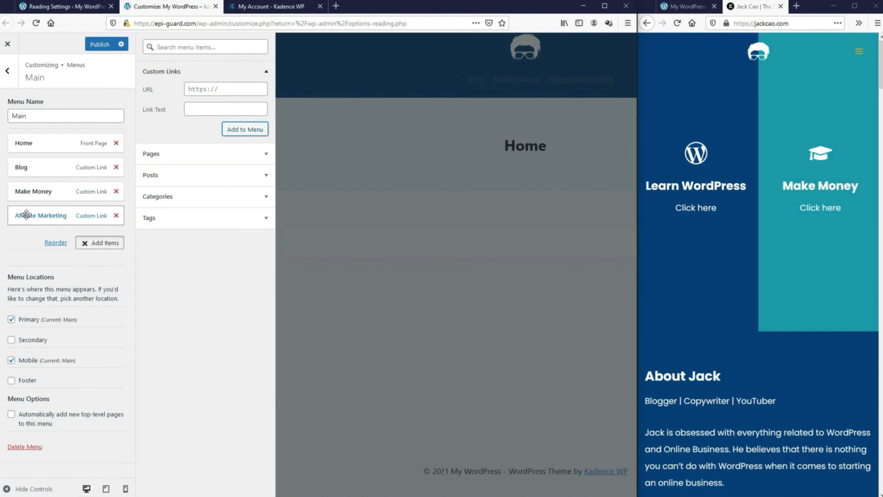
drag(26, 214, 40, 214)
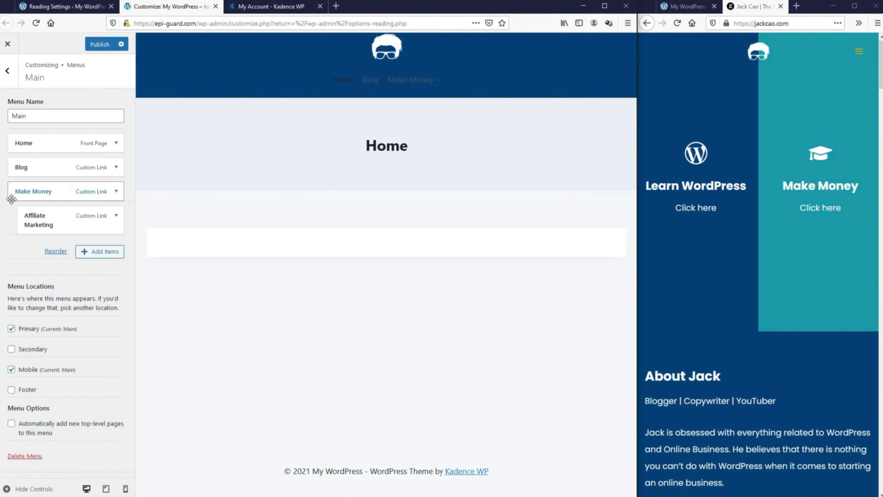
Add custom links named Recommended and About to the Main menu and open the Affiliate Marketing item's settings.
mouse_move(431, 88)
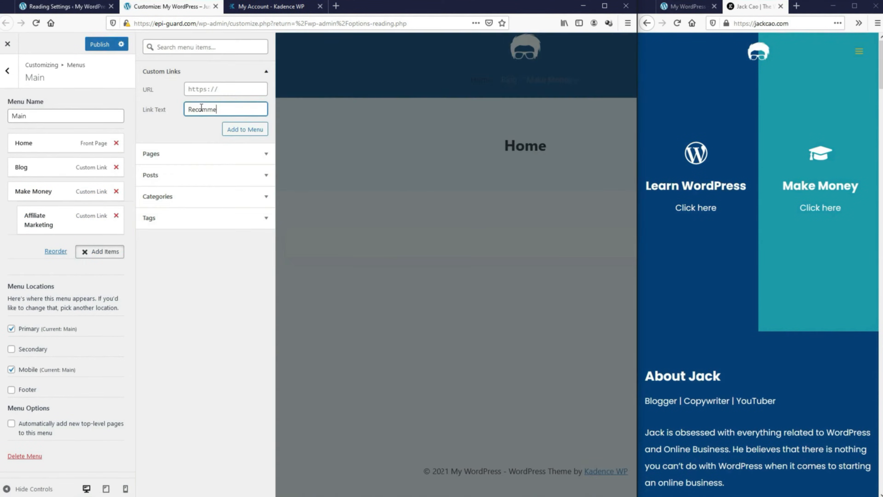
click(245, 129)
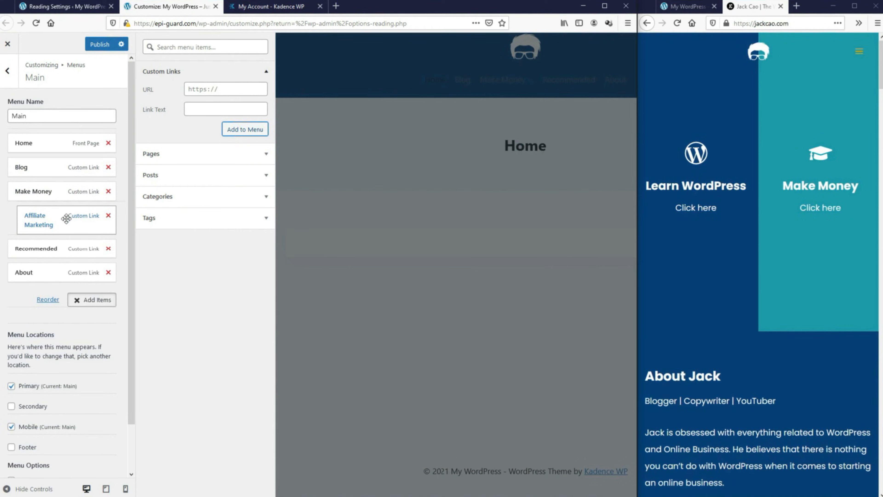
click(62, 218)
double_click(21, 254)
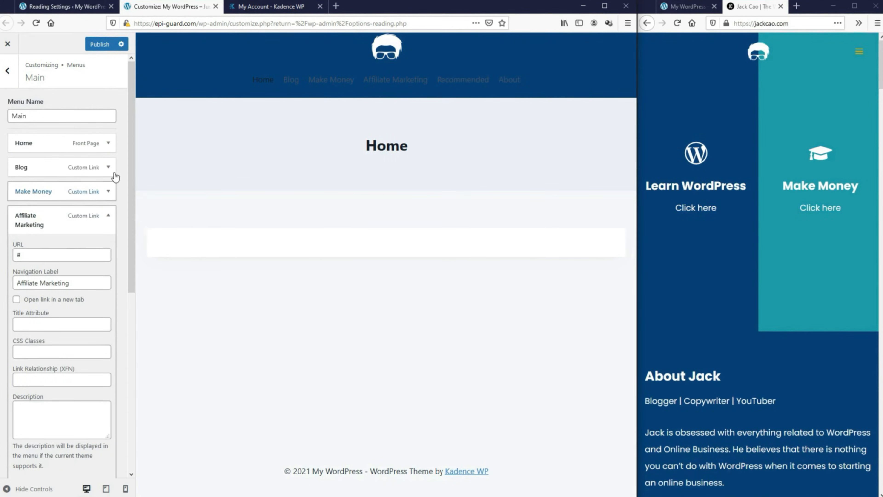
Return to the header's Primary Navigation design settings and set the normal link color to white, hex FFFFFF.
click(9, 73)
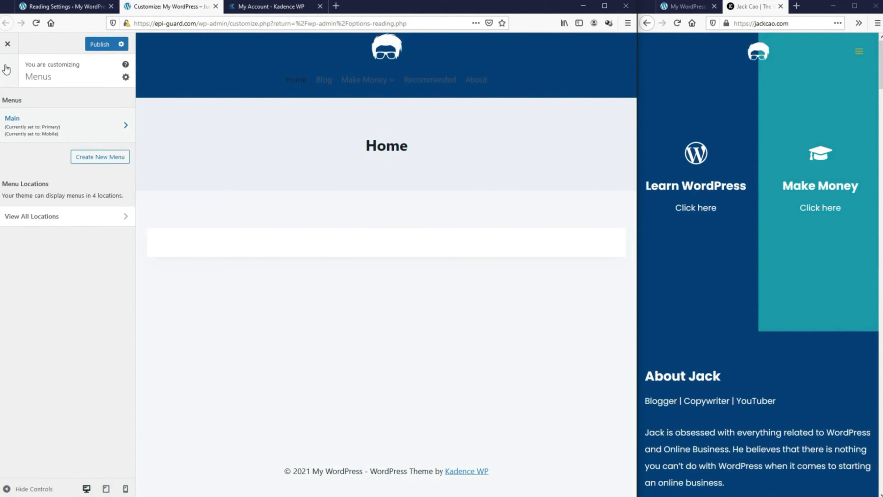
click(8, 71)
click(19, 165)
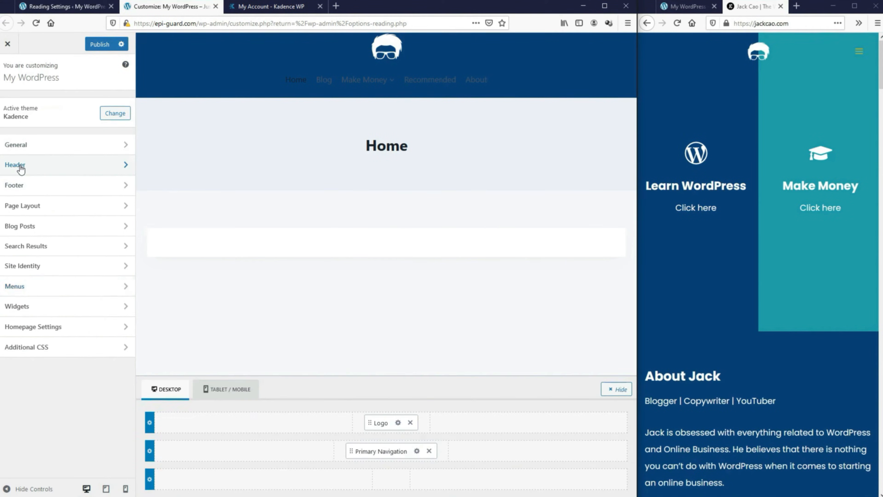
click(33, 156)
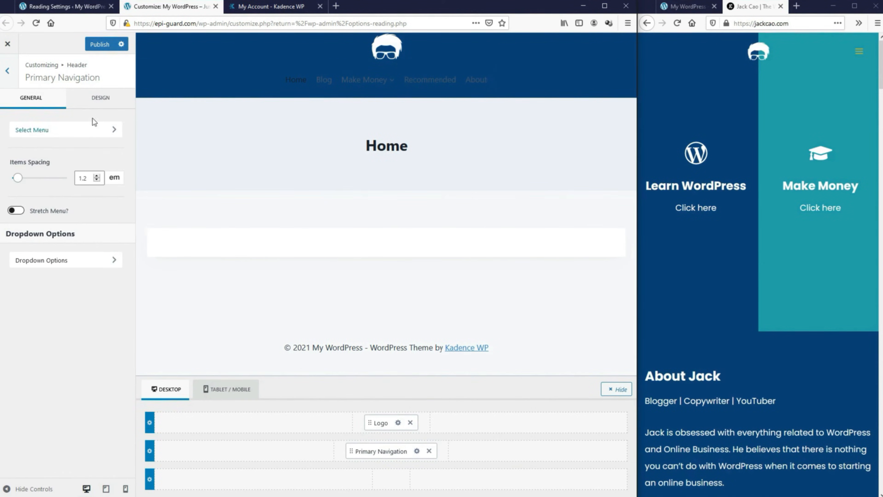
click(103, 104)
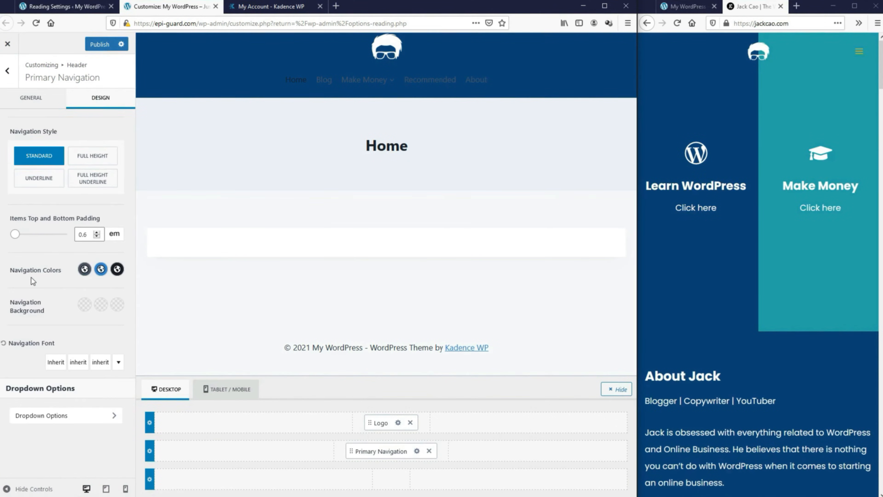
click(84, 270)
drag(29, 141, 10, 104)
mouse_move(363, 86)
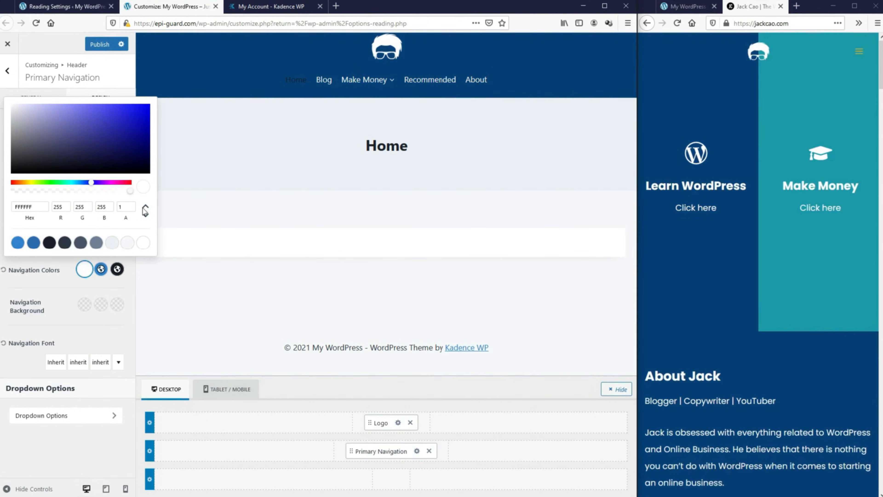
Set the Primary Navigation's hover and active link colors to yellow, hex FFC200.
click(101, 270)
click(101, 269)
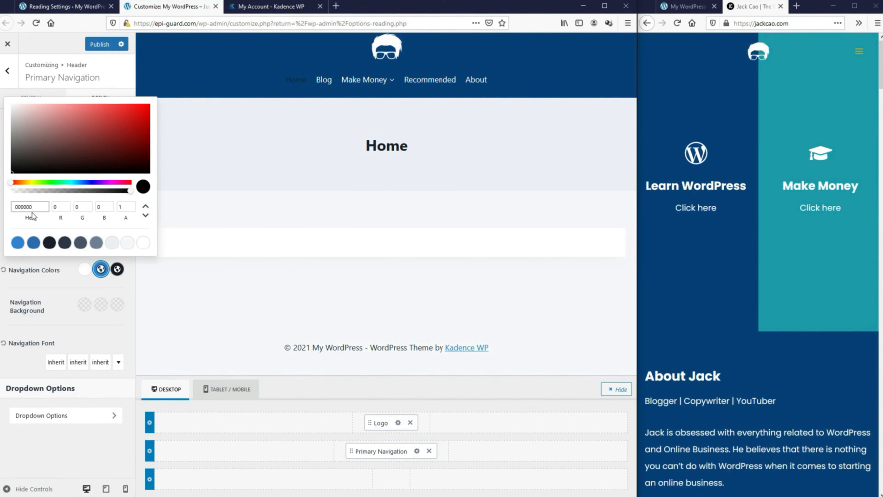
double_click(29, 206)
text(FFC200)
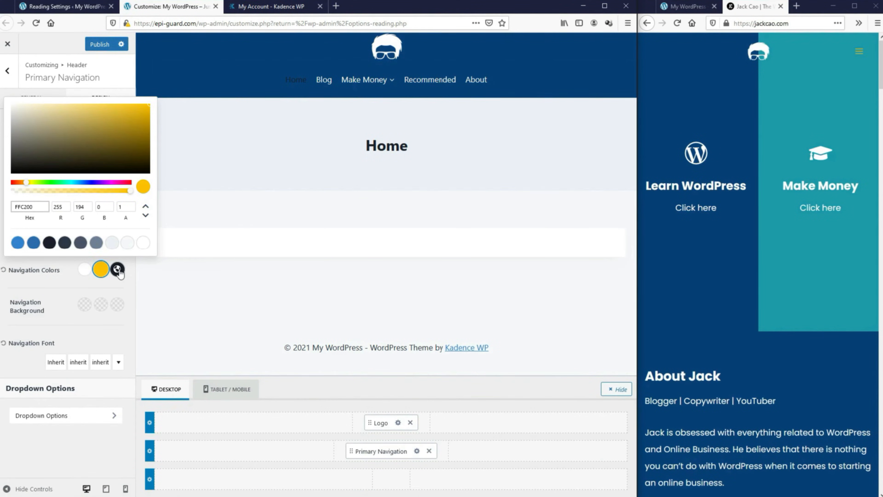
click(118, 270)
click(16, 205)
click(215, 139)
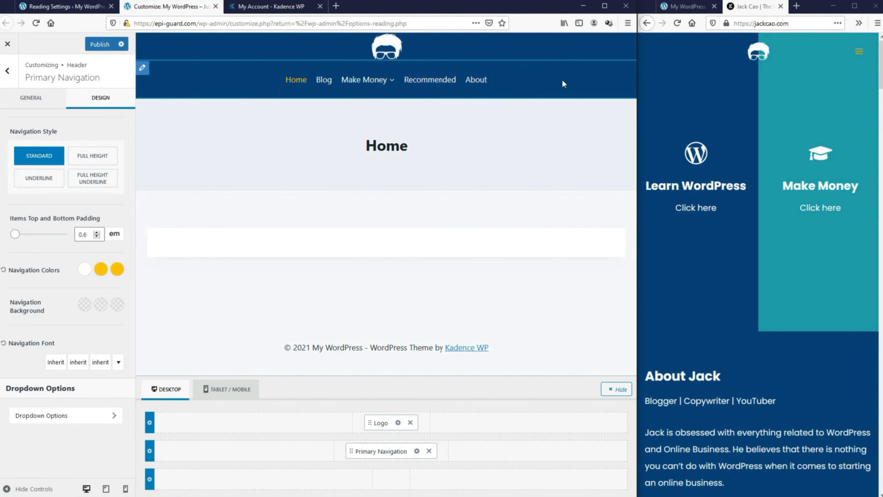
Return to the general Header settings and add the Social item to the far-right section of the header's main row.
click(5, 73)
click(5, 72)
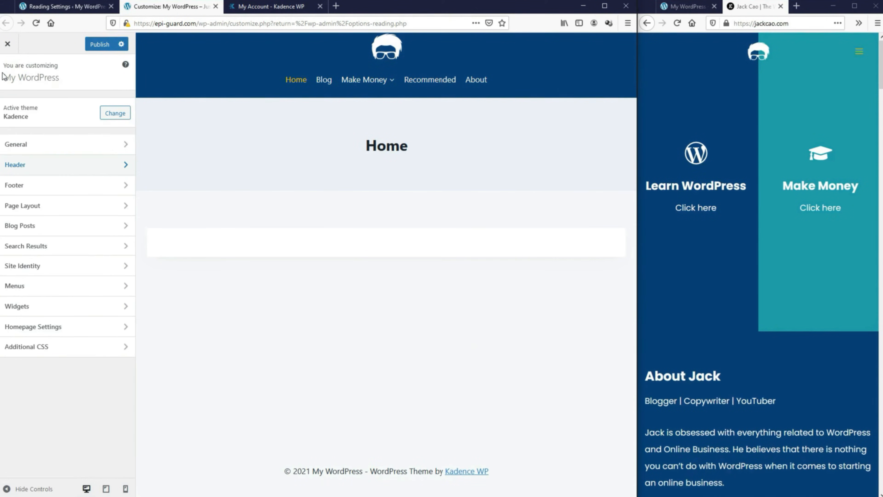
click(21, 162)
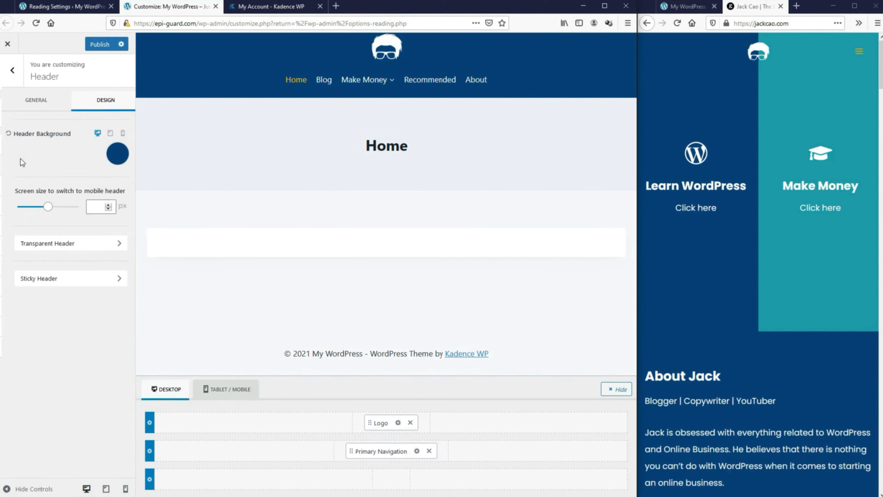
click(25, 101)
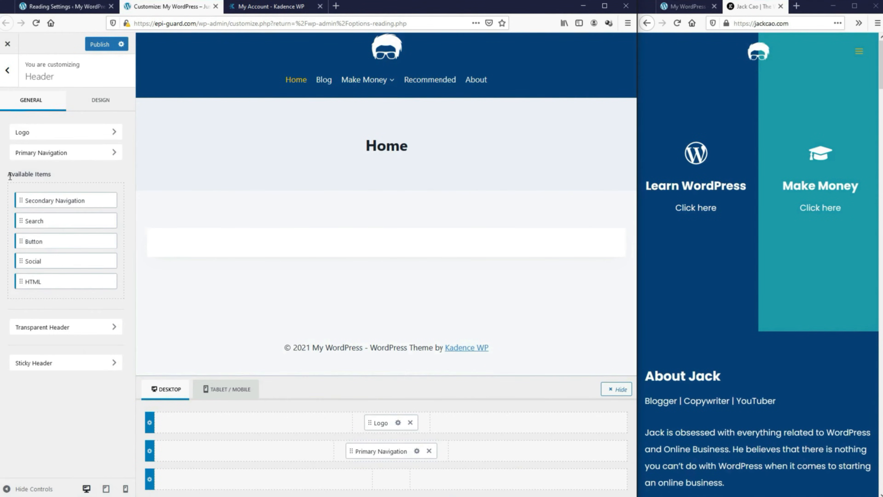
drag(10, 176, 54, 177)
click(54, 177)
drag(33, 262, 578, 458)
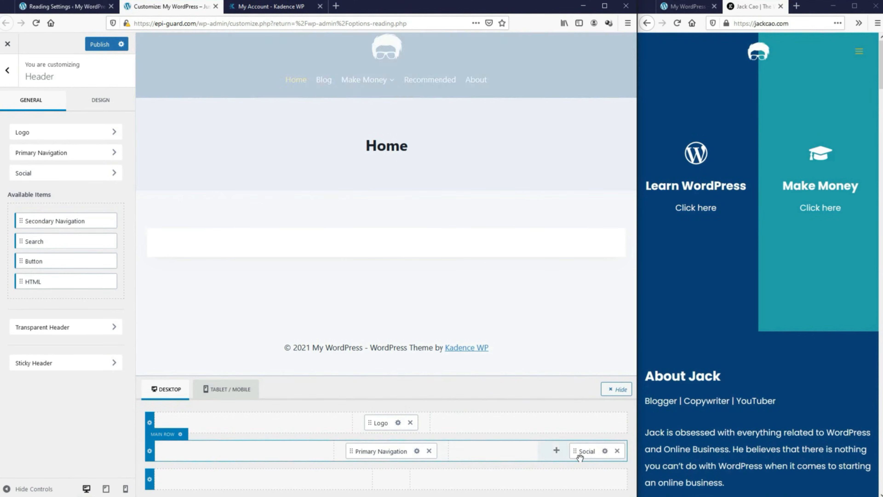
Open the header Social item's settings, look at the fields for social network links, and return to the Header Social settings.
click(606, 451)
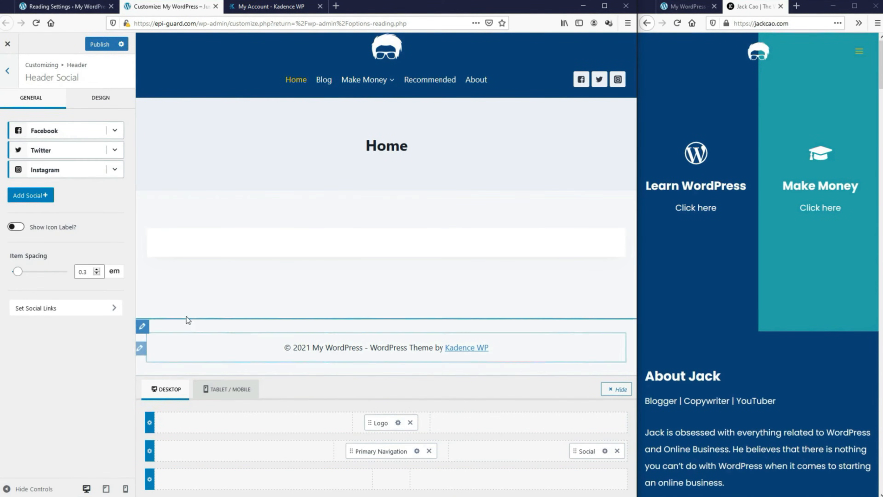
click(98, 310)
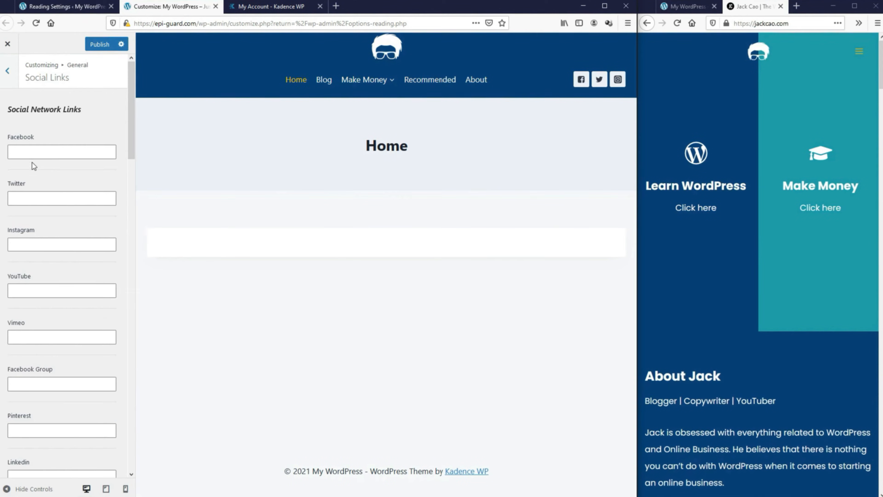
click(8, 71)
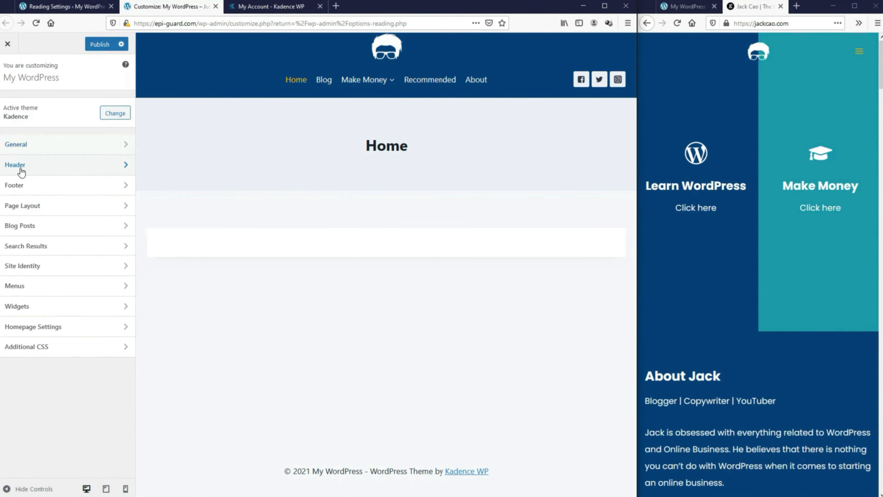
click(20, 166)
click(23, 172)
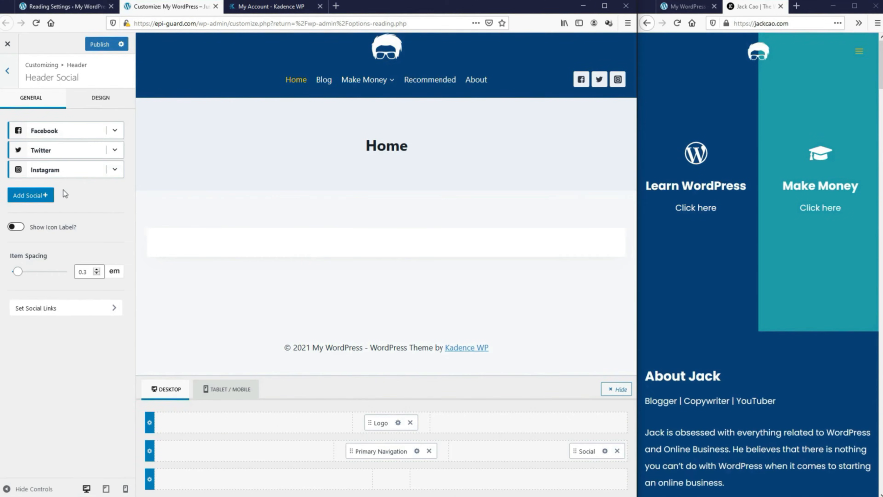
Add YouTube to the header social icons and move it to first place, above Facebook.
click(44, 196)
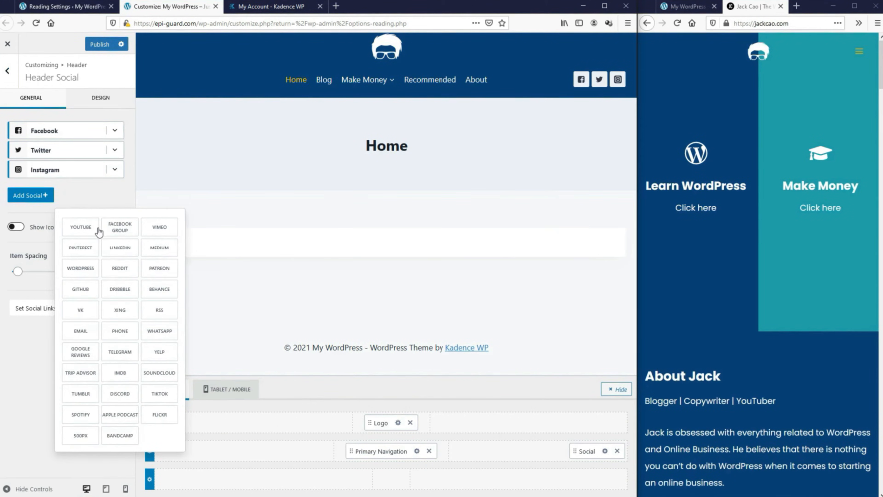
click(85, 230)
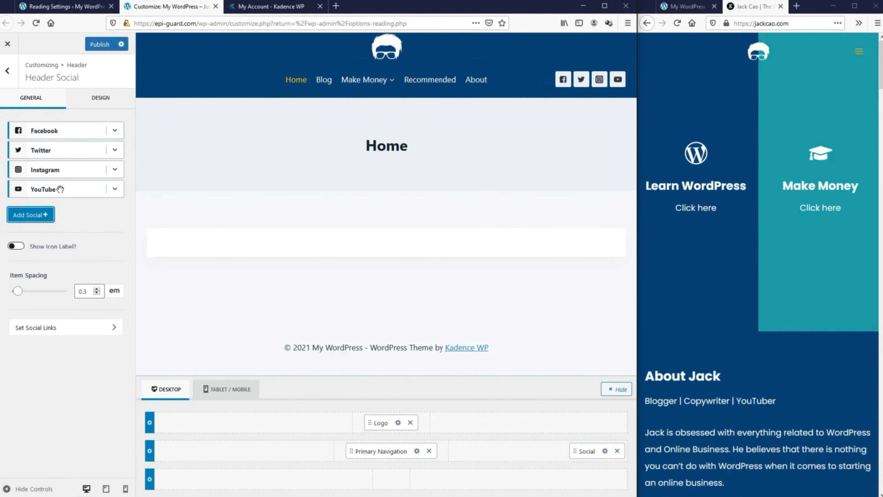
drag(60, 189, 57, 128)
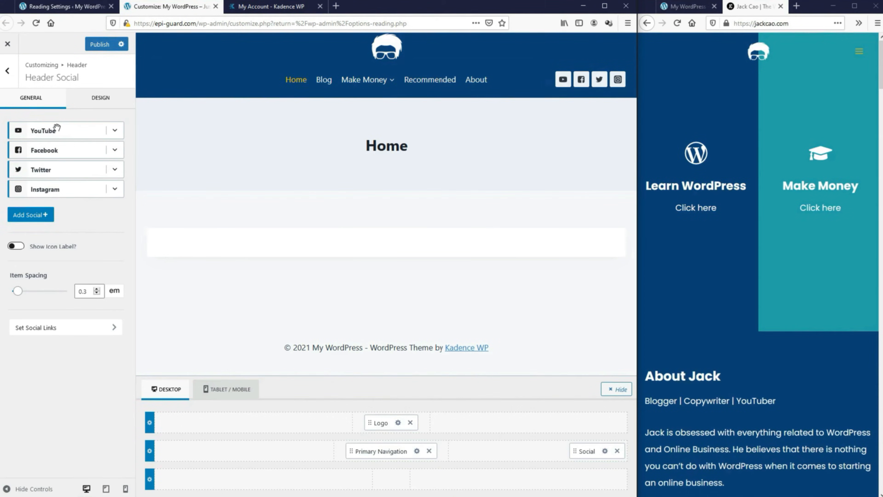
Set the header social icons to the Outline style with a normal icon color of white, hex FFFFFF.
click(106, 103)
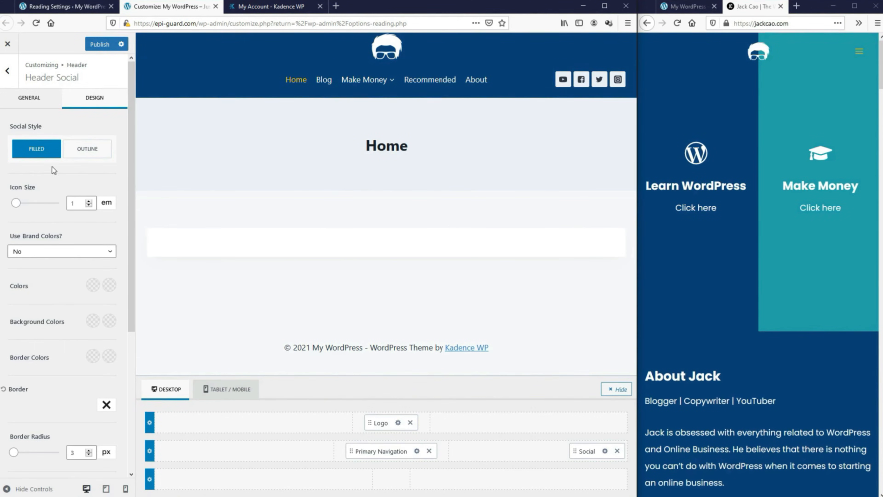
click(87, 154)
click(93, 286)
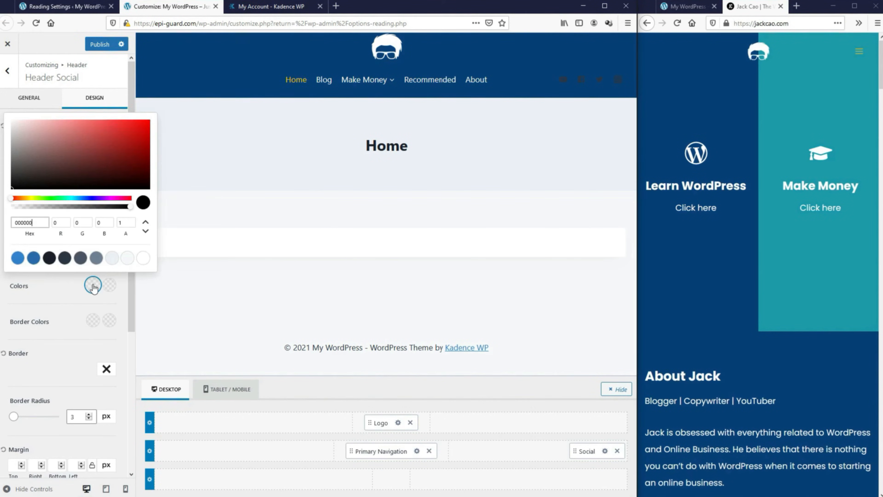
drag(37, 156, 11, 120)
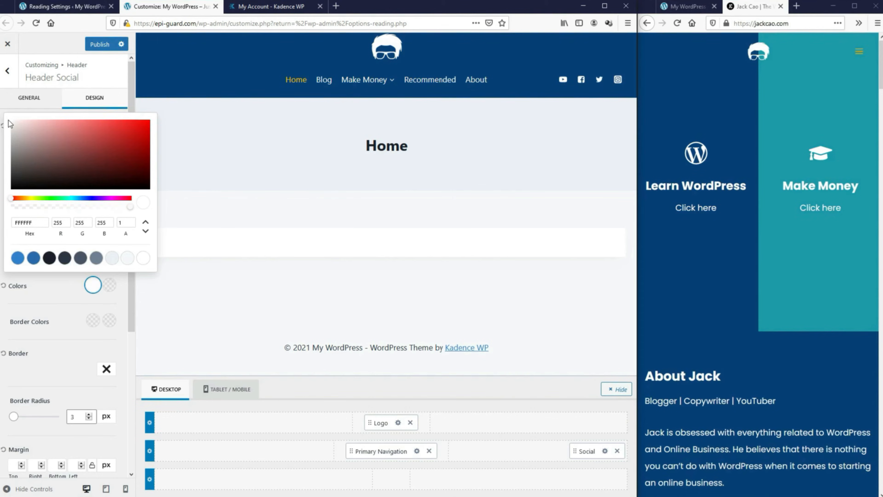
click(61, 294)
Set the social icons' hover color to the yellow used for the navigation links and publish the customizer changes.
click(109, 285)
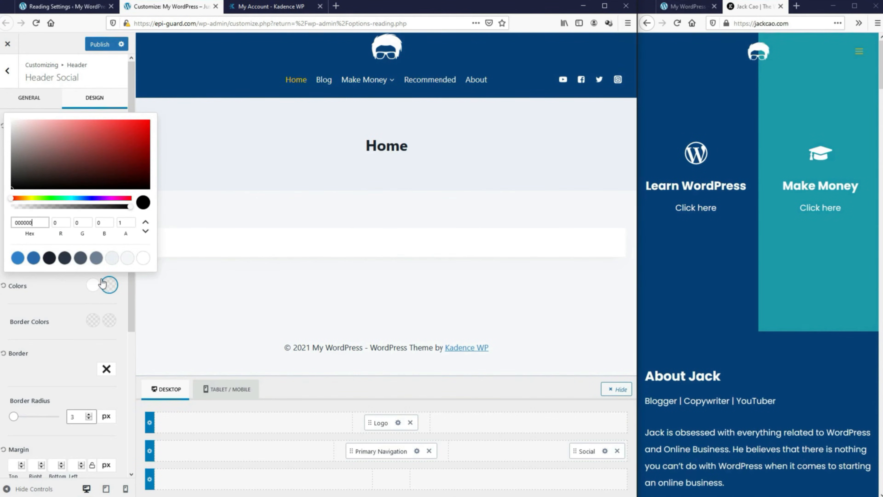
drag(22, 224, 14, 223)
key(BackSpace)
key(ctrl+v)
click(58, 297)
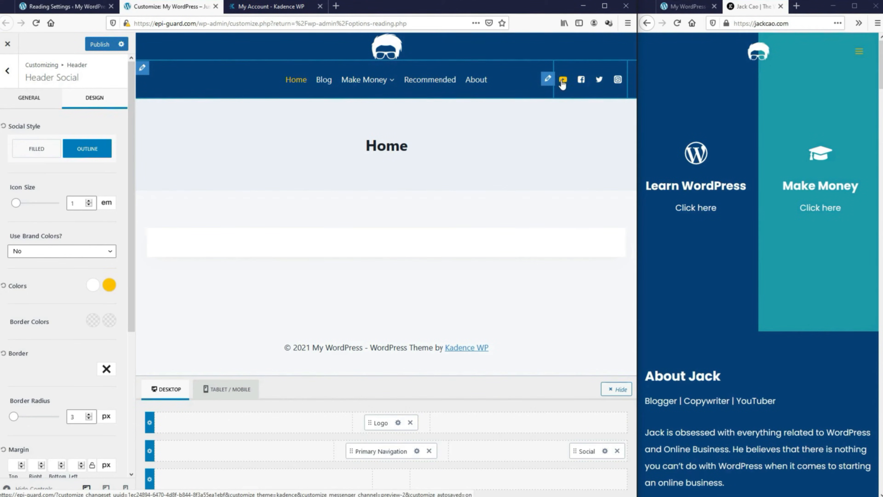
click(94, 45)
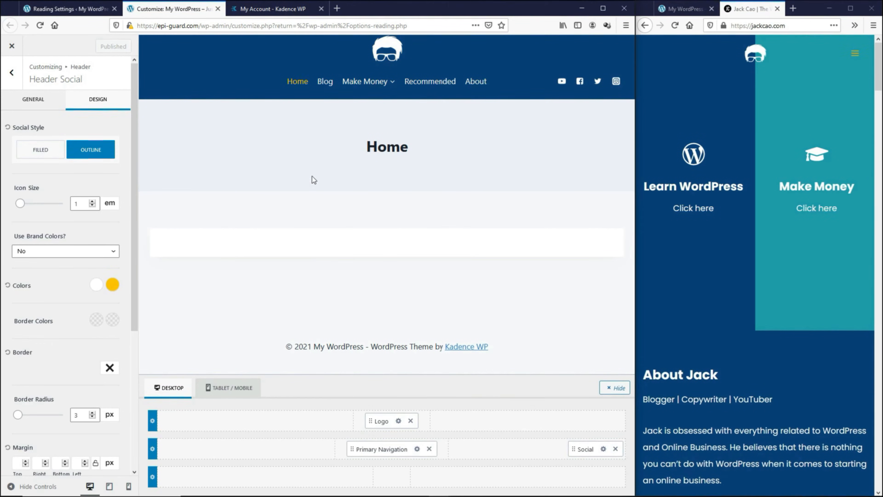
Switch to the WordPress admin and open the Home page from the list of all pages for editing.
click(81, 9)
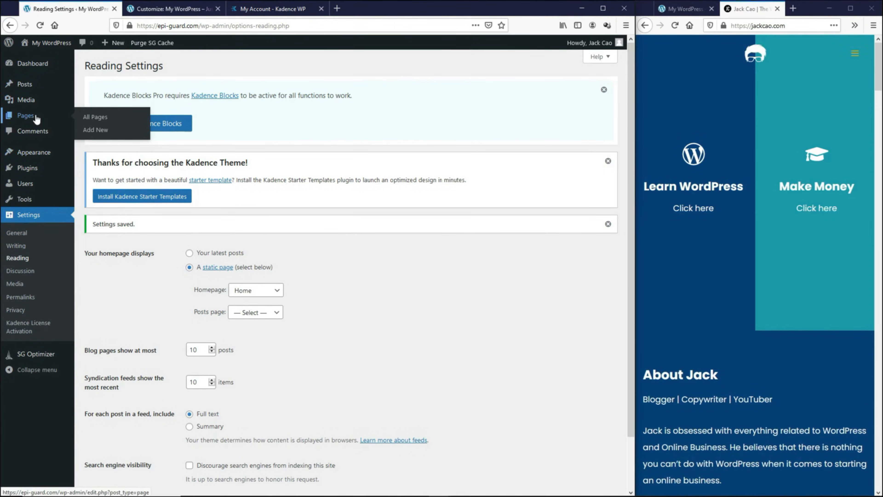
click(88, 120)
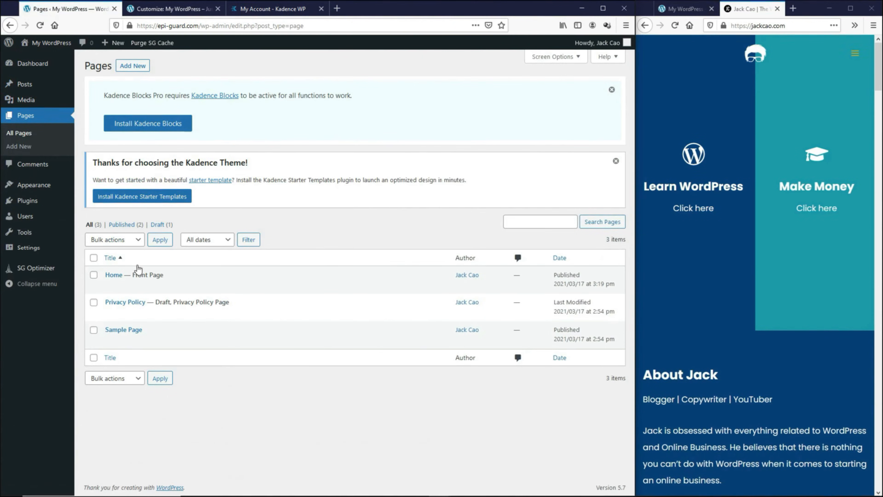
click(111, 286)
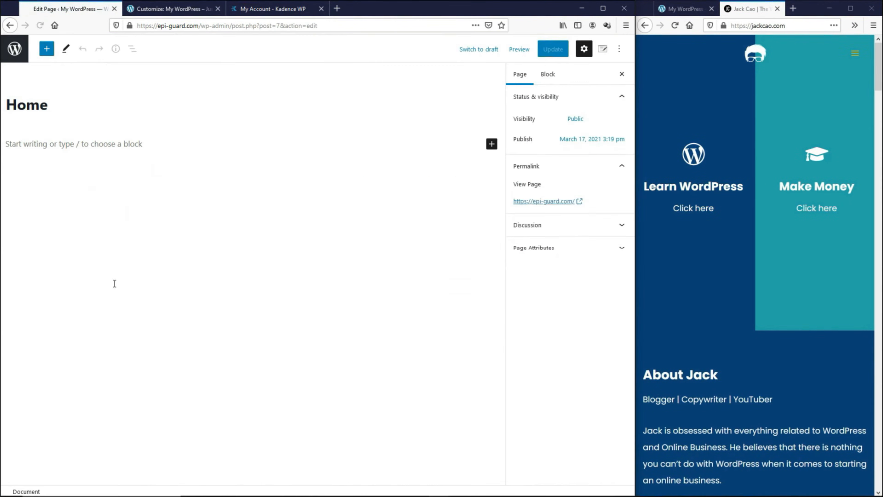
Widen the second browser window, reload the live Home page there, and examine its desktop header and page title.
drag(636, 189, 448, 190)
click(487, 9)
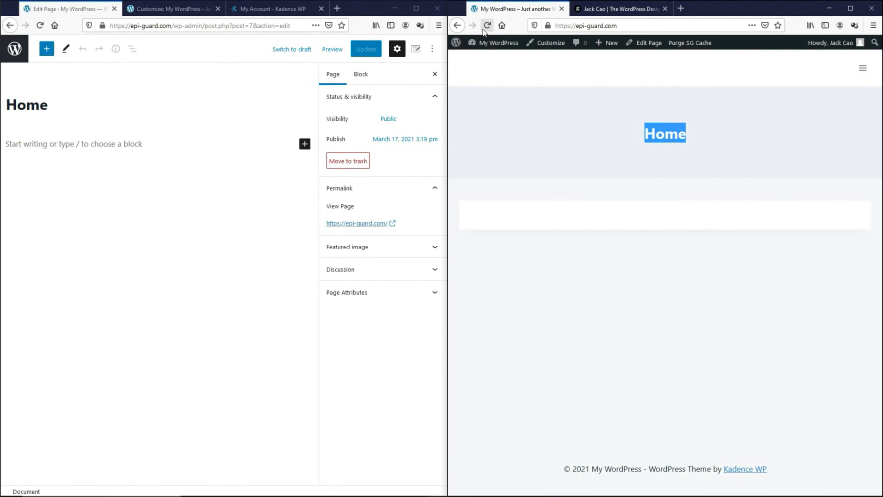
click(486, 28)
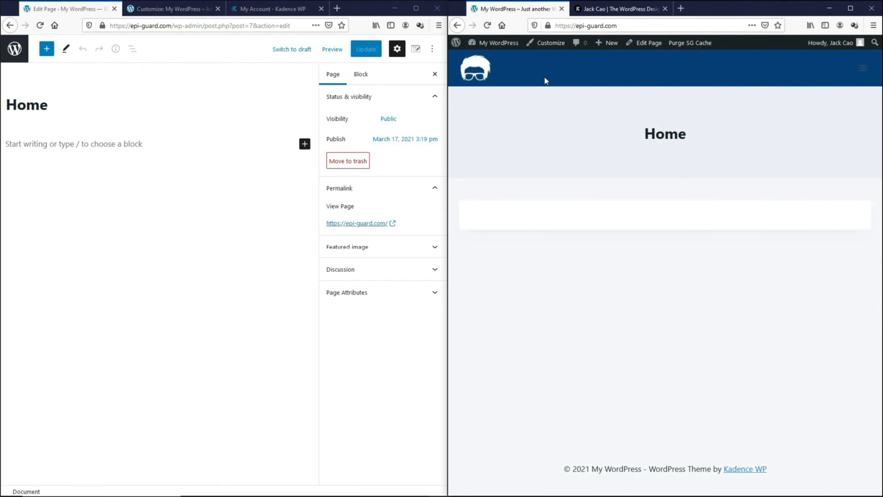
drag(446, 106, 379, 106)
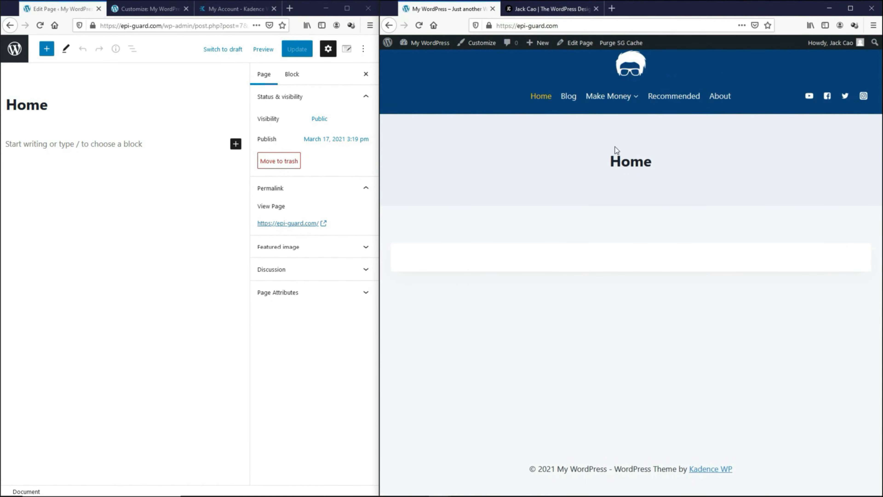
drag(612, 168, 679, 168)
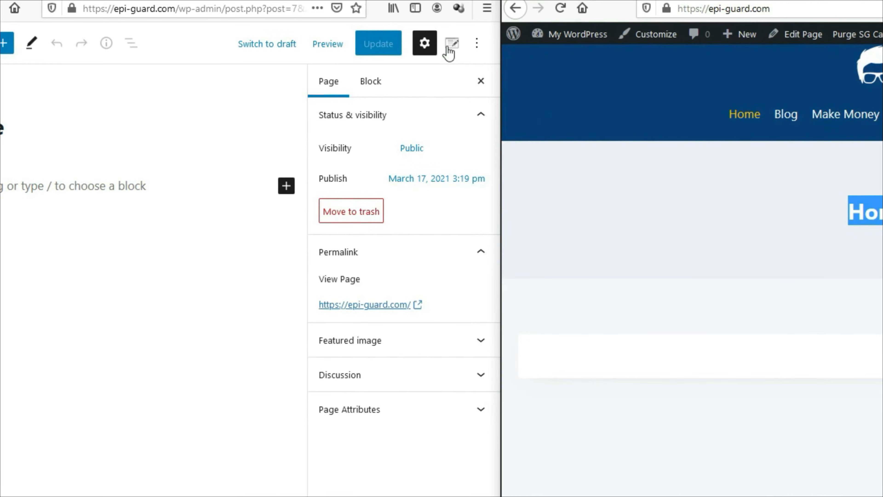
Disable the page title in the Home page's Page Settings and update the page.
click(452, 48)
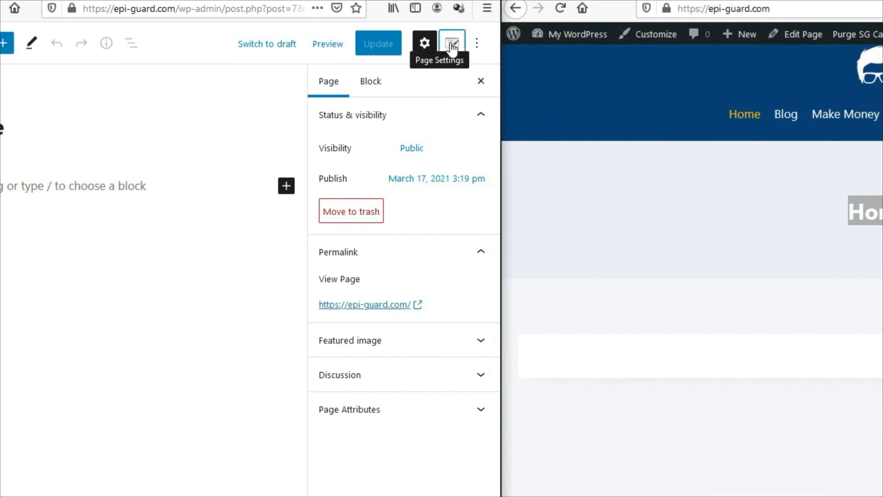
click(452, 47)
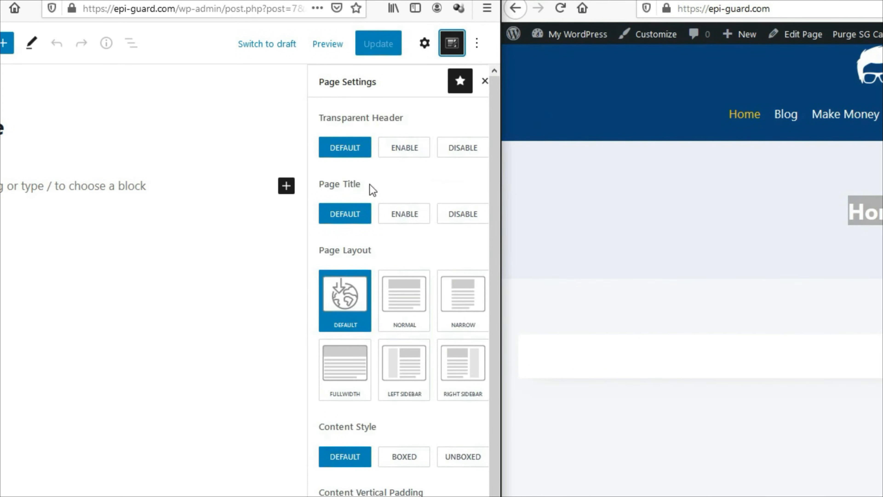
click(452, 219)
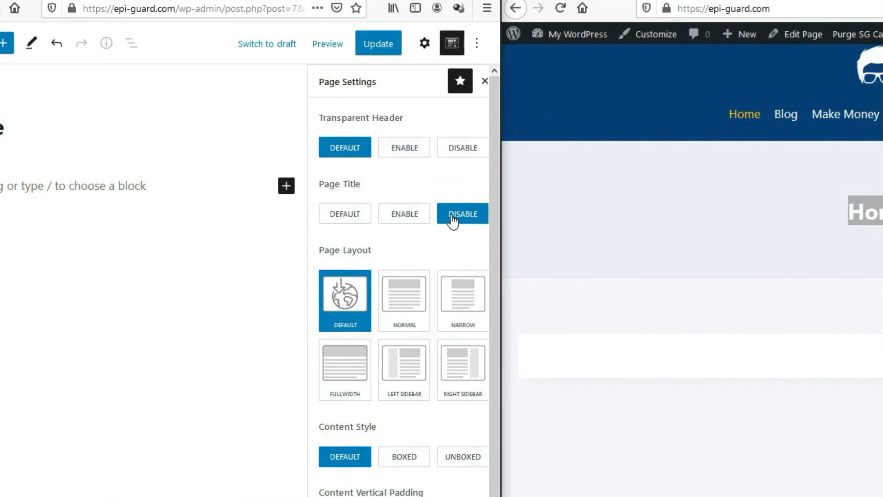
click(383, 43)
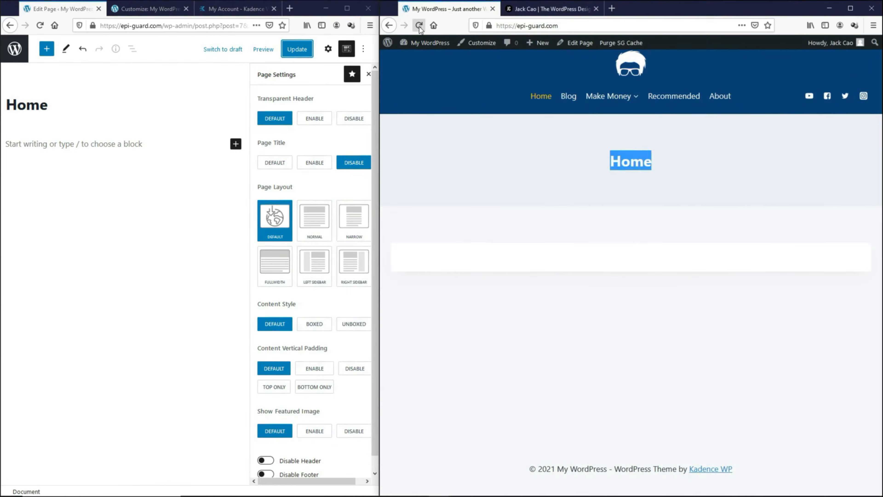
Check the live Home page without its title and compare it with the jackcao.com reference site.
click(561, 8)
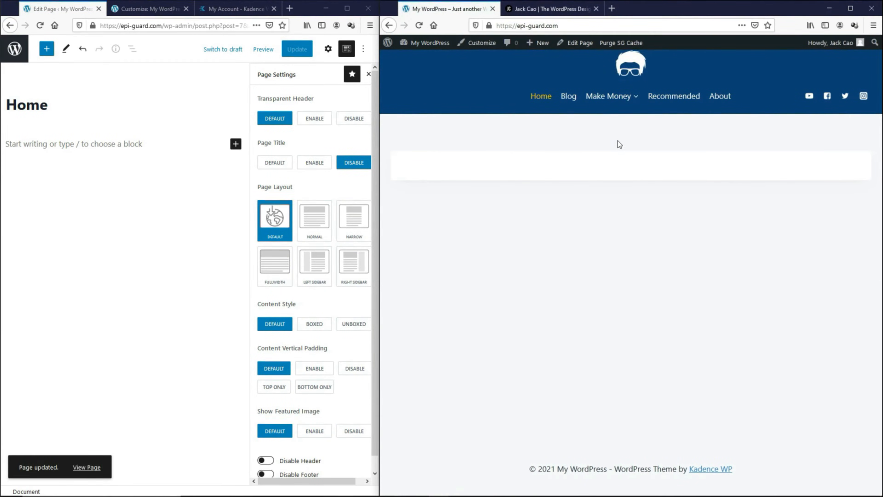
click(556, 9)
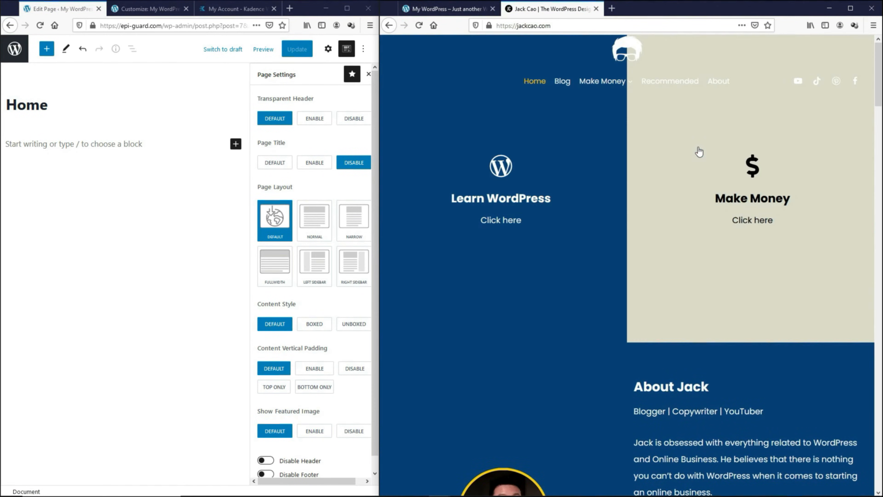
click(482, 10)
Browse the full list of blocks available for the Home page to check for Kadence blocks.
click(159, 140)
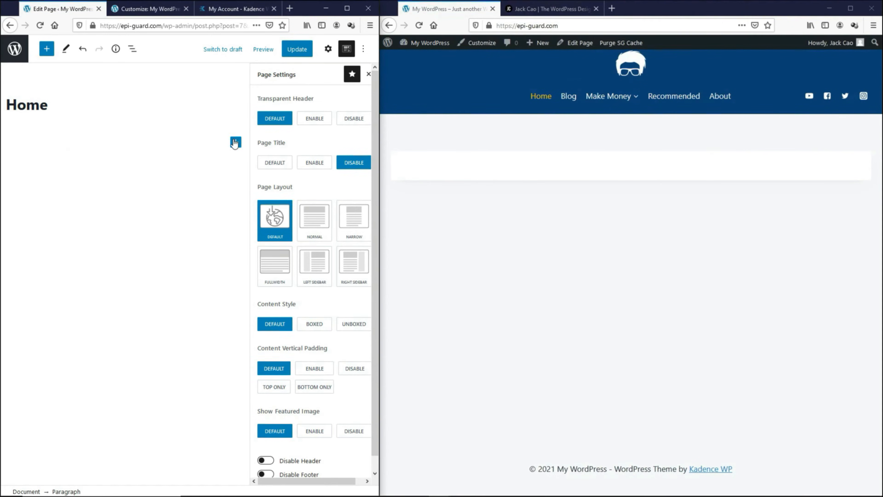
click(235, 142)
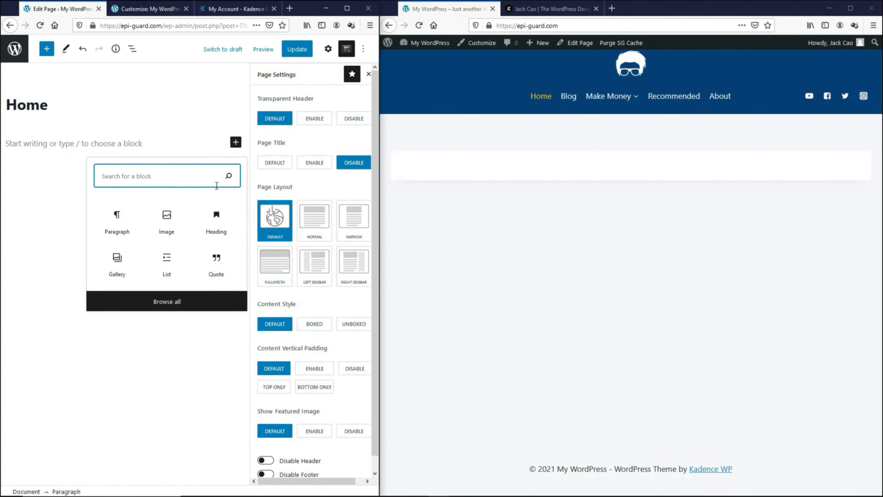
click(183, 301)
drag(157, 170, 149, 224)
drag(156, 188, 159, 163)
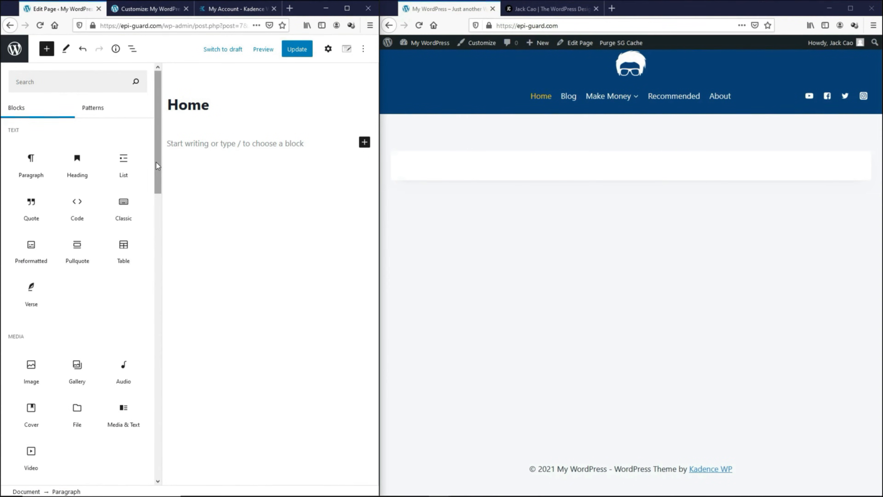
Open the WordPress admin area in a separate browser tab and go to the site's list of installed plugins.
right_click(18, 52)
click(35, 58)
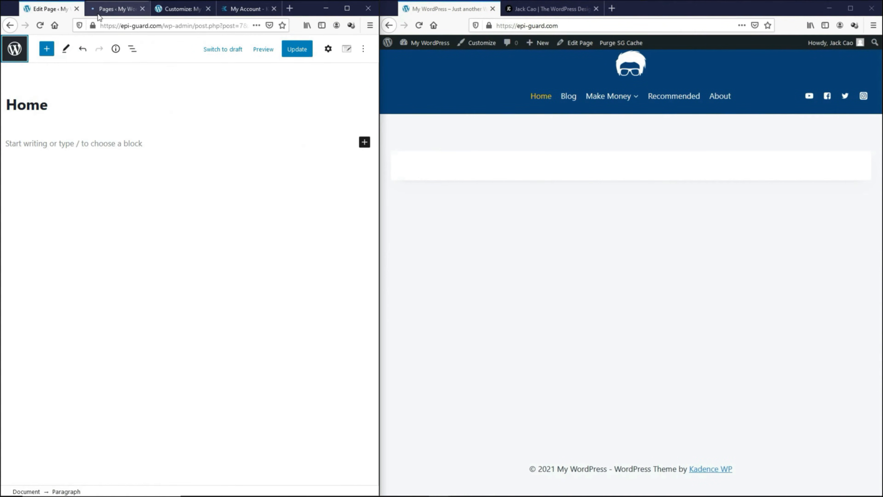
click(101, 11)
mouse_move(10, 167)
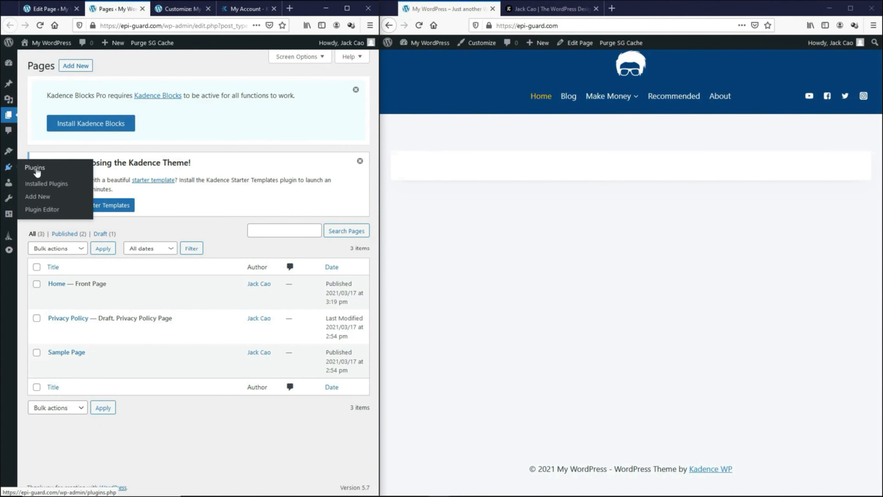
click(44, 184)
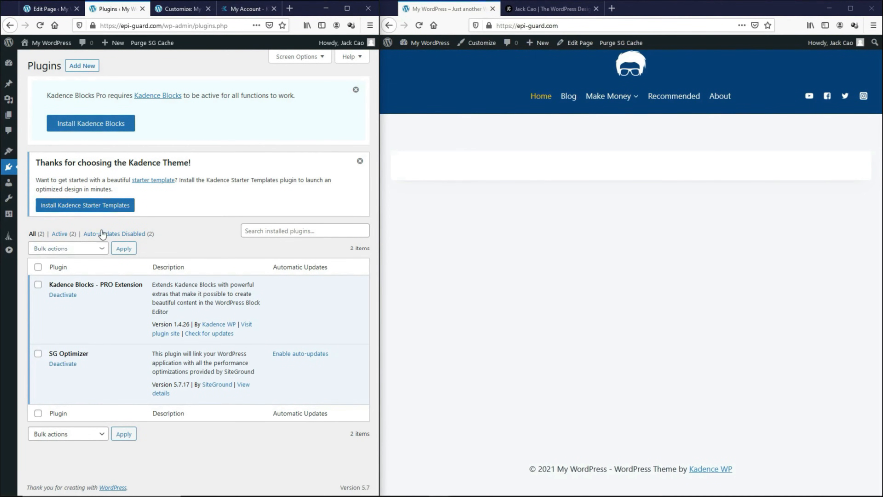
Search the plugin directory for "kadence", then install and activate Gutenberg Blocks by Kadence Blocks – Page Builder Features.
click(82, 66)
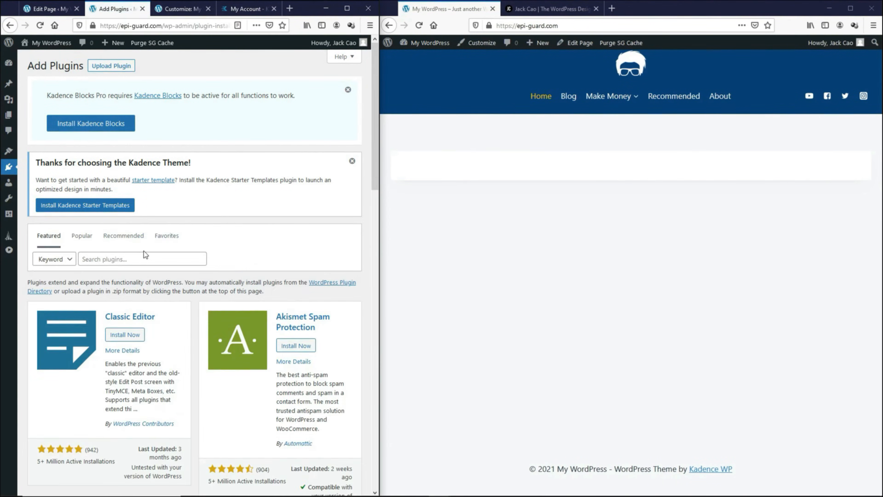
click(119, 262)
text(kadence)
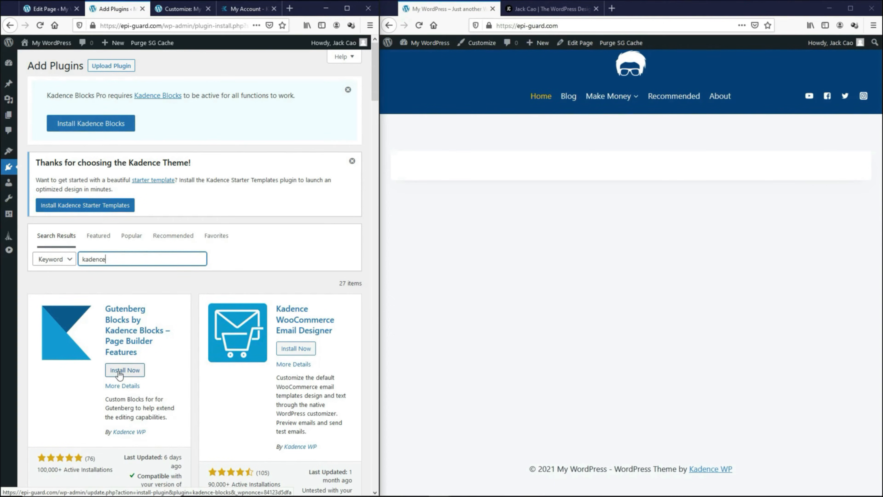
click(124, 370)
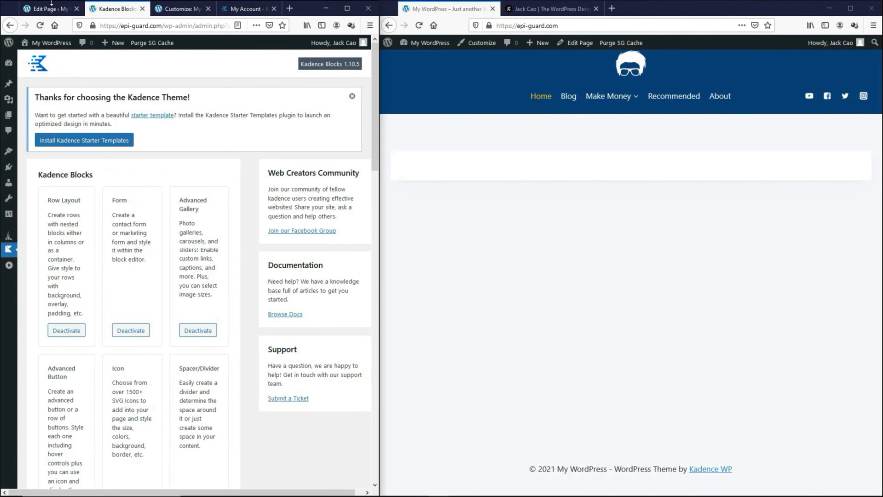
Return to the Home page editor, save the pending changes and reload the editor to load the Kadence blocks.
click(51, 9)
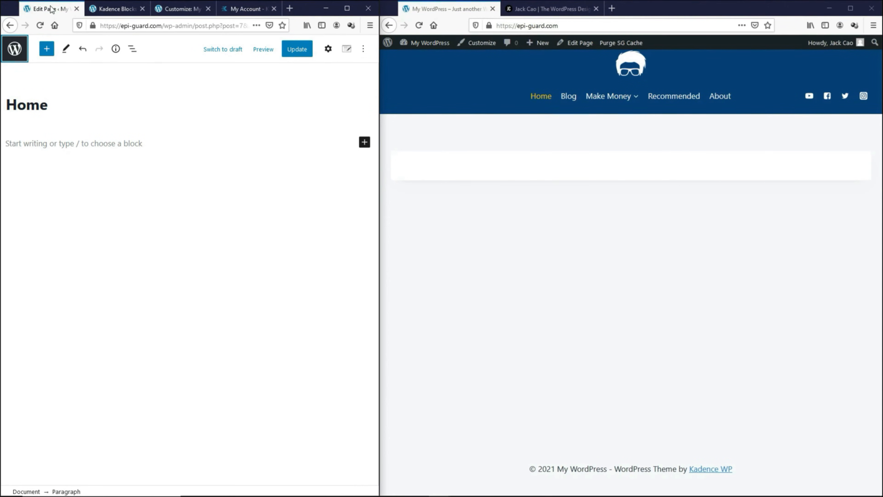
click(40, 25)
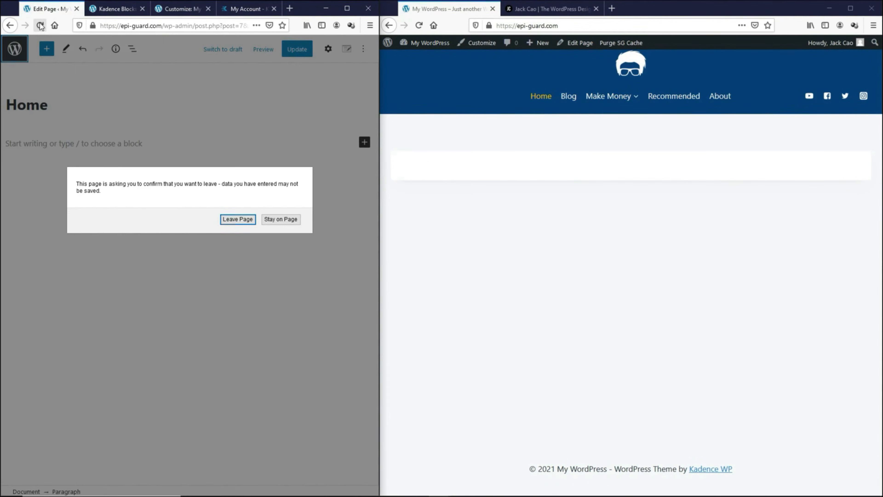
click(278, 219)
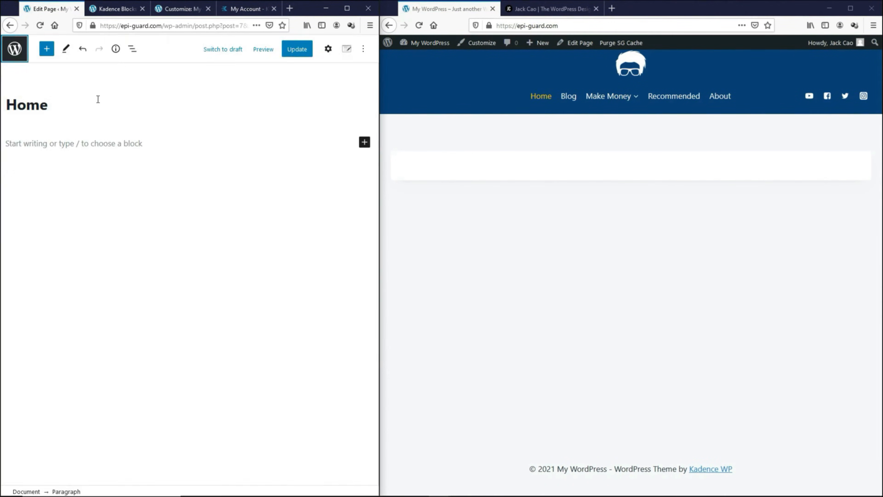
click(305, 56)
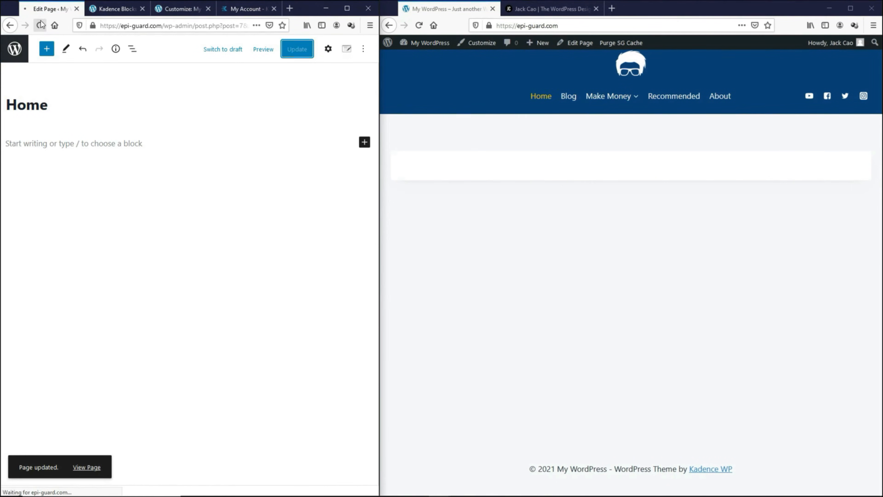
Insert a Kadence Row Layout block with two equal columns on the Home page.
click(364, 143)
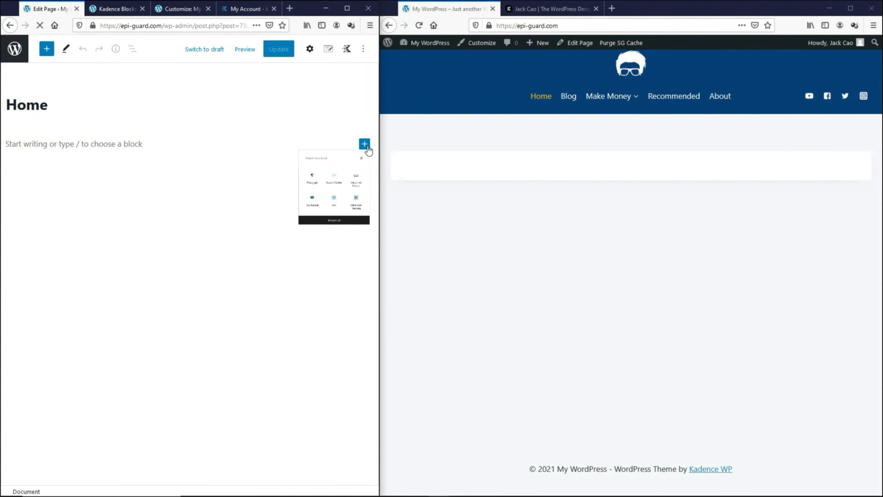
click(291, 323)
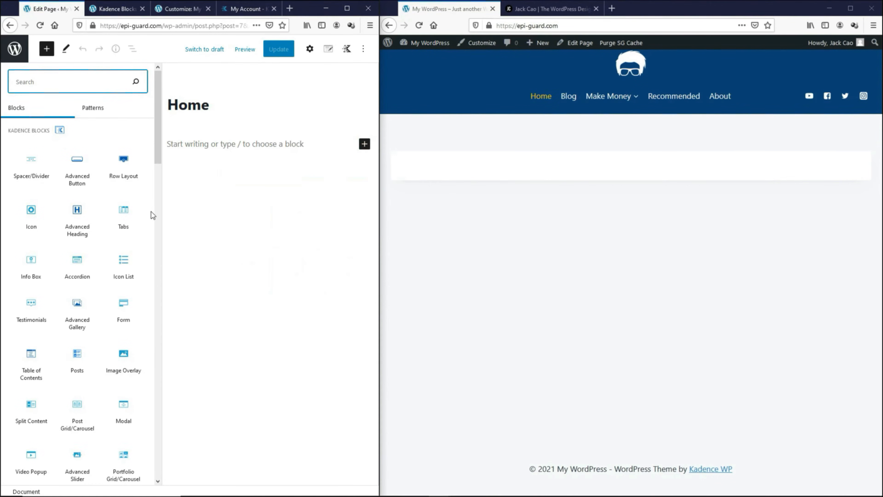
mouse_move(160, 129)
mouse_down()
mouse_move(157, 148)
mouse_move(161, 117)
mouse_up()
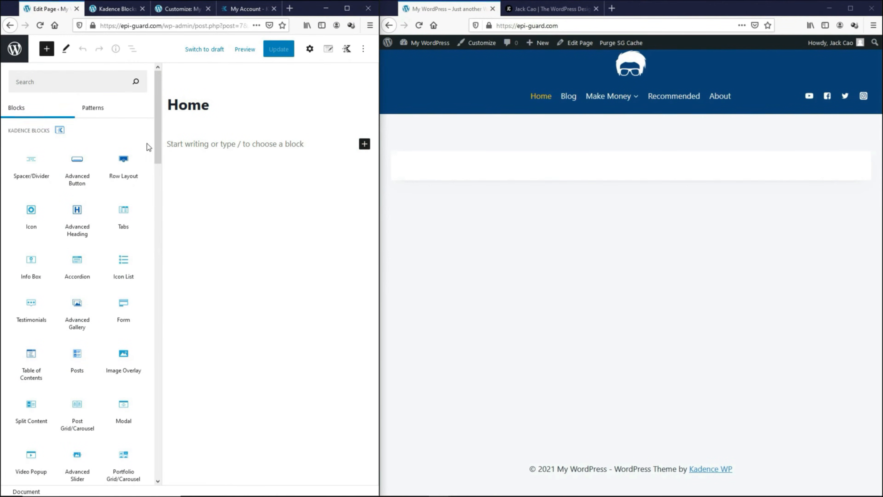
click(131, 164)
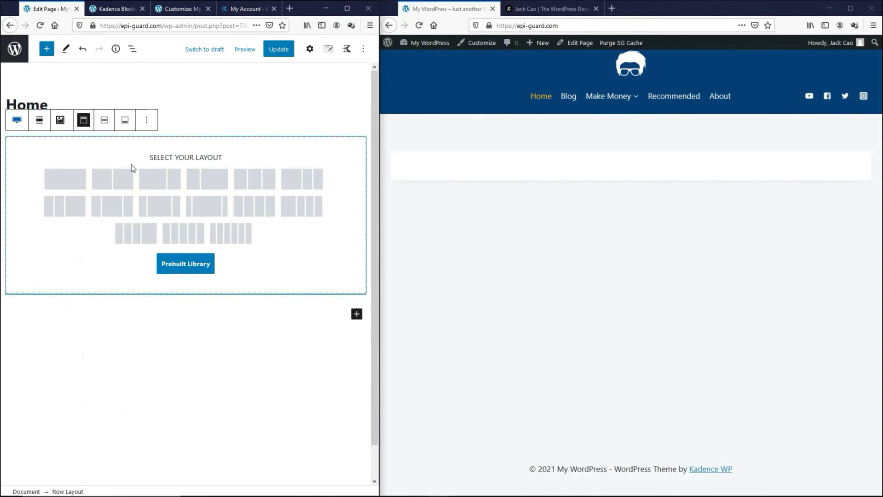
click(128, 182)
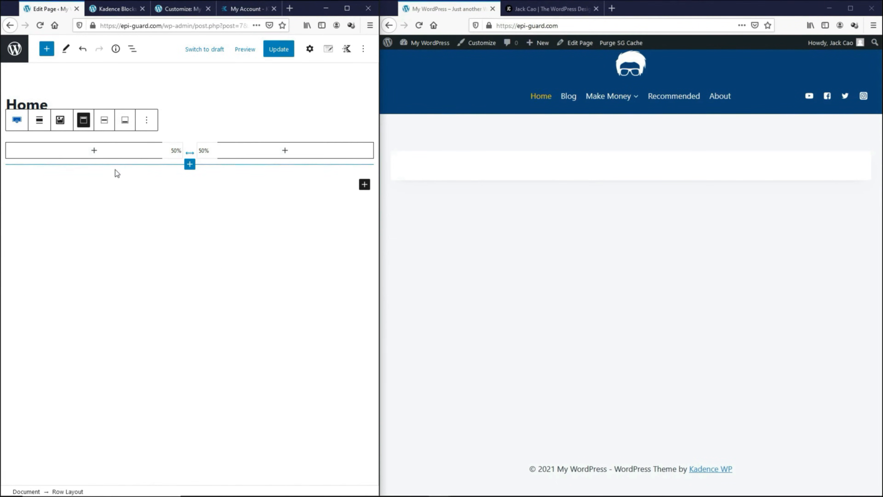
Add a Kadence Info Box block to the first column of the row.
click(93, 150)
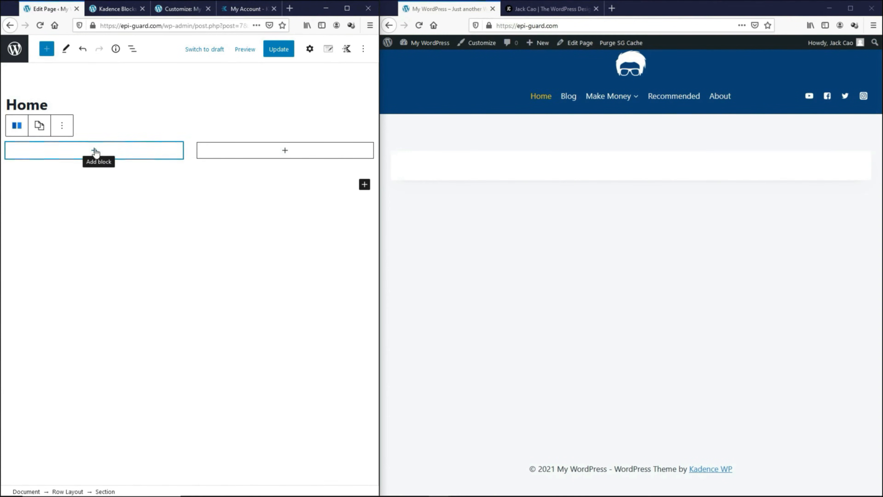
click(106, 317)
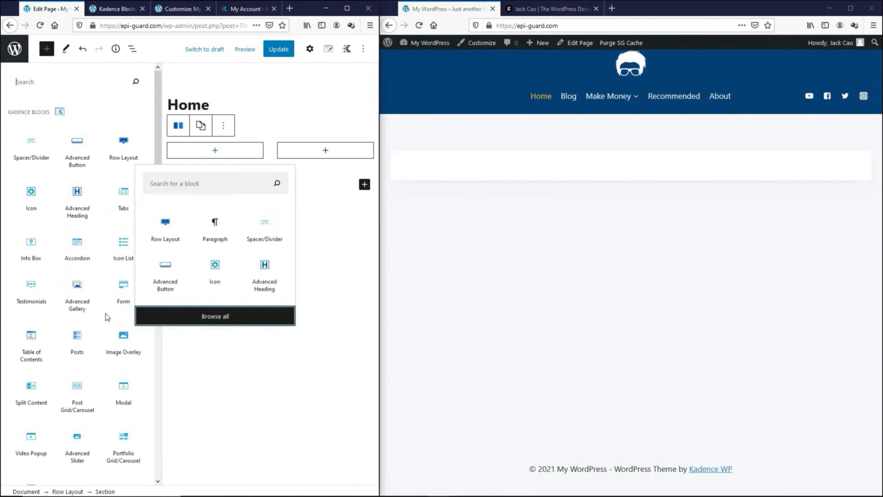
drag(159, 127, 158, 133)
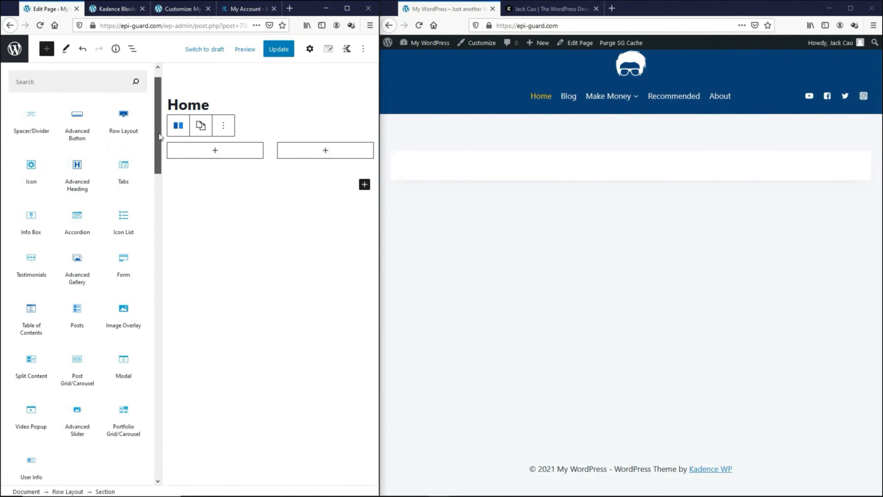
click(36, 219)
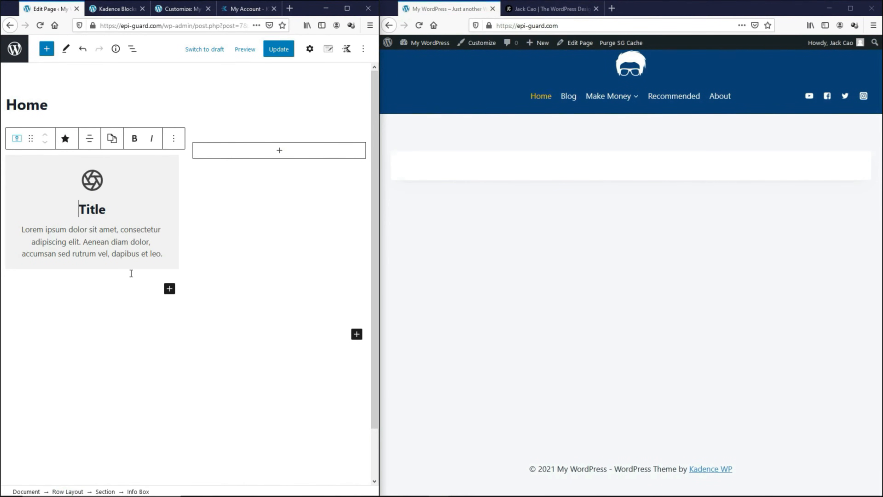
Add an Info Box block to the row's second column and update the page to check it on the live site.
click(280, 151)
click(279, 151)
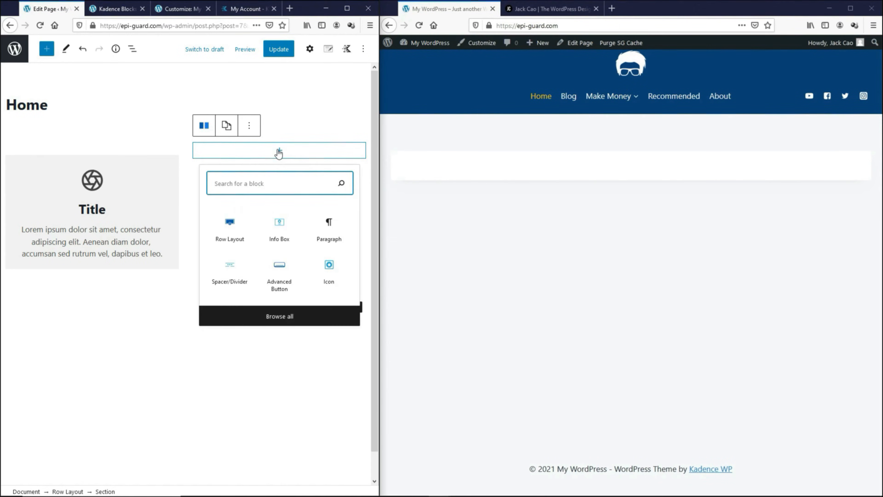
click(280, 227)
click(285, 53)
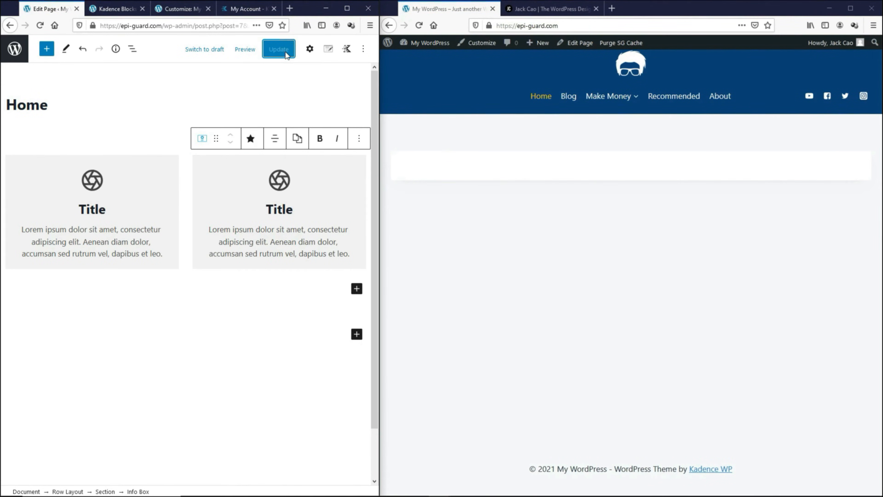
click(419, 26)
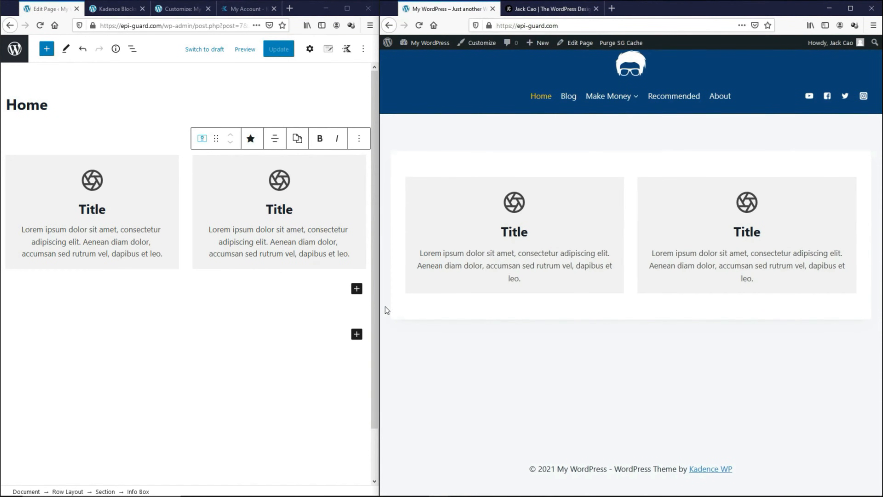
Set the Row Layout block's padding to 0 px on all four sides.
click(67, 491)
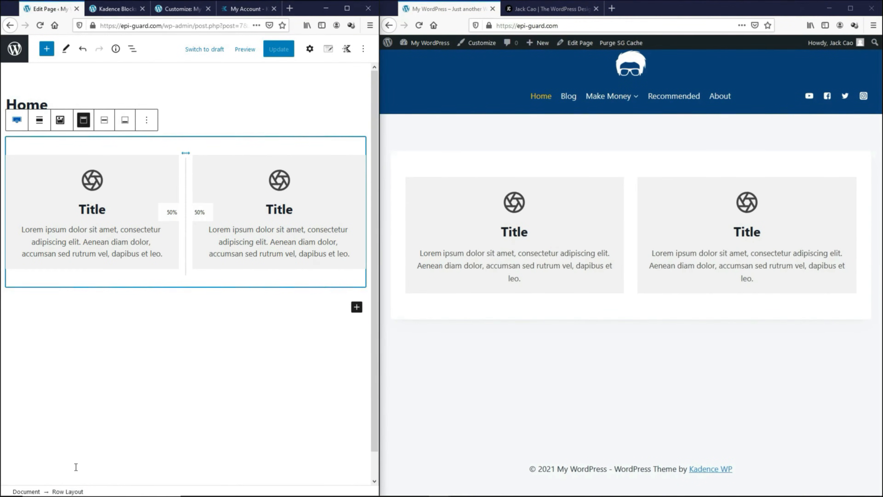
click(310, 49)
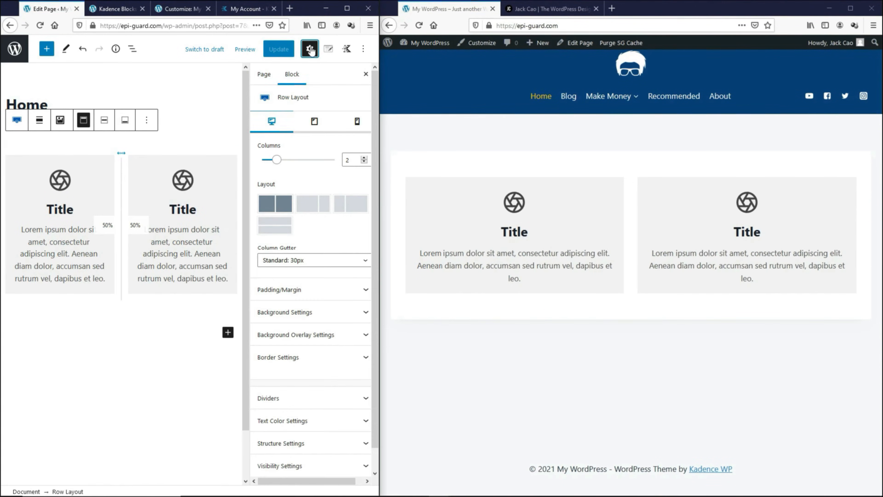
click(302, 295)
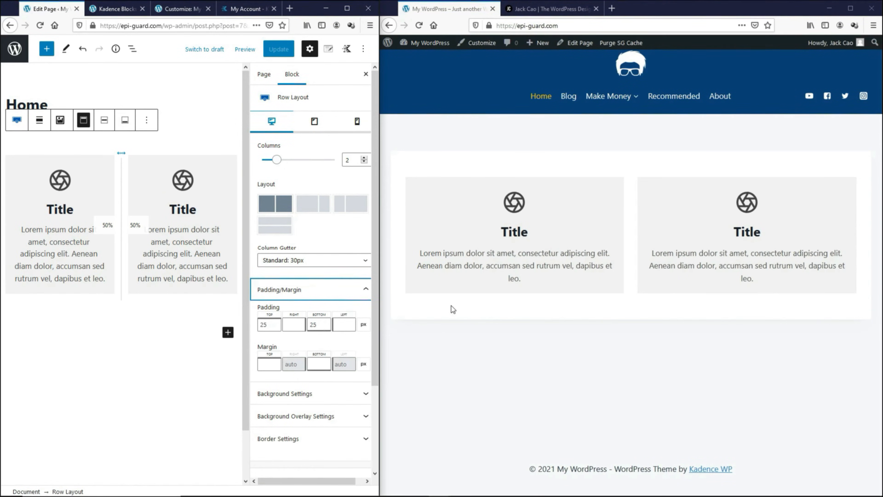
drag(273, 327, 259, 322)
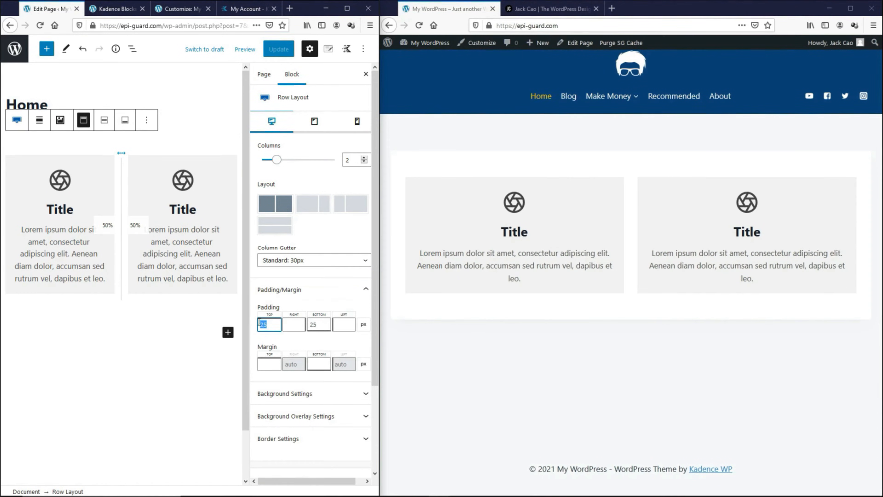
text(0)
click(293, 326)
text(0)
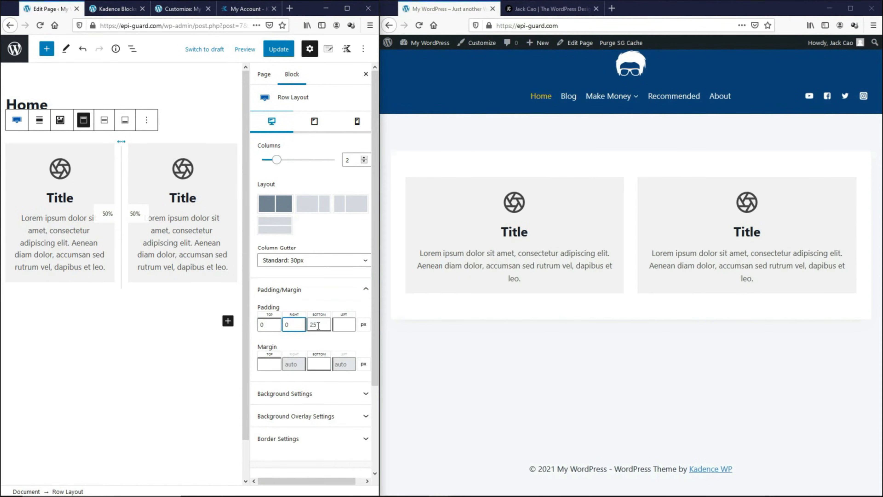
drag(318, 325, 311, 325)
text(0)
click(344, 324)
text(0)
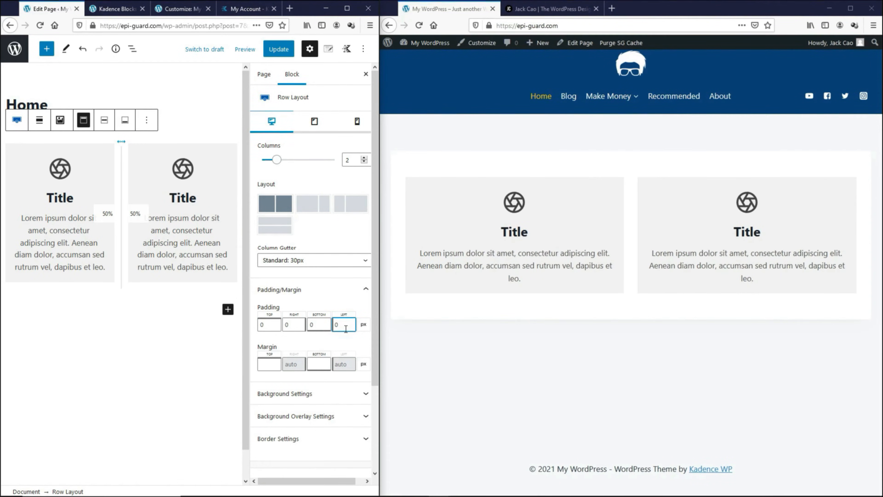
Set the first column section's padding to 0 px on all four sides and update the page to check it live.
click(79, 196)
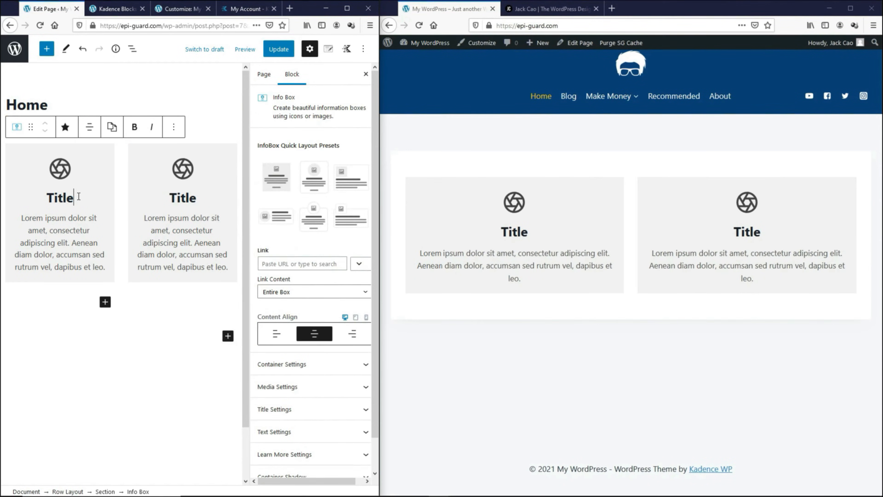
click(115, 491)
scroll(267, 350, down, 5)
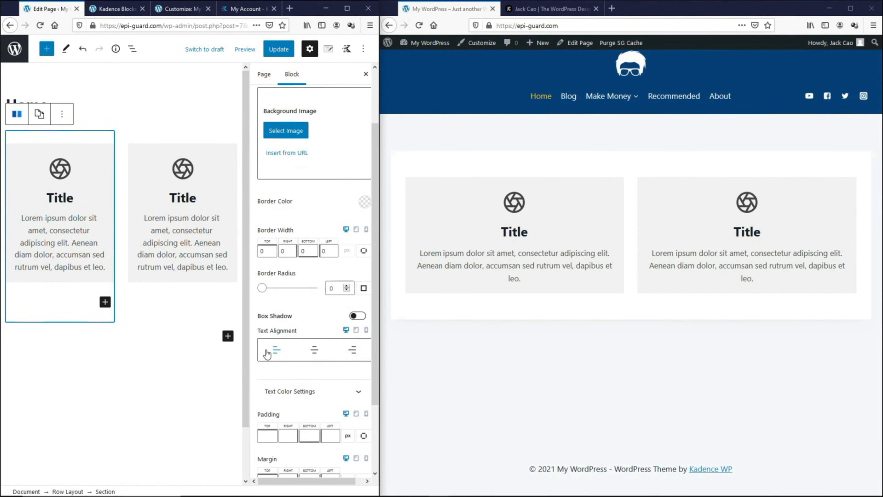
click(268, 347)
text(0)
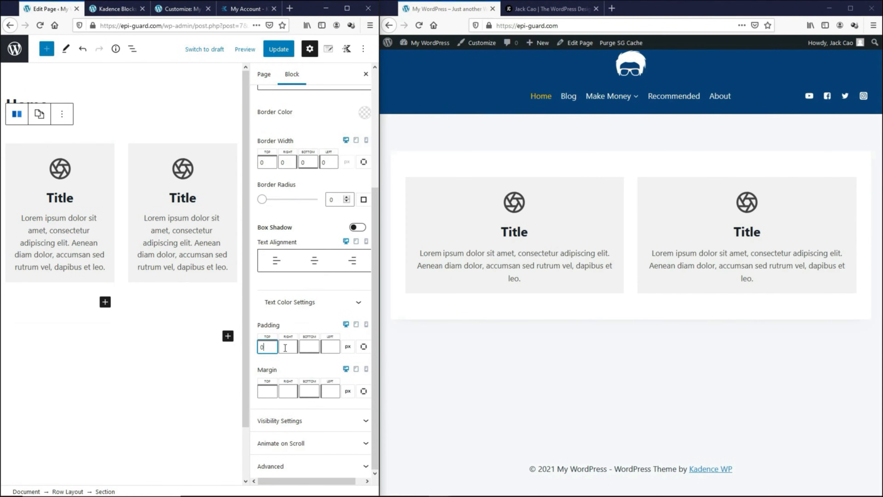
key(Tab)
text(0)
key(Tab)
text(0)
key(Tab)
text(0)
click(282, 48)
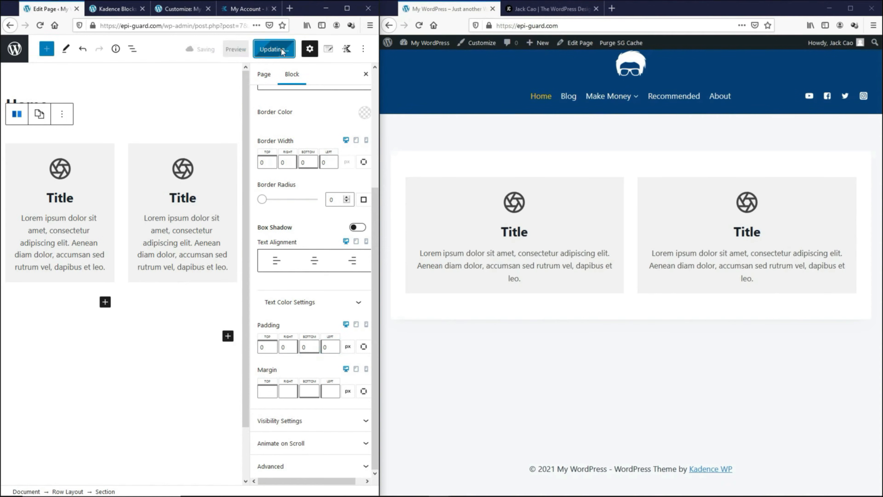
click(421, 27)
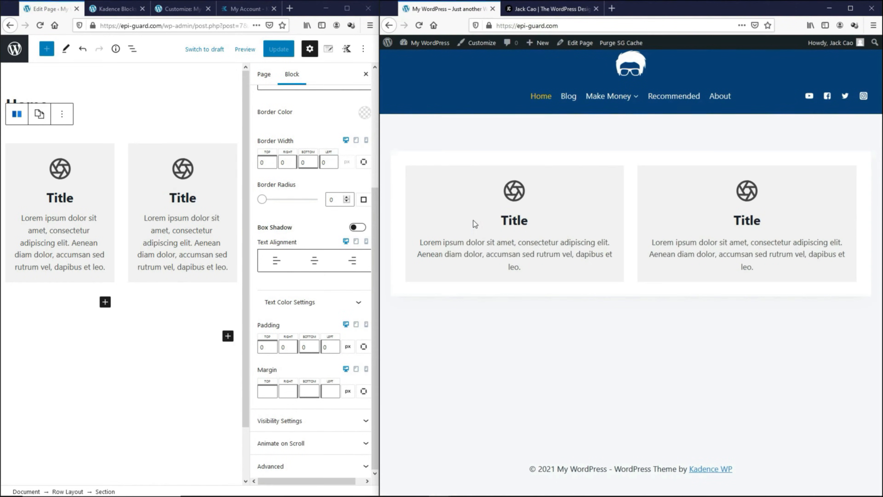
Set the Row Layout block's alignment to full width, update the page and reload the live site.
click(68, 491)
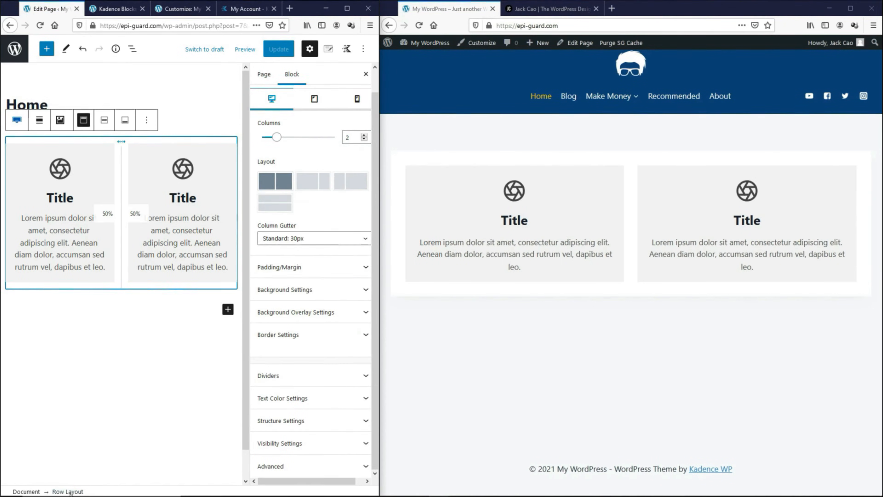
click(40, 124)
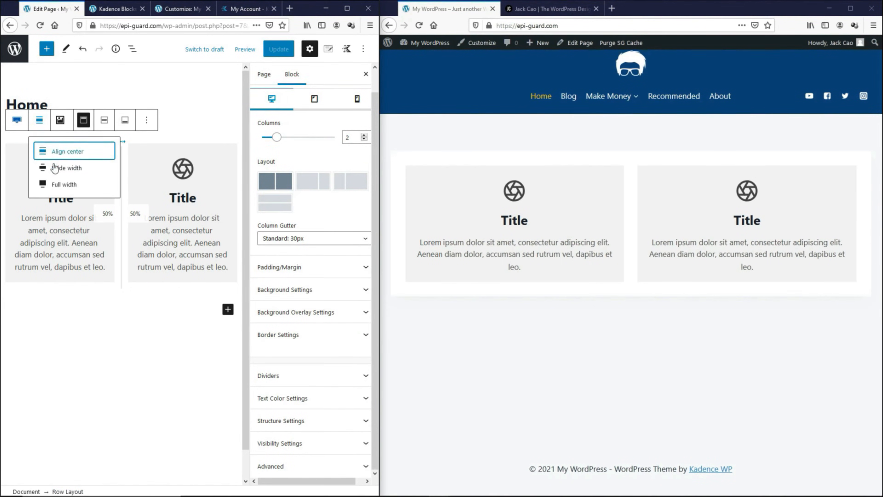
click(61, 188)
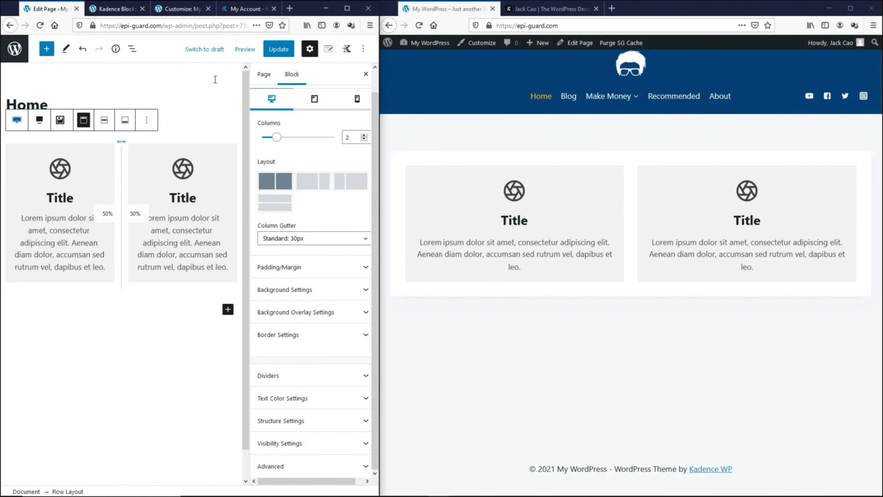
click(278, 50)
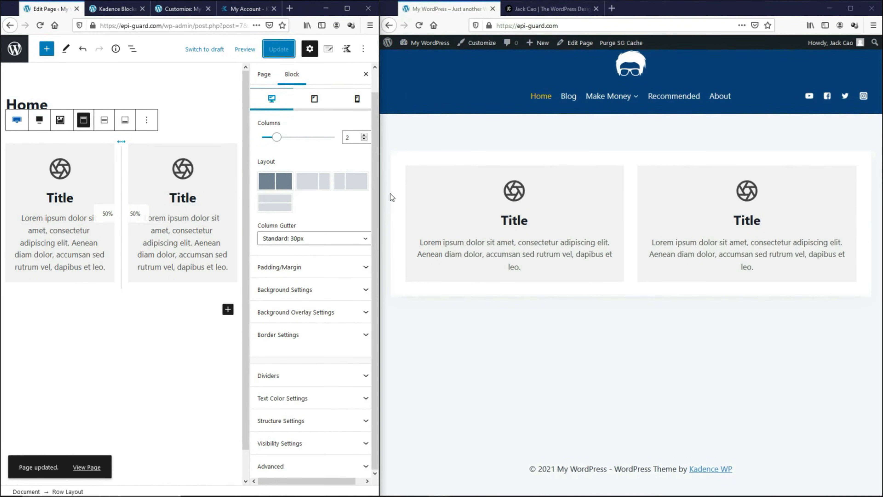
click(419, 26)
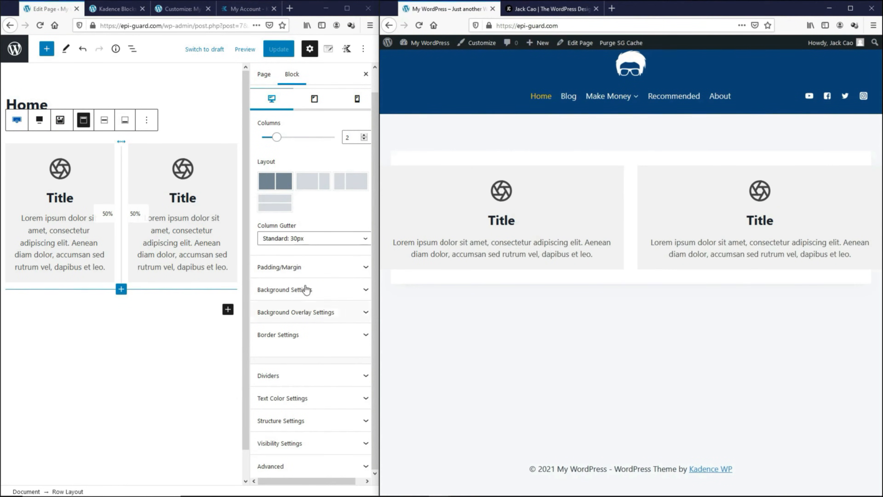
Set the Row Layout's column gutter to No Gutter, update the page and check it on the live site.
click(324, 243)
click(281, 263)
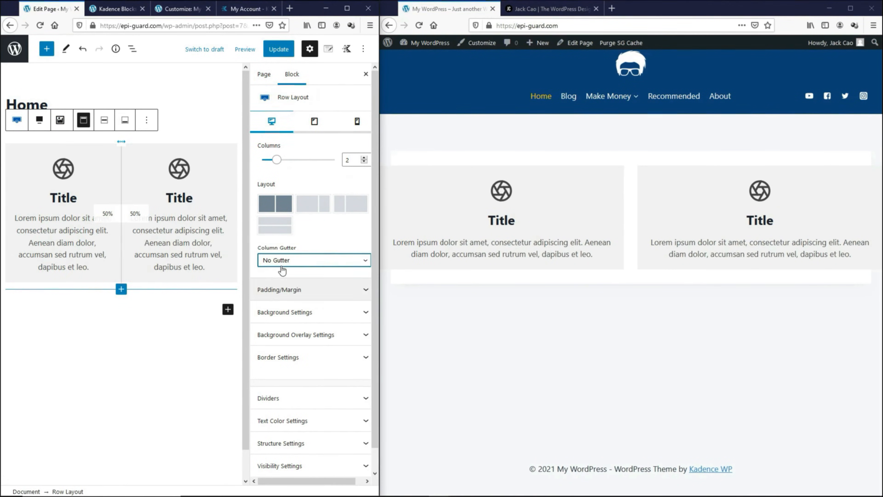
click(278, 49)
click(419, 26)
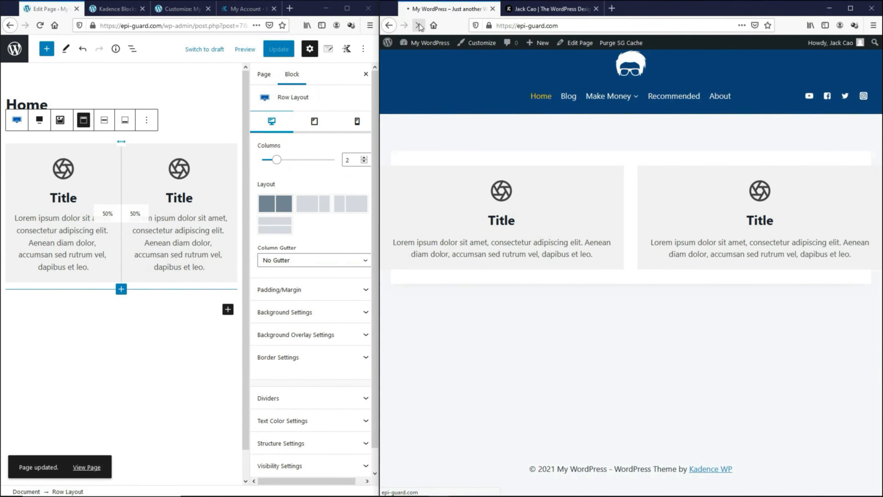
key(alt+Tab)
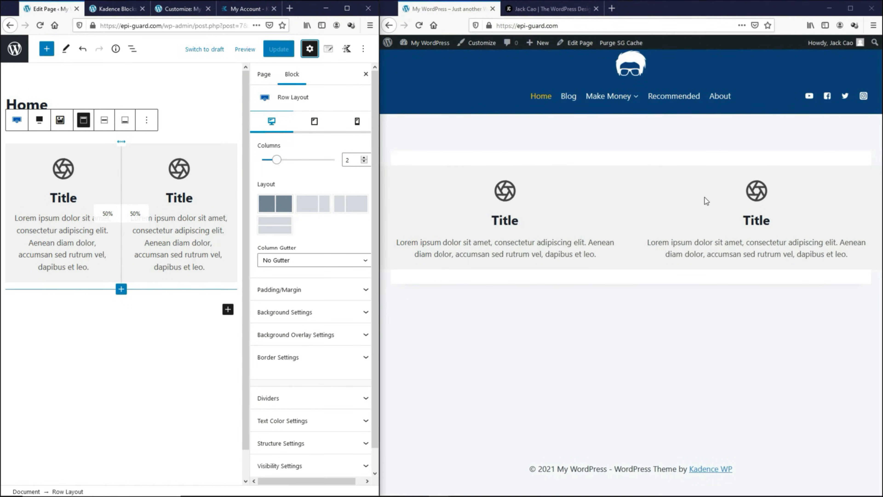
Set the Home page's layout to Fullwidth in its page settings, update it and reload the live site.
click(329, 50)
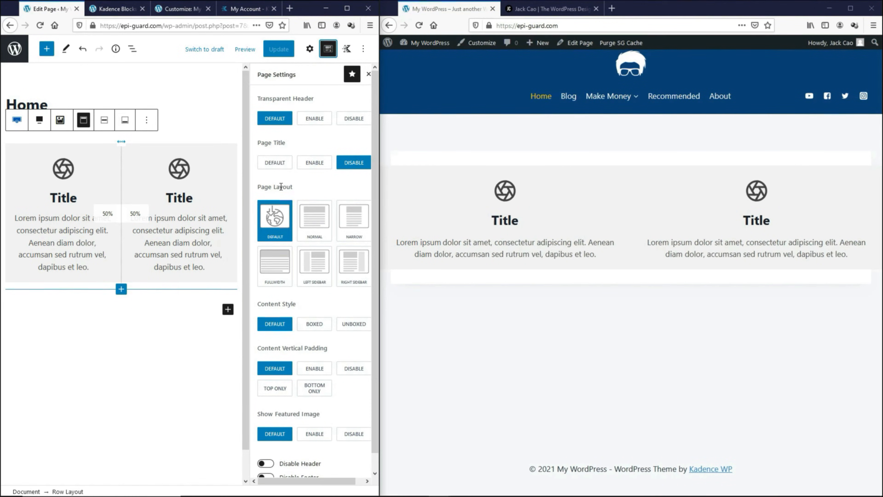
click(266, 269)
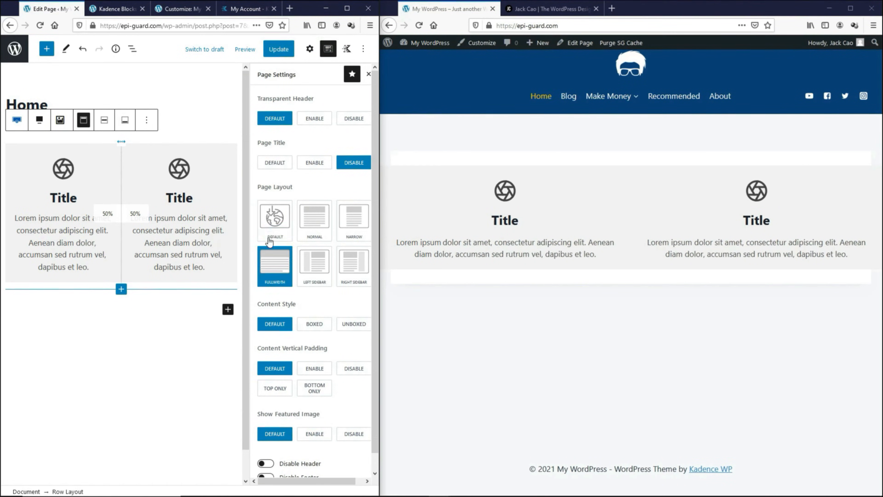
click(278, 49)
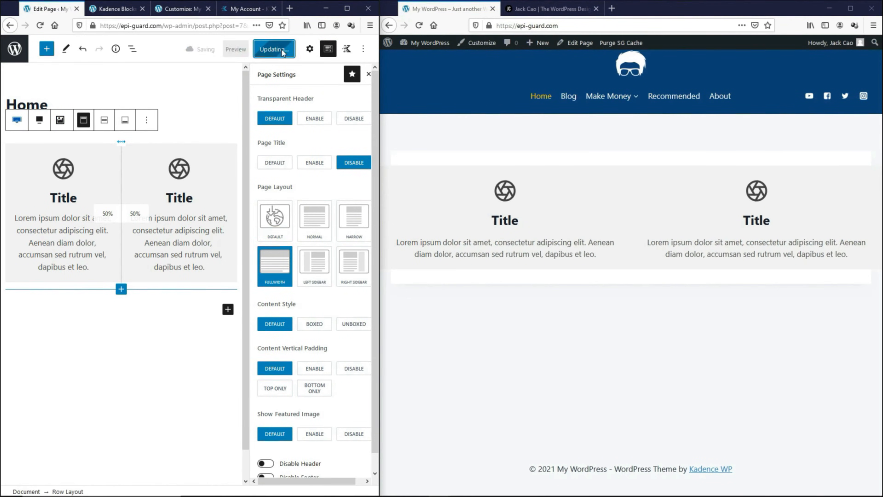
click(420, 25)
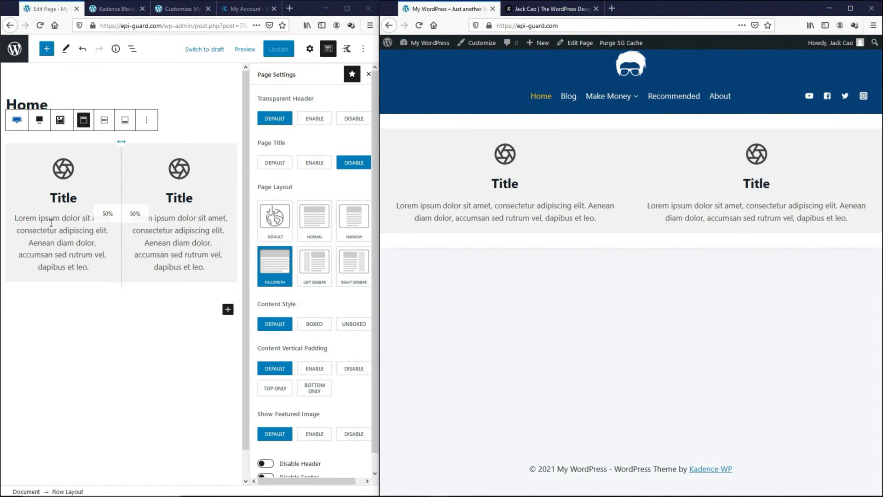
Set the first Info Box's normal container background color to hex 084179.
click(79, 183)
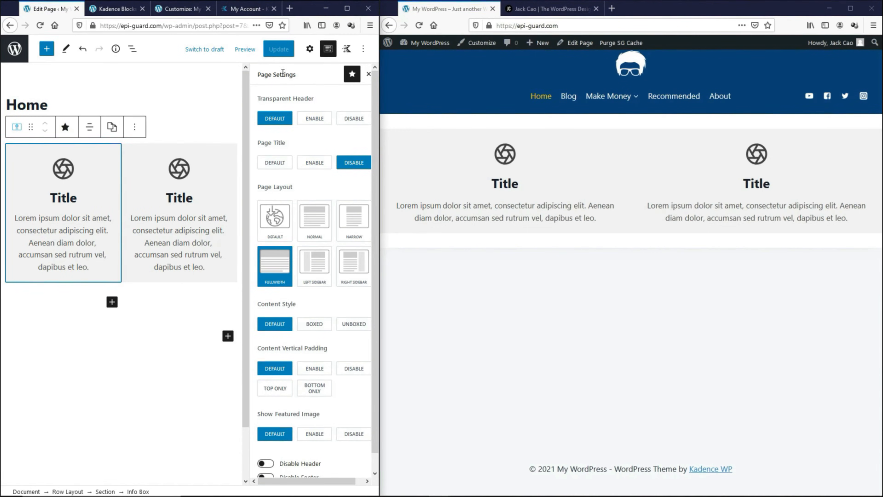
click(310, 50)
scroll(302, 177, down, 2)
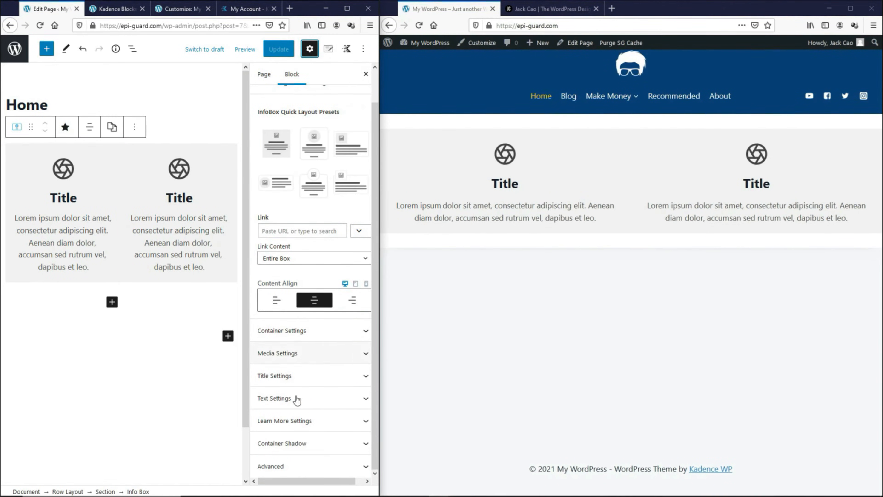
click(305, 331)
scroll(305, 329, down, 5)
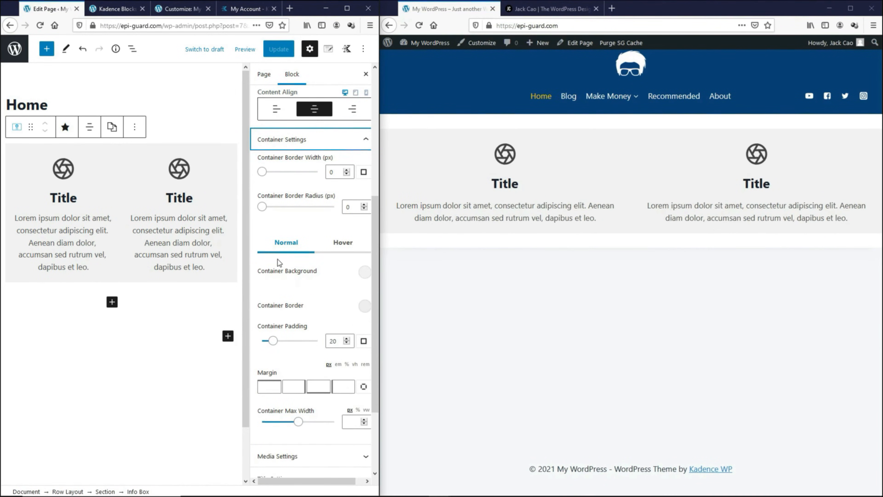
click(364, 273)
double_click(242, 219)
key(ctrl+v)
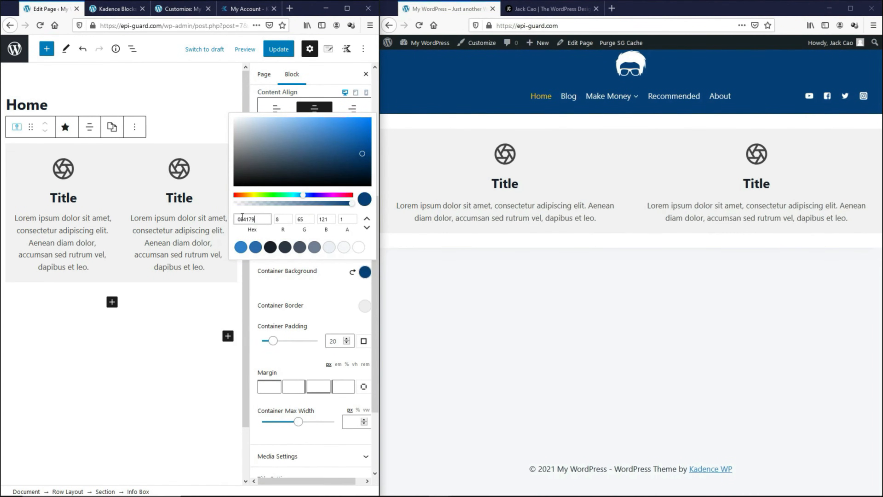
click(319, 286)
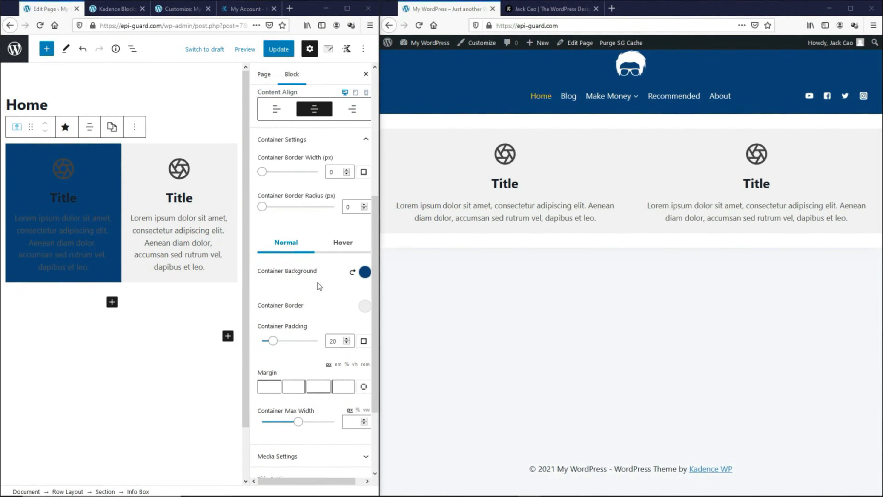
Set the first Info Box's container hover background color to hex DDDBCB.
click(347, 245)
click(365, 273)
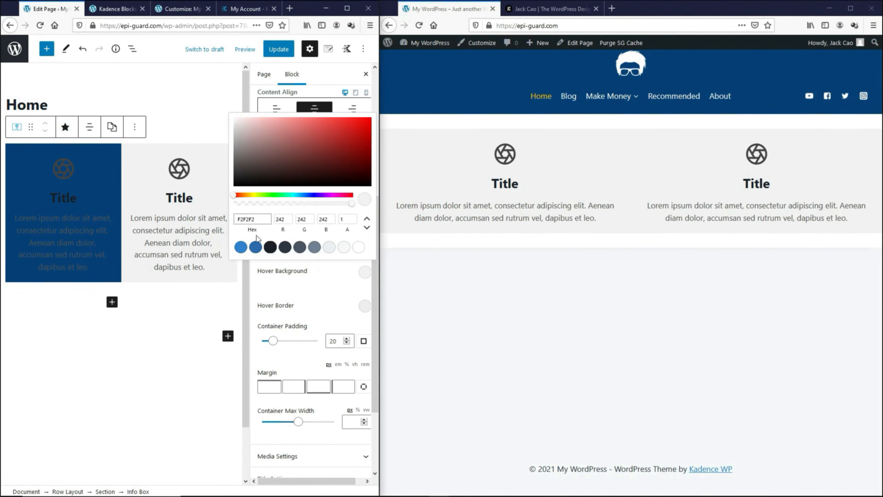
double_click(239, 219)
text(DDDBCB)
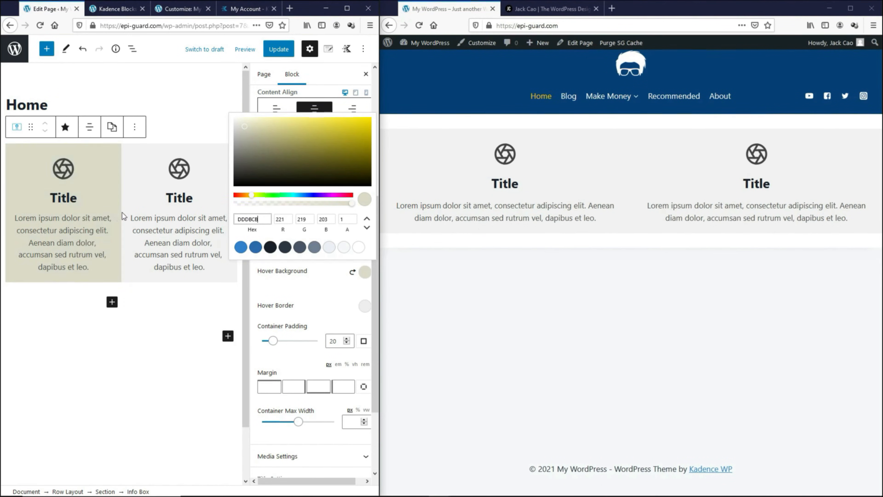
click(315, 278)
Unlink the first Info Box's container padding sides and set the top and bottom padding to 250 px each.
scroll(314, 280, down, 2)
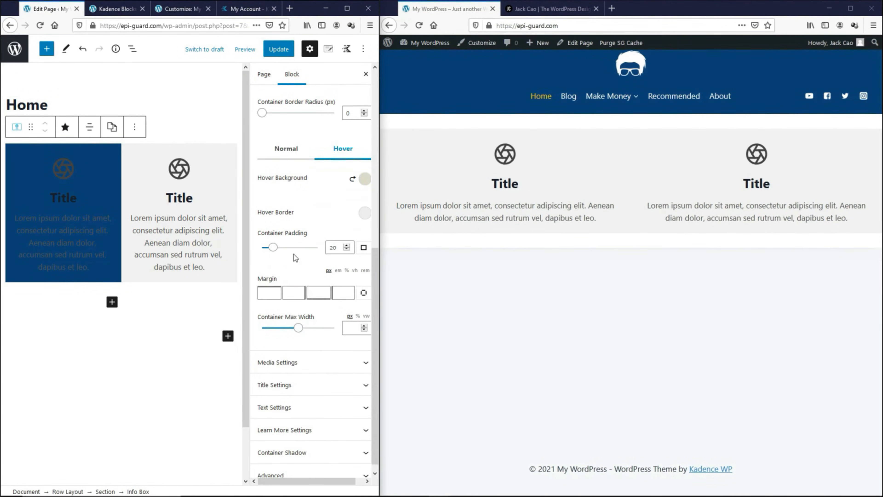
click(363, 248)
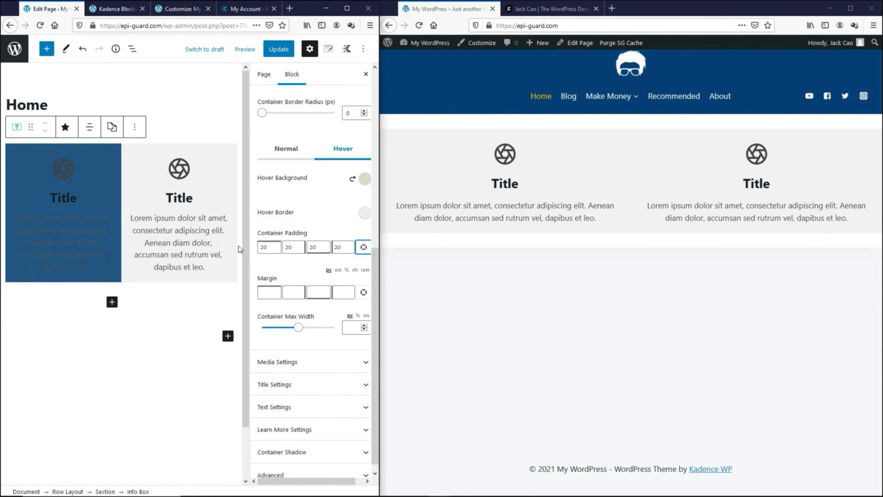
double_click(259, 246)
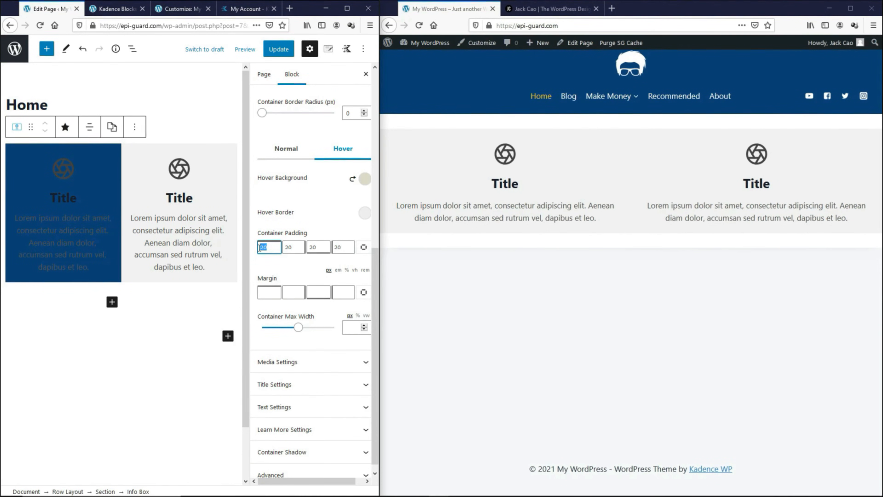
text(250)
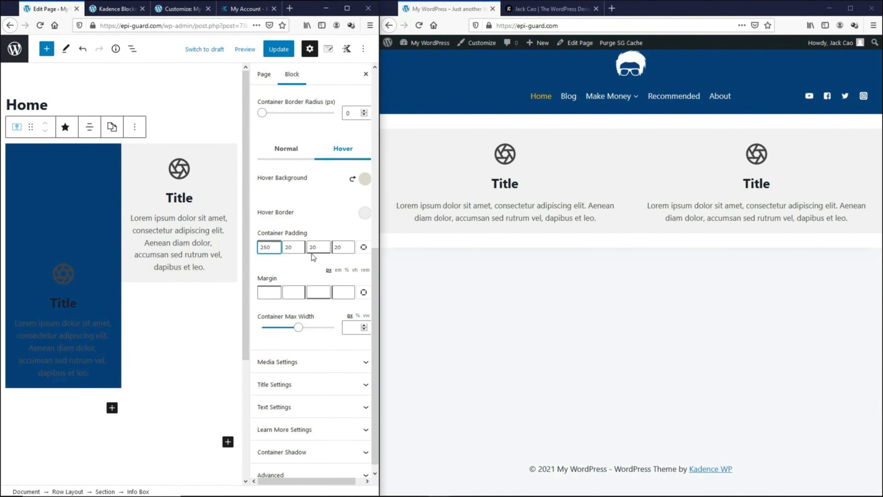
double_click(308, 246)
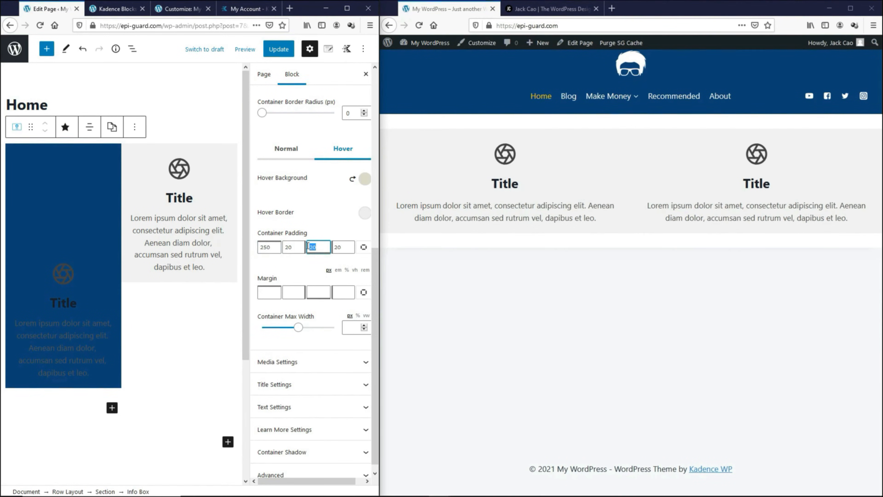
text(250)
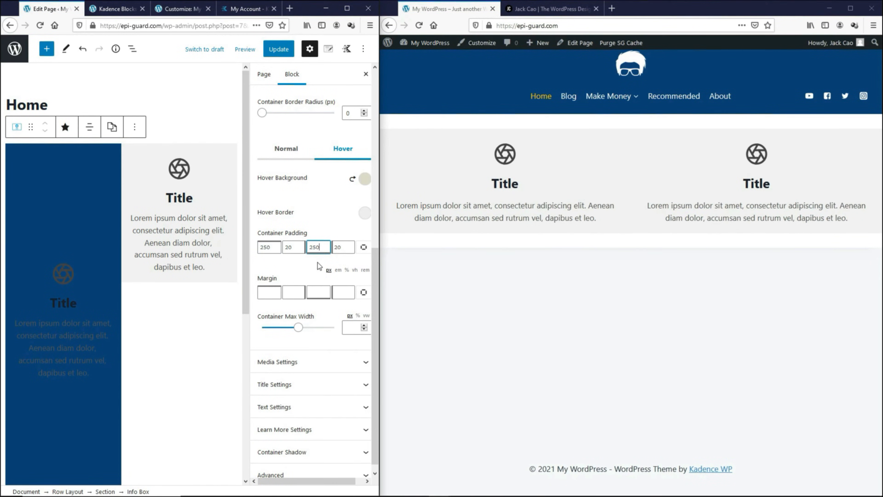
Search the icons for "word", choose the circled WordPress logo for the first Info Box, and set the icon size to 50.
scroll(319, 266, down, 1)
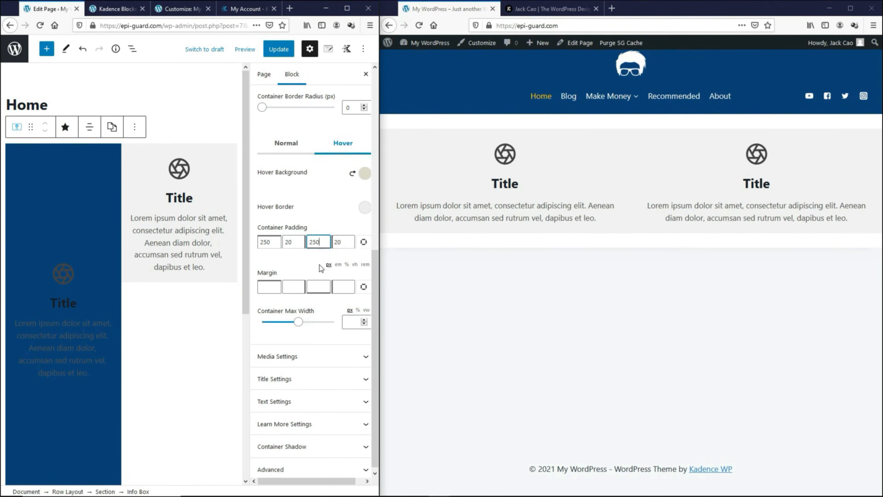
click(307, 354)
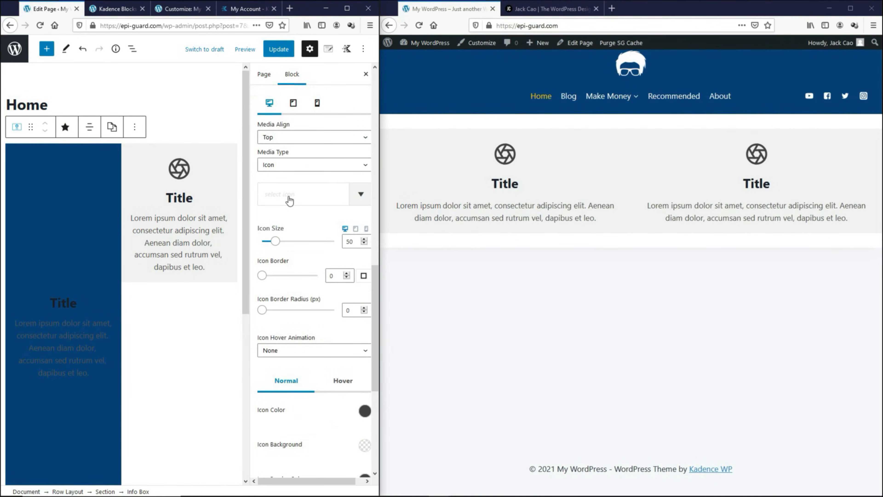
click(288, 197)
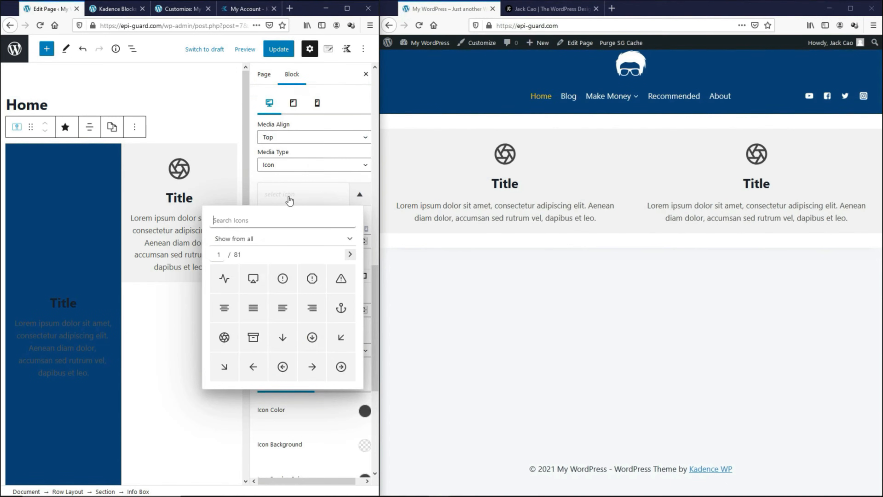
text(word)
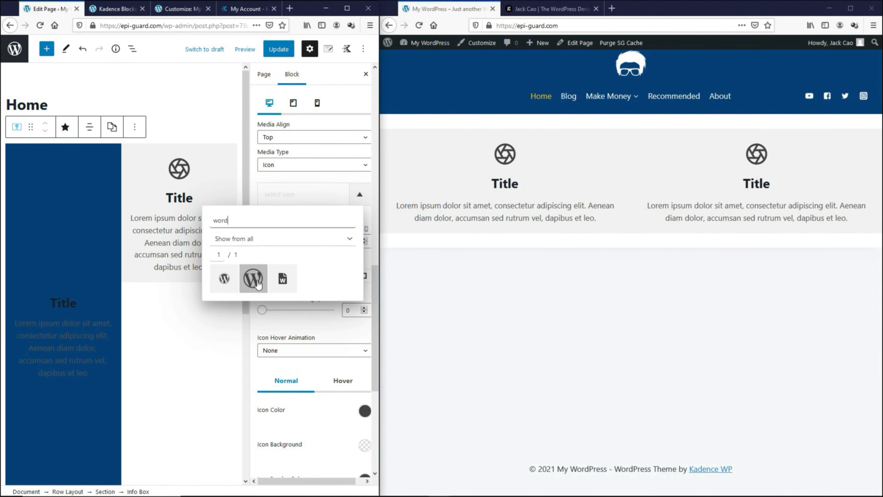
click(258, 284)
click(312, 178)
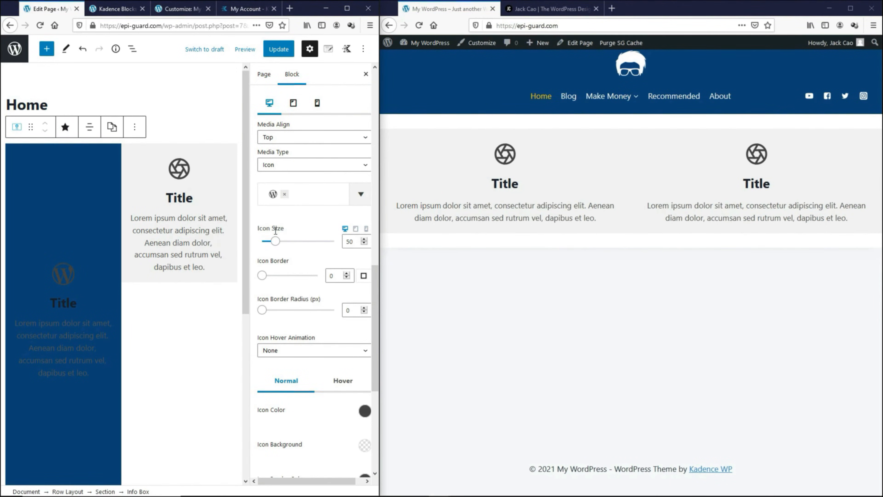
drag(277, 242, 274, 242)
drag(355, 240, 340, 244)
text(50)
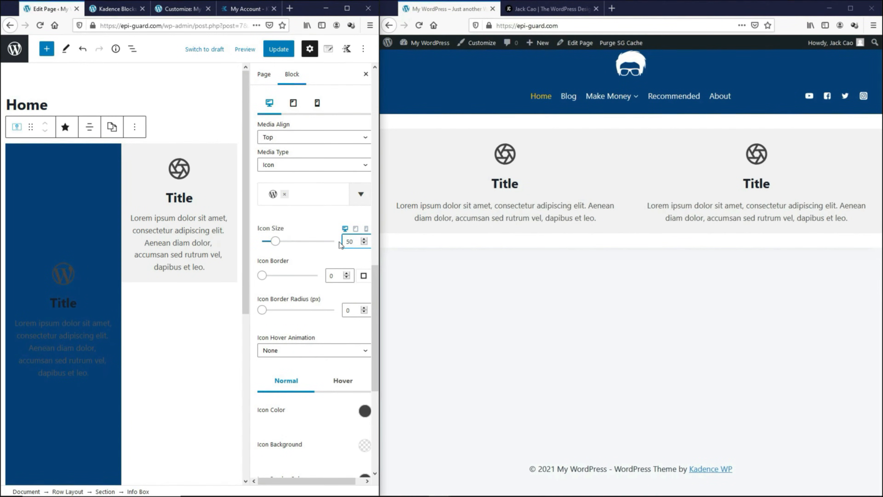
Set the normal icon color of the first Info Box to white (FFFFFF).
scroll(344, 264, down, 3)
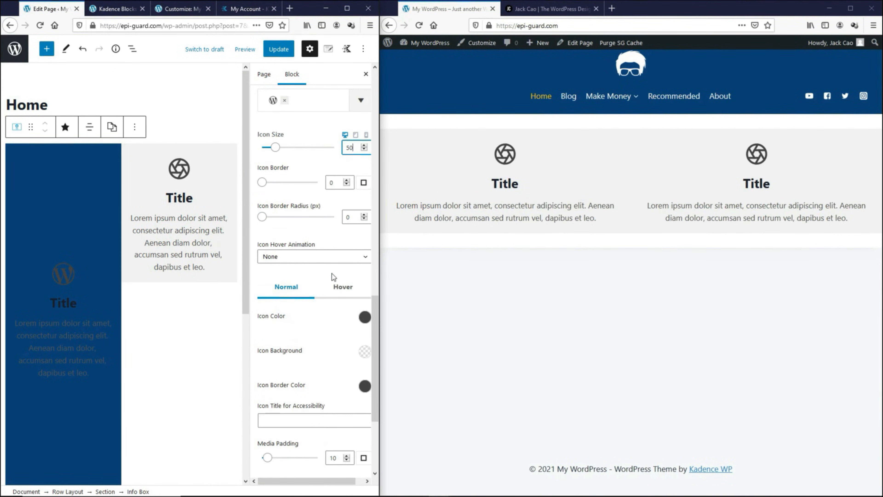
click(364, 316)
click(236, 167)
drag(236, 166, 232, 159)
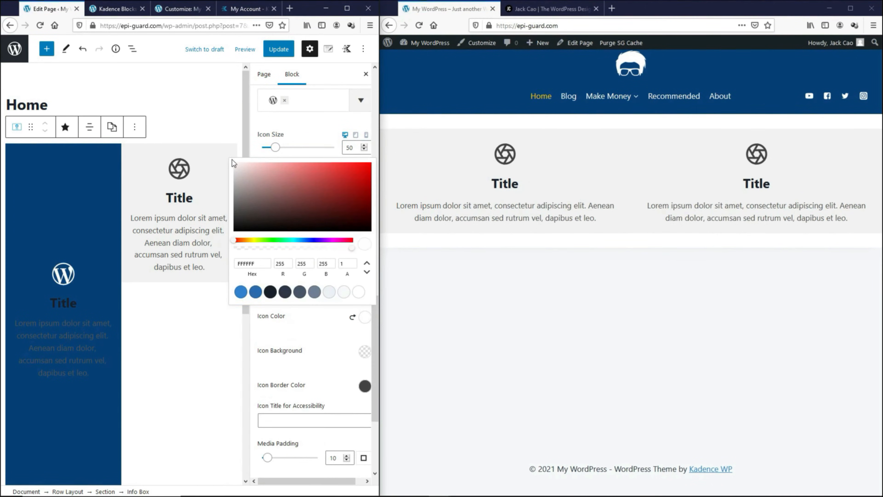
click(297, 321)
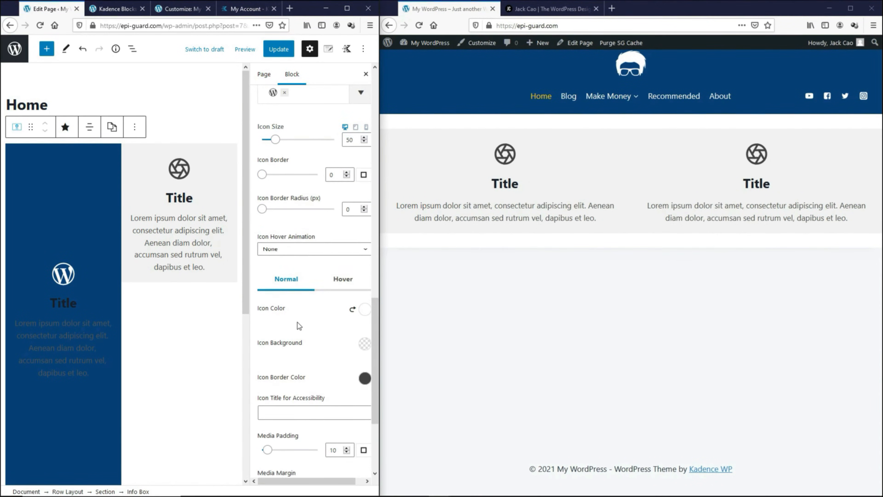
scroll(297, 321, down, 3)
scroll(297, 323, up, 2)
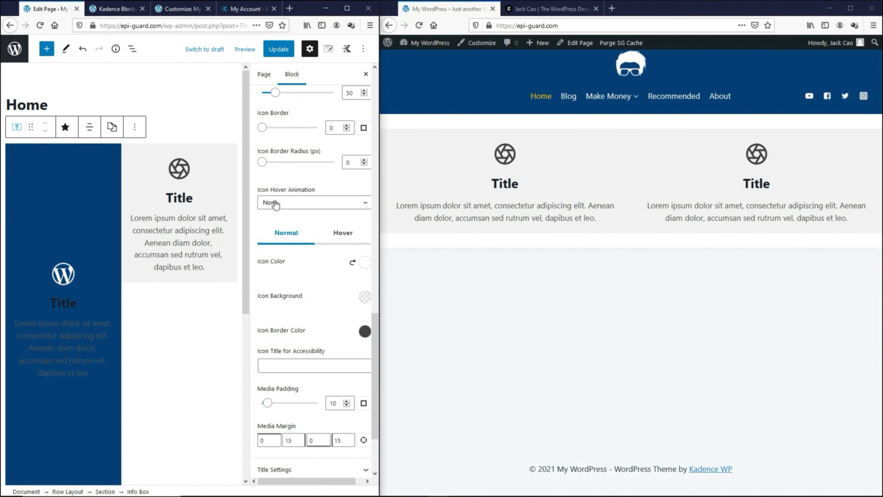
Set the first Info Box's icon hover animation to Flip to Another Icon, search "wordp", and choose the solid WordPress logo.
click(268, 198)
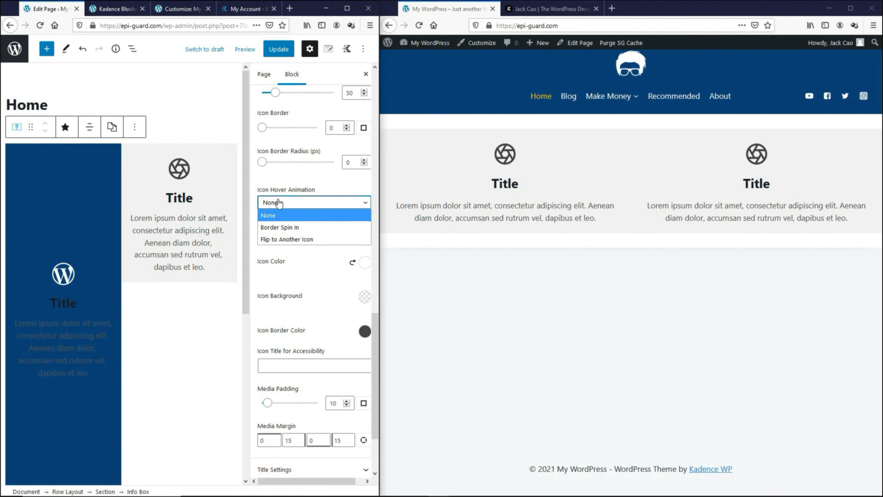
click(284, 240)
click(287, 238)
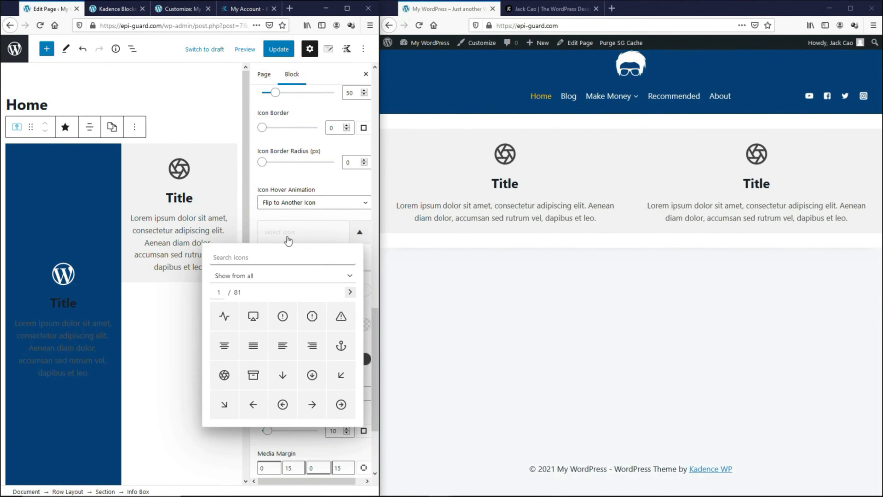
text(wordp)
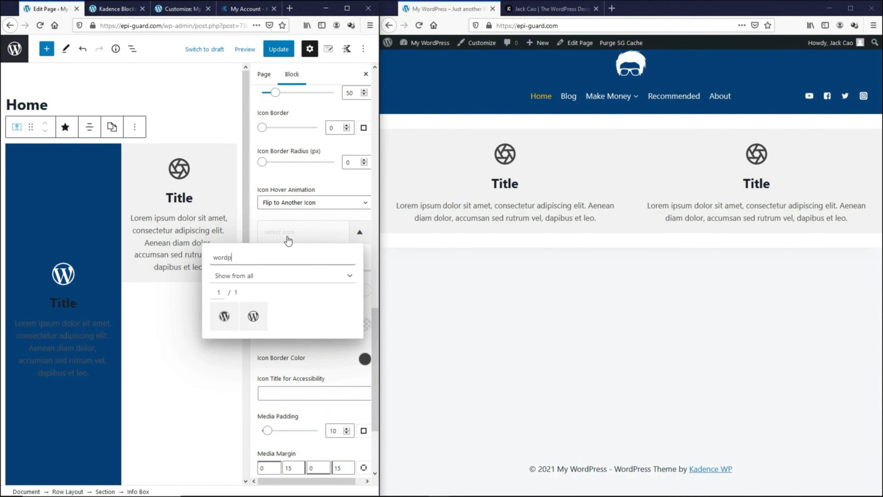
click(224, 316)
click(309, 219)
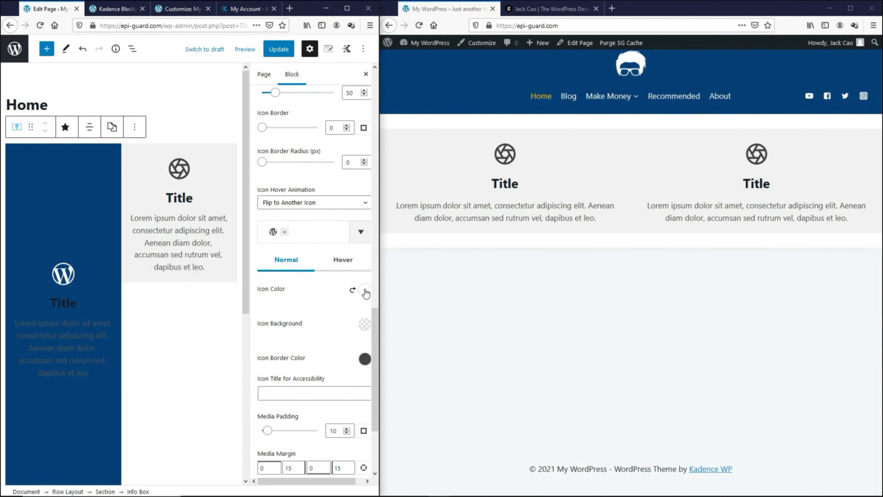
Set the first Info Box's icon hover color to black.
click(348, 268)
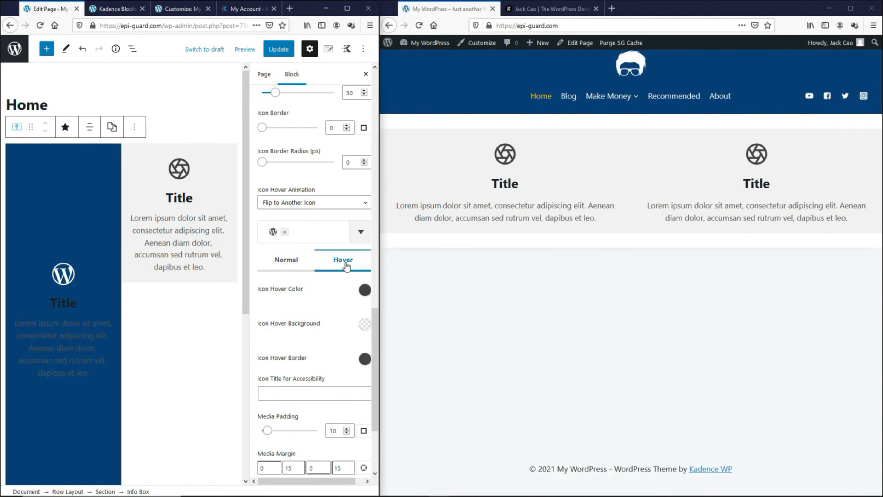
click(364, 294)
drag(243, 195, 230, 206)
click(286, 282)
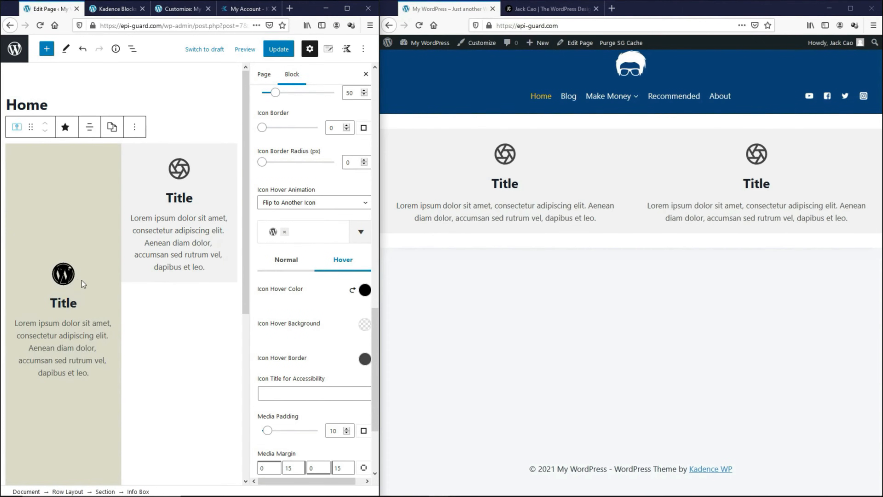
Set the first Info Box's normal title color to white (FFFFFF) and its title hover color to black.
scroll(363, 345, up, 2)
scroll(361, 365, down, 4)
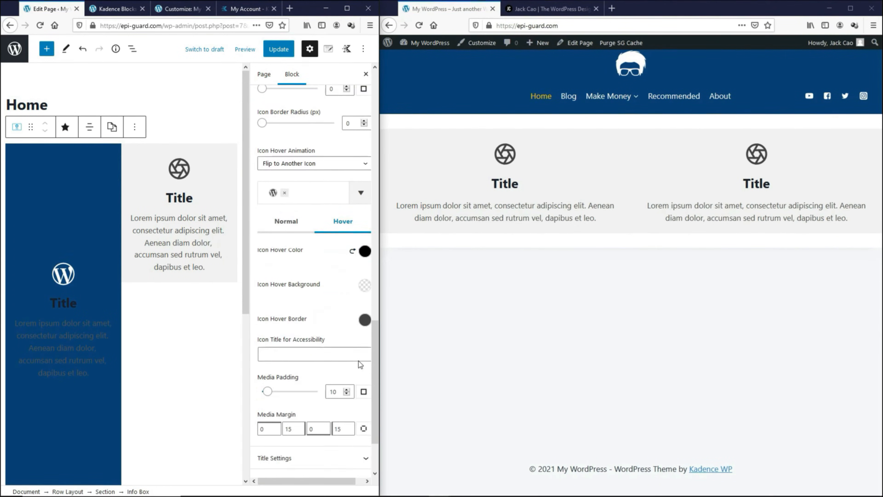
scroll(360, 365, down, 3)
click(364, 375)
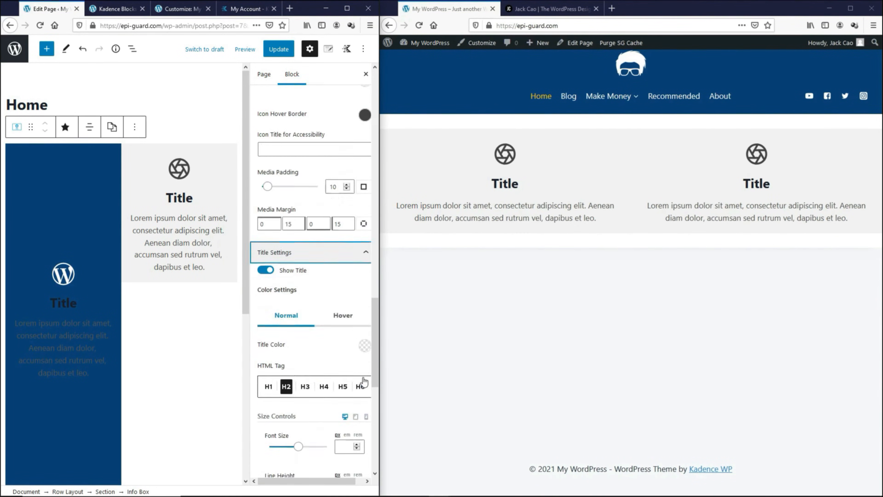
scroll(363, 382, down, 3)
click(365, 249)
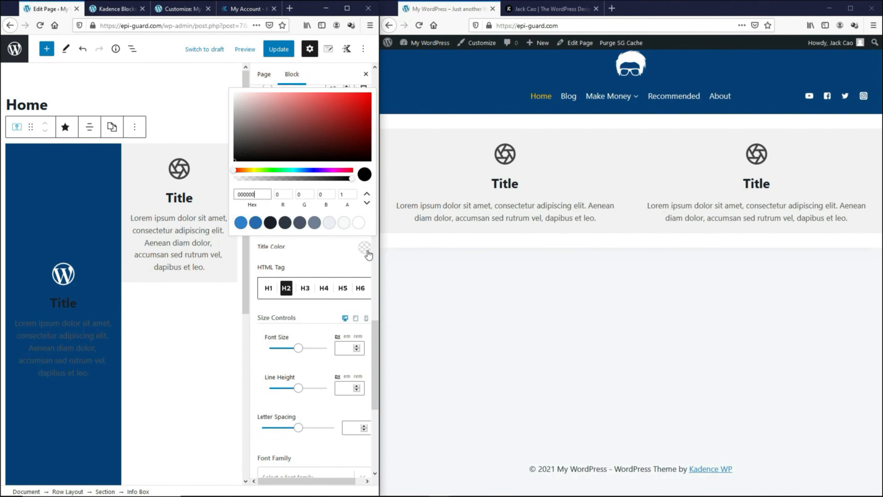
drag(253, 154, 231, 93)
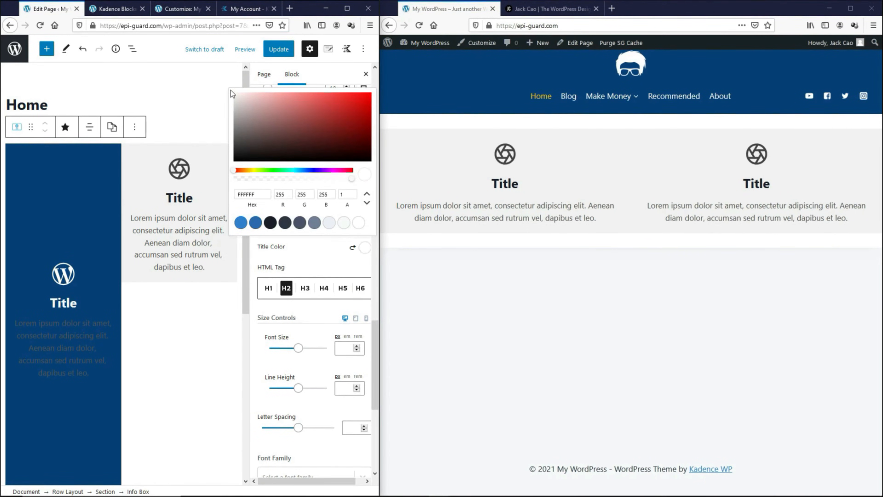
click(316, 274)
click(351, 218)
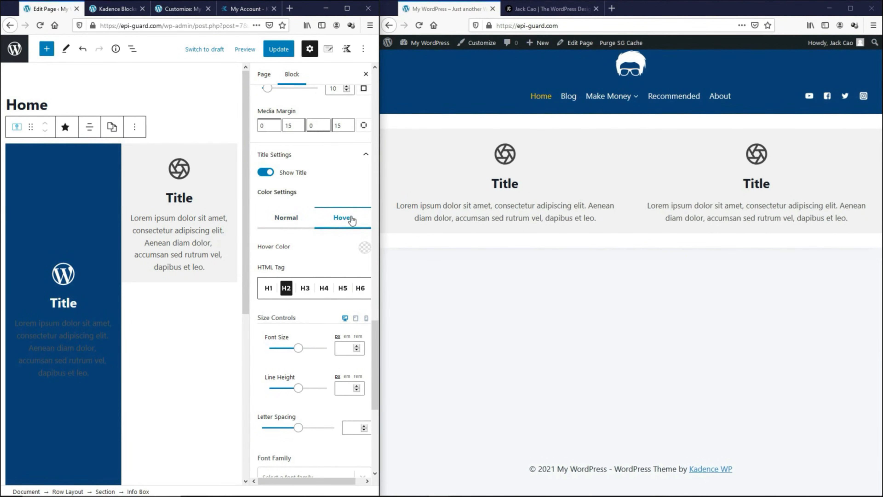
click(366, 247)
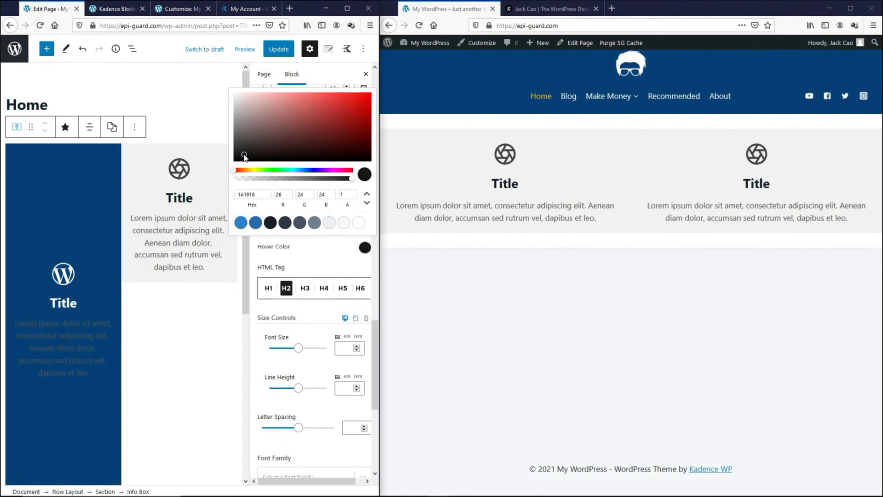
Replace the first Info Box's placeholder title with "Learn WordPress".
click(62, 304)
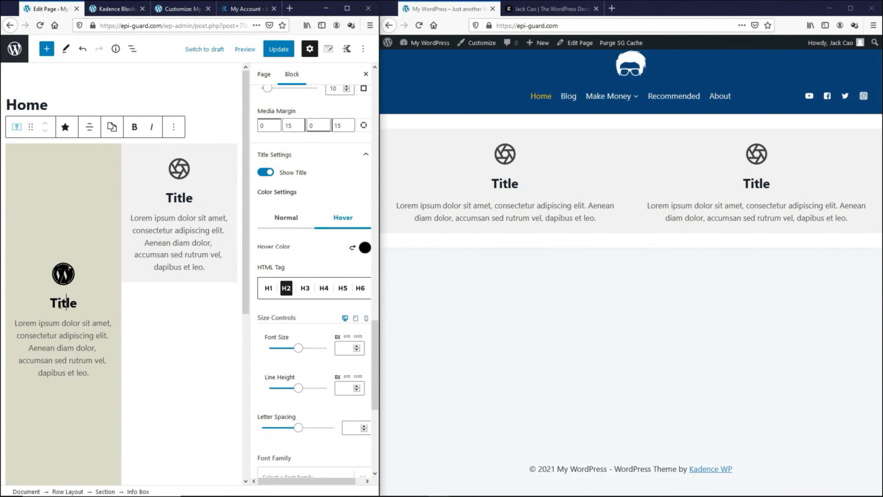
drag(51, 305, 86, 305)
text(Learn WordPress)
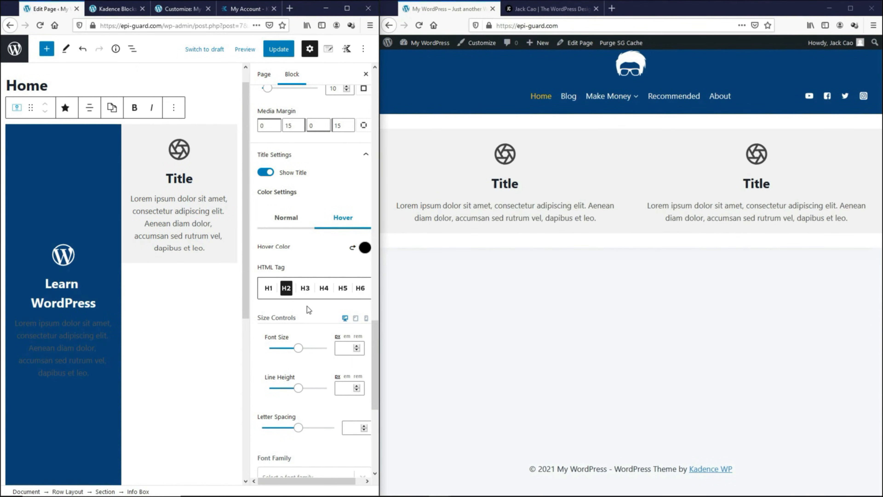
Set the first Info Box's normal text color to white and its text hover color to black.
scroll(307, 308, down, 8)
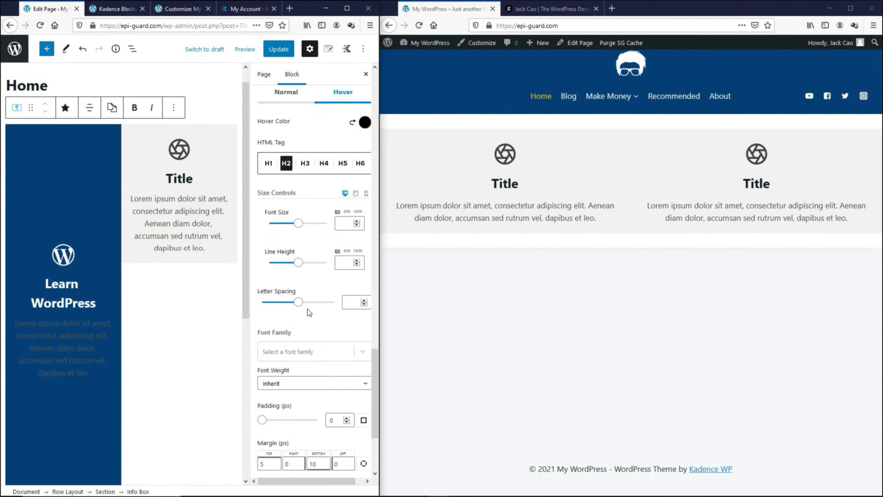
click(304, 398)
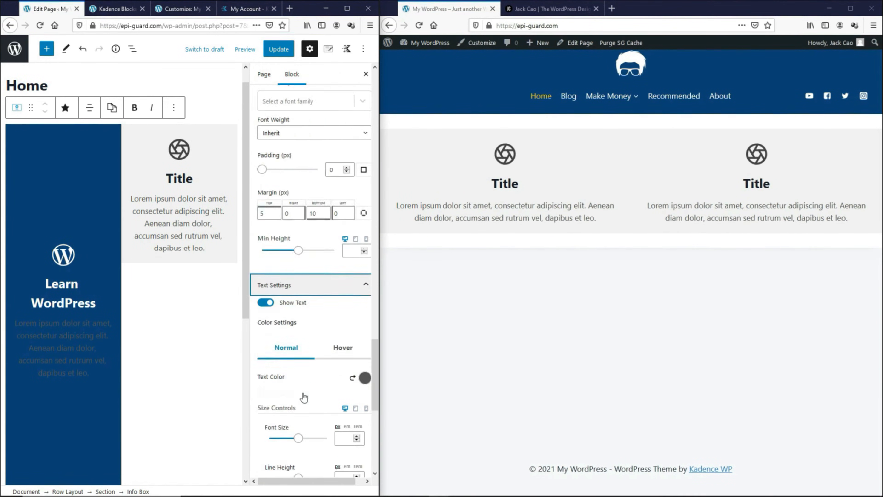
click(364, 298)
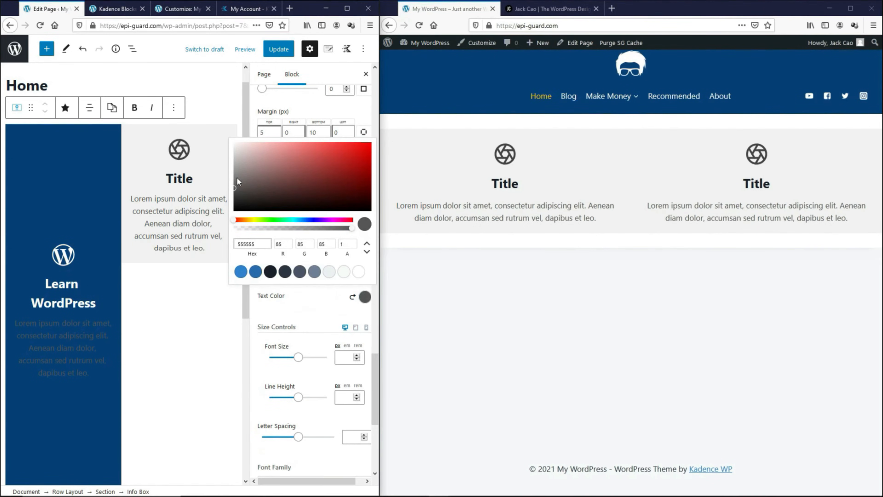
drag(237, 177, 233, 142)
click(298, 308)
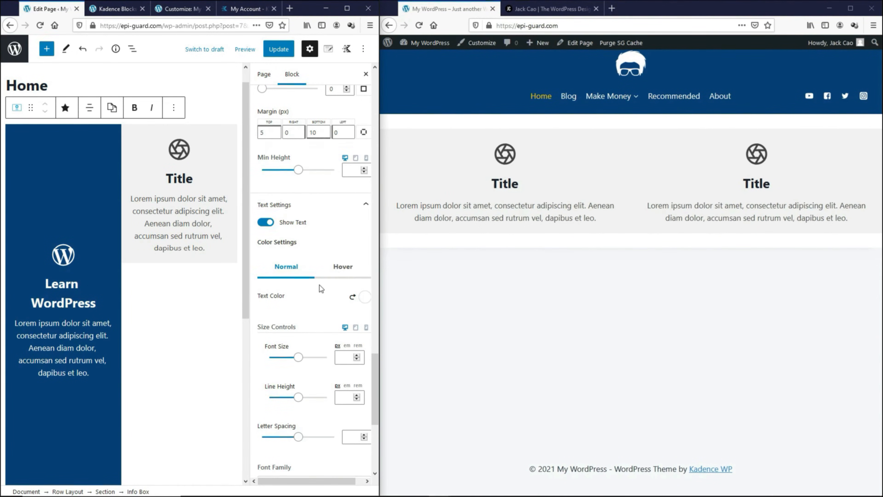
click(343, 268)
click(365, 296)
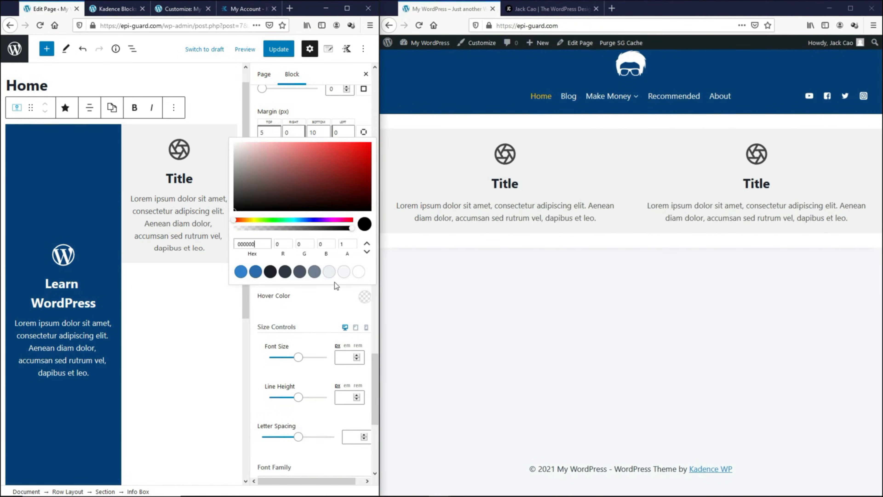
click(320, 306)
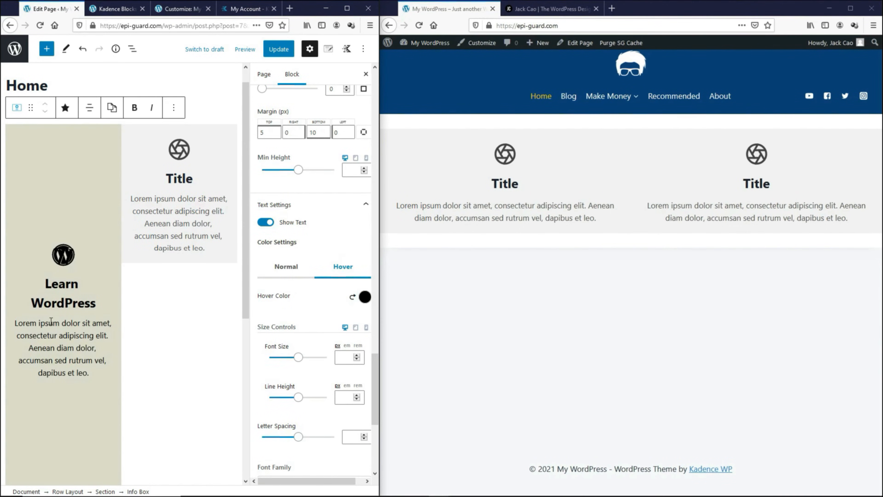
Replace the first Info Box's placeholder paragraph with "Click here".
double_click(47, 323)
triple_click(47, 322)
text(Click here)
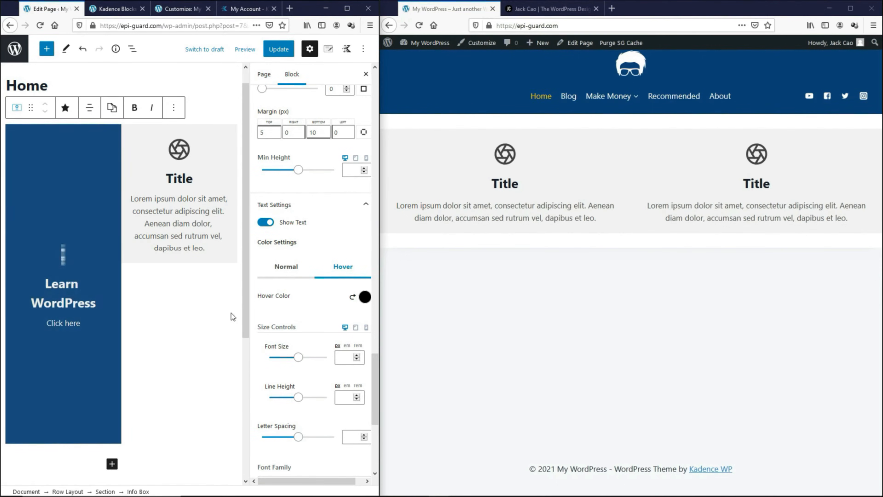
Save the updated Home page and reload the live site.
click(278, 48)
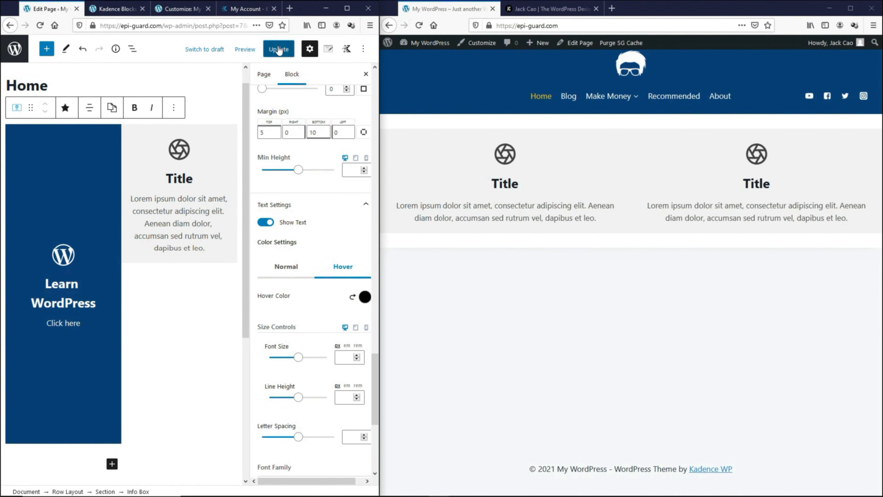
click(419, 25)
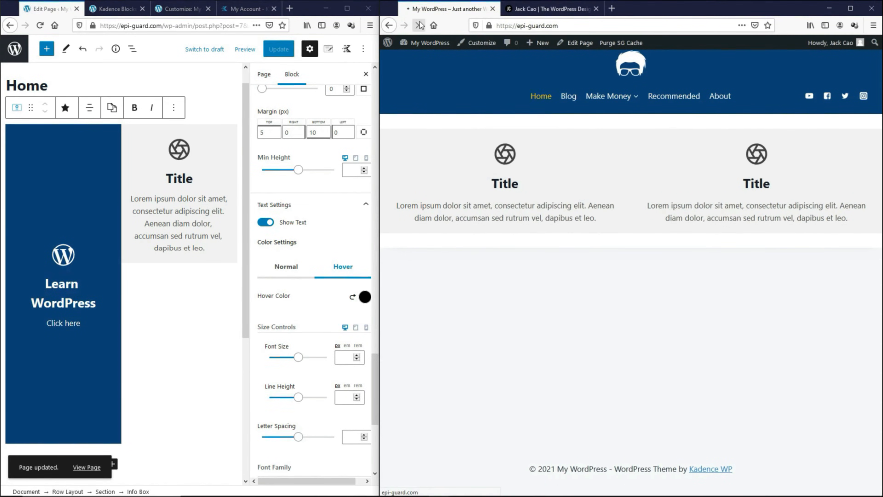
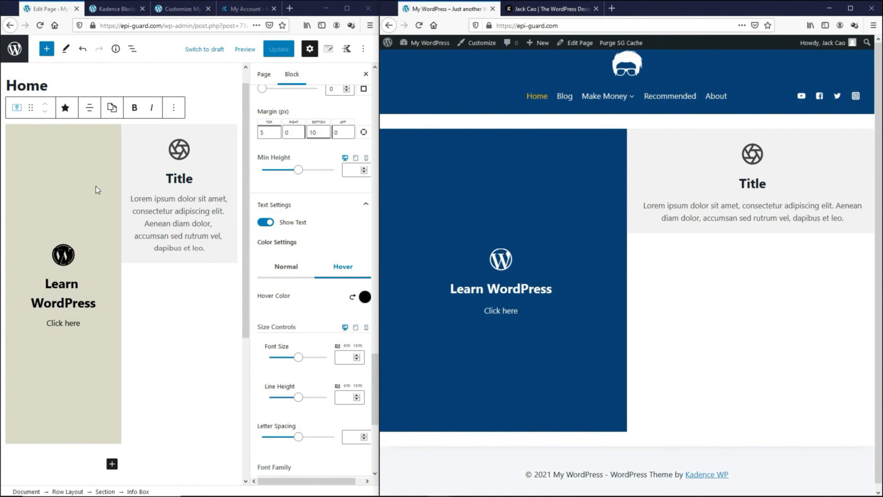
Copy the styles of the first Info Box and paste them onto the second Info Box.
click(94, 171)
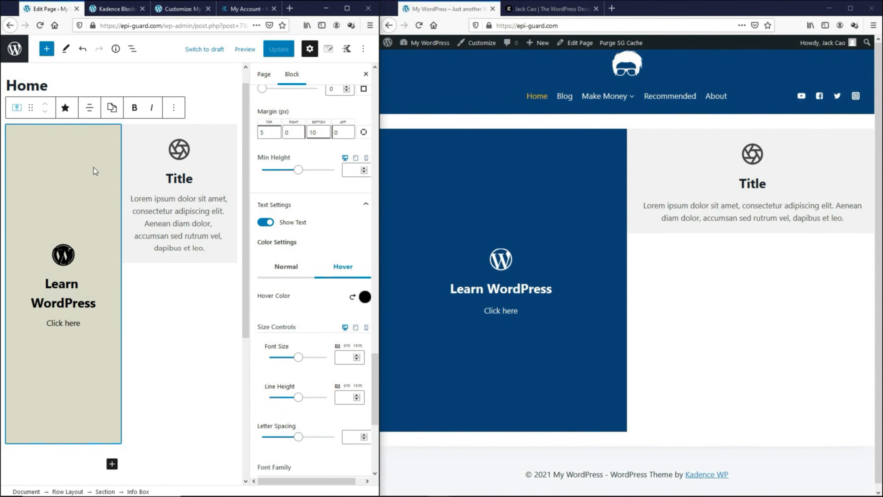
click(112, 110)
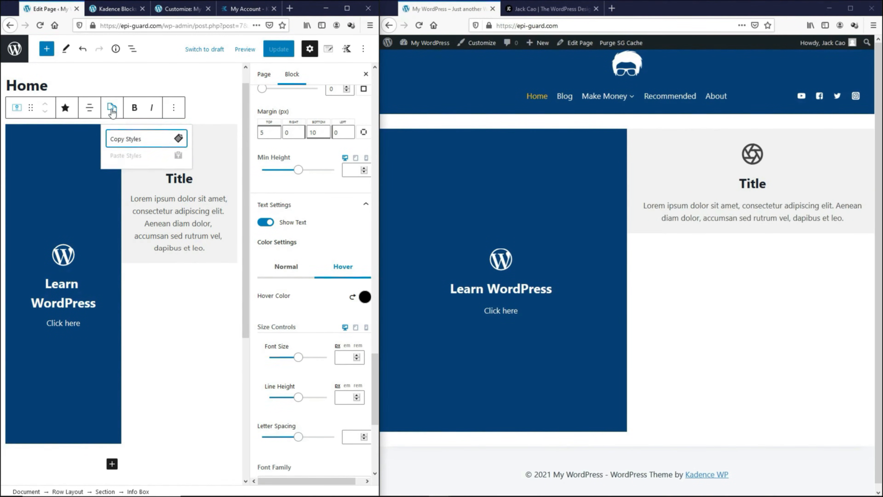
click(120, 138)
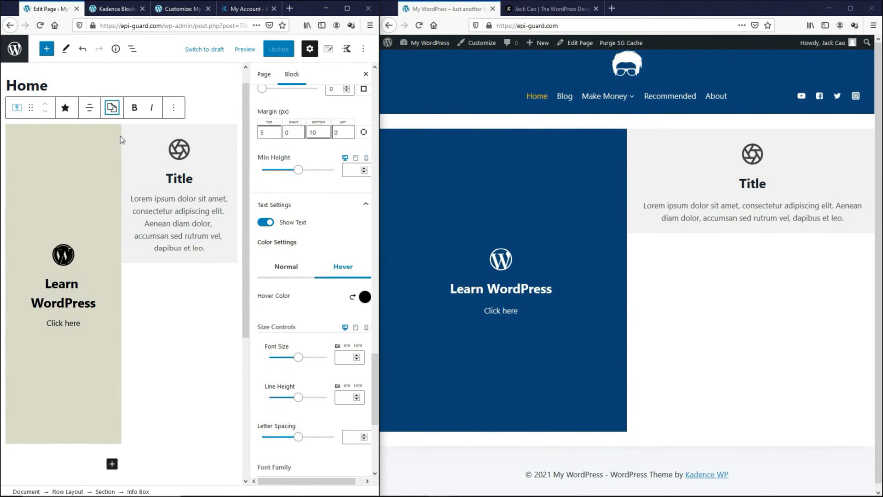
click(146, 141)
click(208, 107)
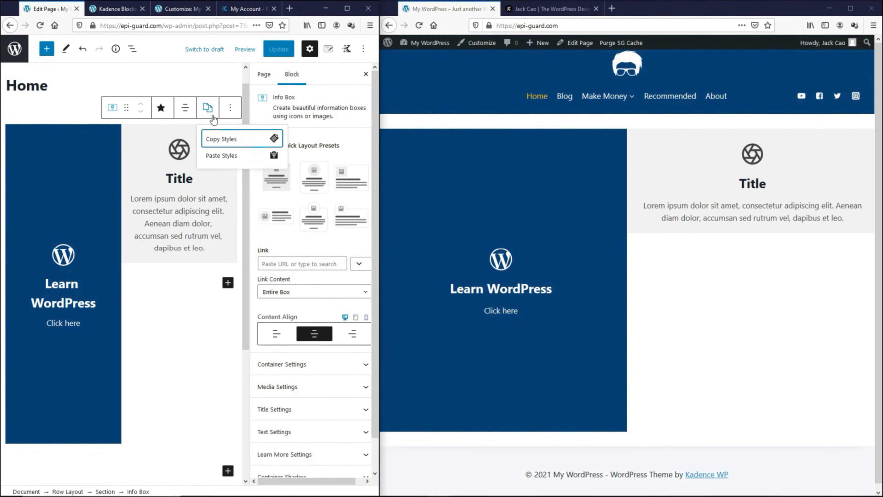
click(221, 151)
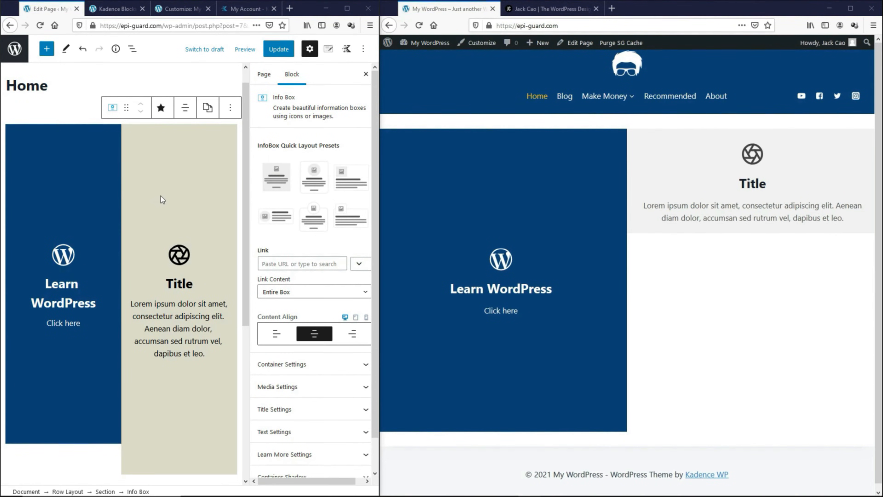
Set the second Info Box's normal container background color to hex 1B9AAA.
click(308, 364)
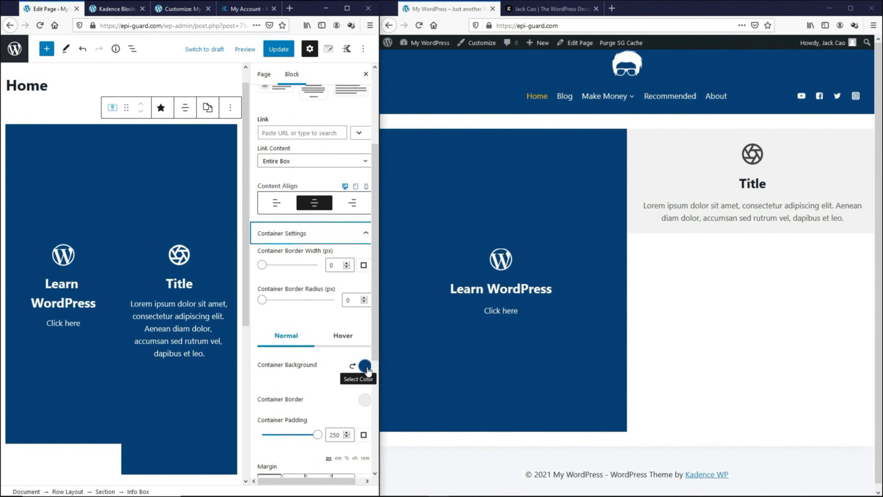
click(365, 365)
drag(264, 312, 237, 311)
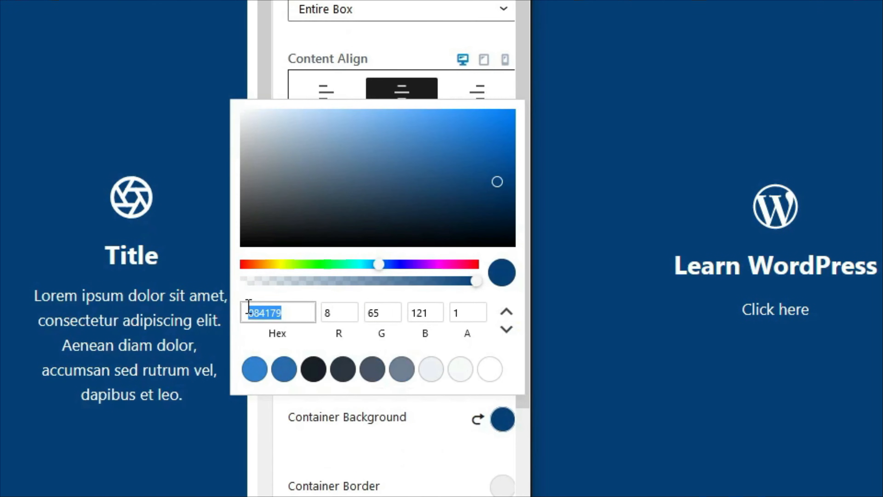
key(ctrl+v)
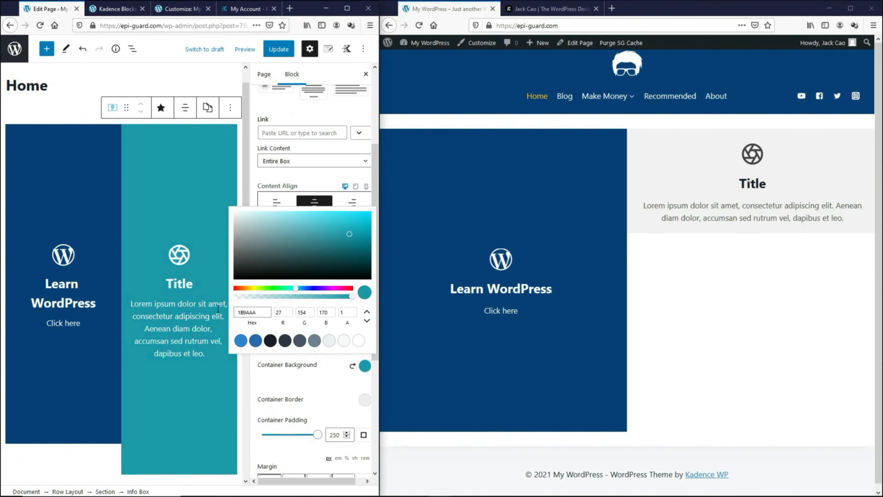
click(272, 372)
Replace the second Info Box's icon with the graduation cap found by searching the icon library for "grad".
scroll(271, 372, down, 5)
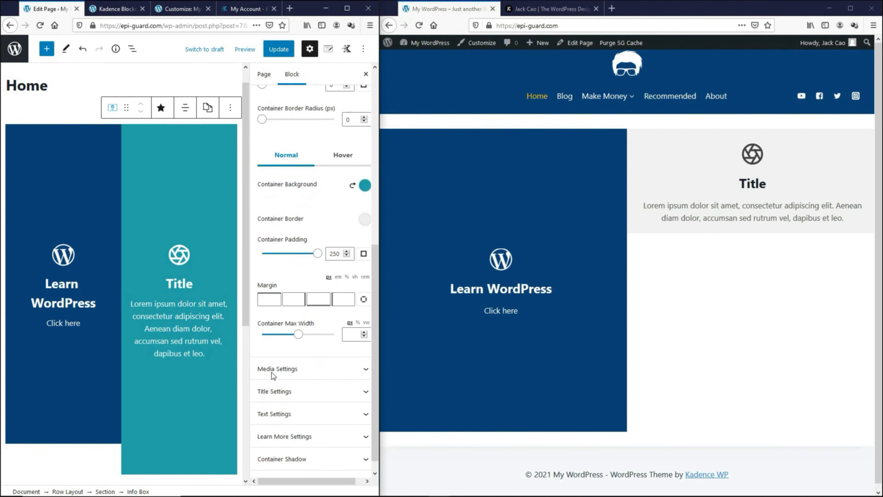
click(273, 360)
scroll(285, 209, down, 5)
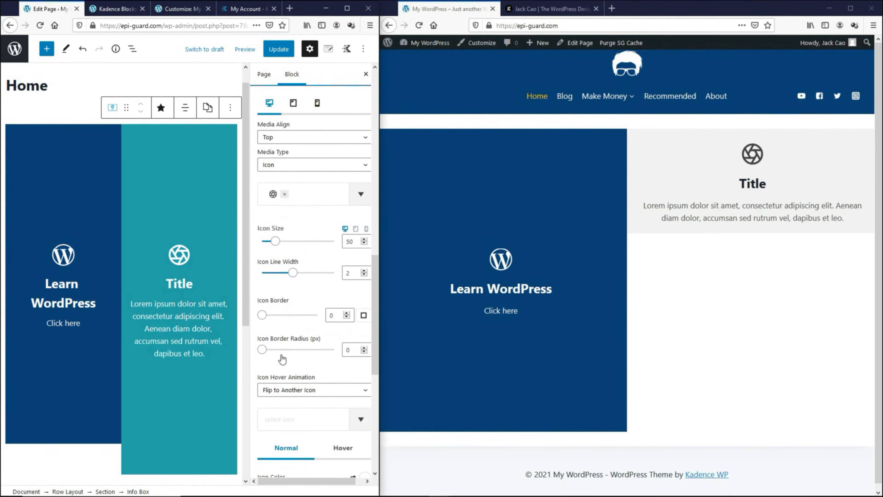
click(285, 195)
click(286, 196)
text(g)
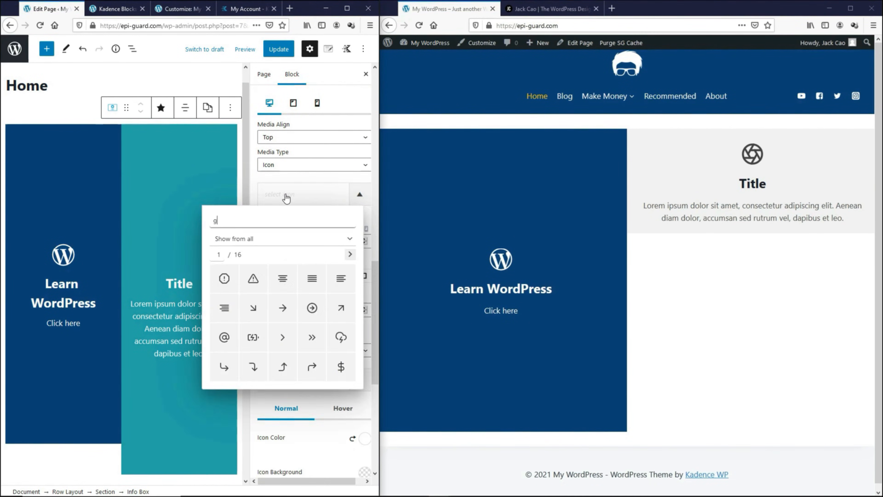
text(rad)
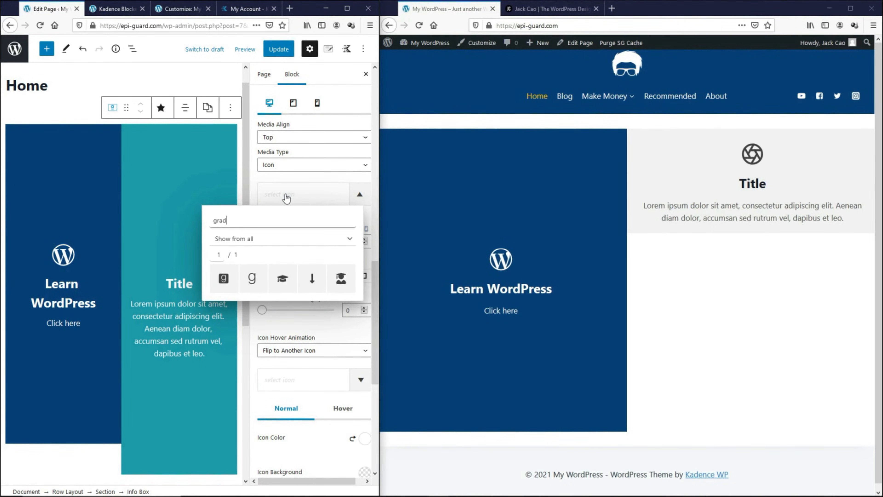
click(284, 281)
Set the second Info Box's flip-to hover icon to the bold dollar sign found by searching for "dollar".
scroll(277, 328, down, 2)
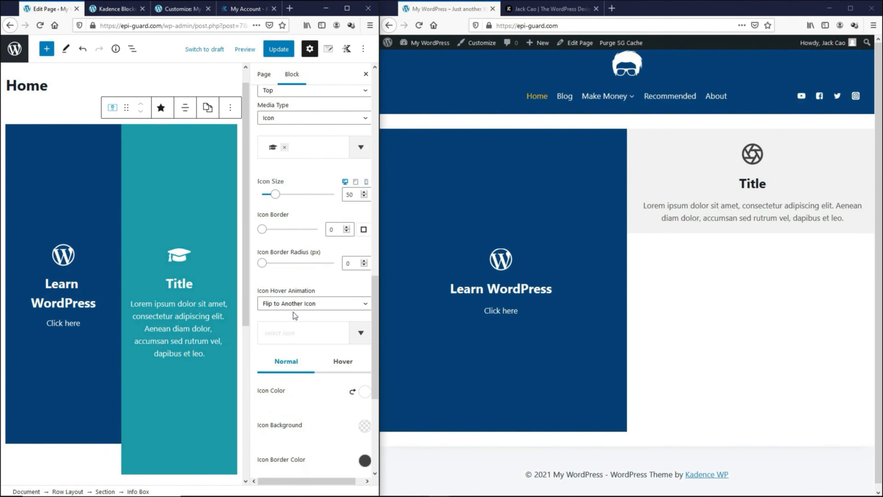
click(293, 338)
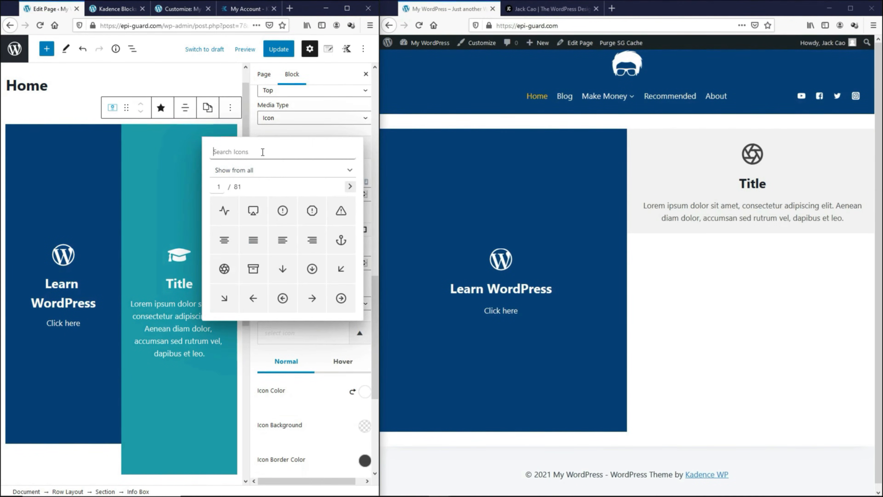
text(dollar)
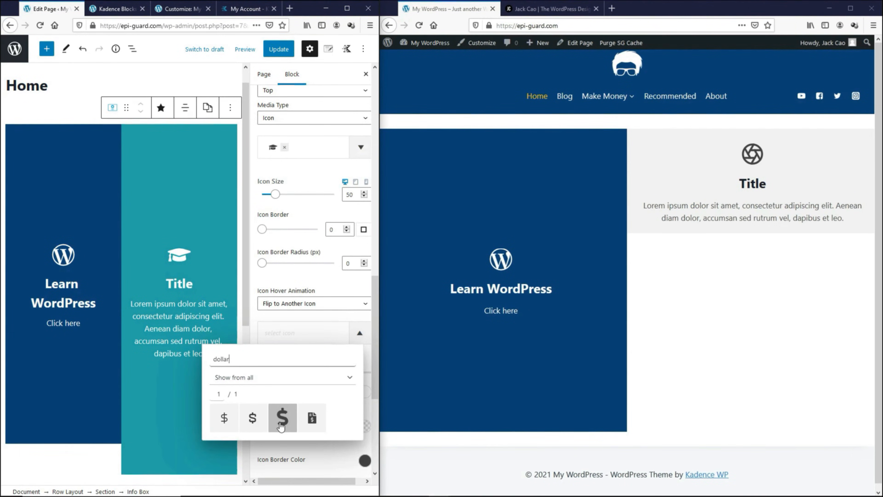
click(282, 425)
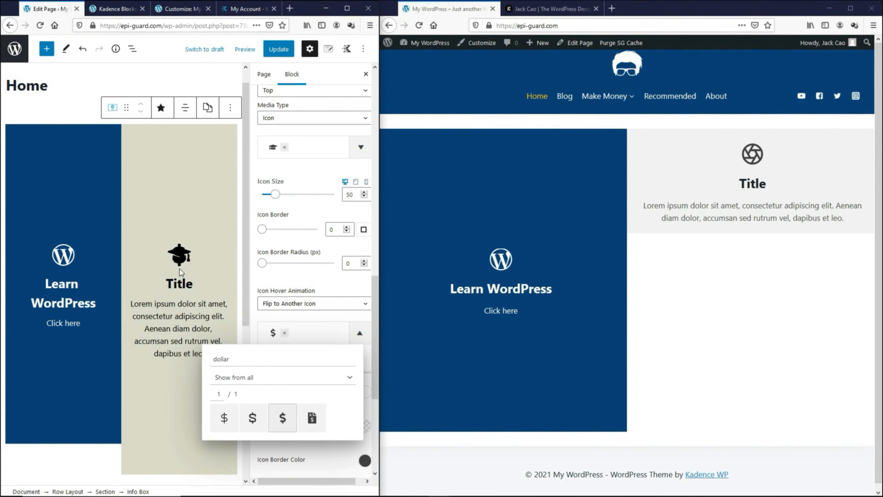
click(283, 315)
mouse_move(175, 265)
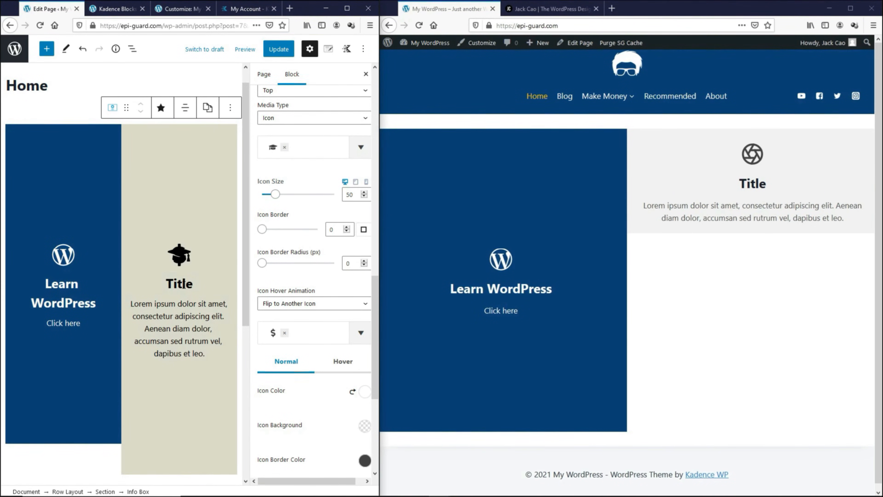
Title the second Info Box "Make Money" and replace its placeholder paragraph with "Click here".
click(184, 285)
drag(166, 286, 196, 286)
text(Make Money)
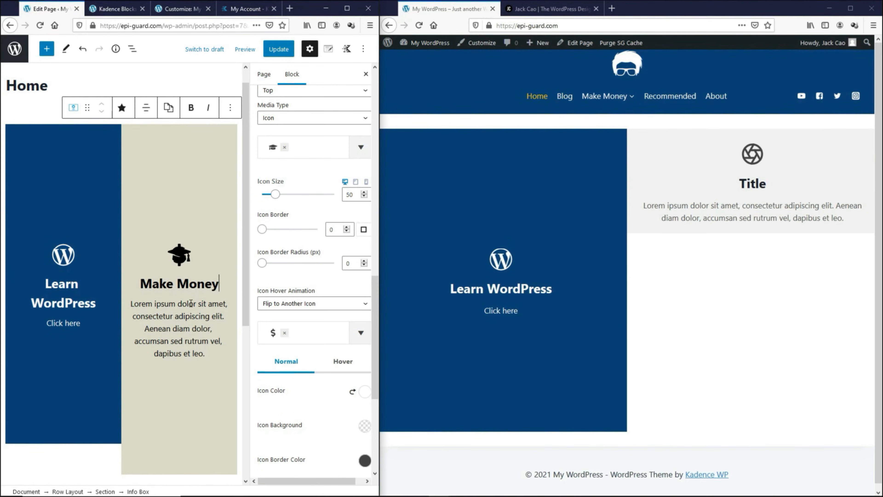
key(ctrl+a)
text(Click)
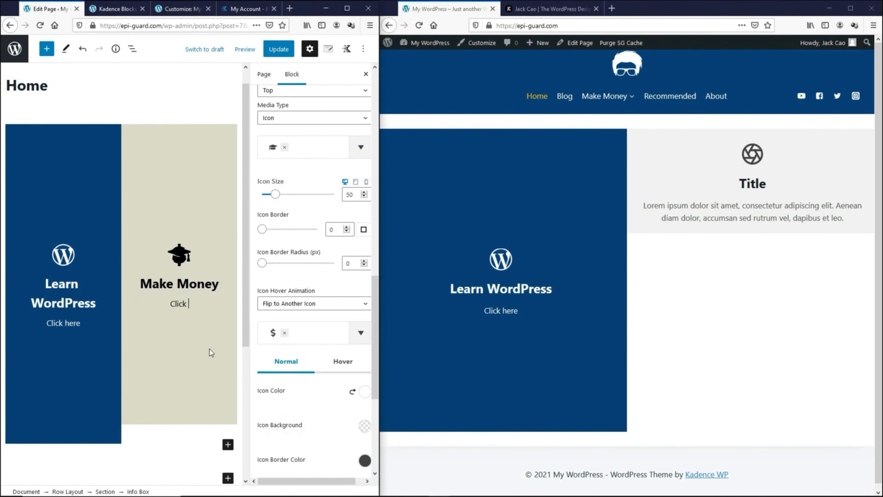
Update the Home page with the second Info Box's changes and refresh the live site.
click(279, 49)
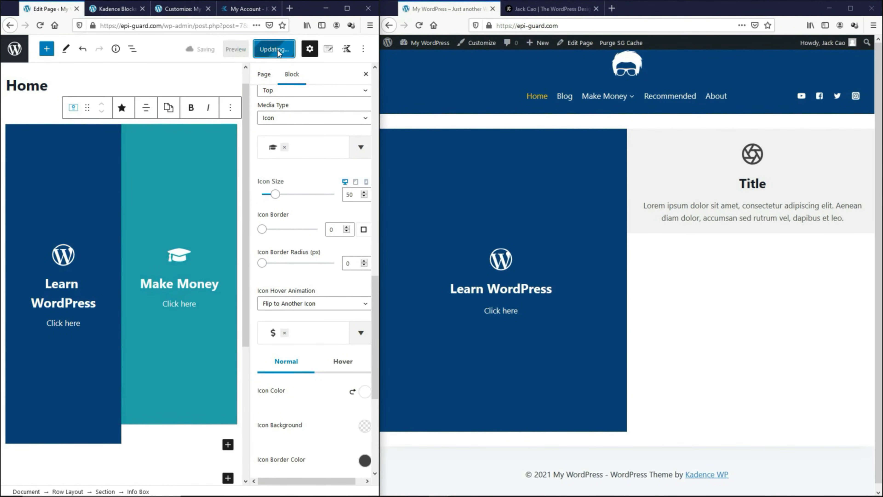
click(419, 25)
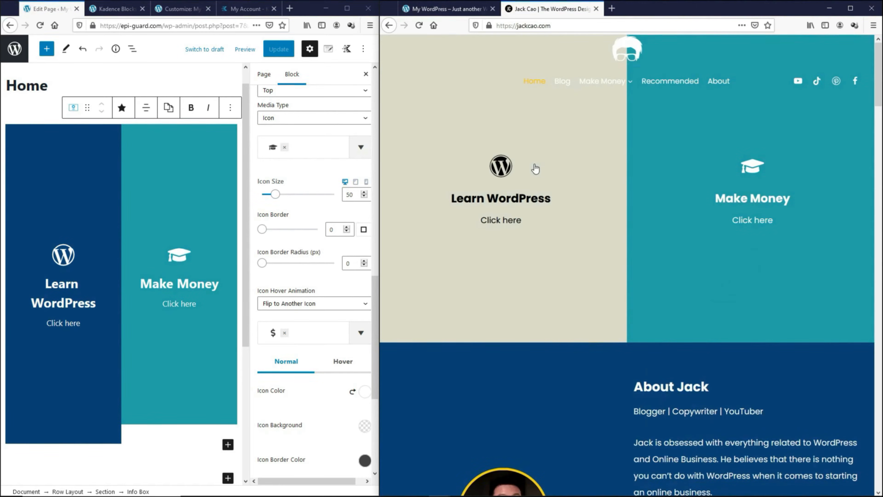
Examine the popups behind the Learn WordPress and Make Money boxes on the reference site, and return to the live site.
click(536, 168)
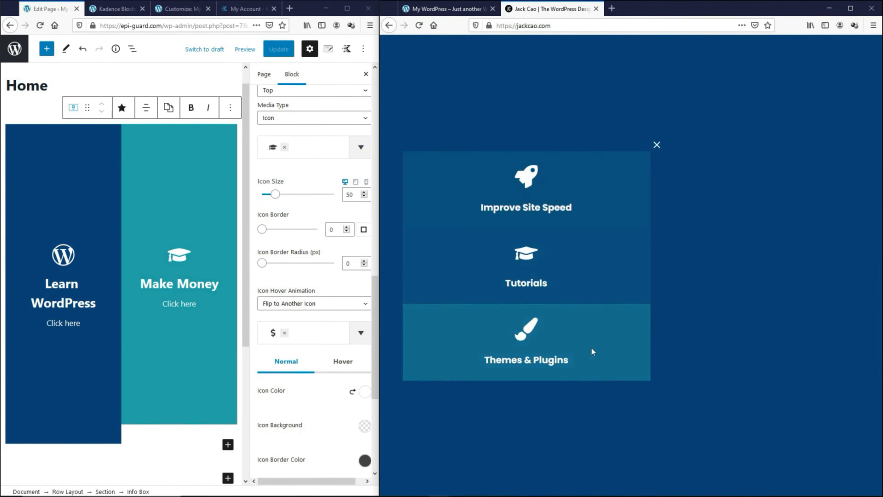
click(657, 145)
click(691, 144)
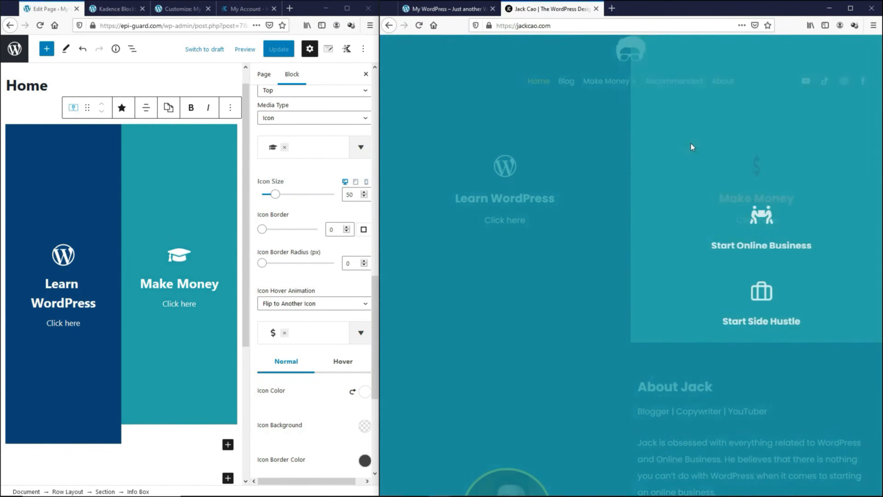
click(865, 182)
click(445, 8)
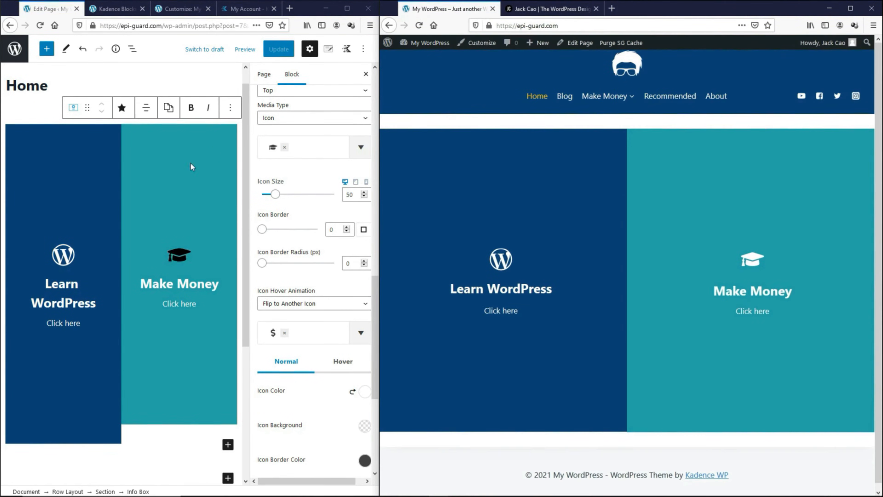
Insert a Kadence Modal block on the Home page from the full block library.
scroll(172, 183, down, 5)
scroll(172, 184, down, 1)
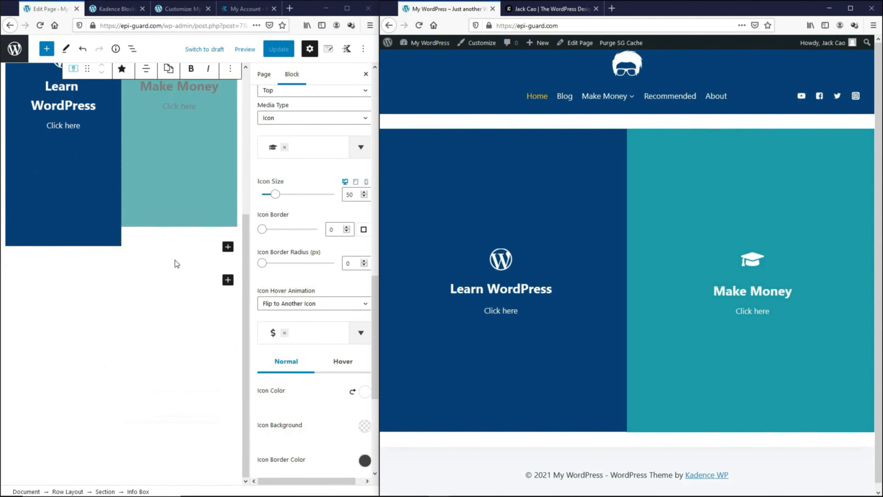
click(228, 281)
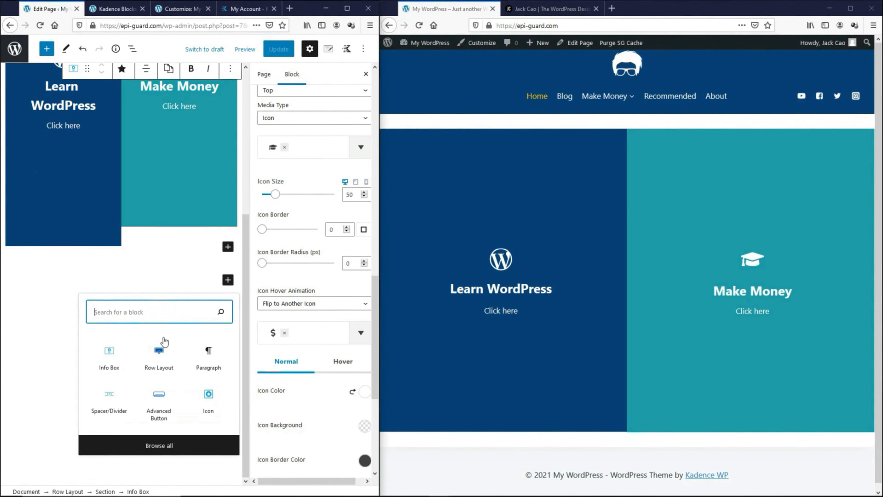
click(159, 446)
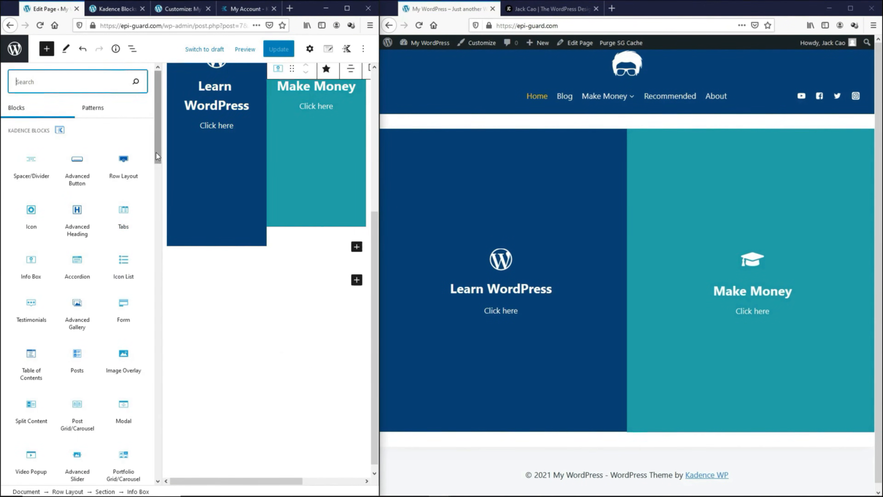
scroll(132, 244, down, 2)
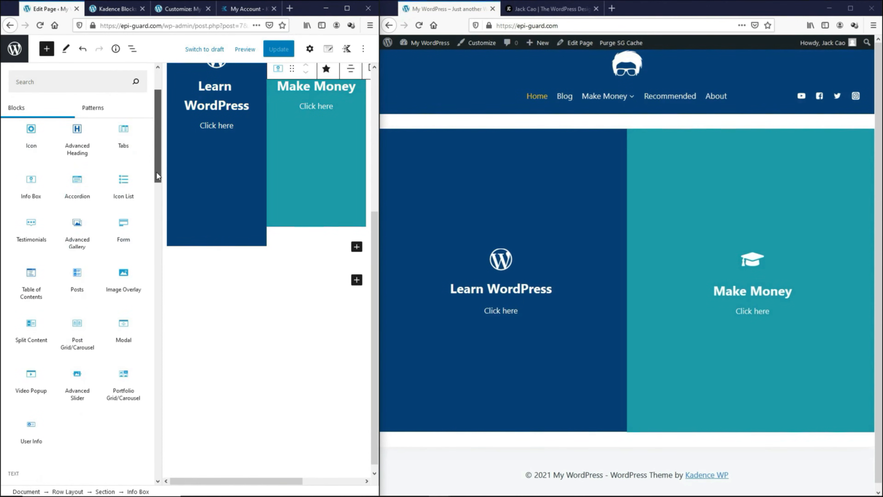
click(117, 330)
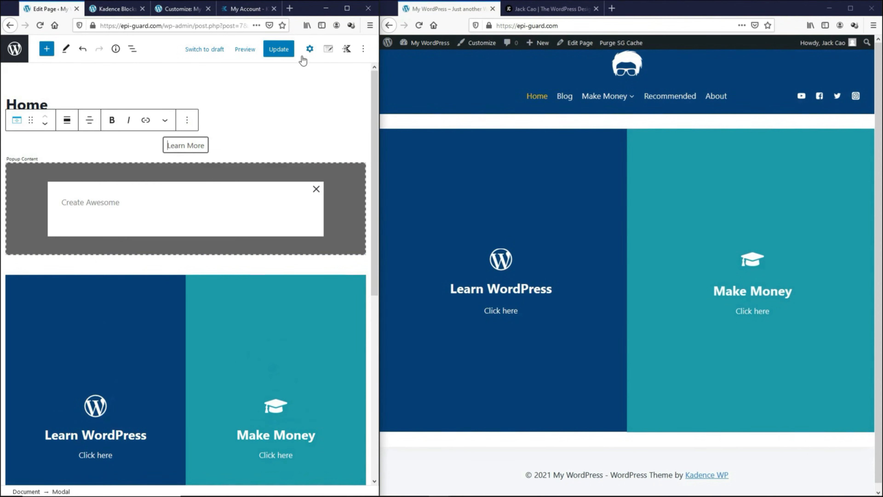
Turn off Show Link in the Modal's link settings and set its Custom Open ID to "main-left".
click(308, 52)
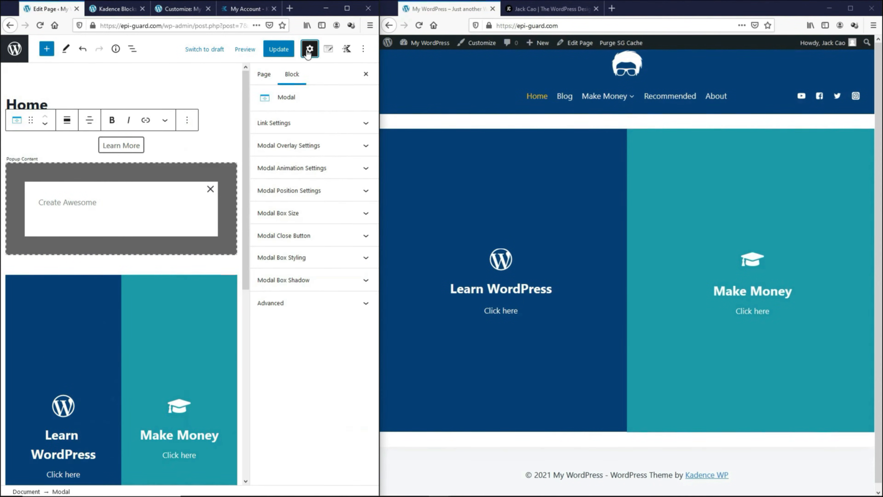
click(284, 123)
scroll(285, 132, up, 2)
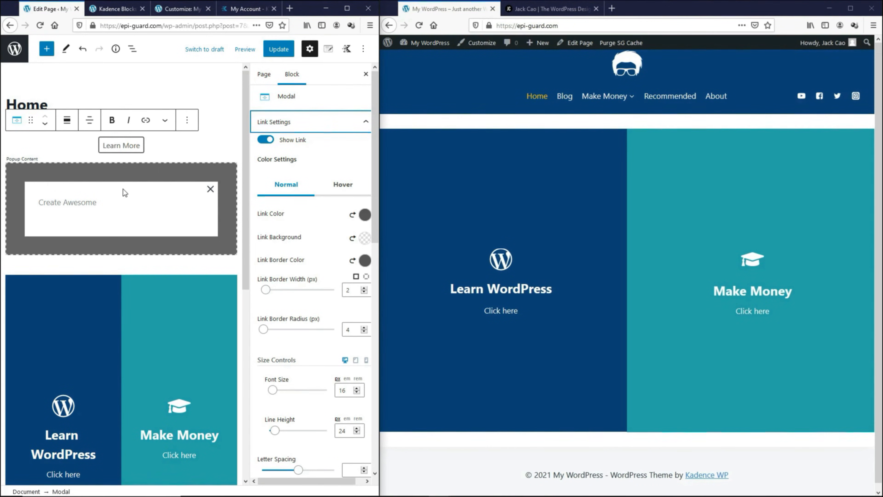
click(266, 142)
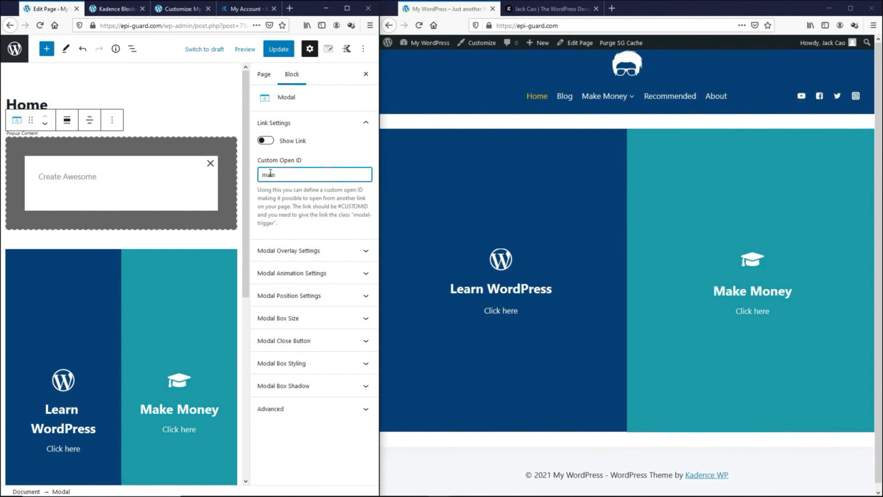
Set the Modal's overlay background color to hex 084179.
click(283, 253)
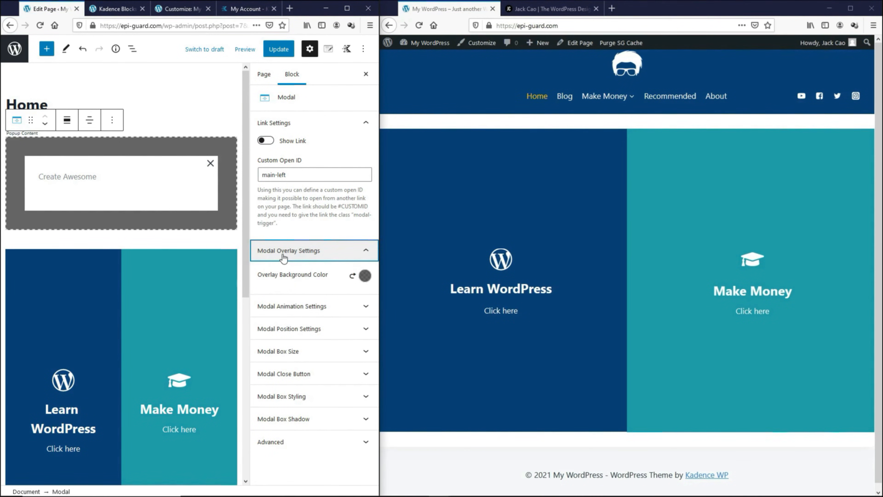
click(365, 276)
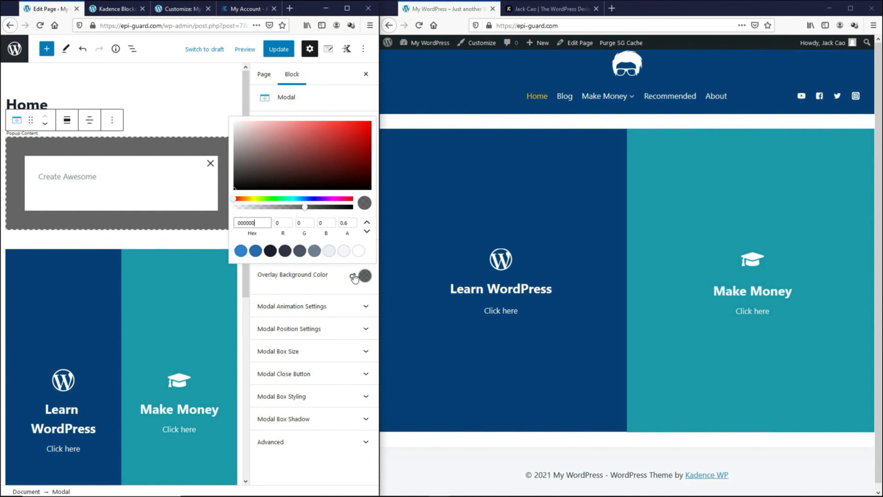
double_click(238, 222)
text(084179)
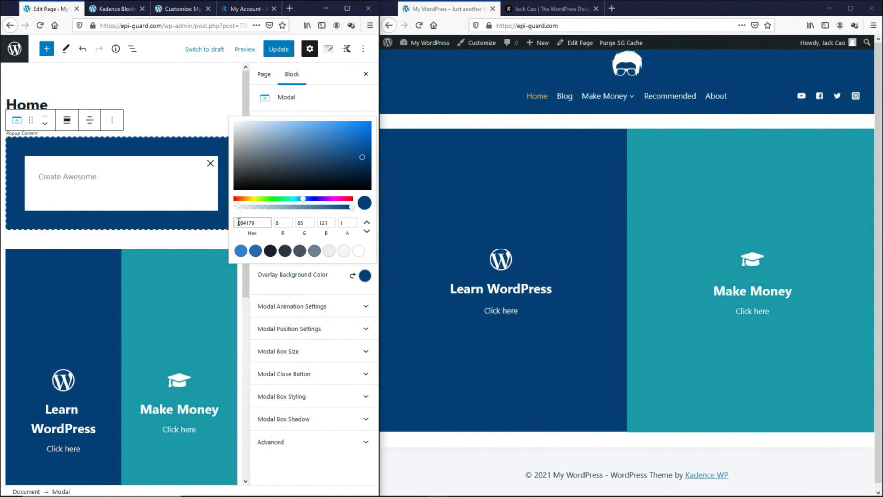
click(321, 275)
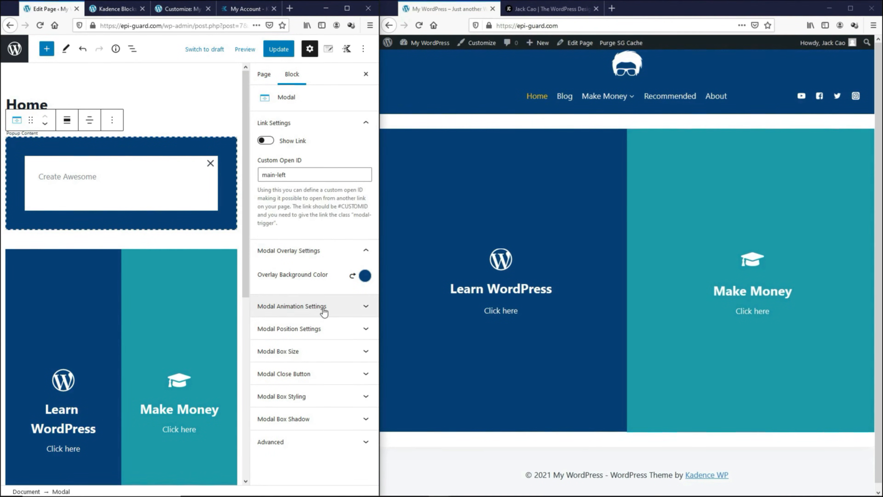
Set the Modal's open animation to Fade In Left and its box's horizontal alignment to Left.
click(324, 312)
click(324, 308)
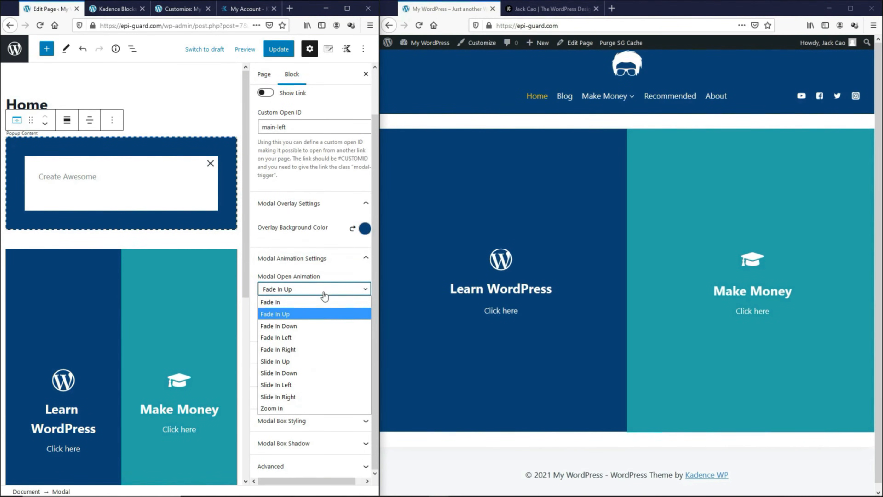
click(300, 338)
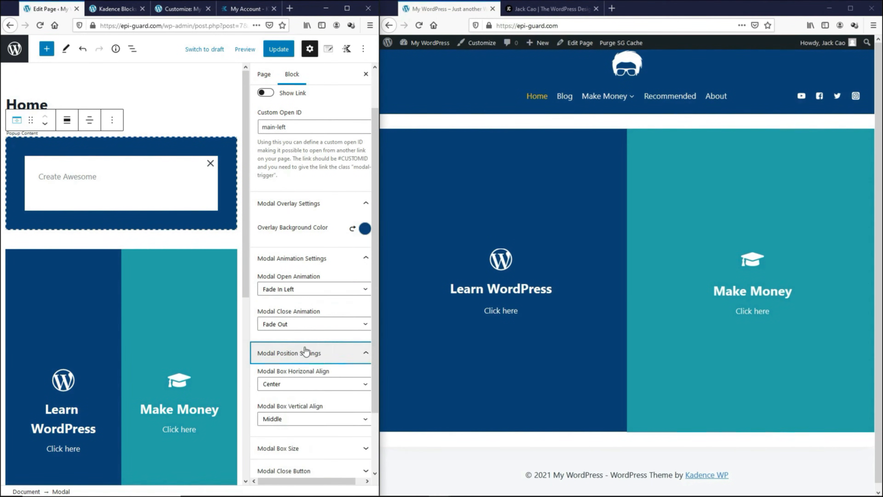
scroll(305, 350, down, 3)
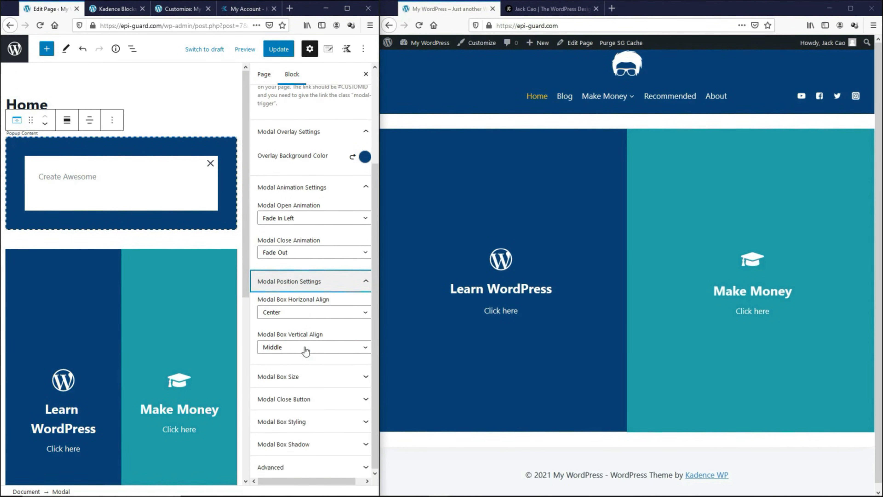
click(305, 318)
click(305, 336)
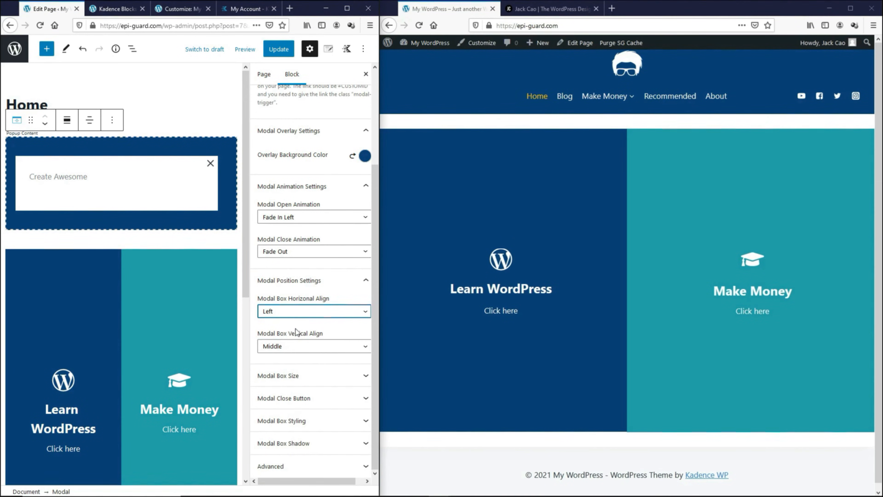
Set the normal X color of the Modal's close button to white.
click(305, 376)
scroll(306, 379, down, 3)
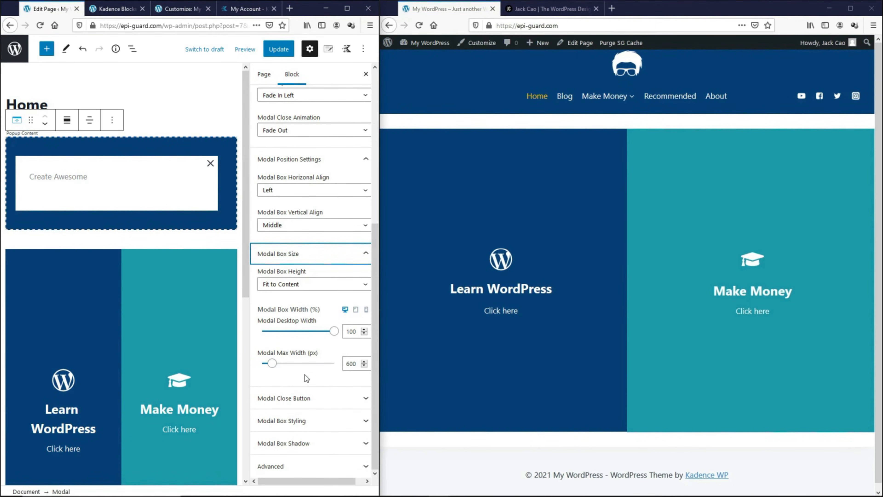
click(309, 398)
scroll(313, 391, down, 3)
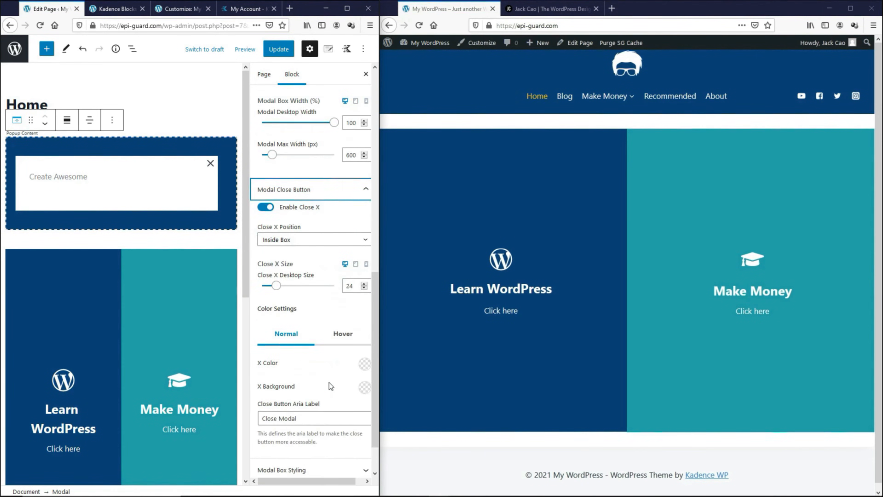
click(364, 364)
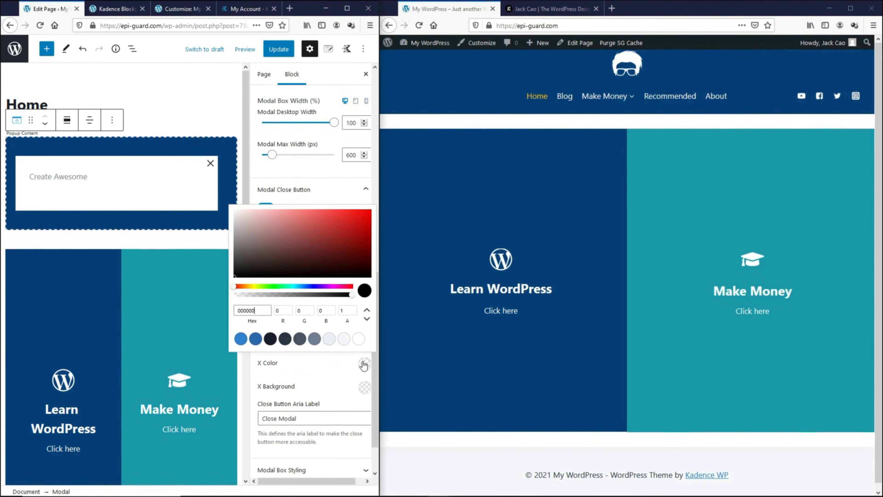
click(233, 209)
scroll(305, 370, down, 2)
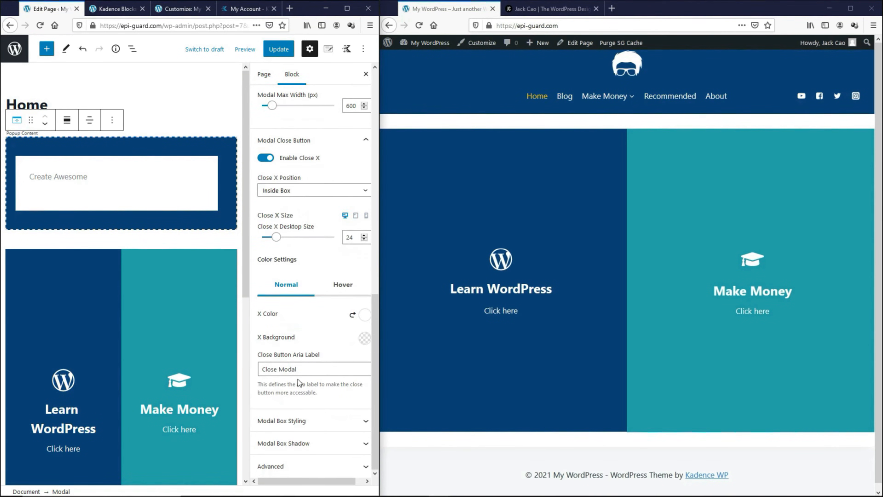
Make the Modal box's white background fully transparent by setting its background color opacity to 0.
click(299, 420)
click(365, 281)
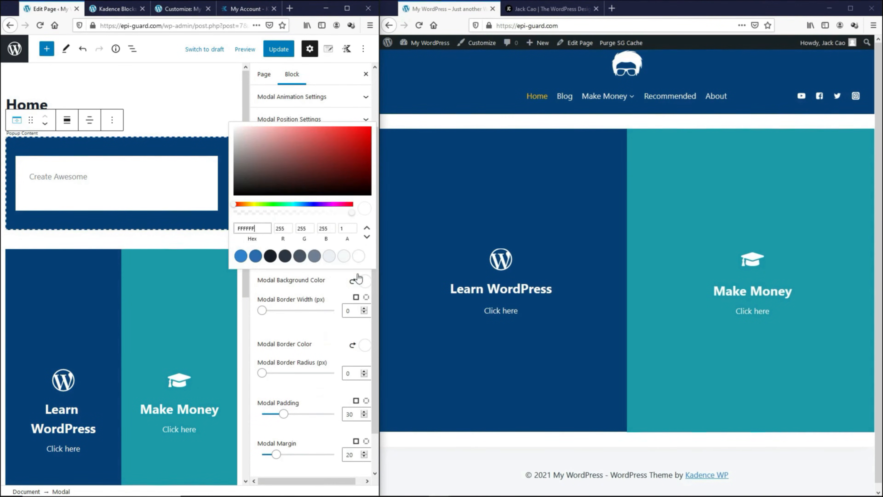
drag(352, 213, 350, 213)
drag(253, 212, 235, 213)
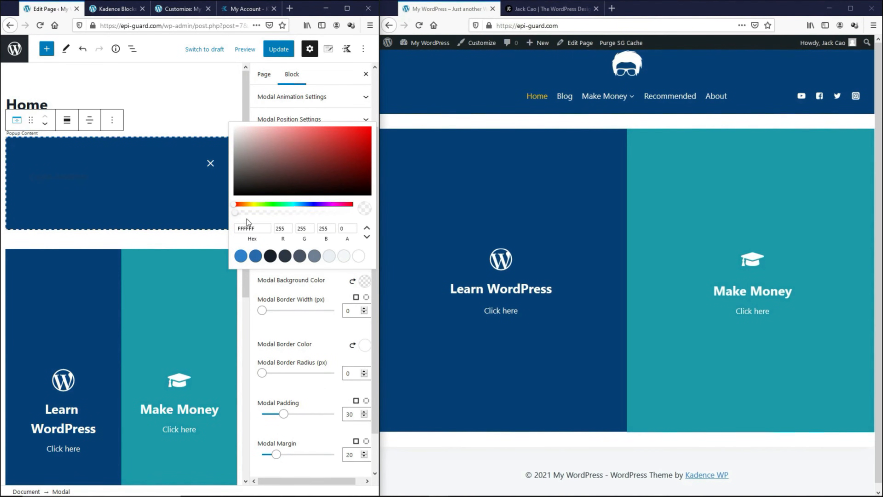
double_click(340, 229)
click(106, 193)
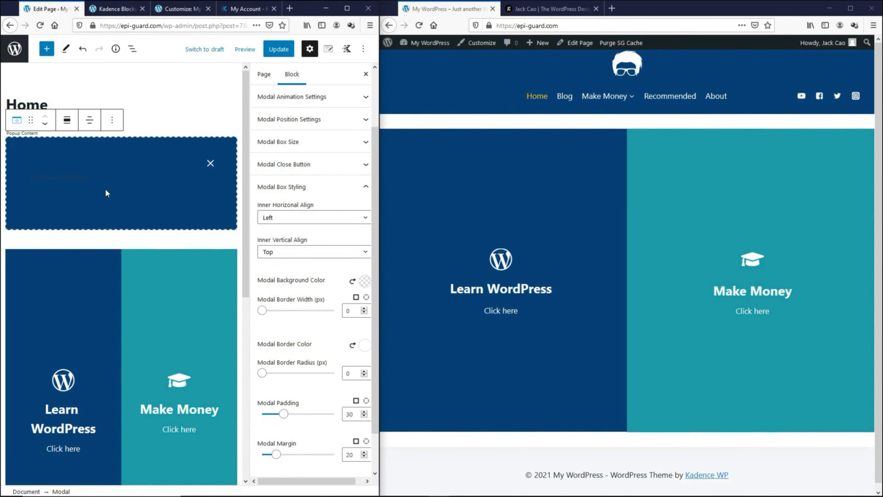
Open the block inserter for the empty paragraph inside the Modal's popup content.
click(76, 176)
scroll(185, 176, down, 2)
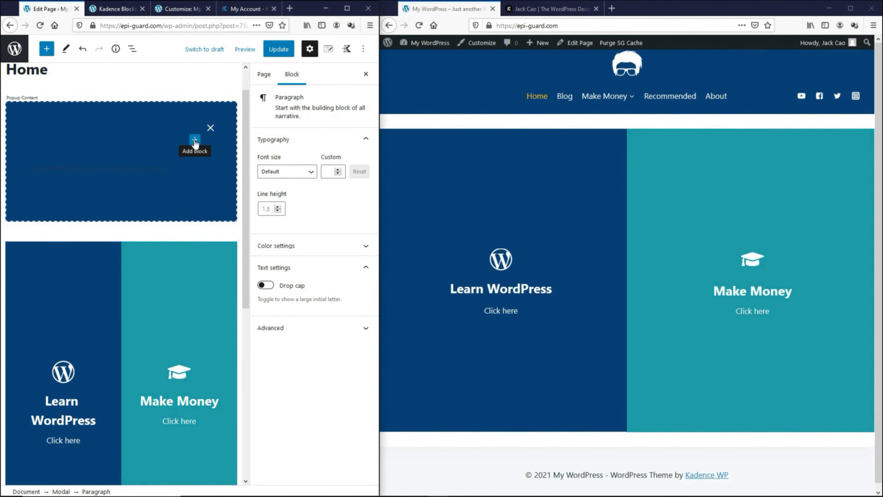
click(195, 141)
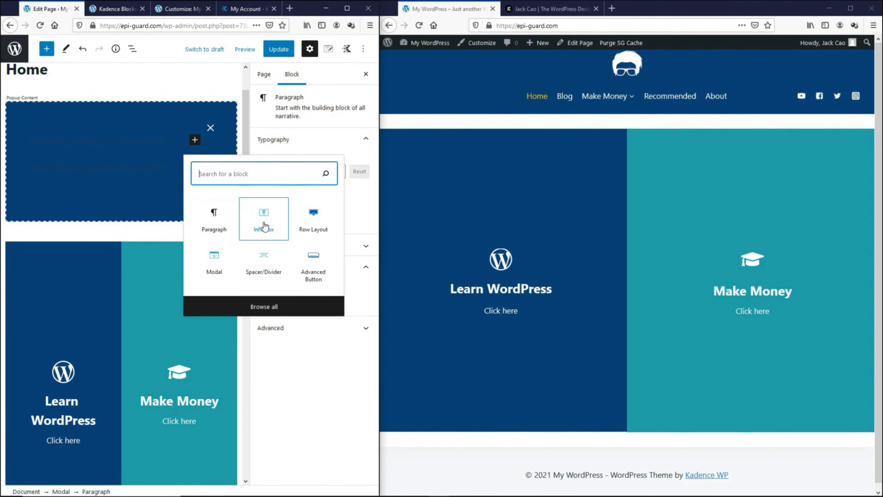
Add an Info Box block to the popup content and set its container background opacity to 0.
click(264, 223)
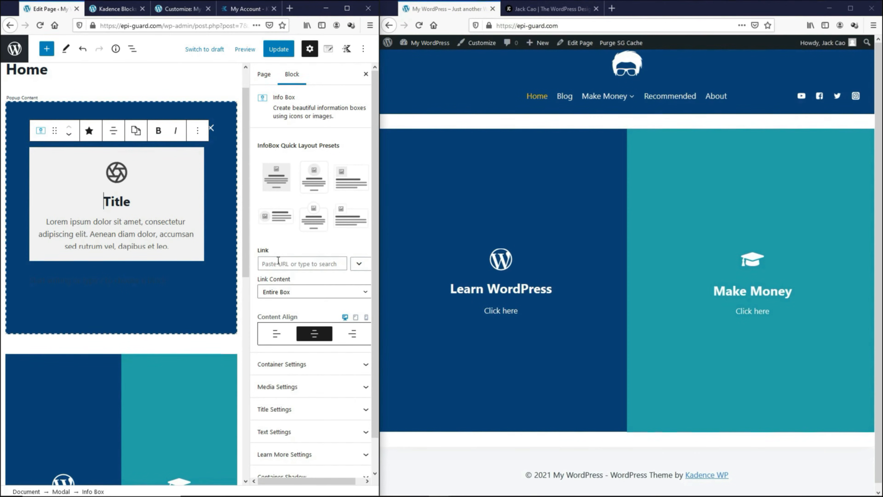
scroll(276, 261, down, 2)
click(278, 323)
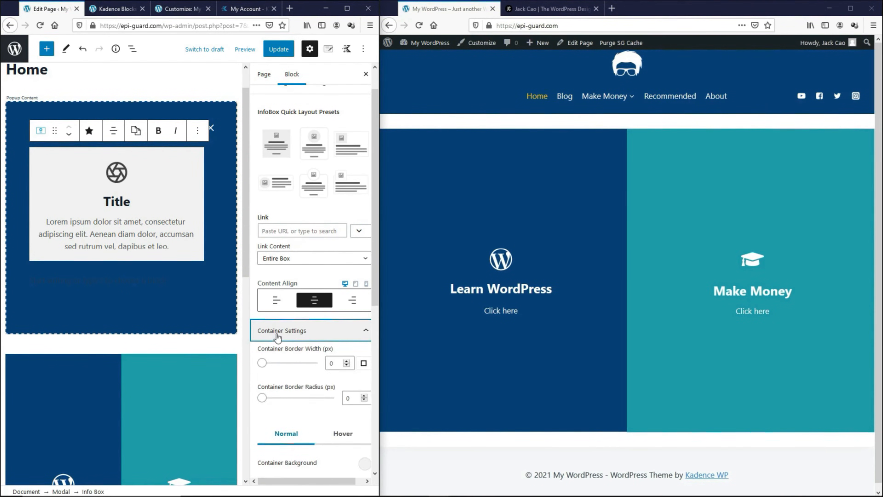
scroll(286, 304, down, 3)
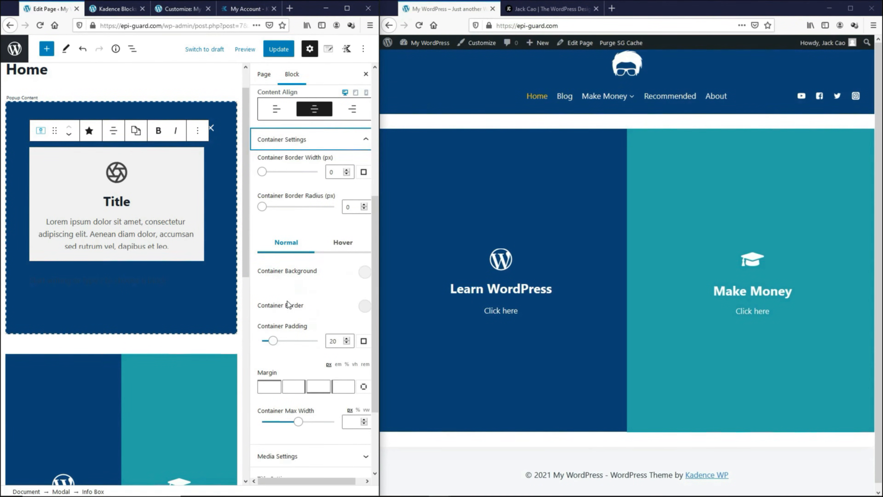
click(364, 272)
click(343, 219)
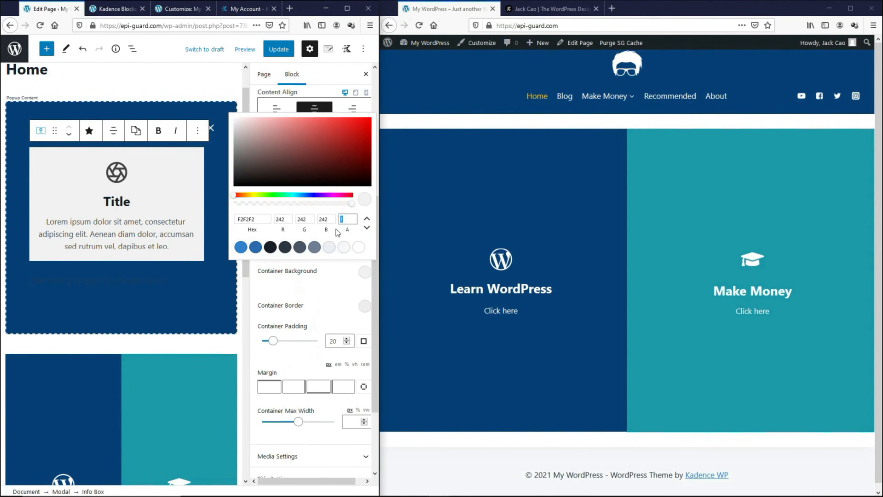
text(0)
Replace the info box's default icon with the rocket icon, searching the icon library for "rock".
scroll(299, 313, down, 3)
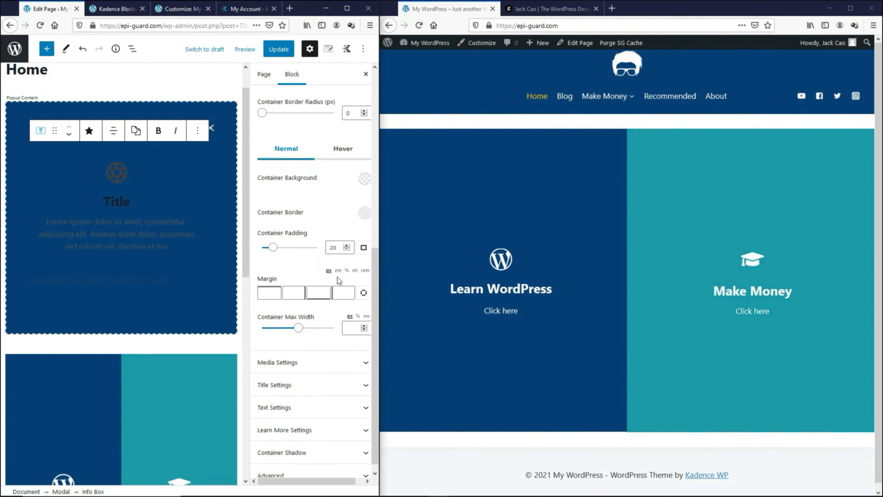
click(301, 355)
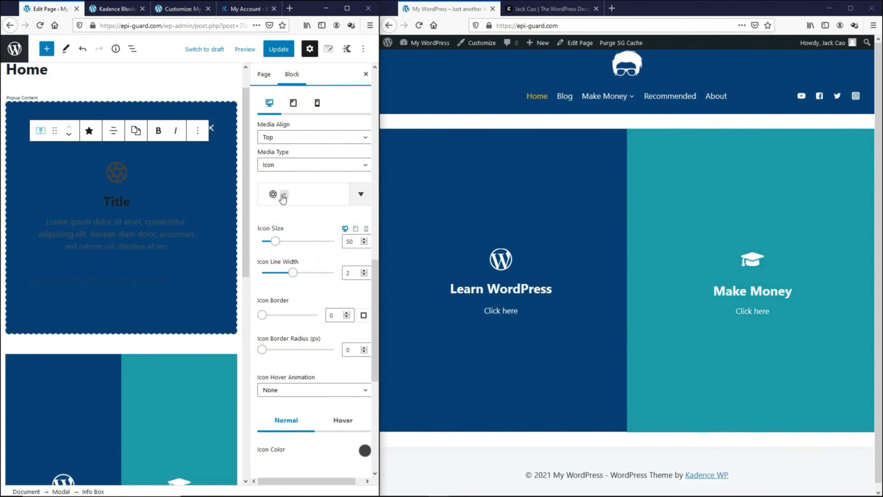
click(284, 195)
click(282, 198)
text(r)
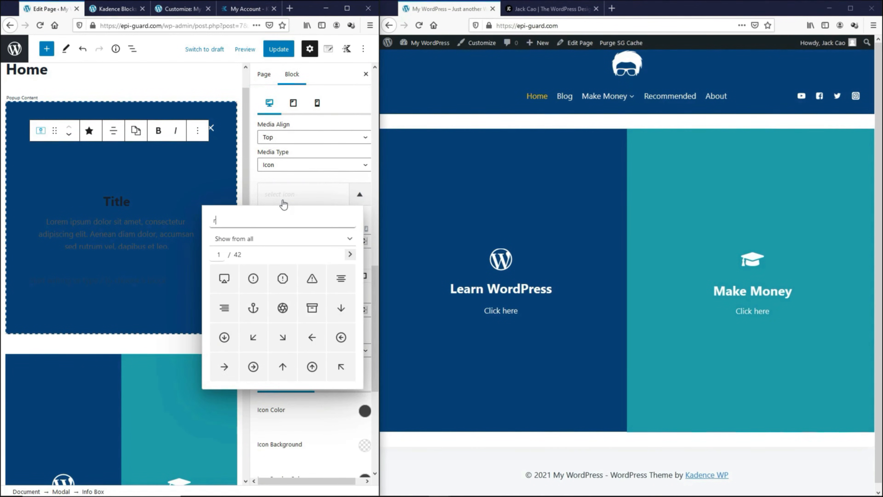
text(ock)
click(311, 276)
click(309, 181)
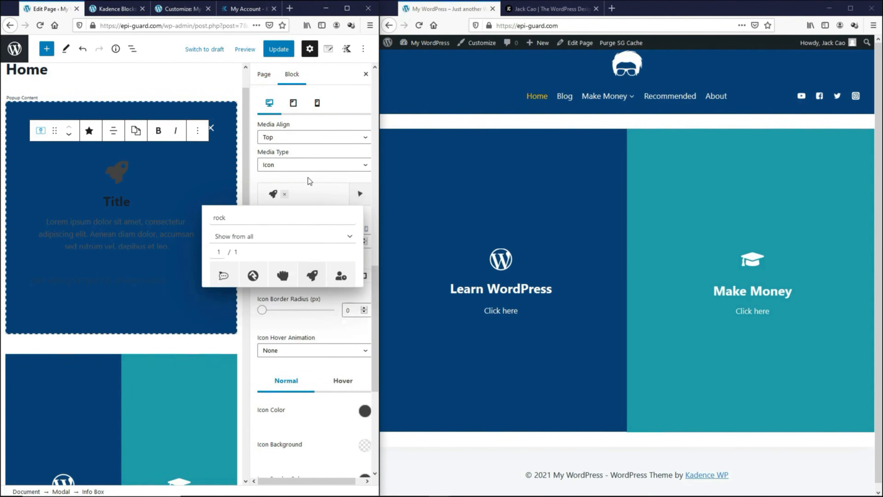
Set the rocket icon's colour to white (FFFFFF) for both the normal and hover states.
scroll(312, 209, down, 3)
click(363, 316)
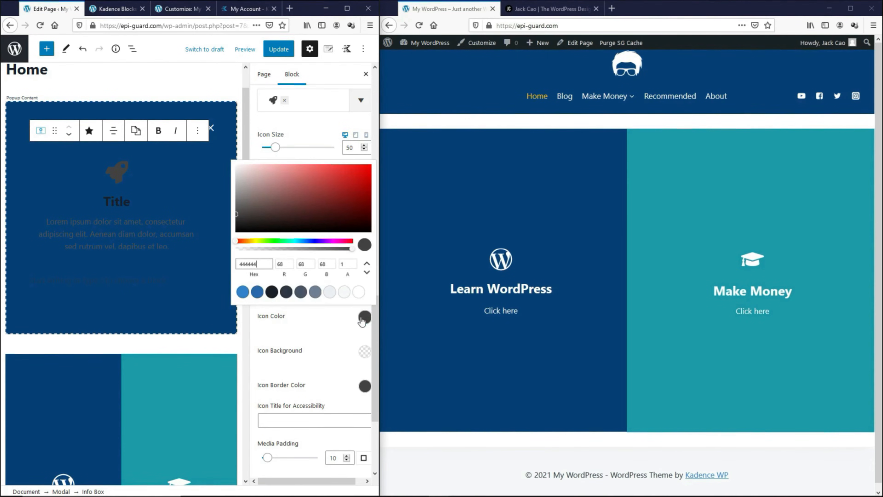
drag(255, 187, 233, 166)
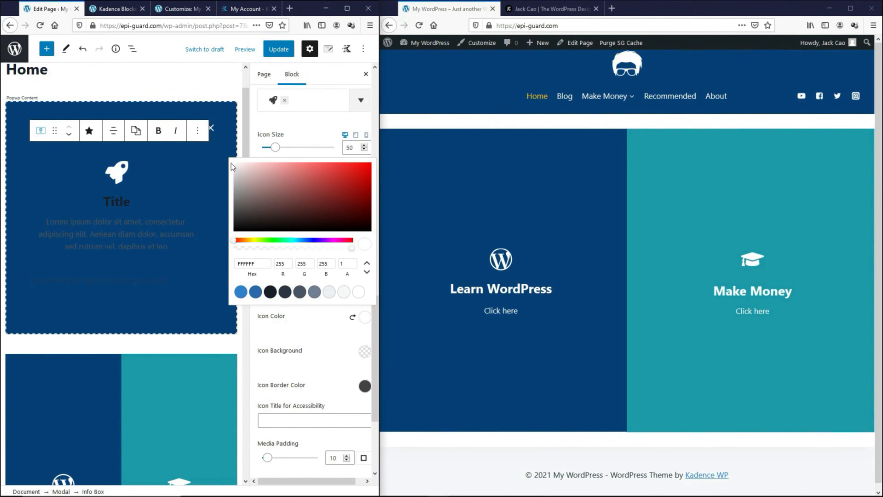
click(312, 326)
click(343, 289)
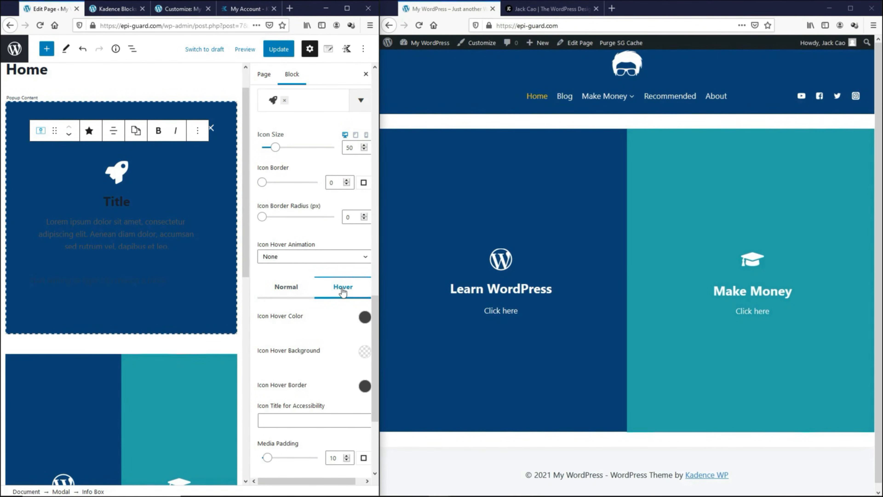
click(363, 318)
drag(247, 200, 234, 165)
click(295, 319)
Set the info box container's hover background colour to 1B9AAA.
scroll(299, 321, up, 10)
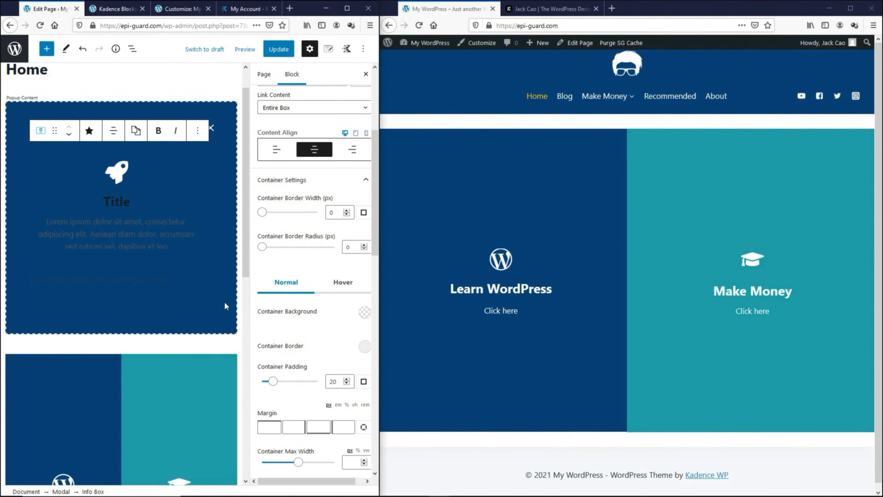
click(338, 285)
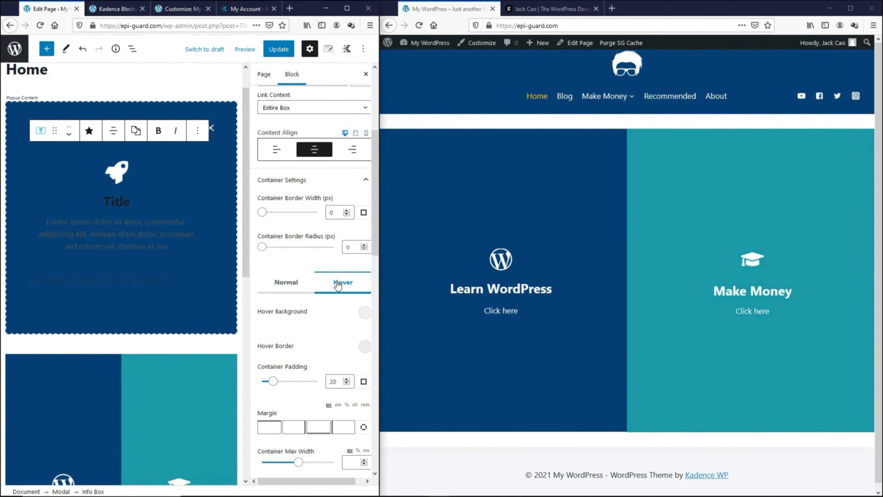
click(365, 313)
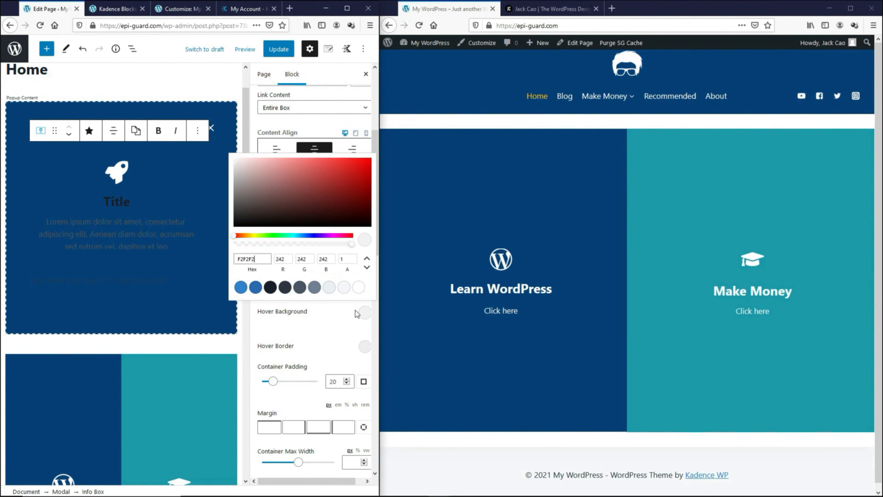
click(239, 258)
text(1B9AAA)
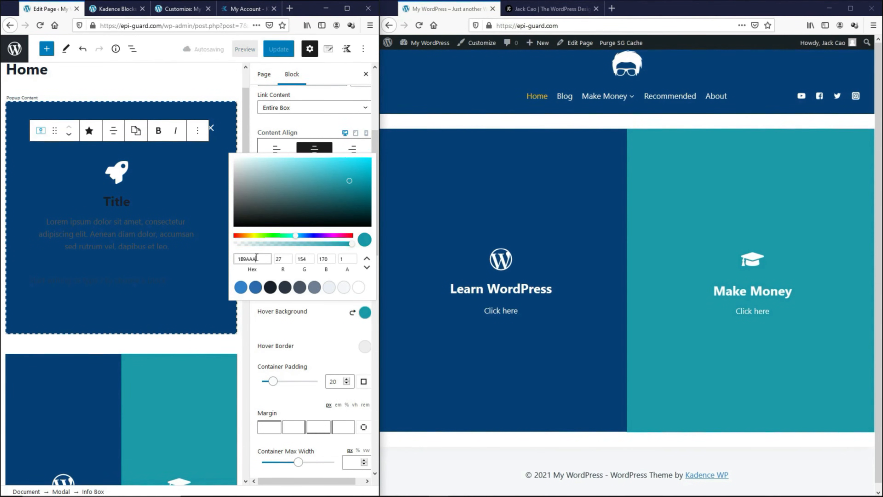
click(319, 313)
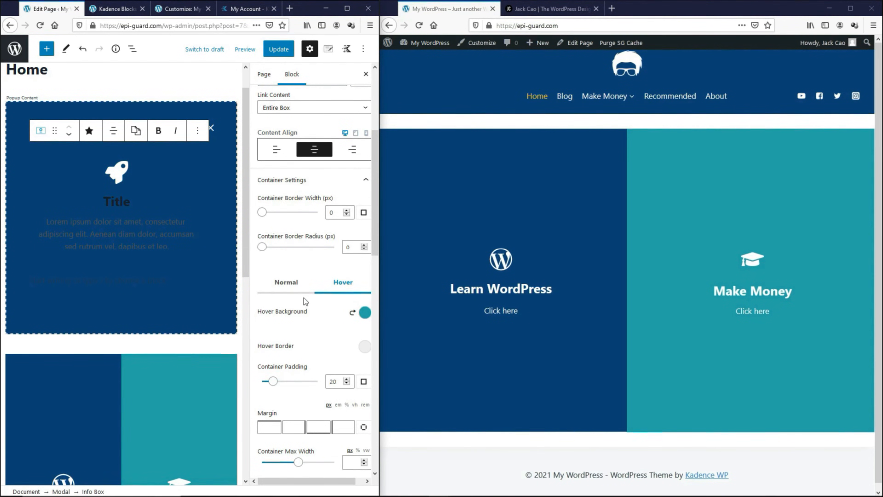
Set the info box title's colour to white (FFFFFF) for both the normal and hover states.
scroll(304, 298, down, 14)
scroll(304, 302, down, 5)
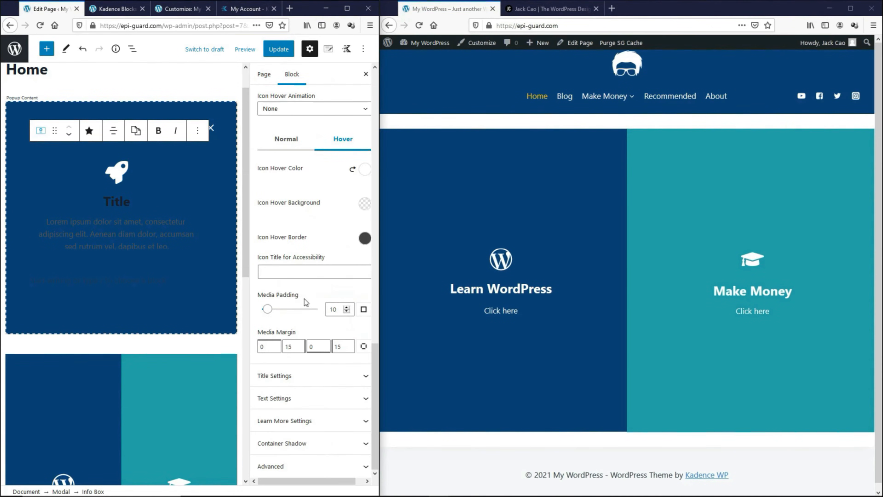
click(298, 374)
scroll(285, 313, down, 5)
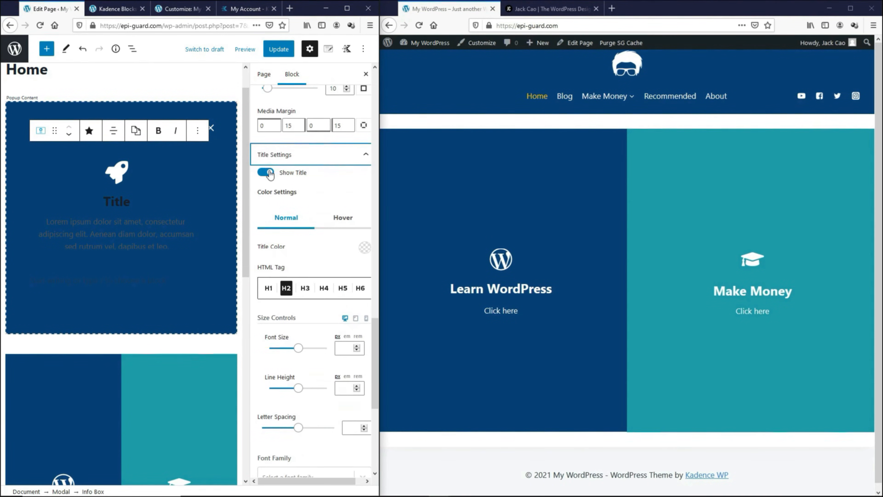
click(365, 248)
drag(238, 98, 229, 87)
click(230, 86)
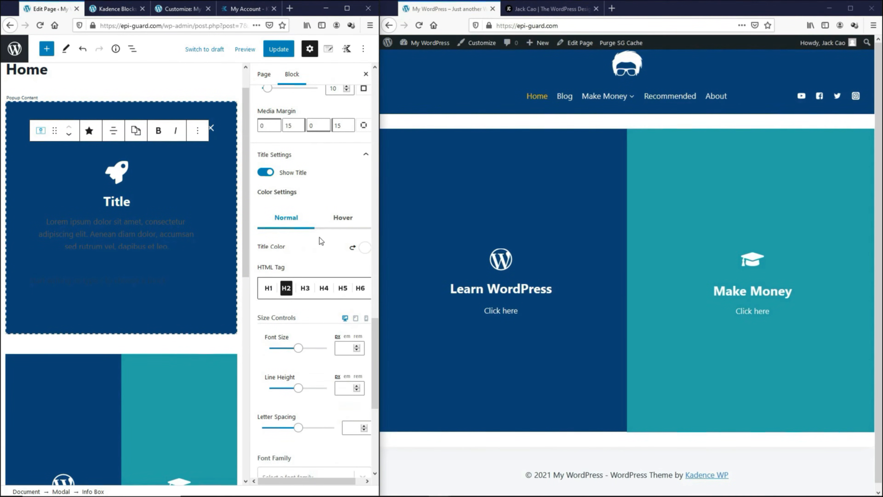
click(343, 217)
click(364, 247)
drag(243, 111, 226, 86)
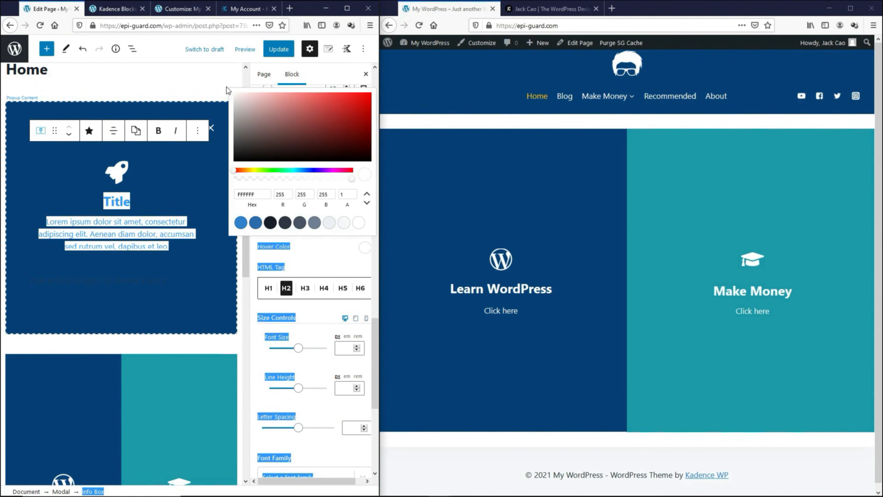
click(312, 251)
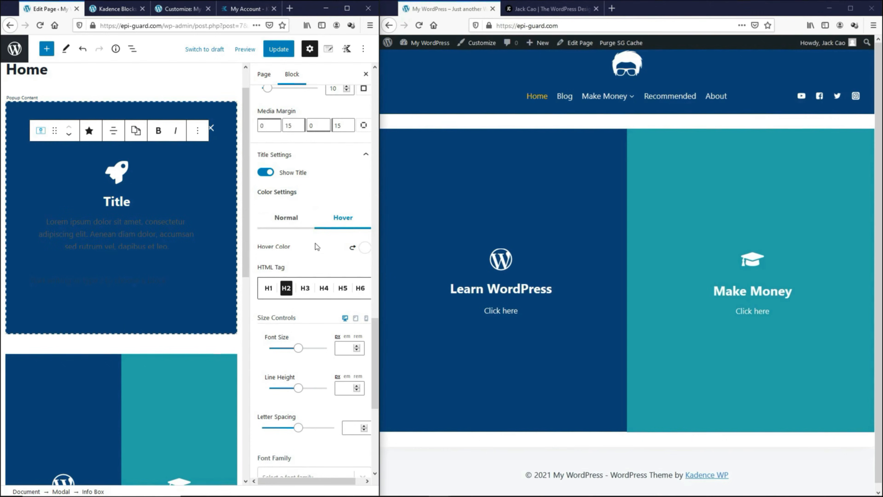
Change the info box title to "Improve Site Speed" and turn off its description text.
double_click(118, 202)
text(Improve Site Speed)
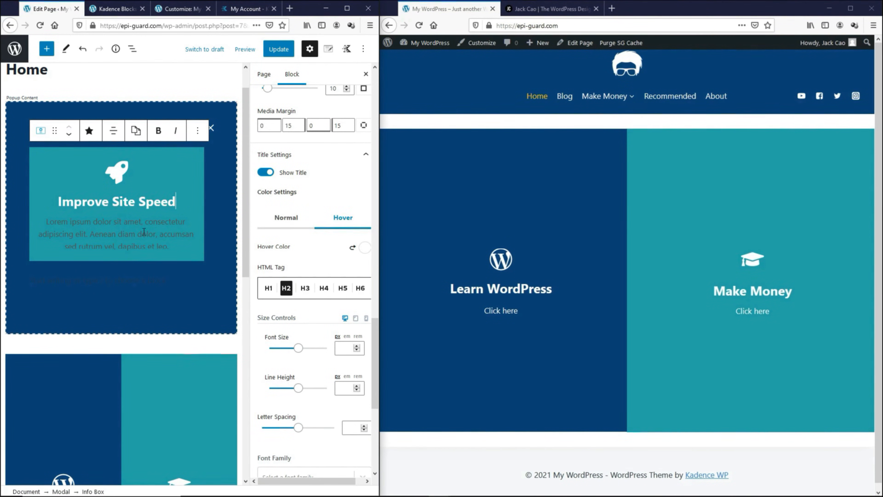
scroll(281, 301, down, 8)
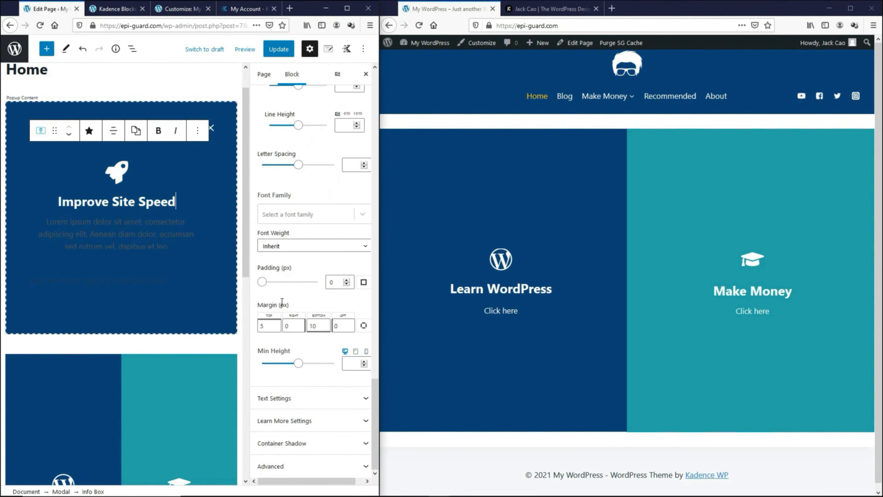
click(280, 397)
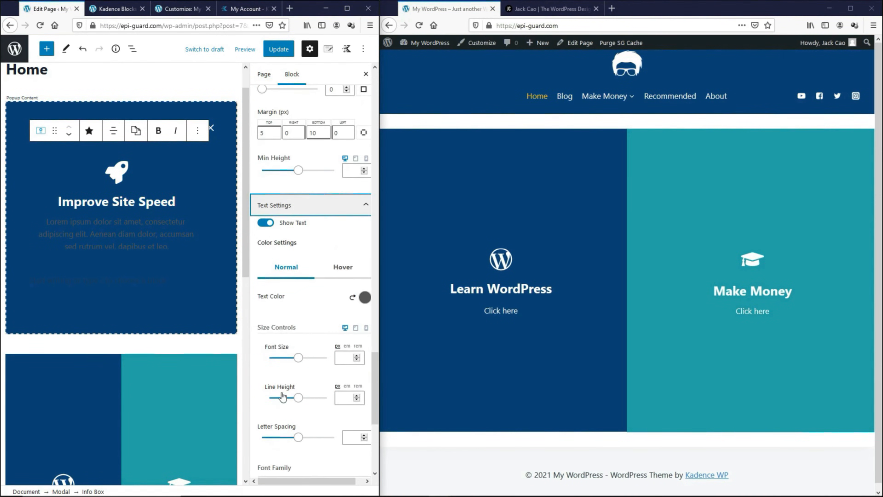
click(266, 223)
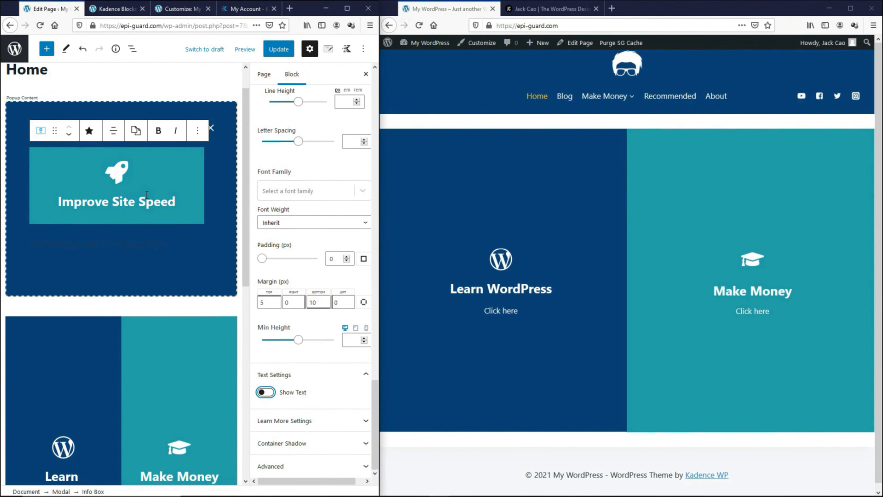
Add a second Info Box block below the "Improve Site Speed" box in the popup content.
click(122, 245)
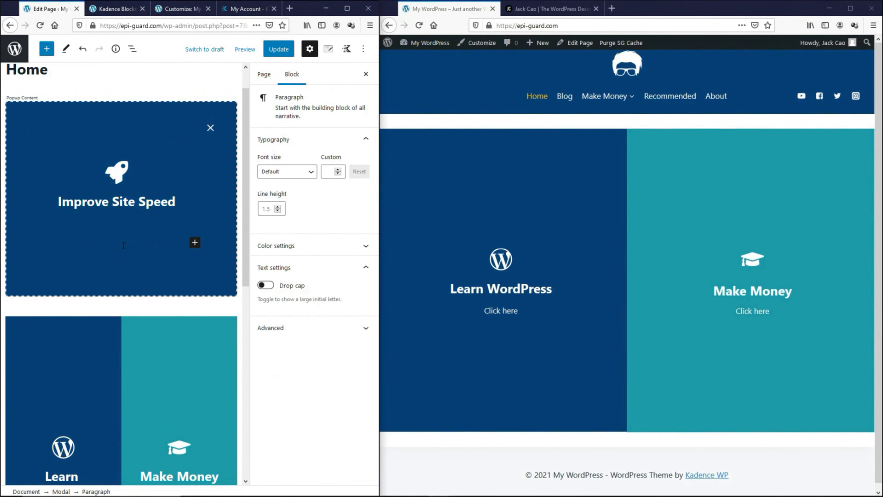
click(200, 243)
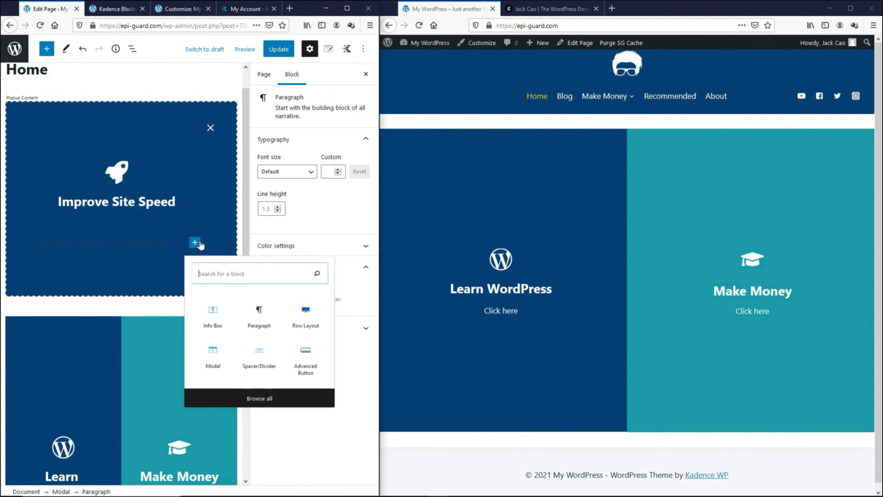
click(213, 313)
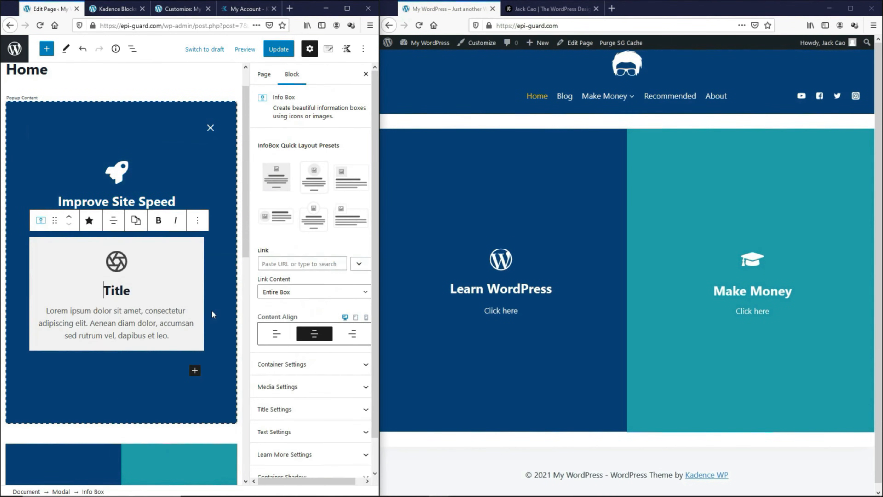
Copy the styles of the "Improve Site Speed" info box and paste them onto the second info box.
click(105, 169)
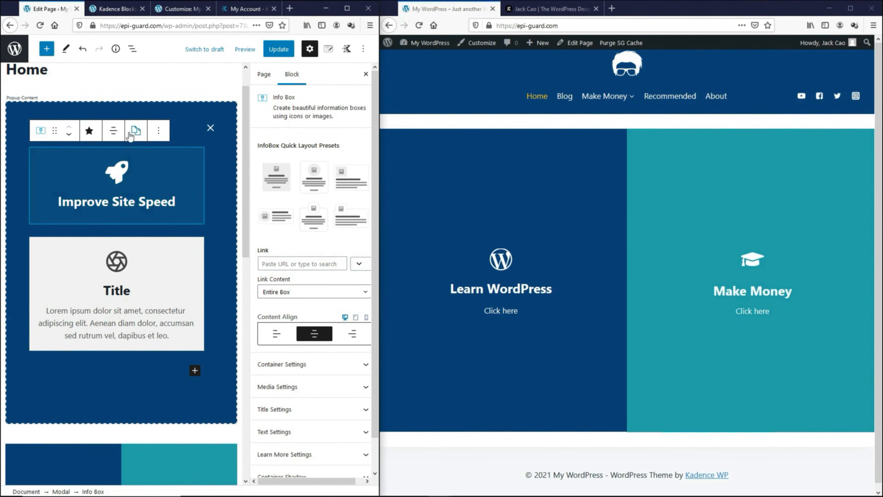
click(135, 130)
click(150, 159)
click(136, 264)
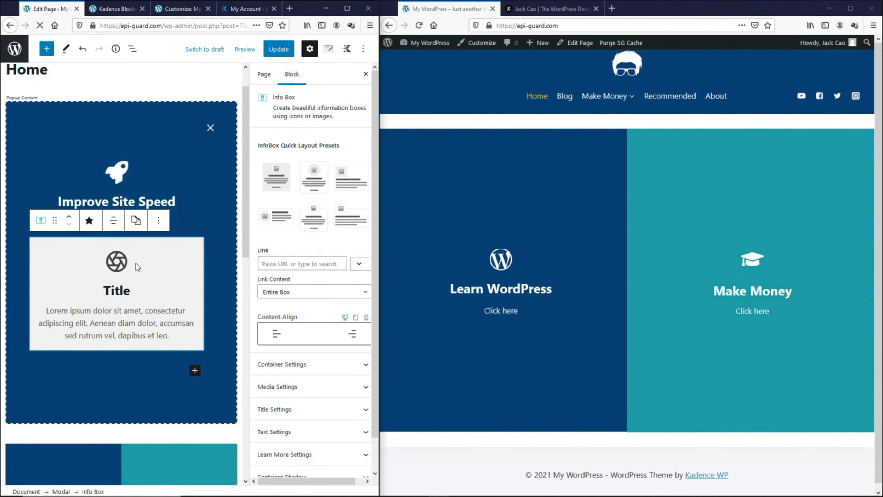
click(135, 220)
click(150, 267)
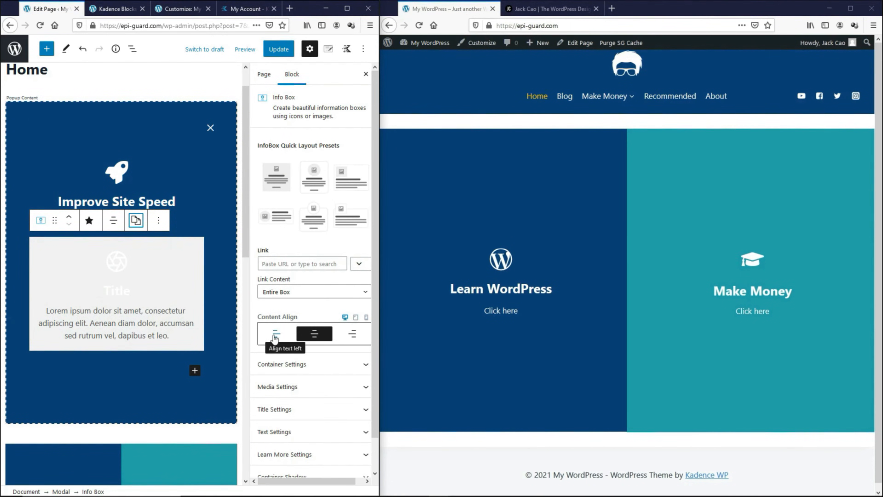
Set the second info box's normal container background opacity to 0.
click(282, 364)
scroll(314, 331, down, 4)
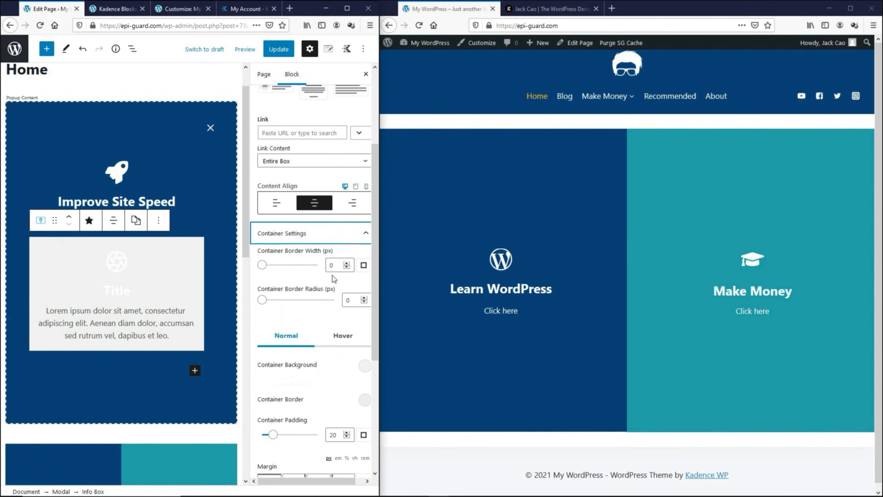
click(364, 366)
click(343, 312)
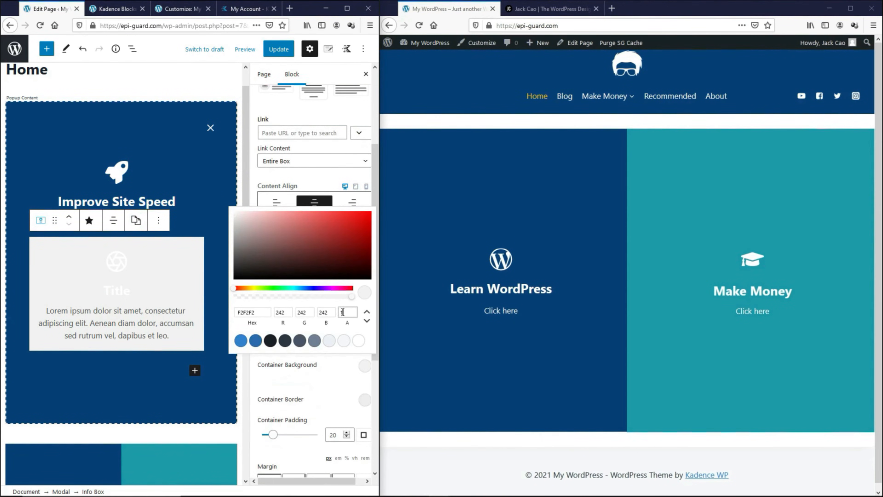
text(0)
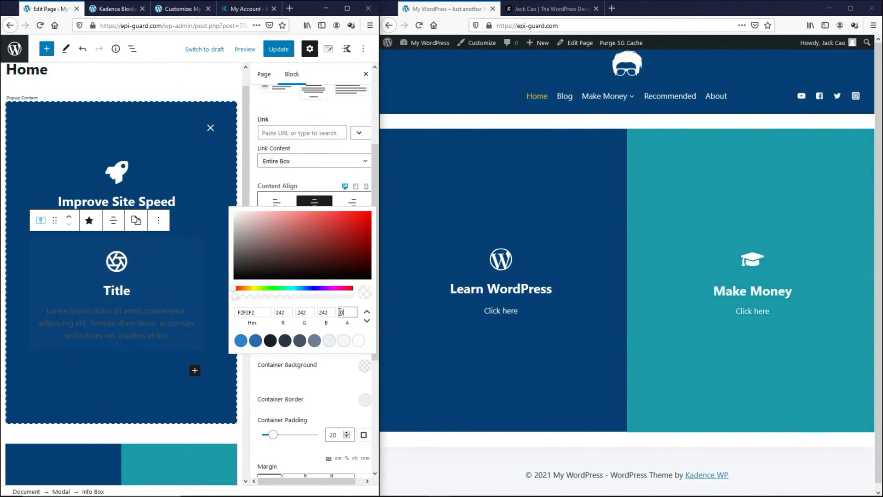
click(305, 359)
scroll(305, 358, down, 5)
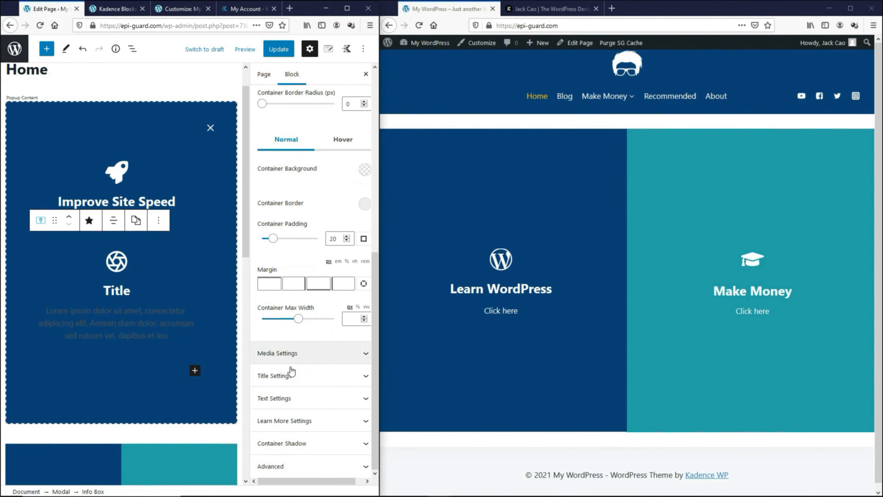
Turn off the description text of the second info box in the popup content.
click(282, 398)
click(267, 221)
scroll(291, 303, up, 5)
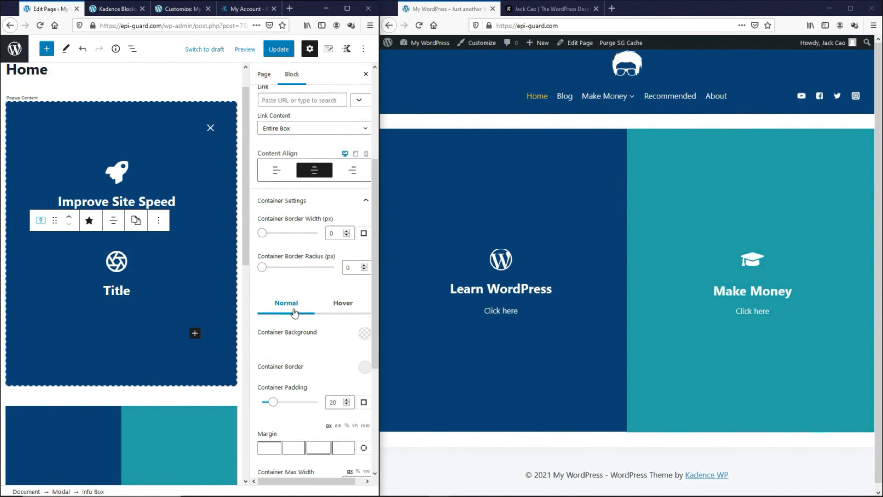
Give the second info box the graduation cap icon, found by searching "grad", and change its title to "Tutorials".
scroll(291, 310, down, 10)
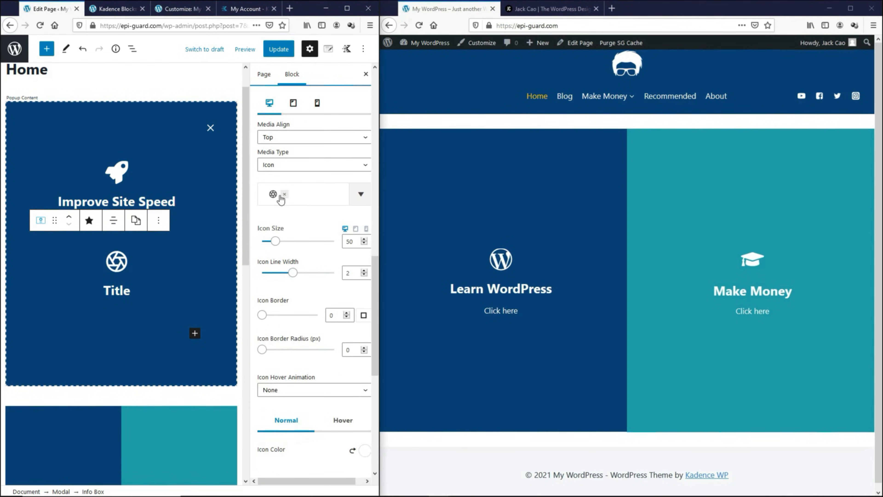
click(284, 194)
click(282, 203)
text(grad)
click(282, 278)
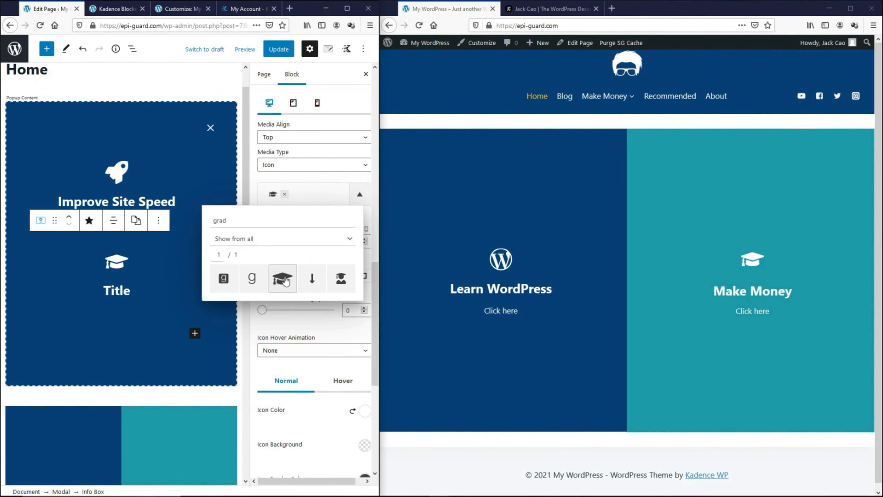
double_click(131, 292)
text(Tutorials)
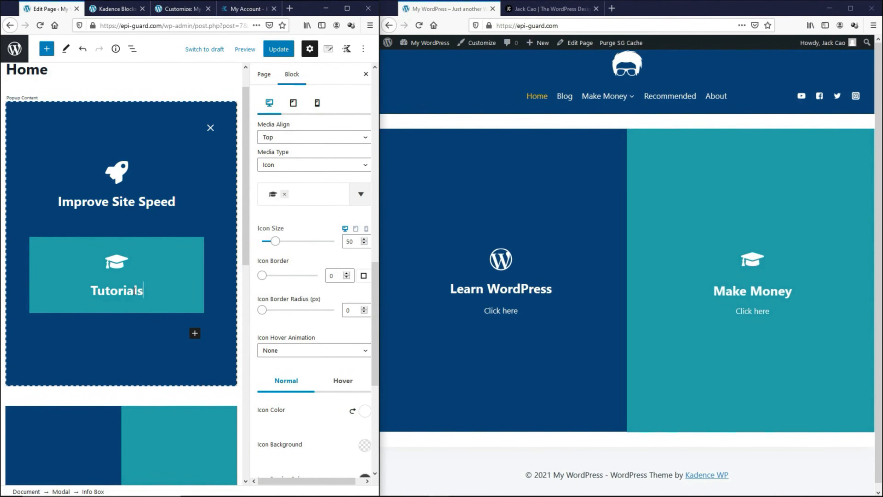
Add a third Info Box block below the "Tutorials" box in the popup content.
click(195, 335)
click(194, 333)
click(213, 232)
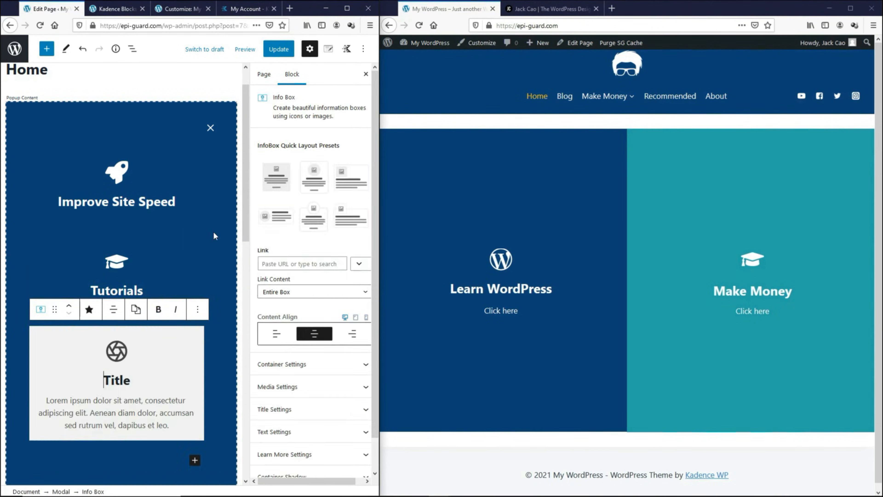
Match the third info box to the others with the copied styles, a transparent container background and no description text.
click(308, 361)
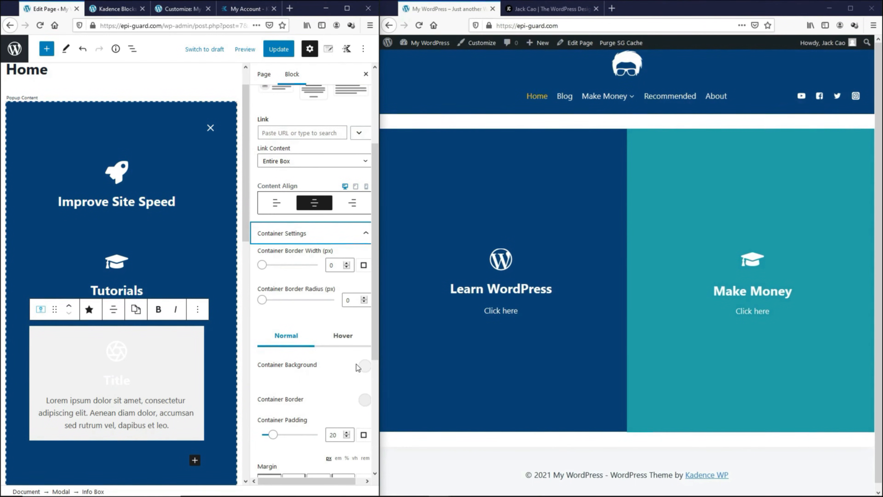
click(364, 365)
click(326, 366)
scroll(313, 382, up, 1)
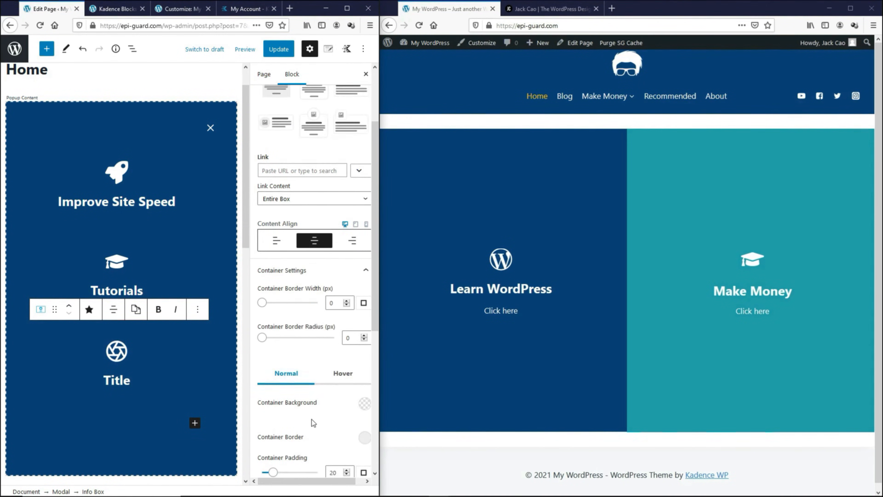
Give the third info box the paint brush icon and change its title to "Themes & Plugins".
scroll(303, 313, down, 10)
click(224, 280)
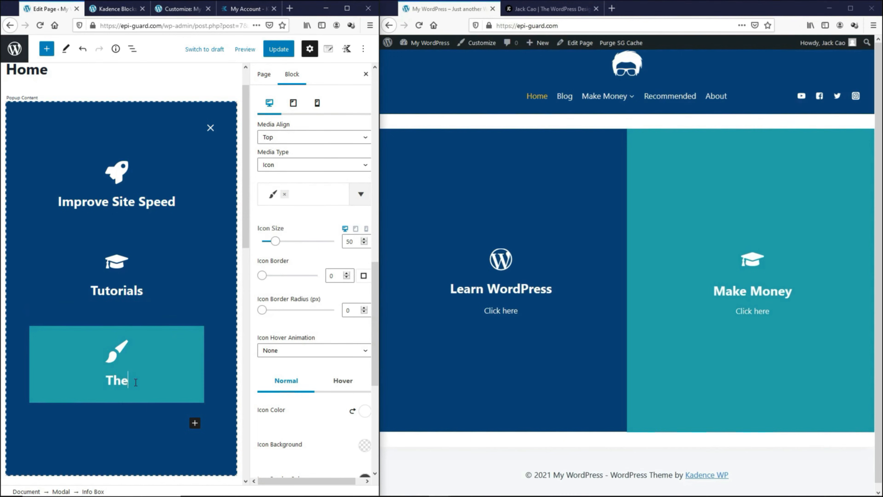
text(mes & Plugins)
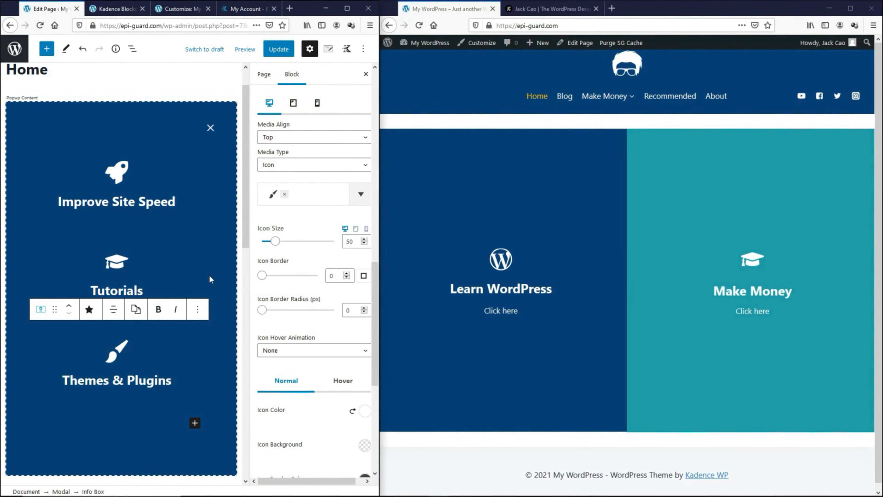
Select the parent modal and copy its custom open ID "main-left" from the link settings.
scroll(301, 285, up, 10)
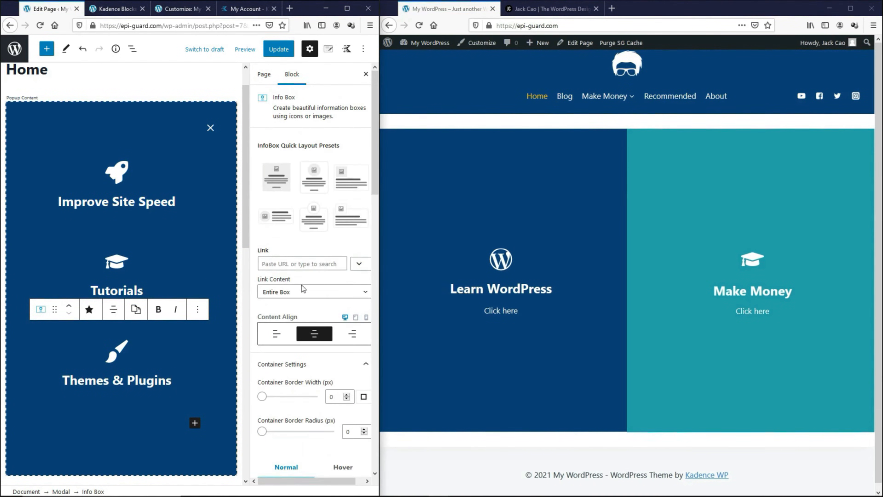
click(61, 491)
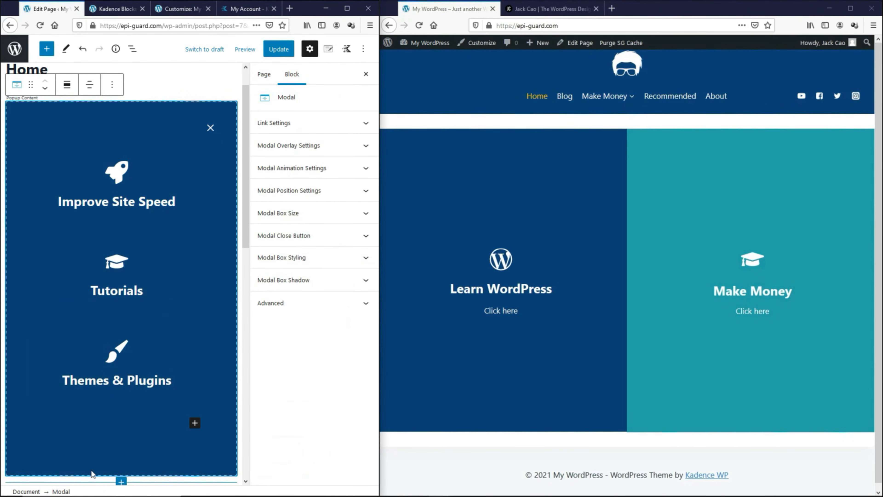
click(291, 117)
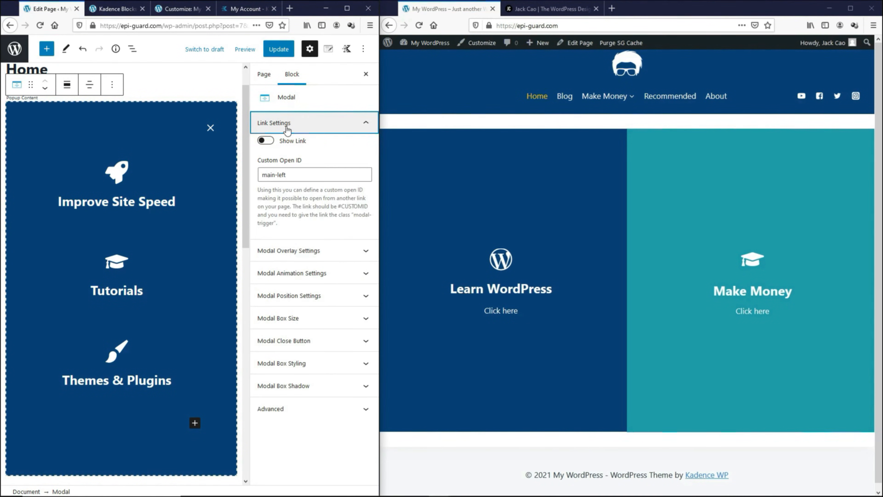
drag(288, 174, 263, 173)
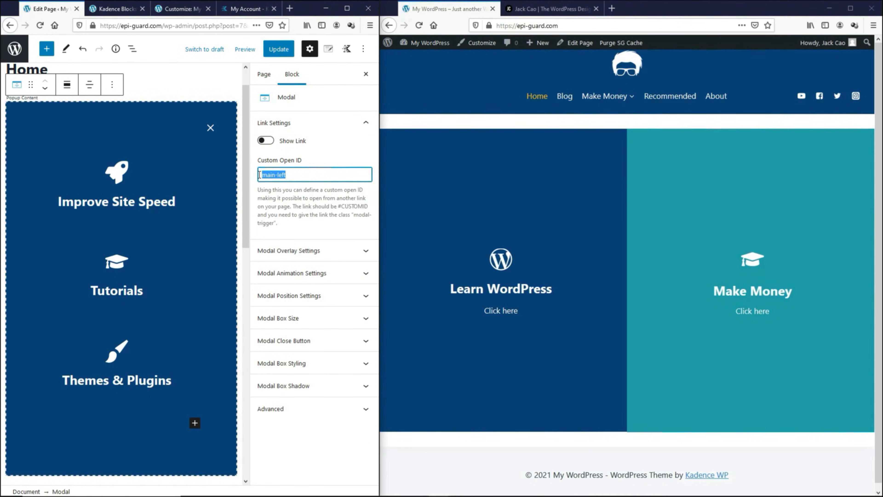
Set the link of the "Learn WordPress" info box to #main-left.
scroll(166, 241, down, 6)
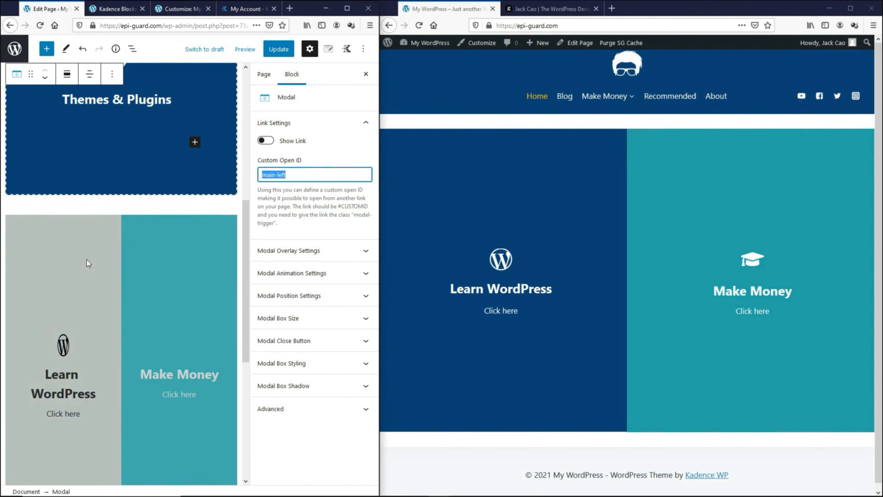
click(86, 274)
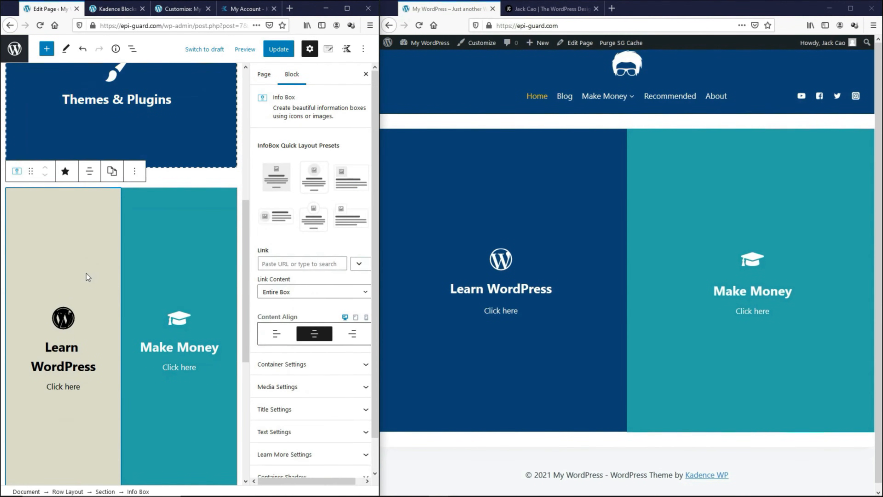
click(272, 264)
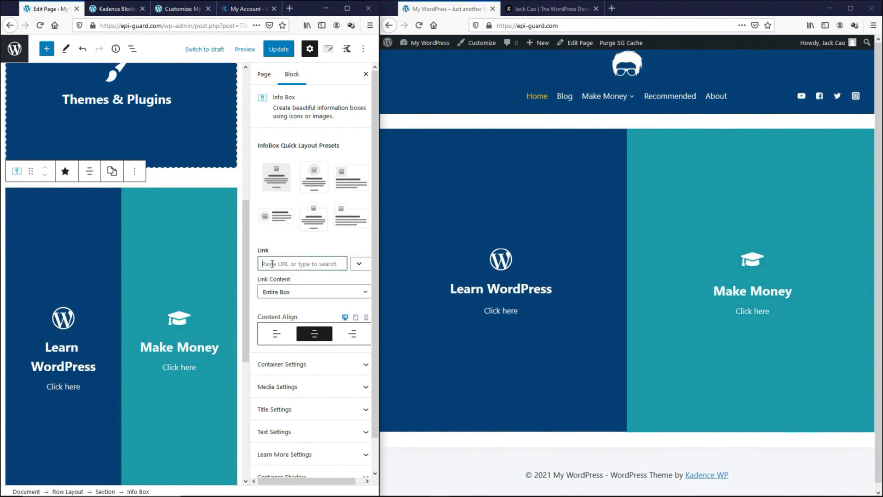
text(#main-left)
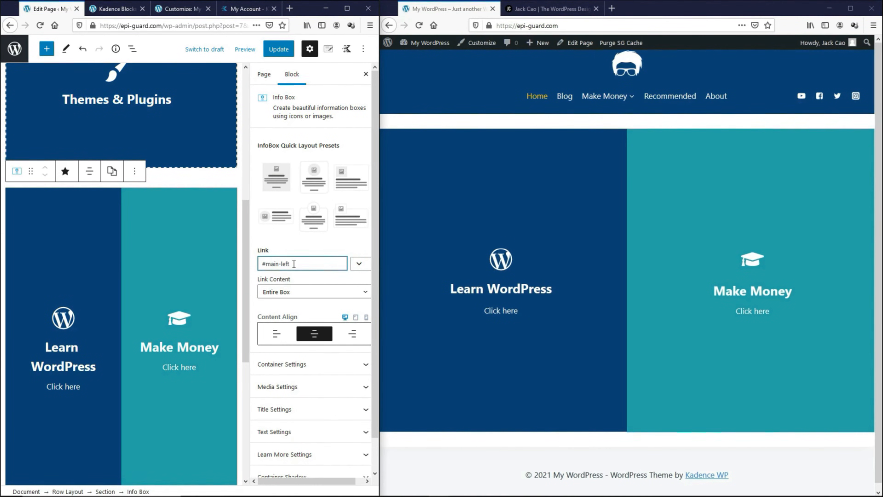
Copy the class name "modal-trigger" from the custom open ID help text in the modal's link settings.
click(209, 154)
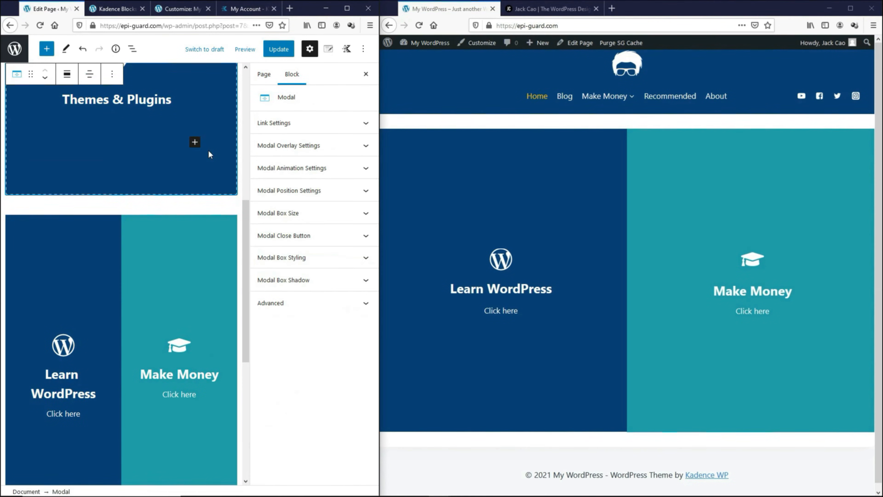
click(273, 123)
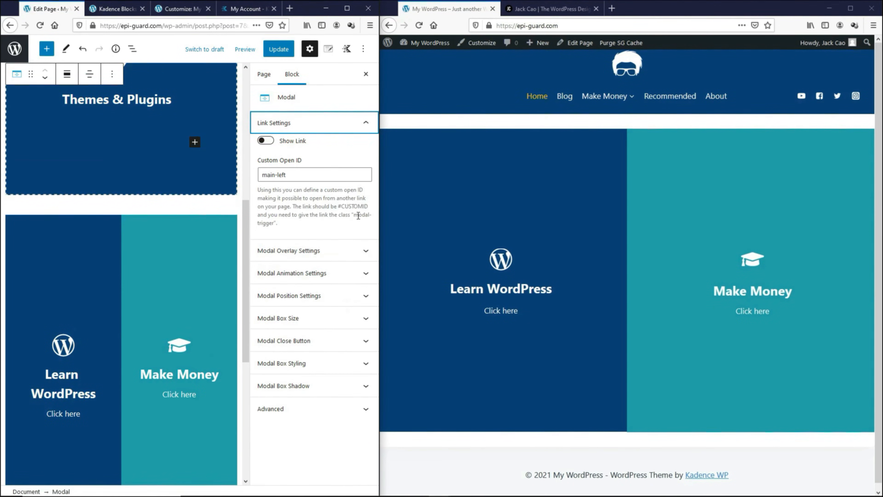
drag(355, 216, 281, 225)
key(ctrl+c)
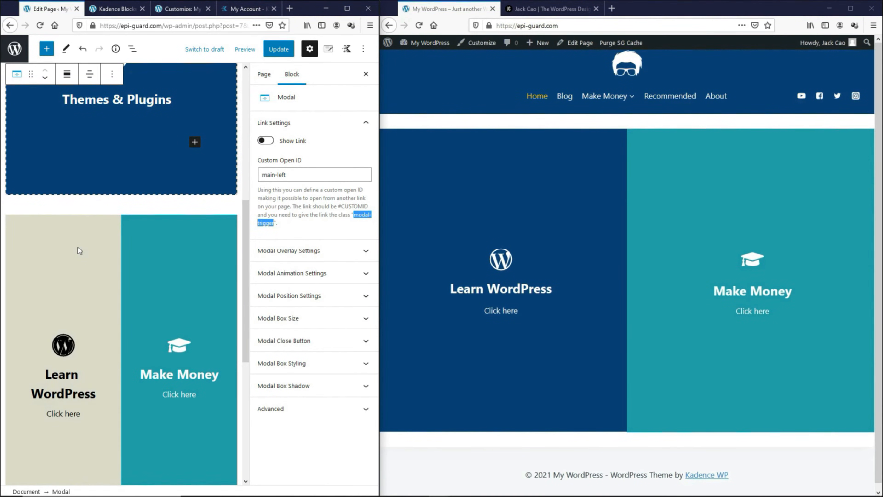
Add the additional CSS class modal-trigger to the "Learn WordPress" info box.
click(78, 247)
scroll(311, 271, down, 2)
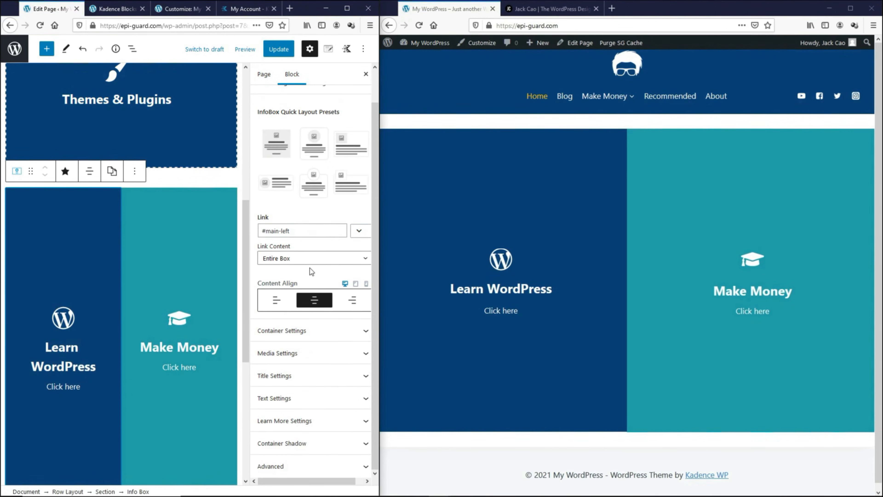
click(308, 466)
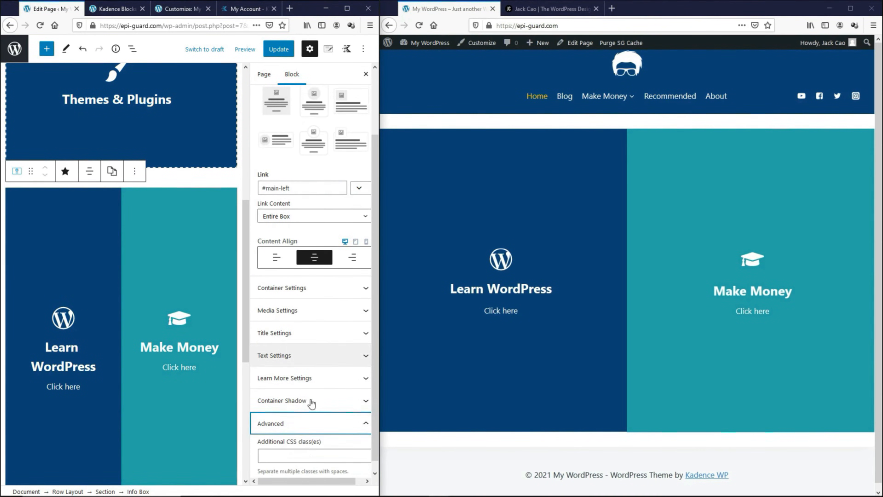
click(292, 443)
key(ctrl+v)
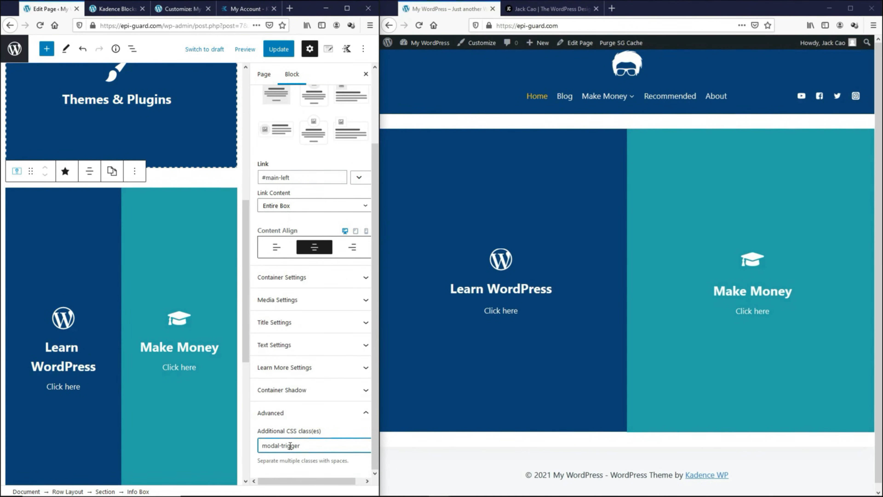
Update the page and test opening and closing the popup from the "Learn WordPress" box on the live home page.
click(278, 49)
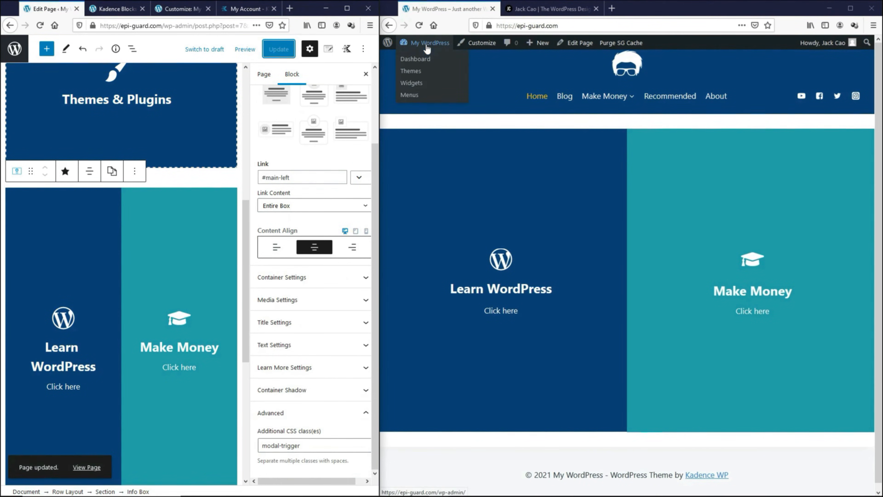
click(420, 26)
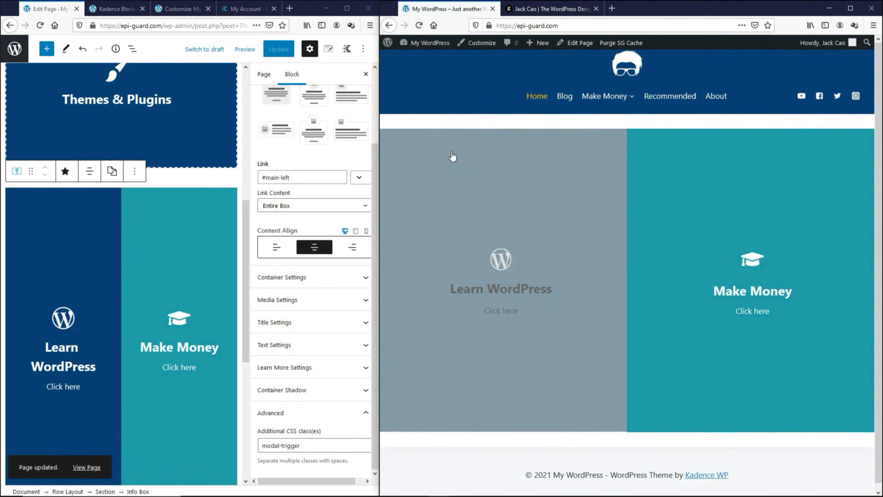
click(457, 178)
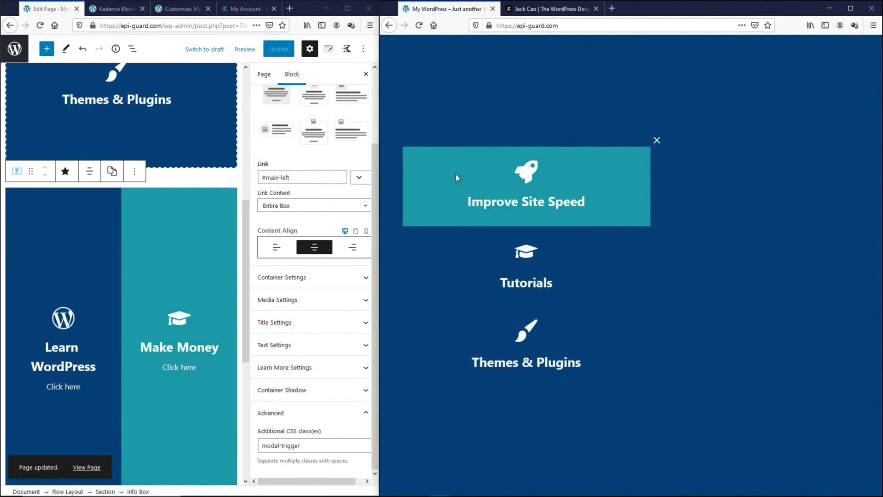
click(657, 141)
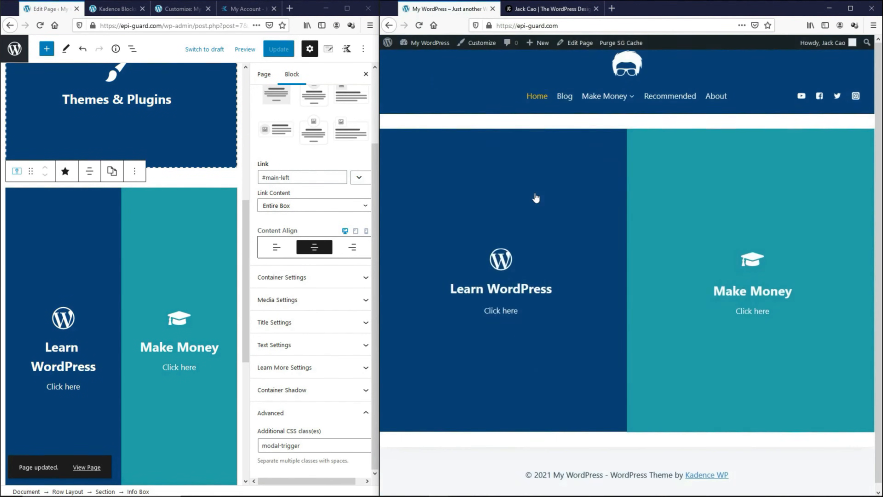
click(528, 197)
click(657, 141)
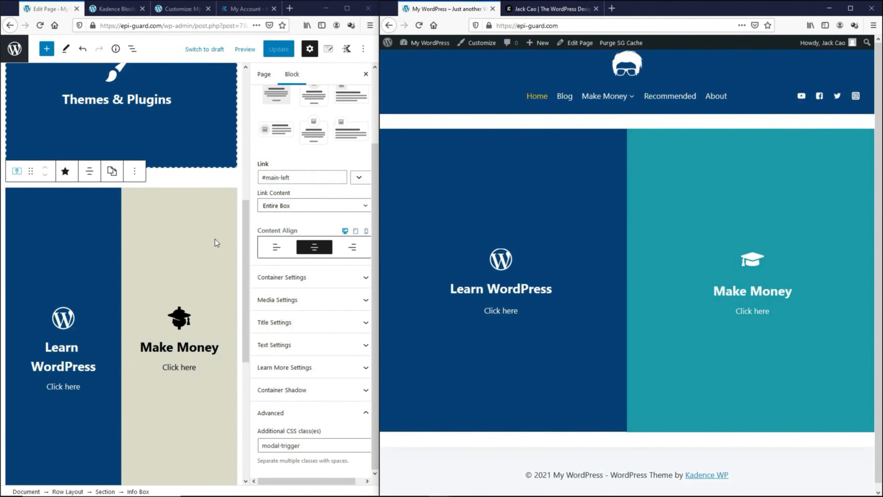
scroll(140, 128, up, 9)
scroll(140, 128, down, 11)
click(128, 98)
click(114, 92)
scroll(201, 160, up, 3)
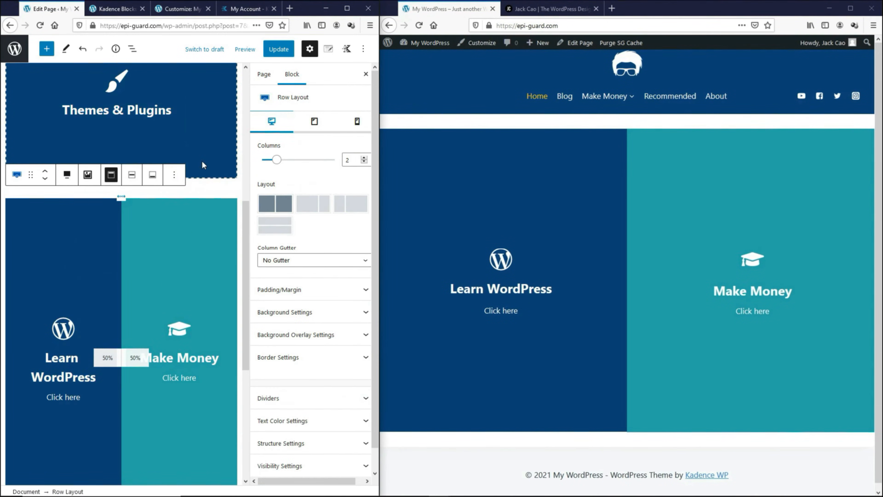
click(212, 172)
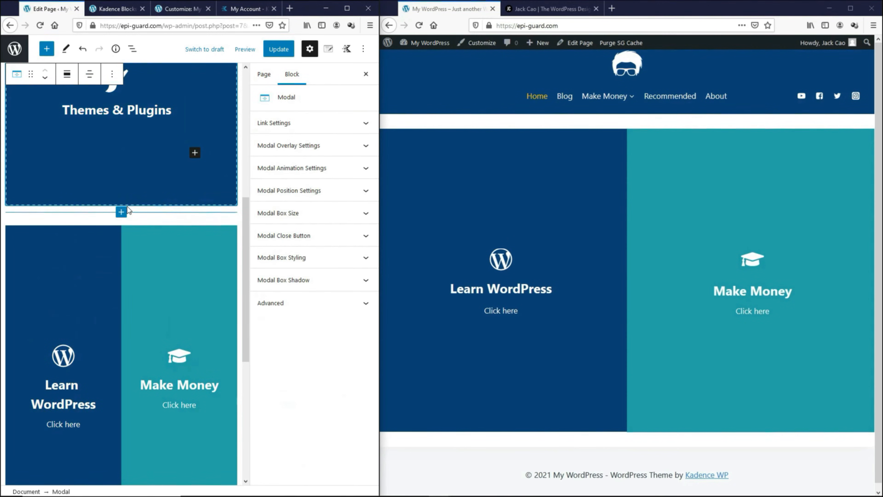
click(127, 206)
click(126, 210)
Add a second Modal block at the end of the page and move it above the two-column row layout.
scroll(122, 212, down, 7)
click(138, 289)
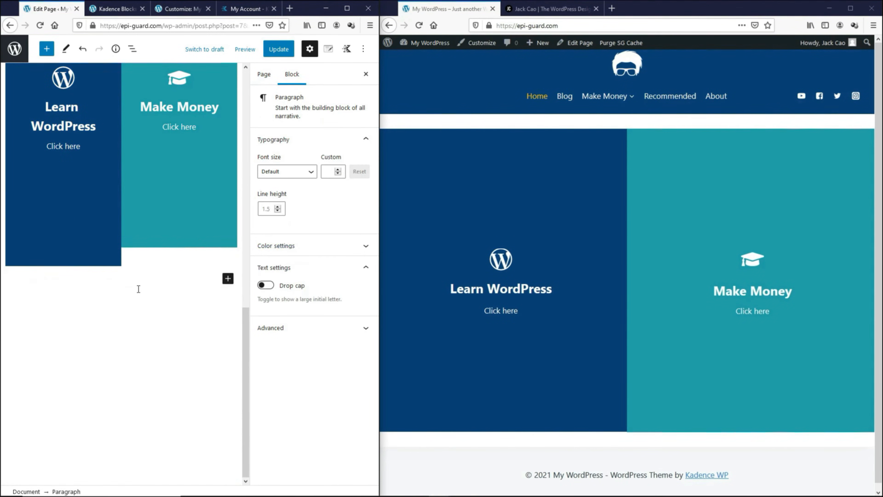
click(228, 281)
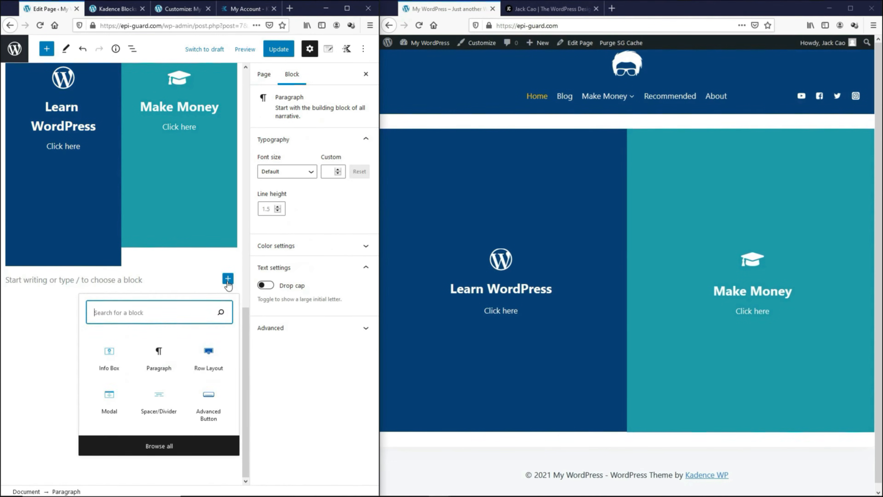
click(108, 396)
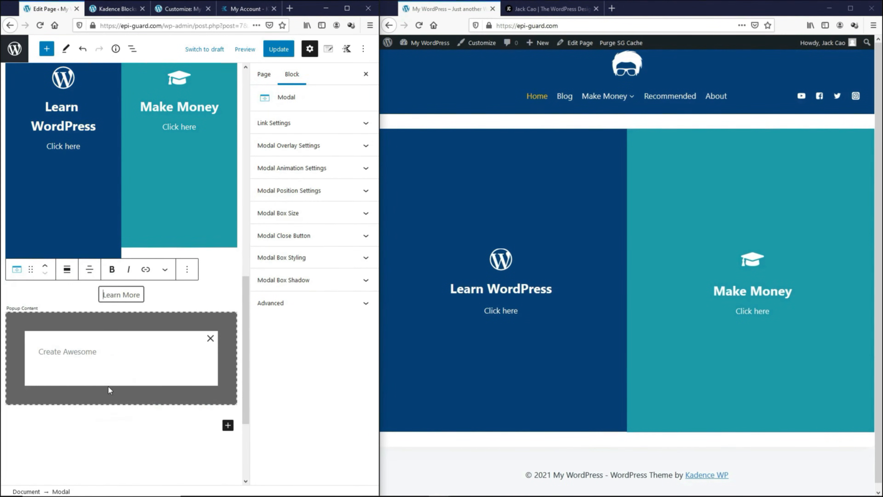
click(46, 268)
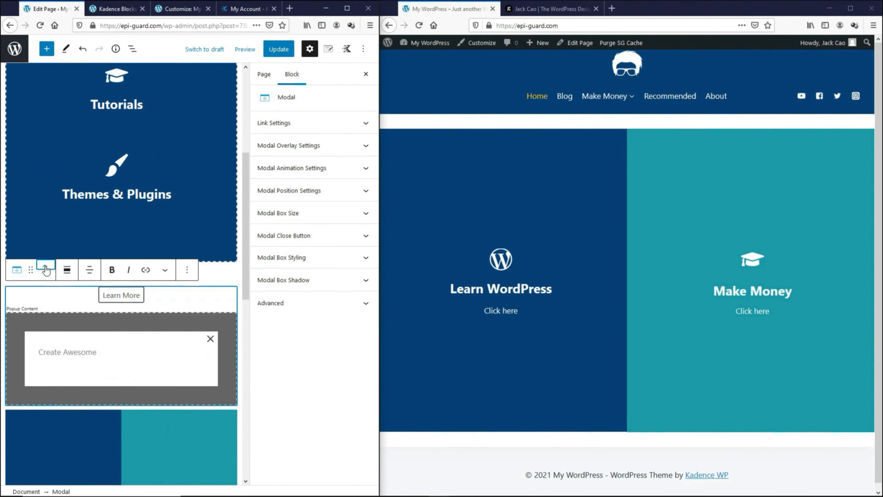
Turn off Show Link in the new modal's link settings.
click(294, 123)
click(266, 91)
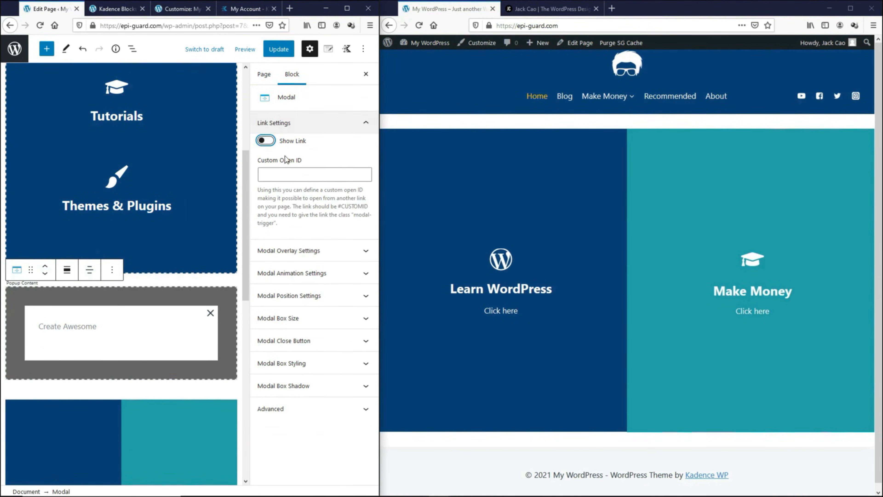
Give the new modal the custom open ID main-right and set its overlay background color to teal 189aa8.
click(284, 170)
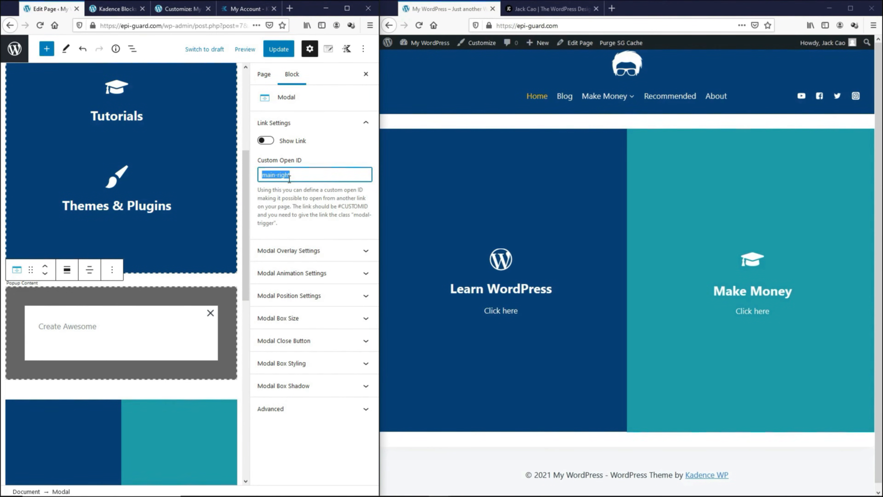
click(285, 251)
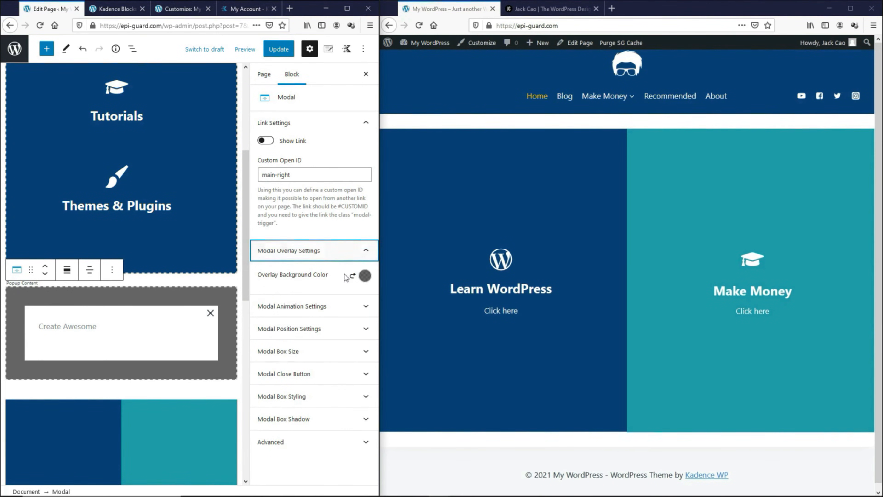
click(365, 276)
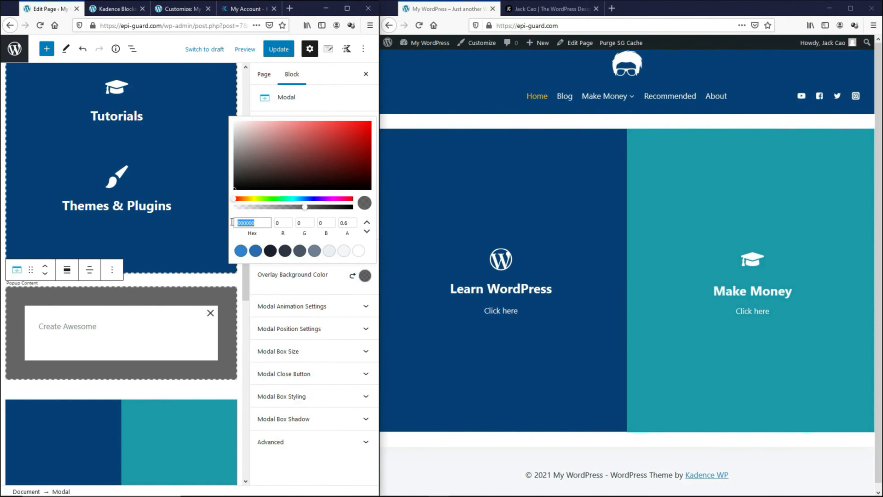
text(189aa8)
click(309, 277)
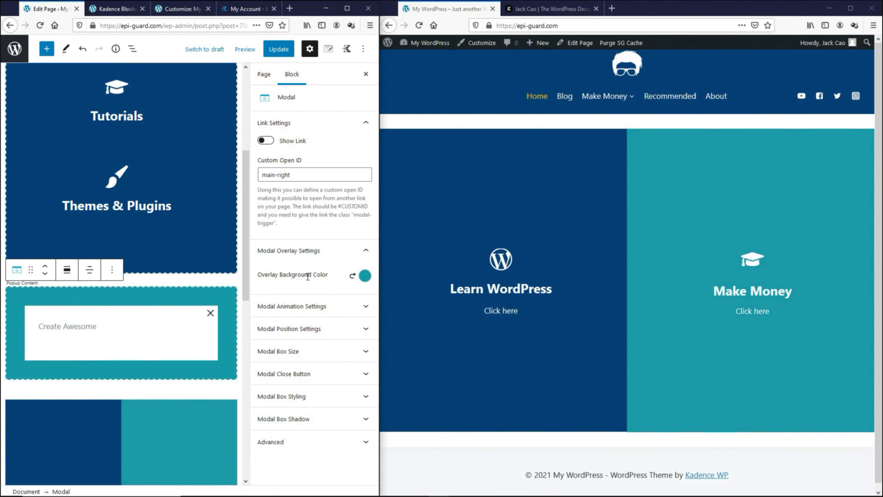
Set the modal's open animation to Slide In Right and its box horizontal alignment to Right.
click(311, 306)
scroll(308, 292, down, 2)
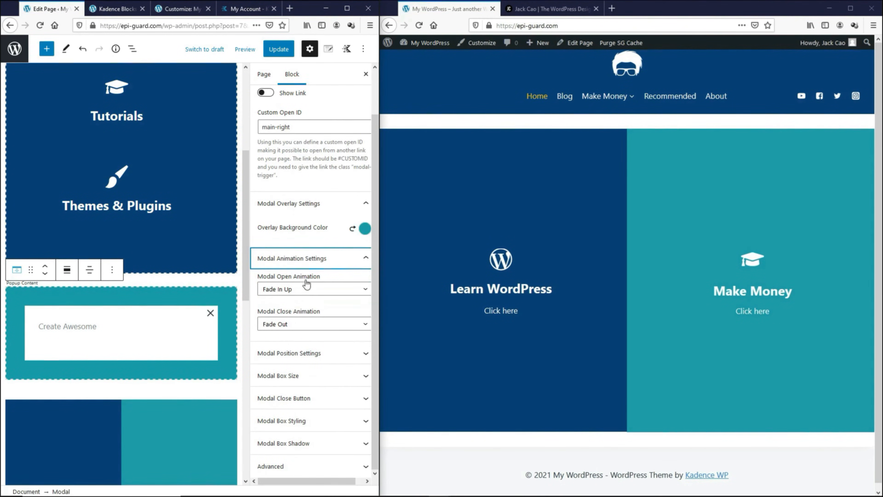
click(306, 288)
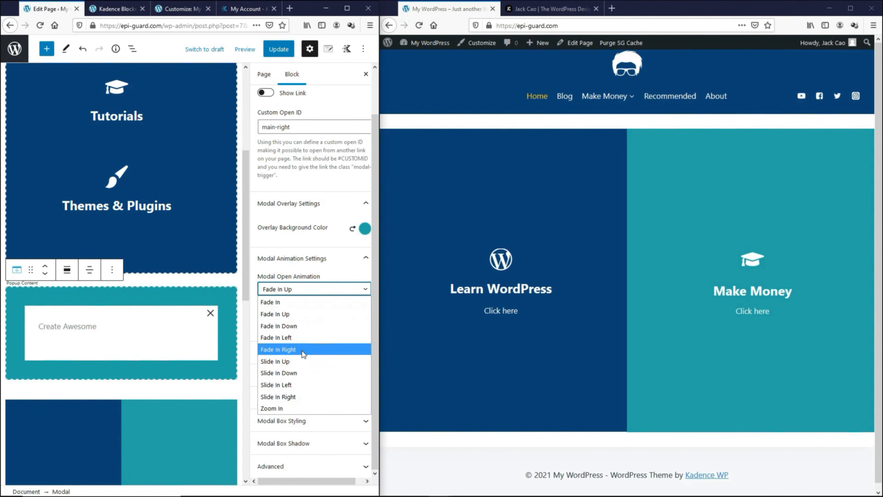
click(298, 397)
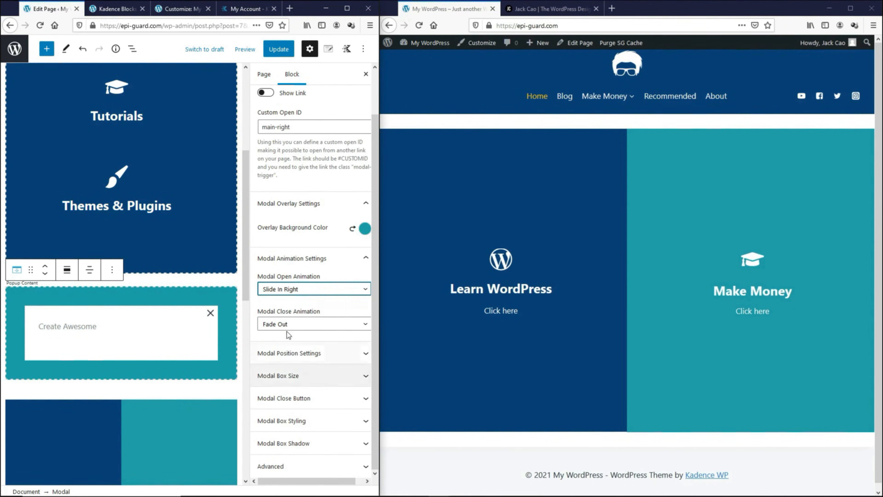
click(296, 351)
click(292, 312)
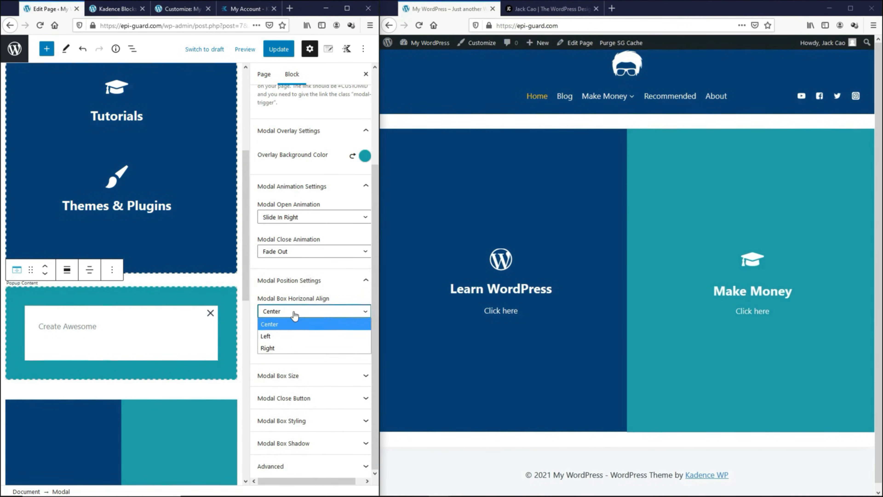
click(293, 348)
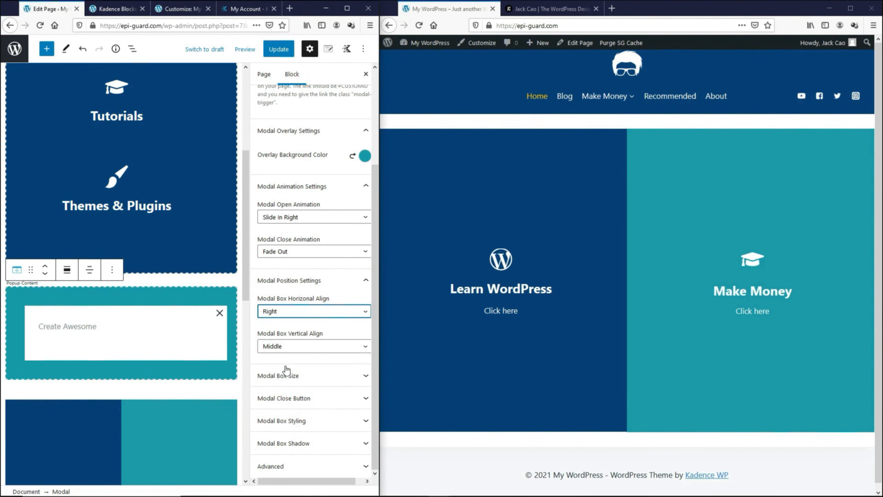
Set the normal X color of the modal's close button to white.
click(286, 373)
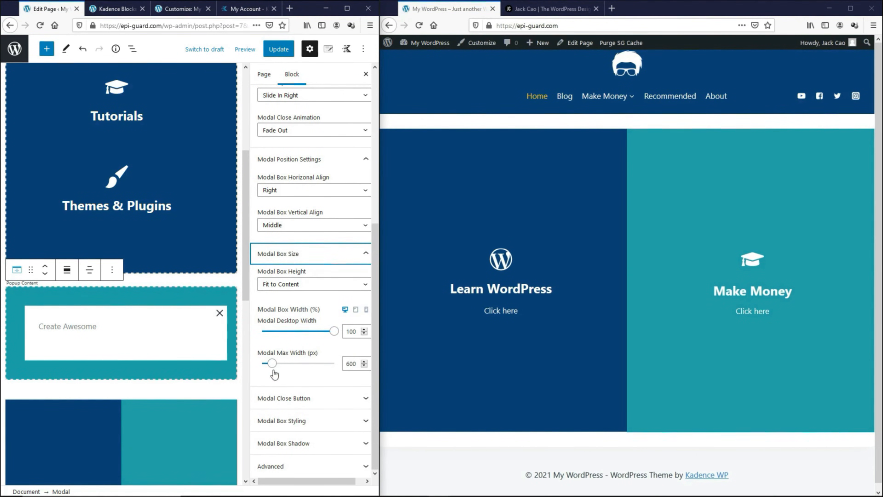
click(282, 399)
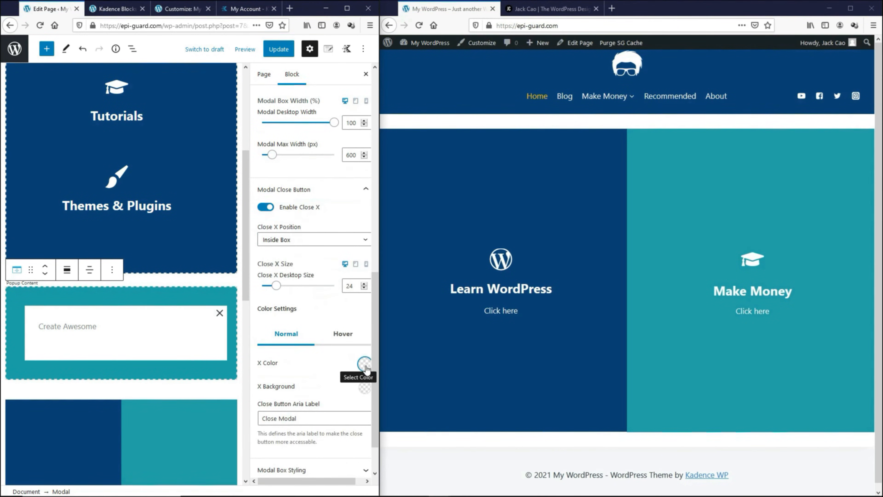
click(365, 364)
drag(273, 256, 230, 211)
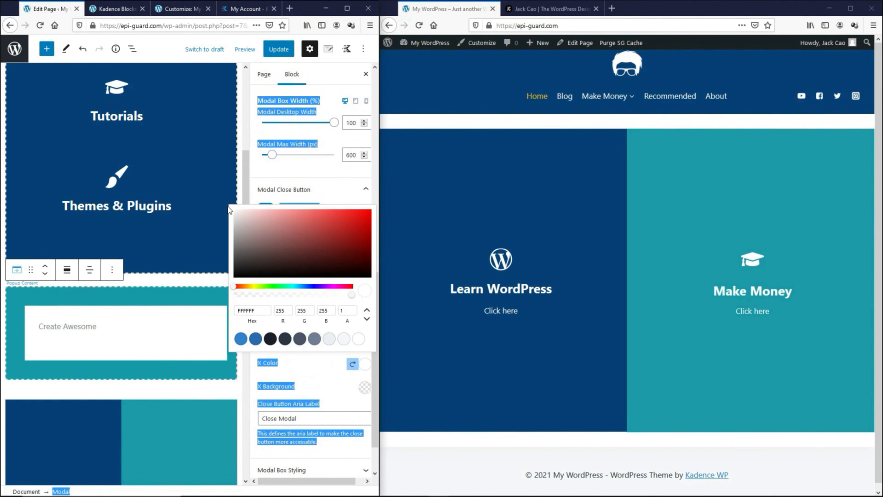
click(315, 374)
Make the modal box background color fully transparent with an alpha of 0.
scroll(315, 372, down, 2)
click(304, 421)
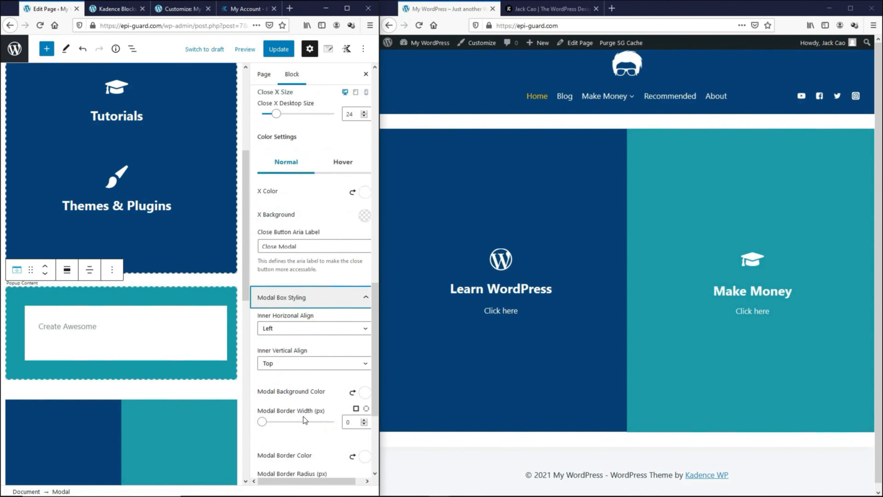
scroll(306, 383, down, 3)
click(363, 280)
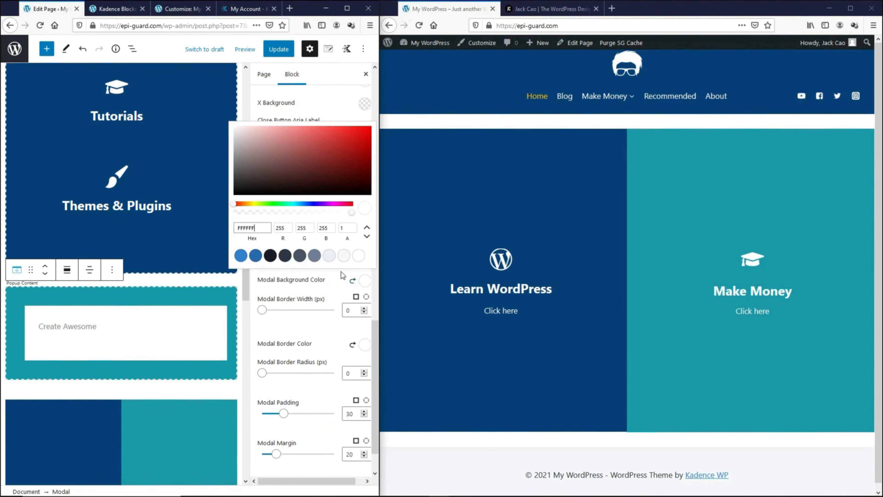
click(343, 227)
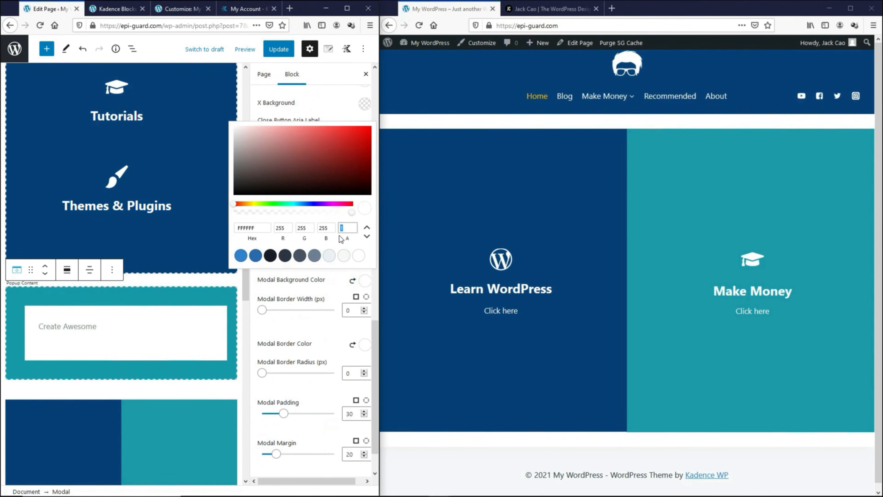
text(0)
click(349, 271)
scroll(325, 329, down, 3)
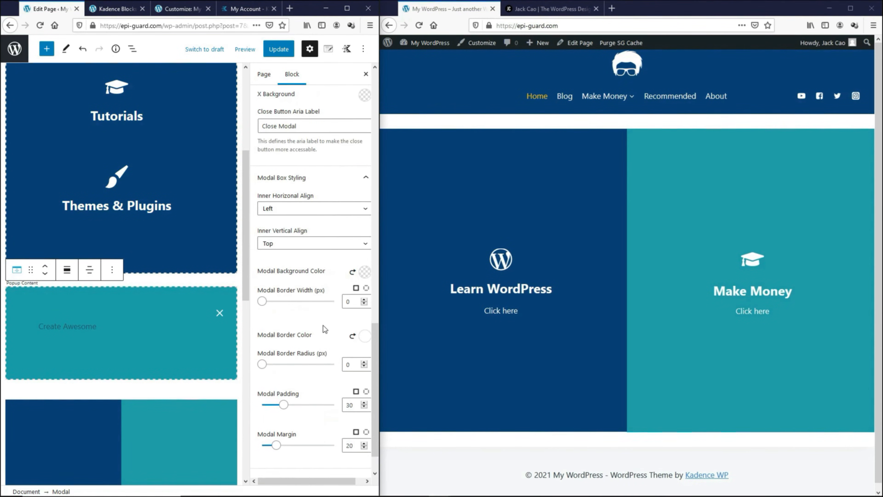
Add an Info Box block inside the new teal modal's popup content.
click(113, 327)
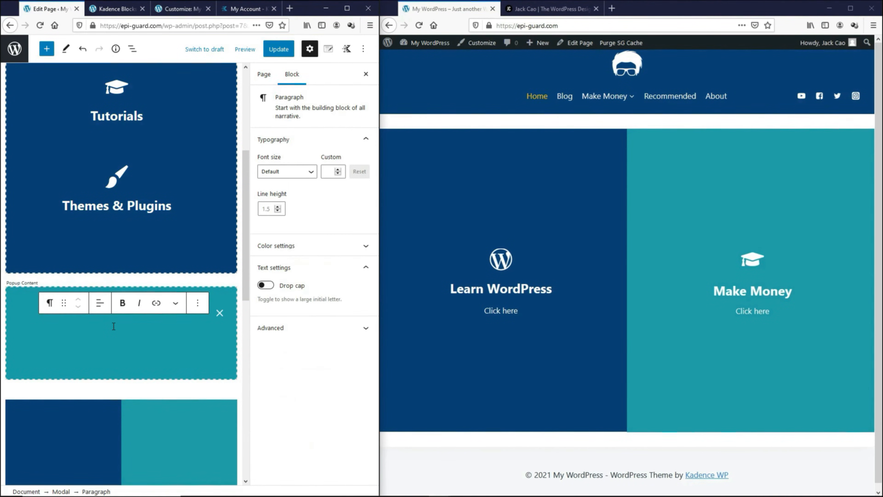
scroll(145, 330, down, 1)
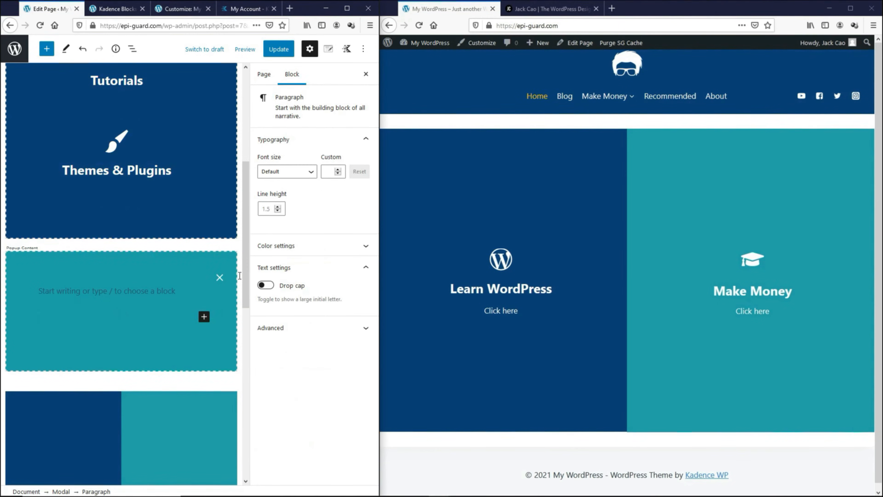
click(204, 291)
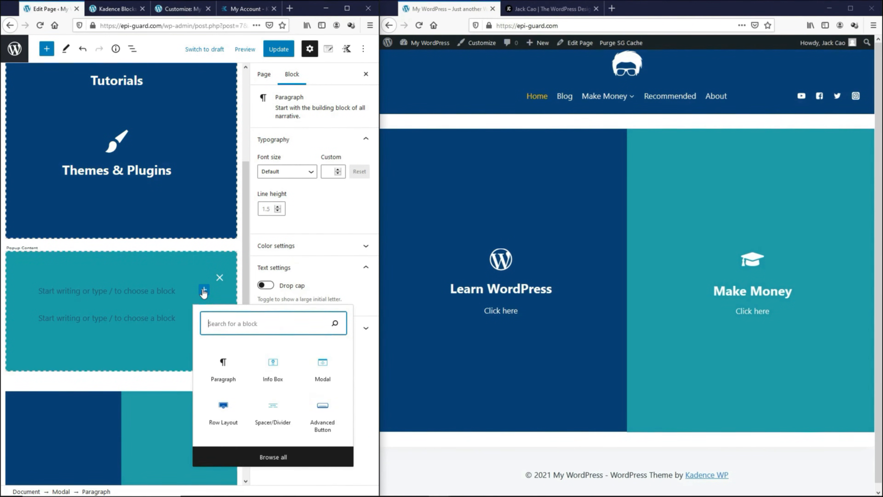
click(273, 369)
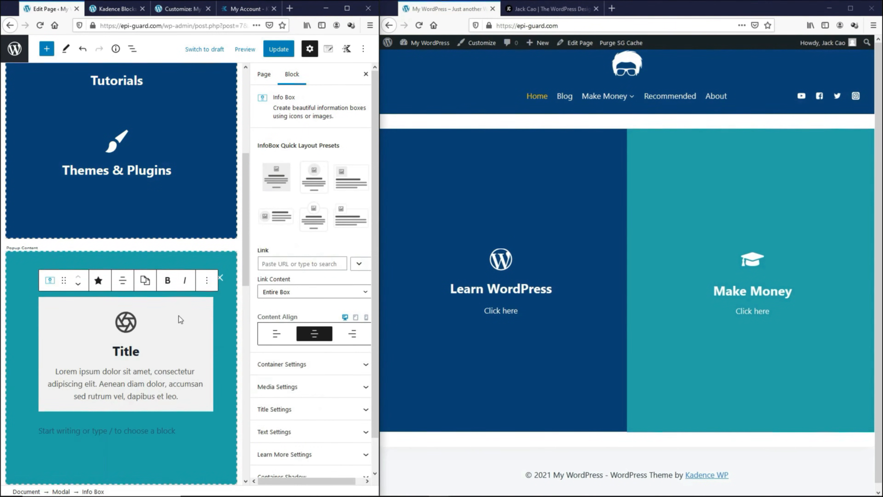
Copy the styles of the "Improve Site Speed" info box and paste them onto the new info box in the teal modal.
scroll(179, 315, up, 5)
click(136, 107)
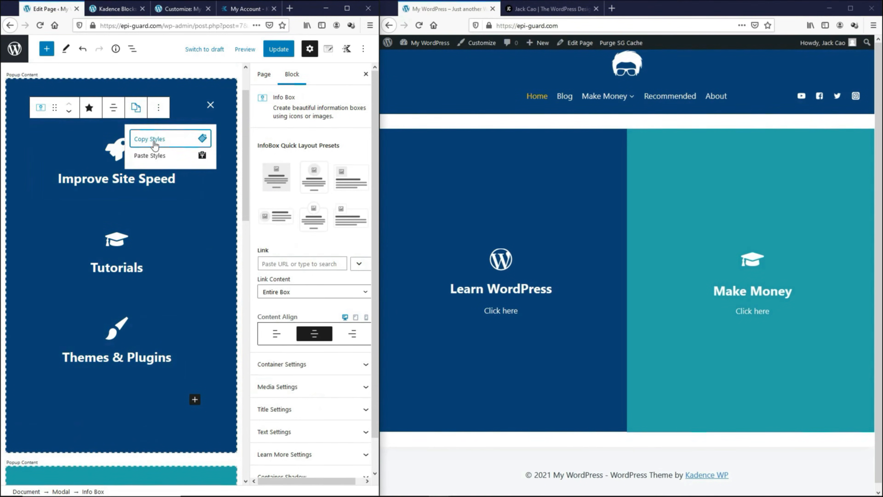
click(155, 152)
scroll(155, 153, down, 6)
click(153, 291)
click(145, 234)
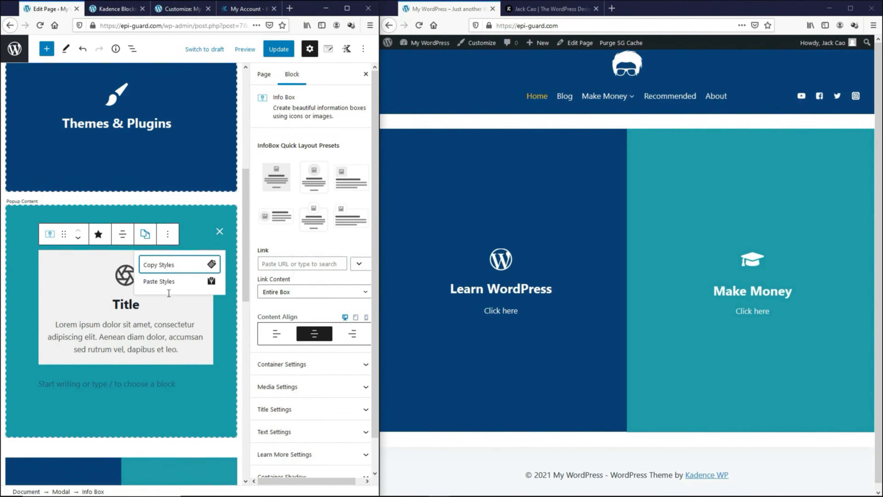
click(164, 282)
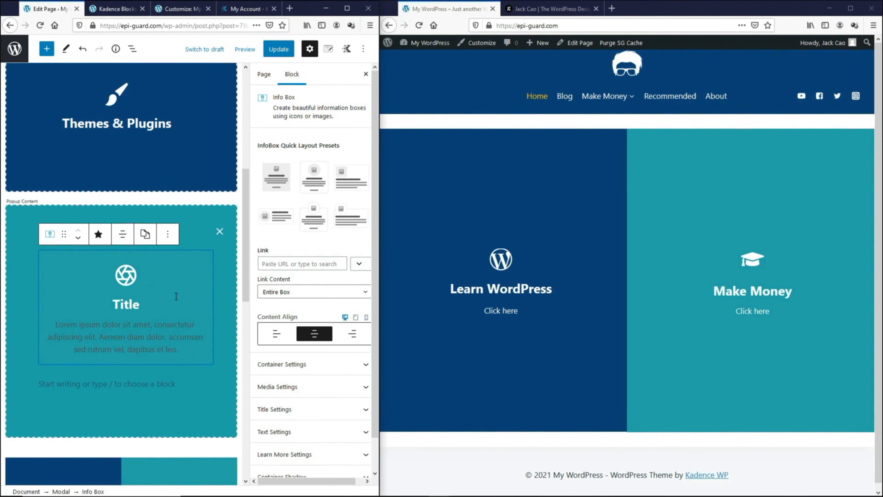
Make the new info box's normal container background transparent with an alpha of 0.
click(280, 364)
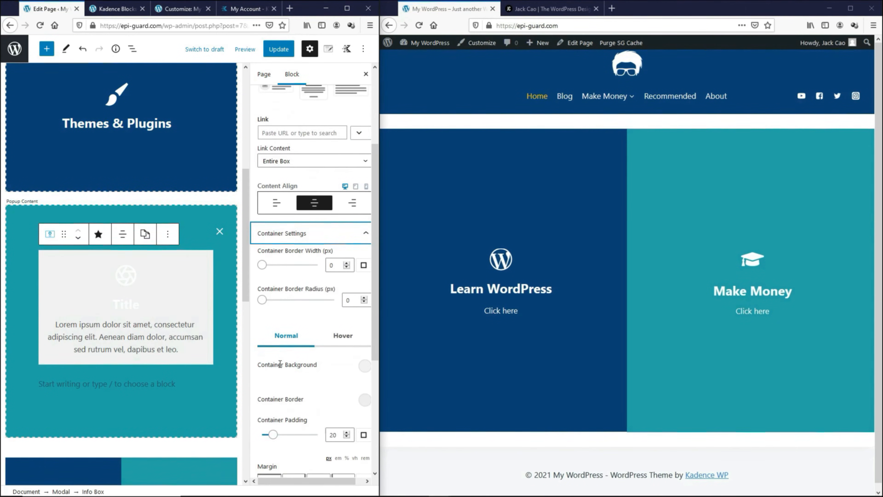
click(365, 367)
double_click(343, 312)
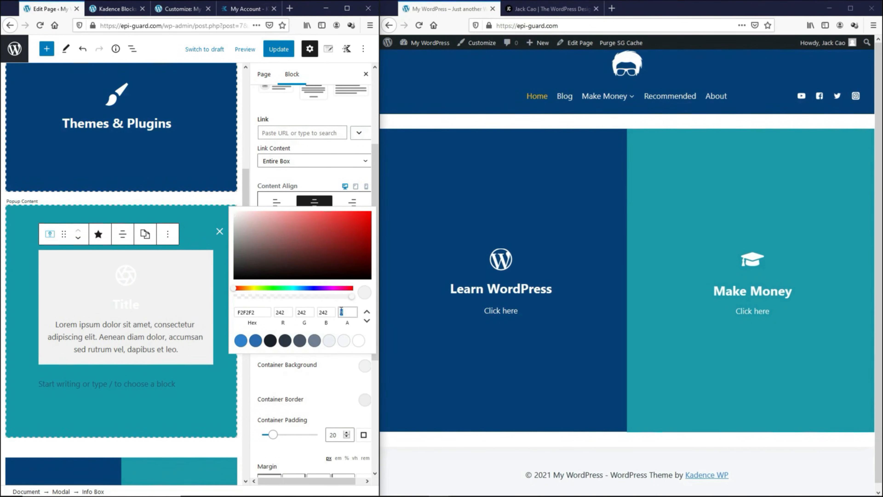
text(0)
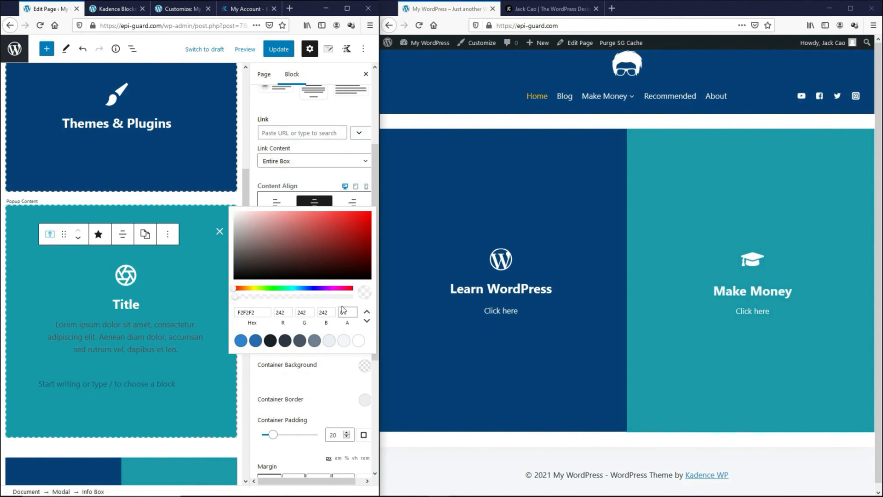
click(351, 376)
Set the new info box's container hover background color to DDDBCB.
click(343, 344)
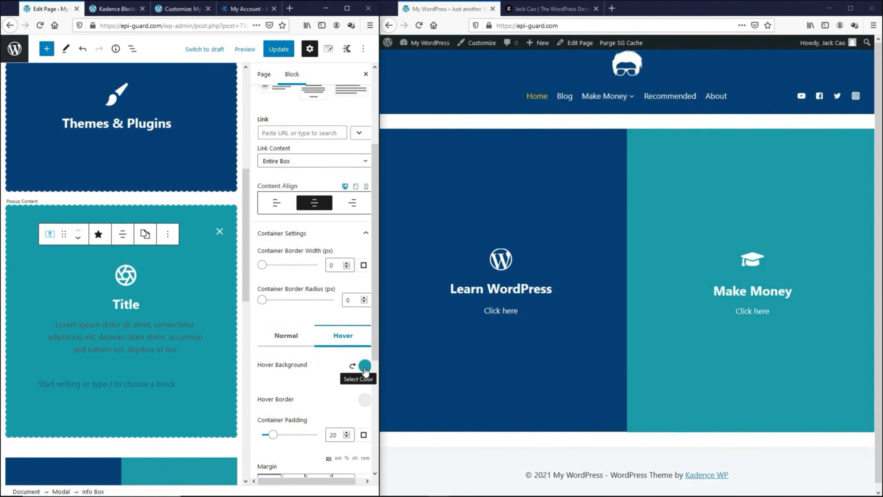
click(364, 368)
click(238, 313)
text(DDD)
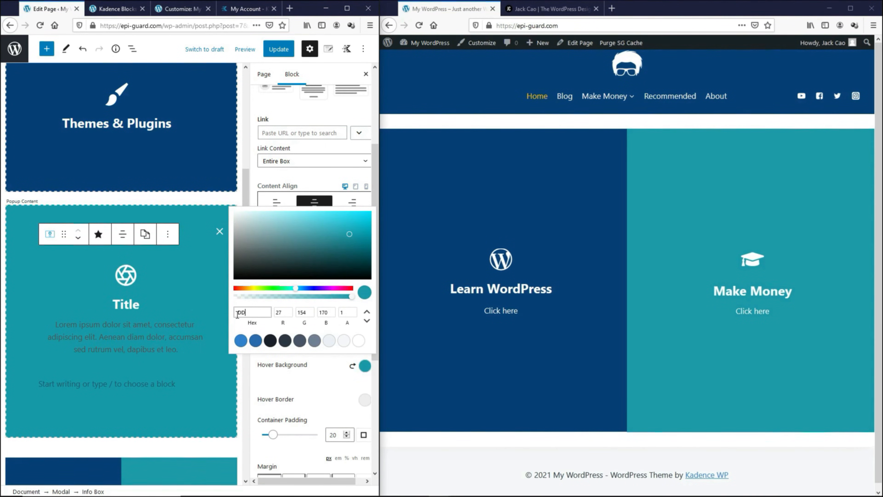
text(BCB)
click(312, 370)
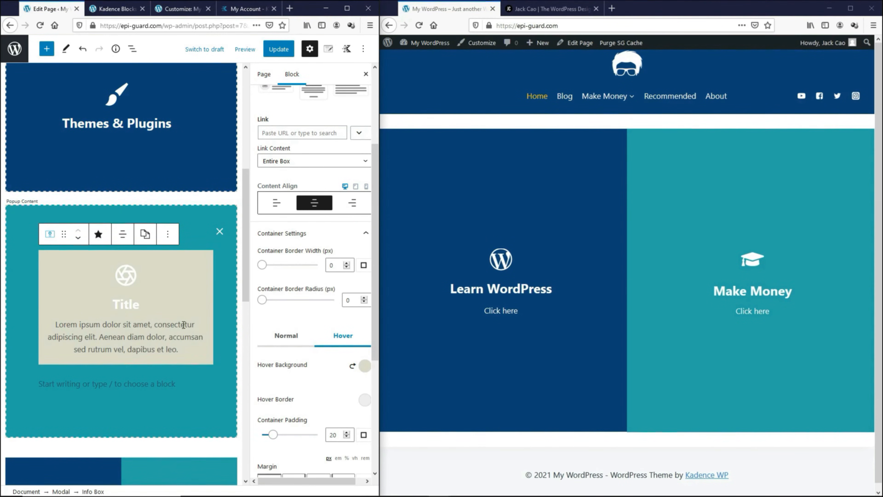
click(296, 233)
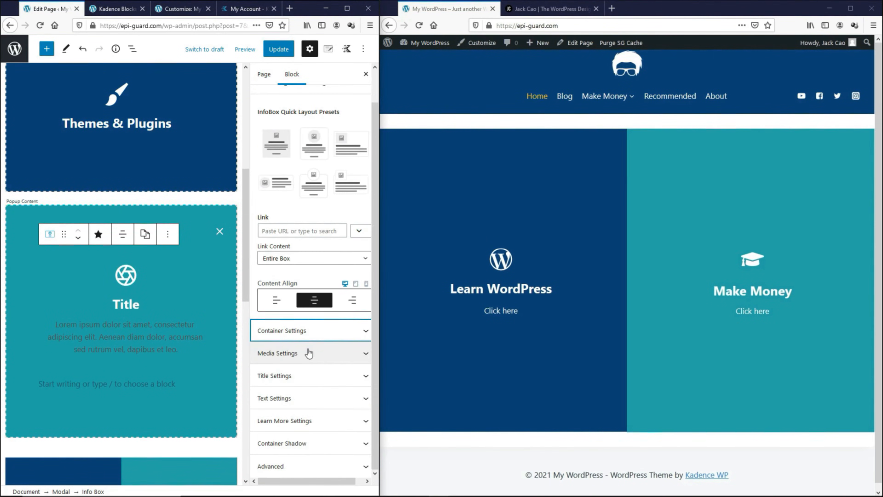
Search the info box icons for "people" and choose the icon of two people carrying a box.
click(308, 353)
scroll(278, 209, down, 5)
click(289, 198)
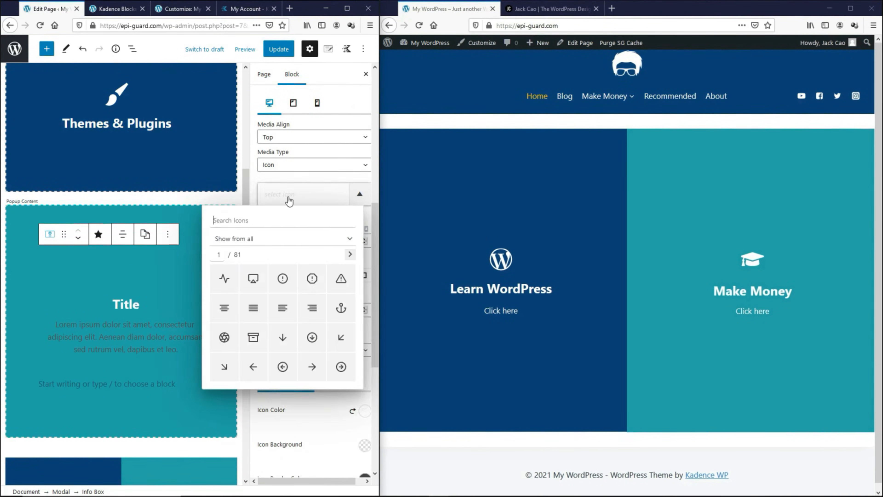
text(people)
click(253, 278)
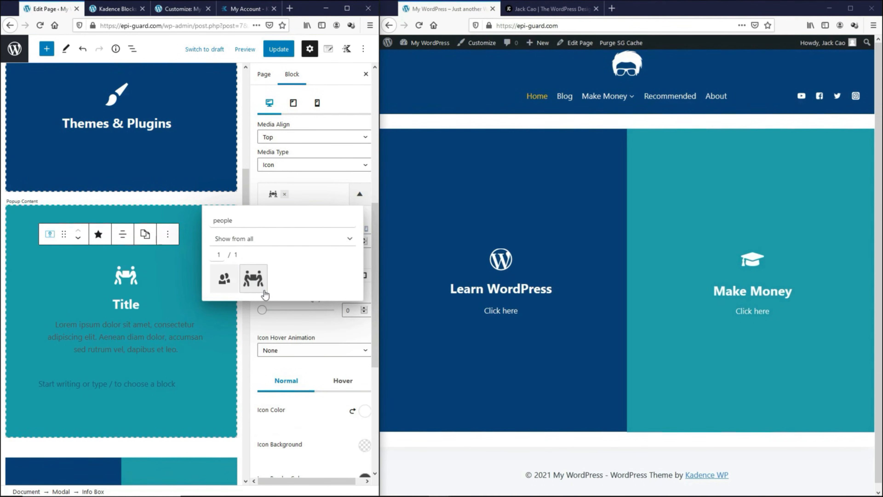
click(278, 320)
Set the info box's icon hover color to black (000000).
scroll(278, 320, down, 2)
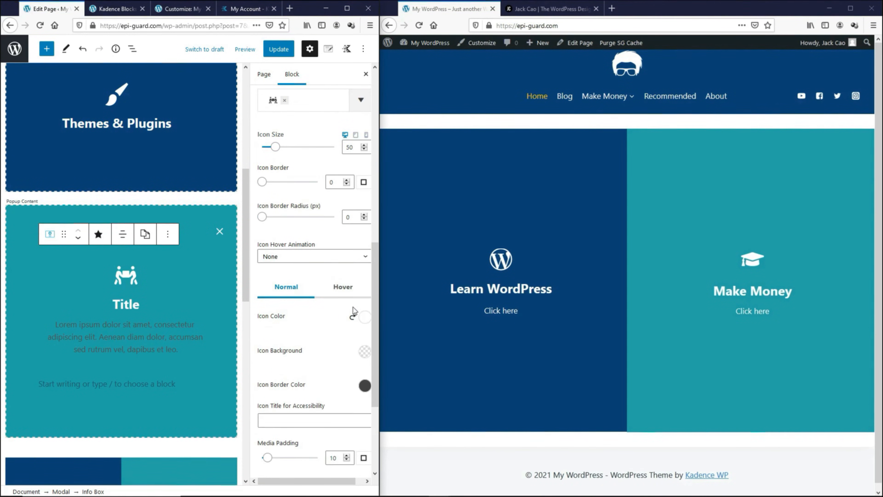
click(341, 293)
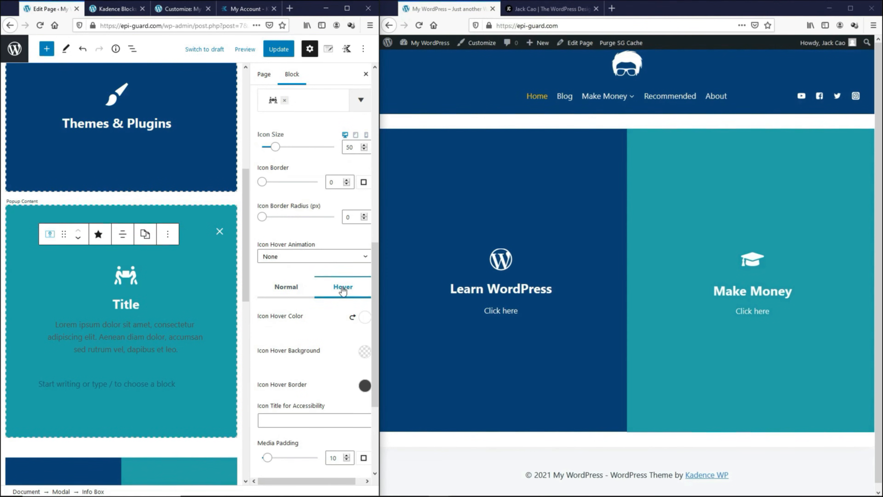
click(365, 317)
click(261, 217)
drag(261, 218, 183, 276)
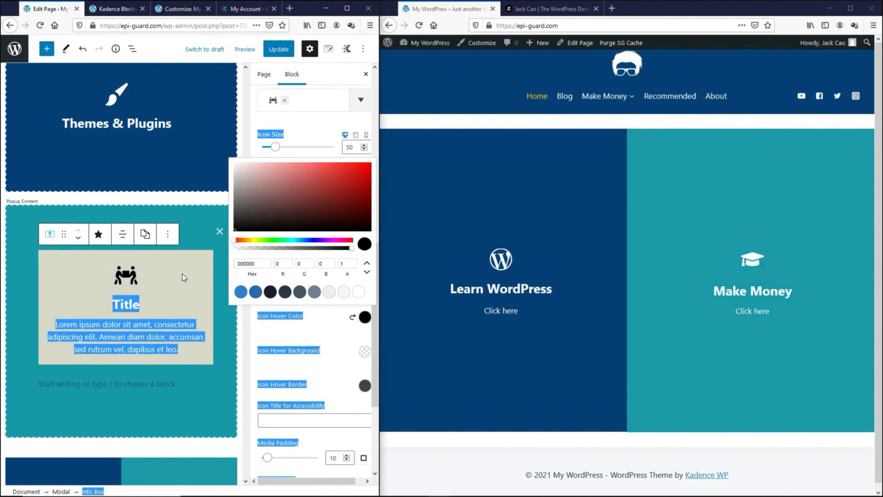
Set the info box's title hover color to black.
click(183, 276)
scroll(314, 330, down, 1)
scroll(314, 330, down, 3)
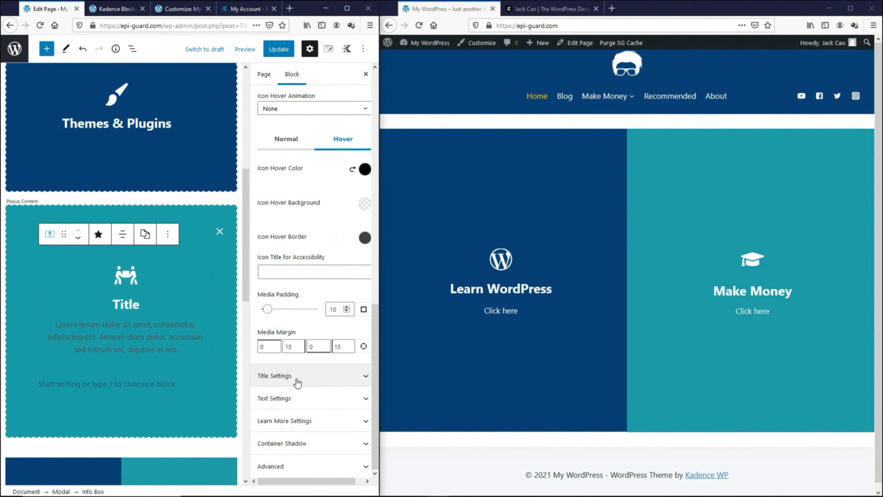
click(296, 377)
scroll(295, 378, down, 5)
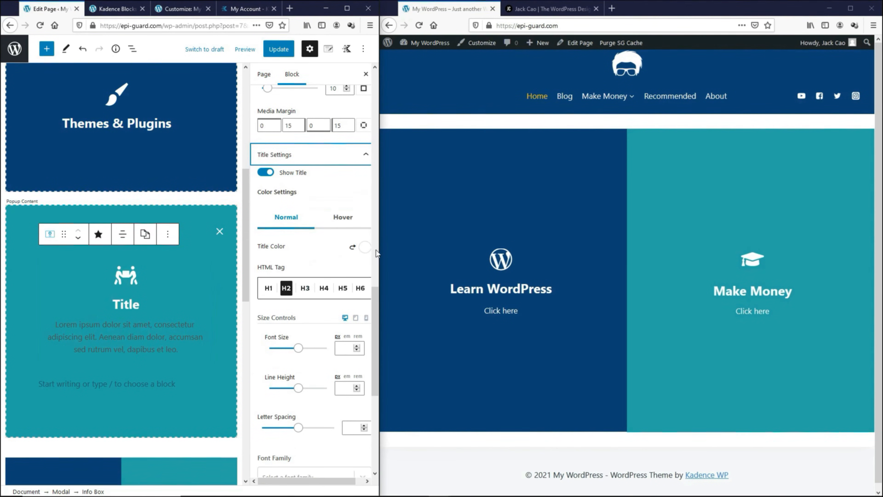
click(348, 223)
click(363, 247)
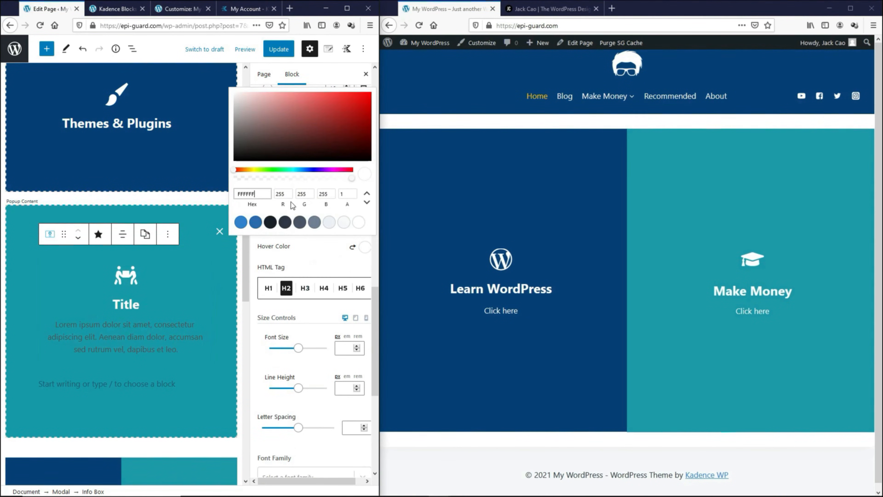
click(248, 157)
click(327, 257)
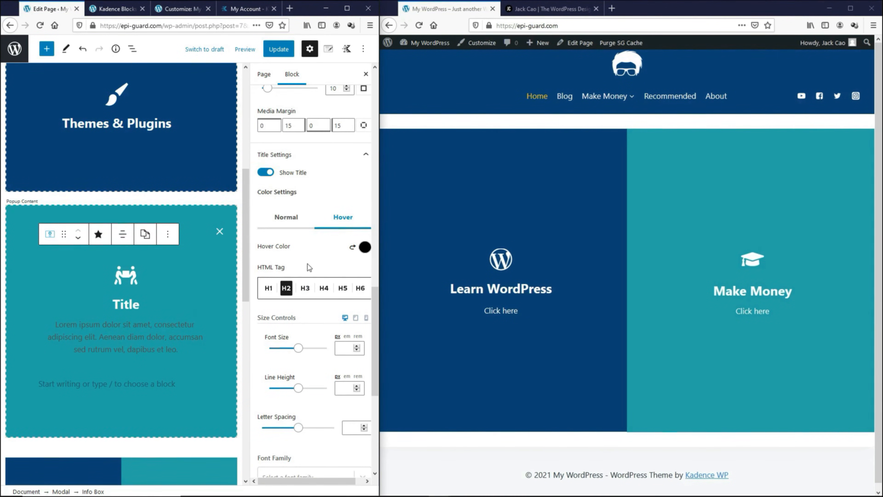
Hide the description text of the info box with the people-carrying-box icon.
scroll(309, 265, down, 7)
click(278, 398)
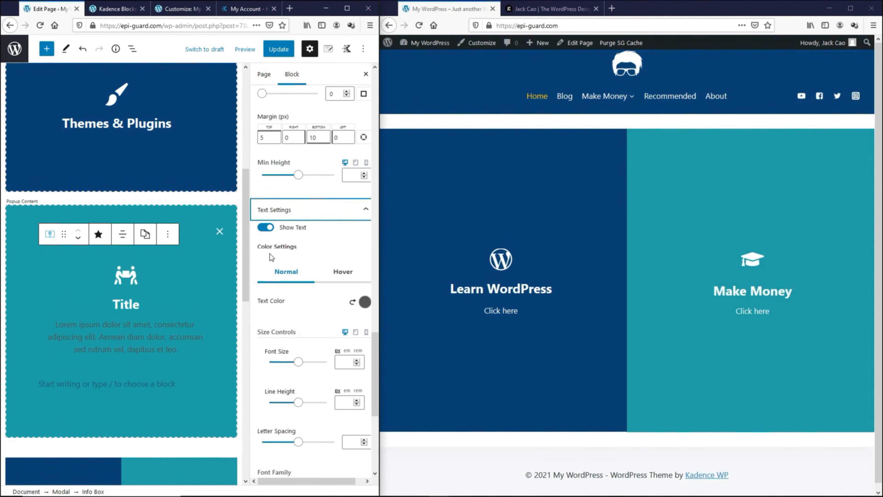
click(266, 223)
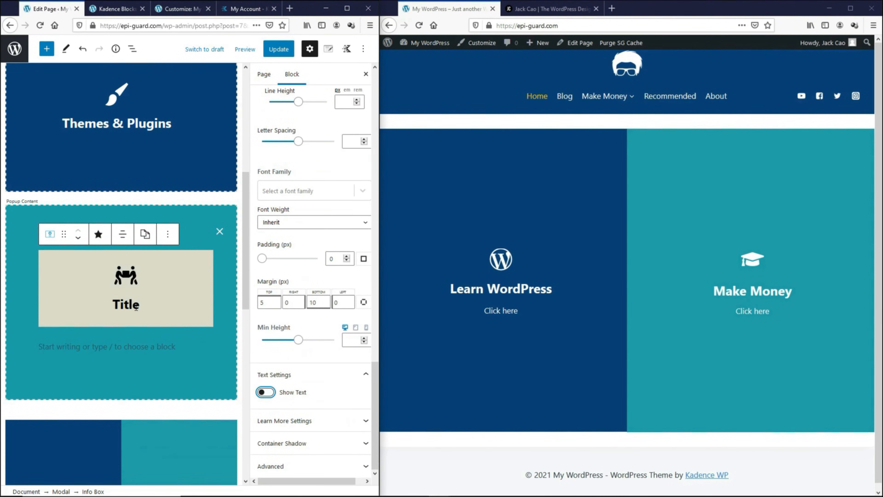
Replace the info box's title with "Start Online Business".
click(121, 305)
double_click(124, 306)
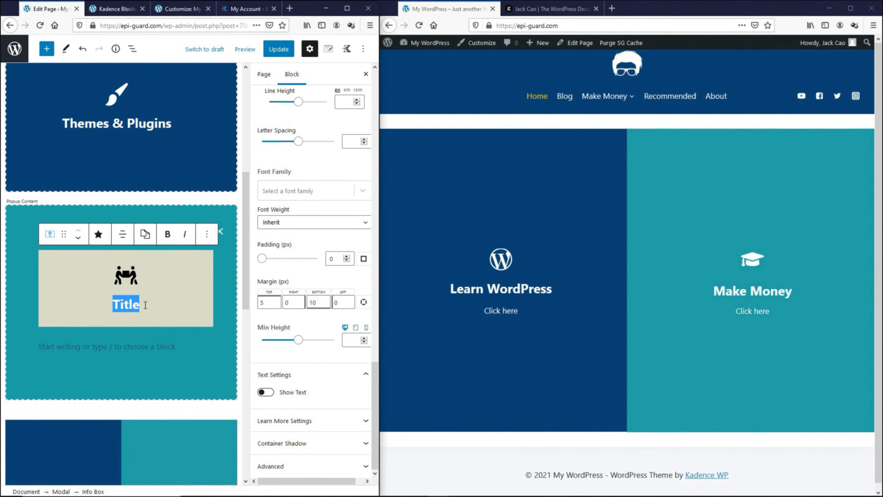
text(Start Online Business)
Add a second info box below "Start Online Business" in the teal modal.
click(196, 350)
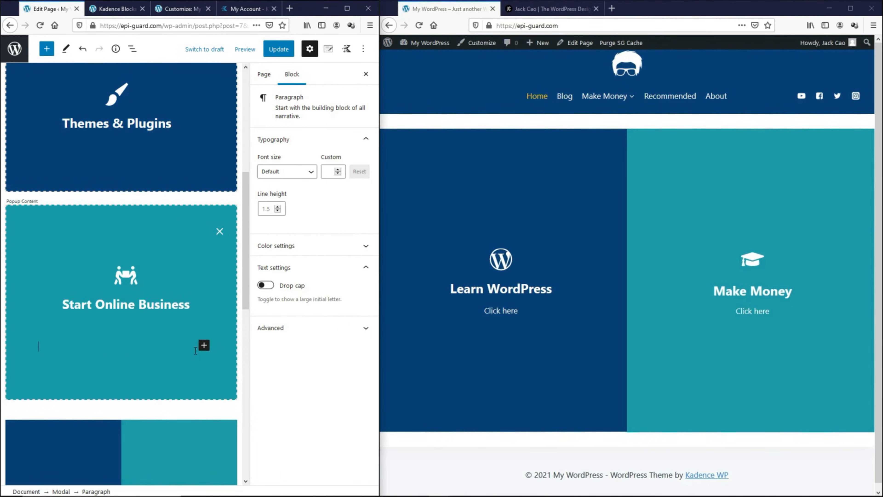
click(204, 347)
click(223, 232)
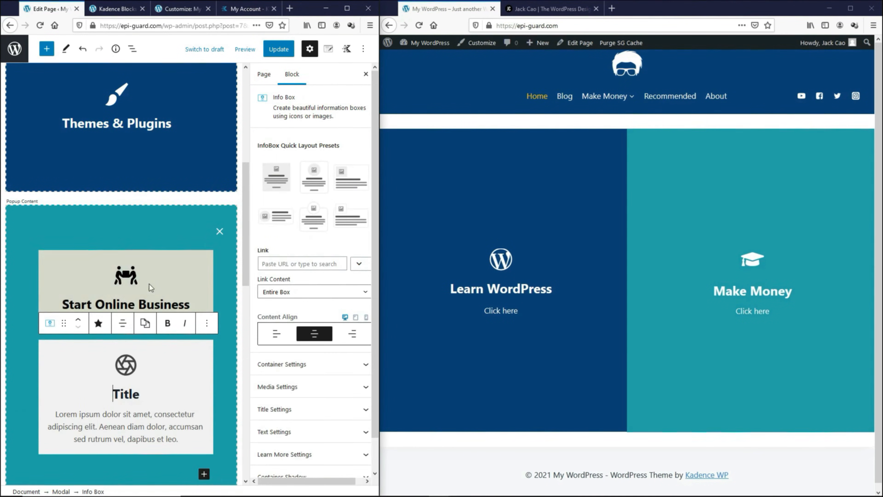
Copy the styles of the "Start Online Business" info box and paste them onto the new info box below.
click(150, 284)
click(143, 235)
click(151, 265)
click(150, 370)
click(145, 306)
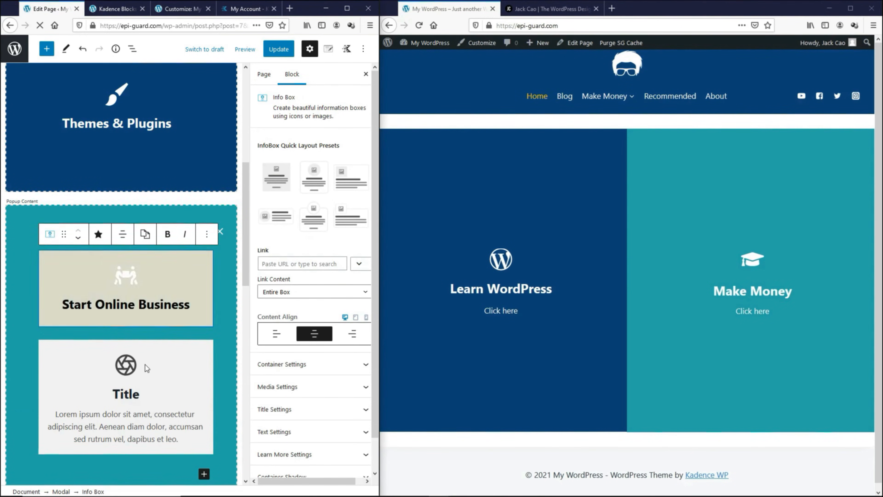
click(145, 366)
click(145, 324)
click(160, 371)
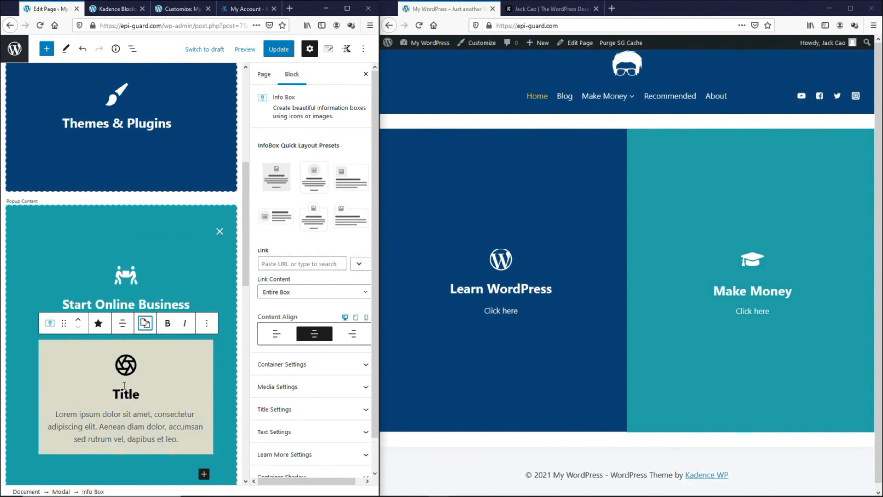
Make the second info box's normal container background transparent with an alpha of 0.
click(294, 364)
scroll(333, 278, down, 3)
click(362, 274)
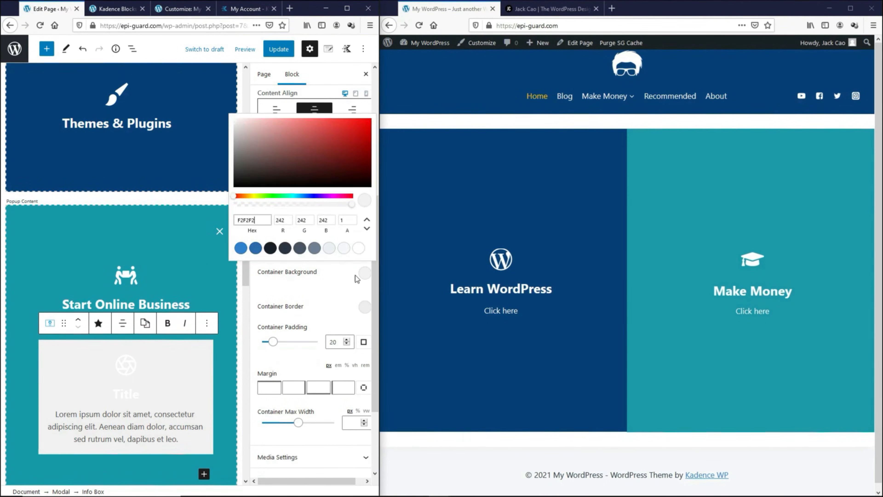
click(341, 221)
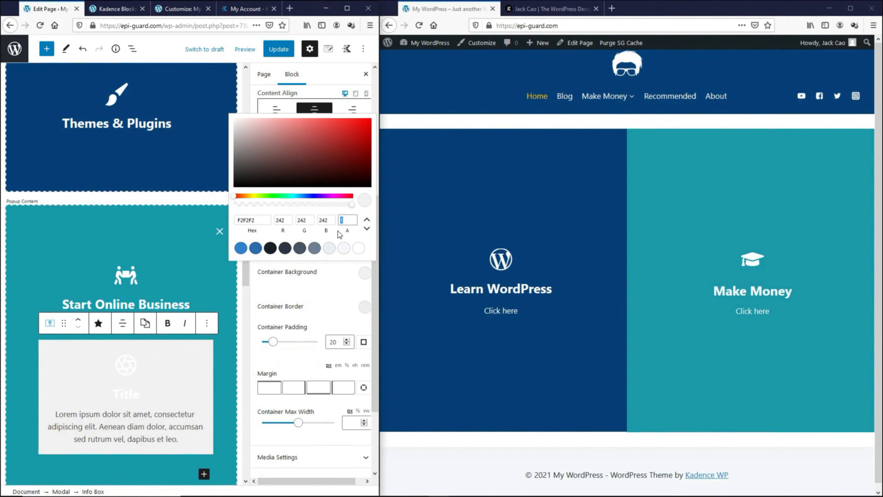
text(0)
click(342, 281)
scroll(339, 285, down, 3)
click(285, 376)
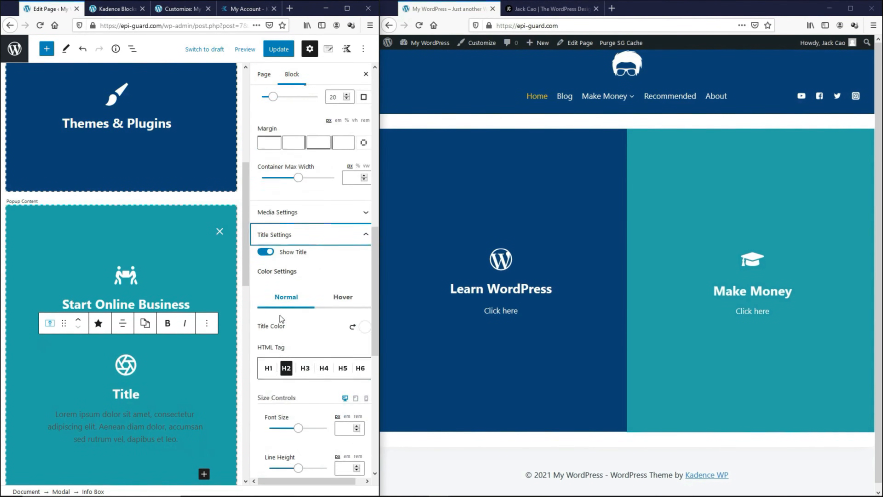
click(266, 172)
scroll(311, 317, up, 3)
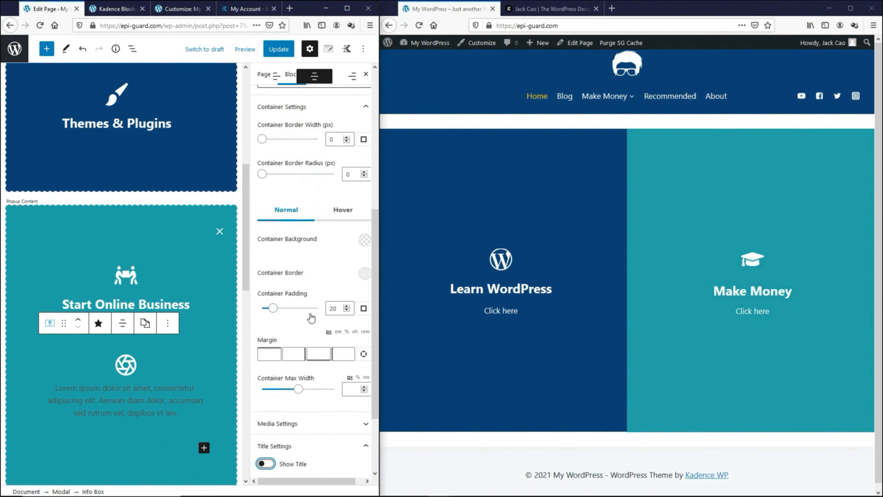
scroll(314, 294, up, 1)
scroll(313, 295, down, 3)
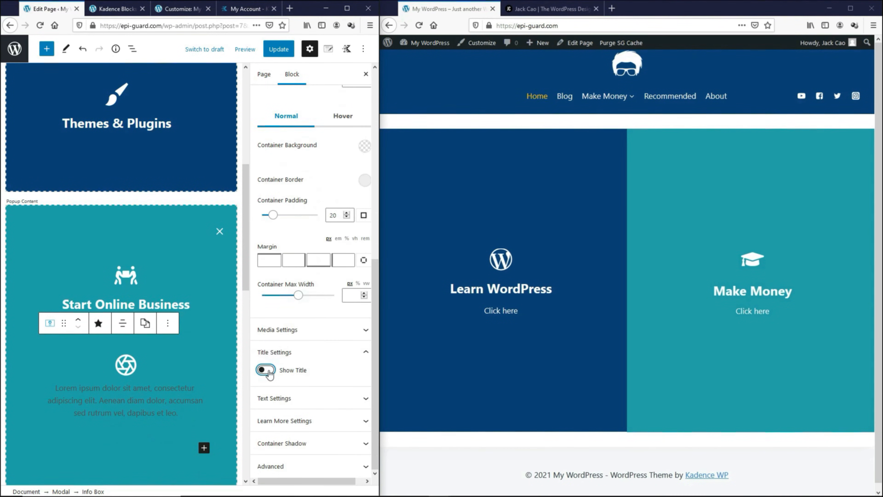
click(268, 371)
Hide the second info box's description text while keeping its title.
scroll(276, 397, down, 5)
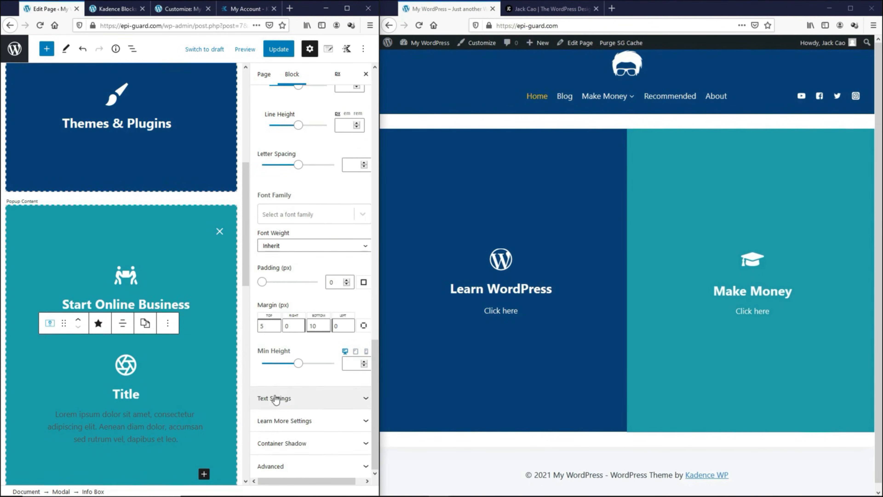
click(276, 399)
click(265, 220)
Replace the second info box's icon with a solid briefcase found by searching the icons for "brie".
scroll(283, 271, up, 5)
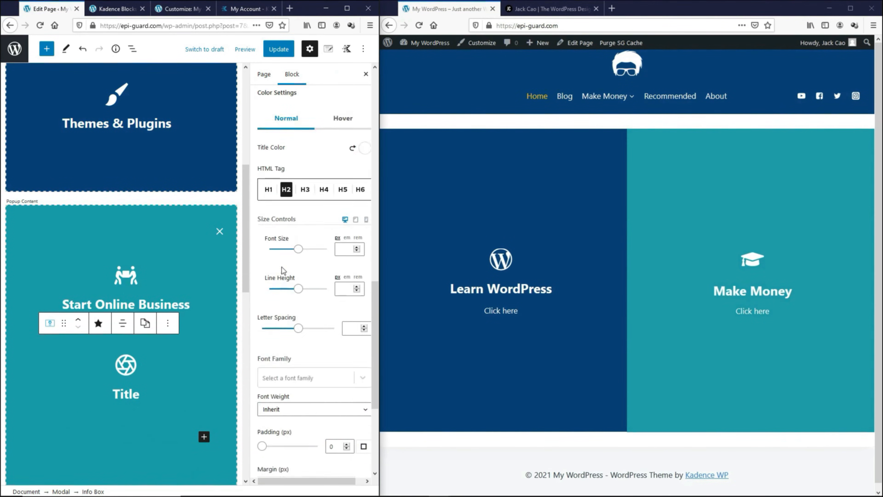
scroll(282, 270, up, 5)
click(285, 273)
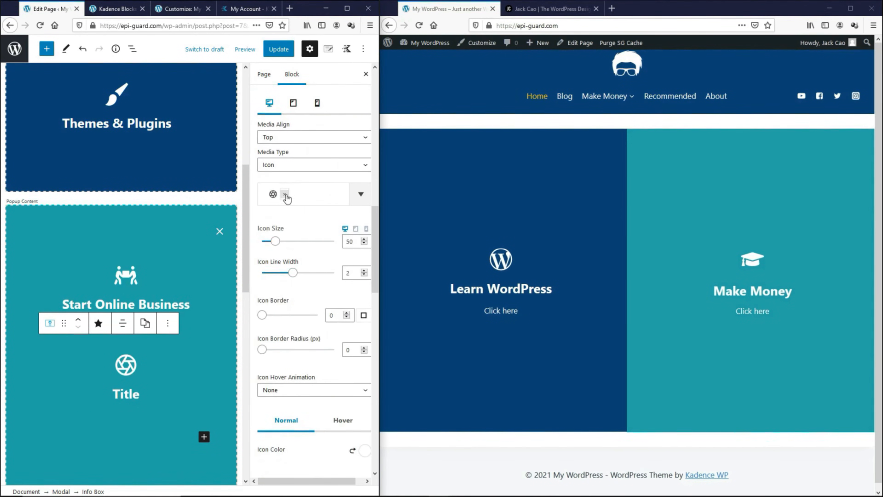
click(285, 195)
click(294, 205)
text(brie)
click(312, 279)
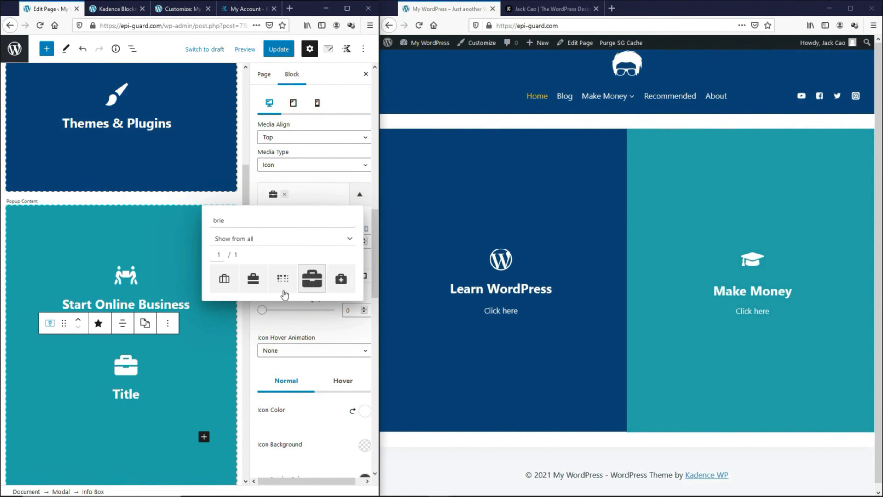
Replace the second info box's title with "Start Side Hustle".
click(115, 395)
double_click(113, 395)
text(S)
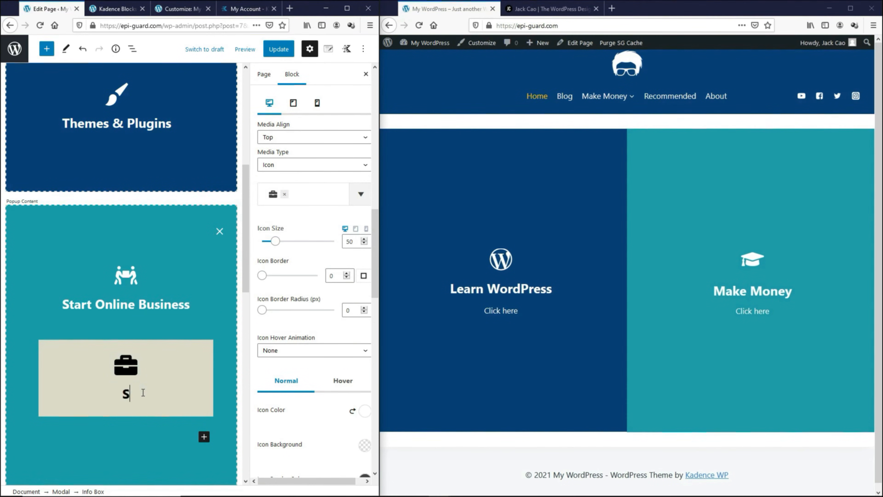
text(tart Side Hustle)
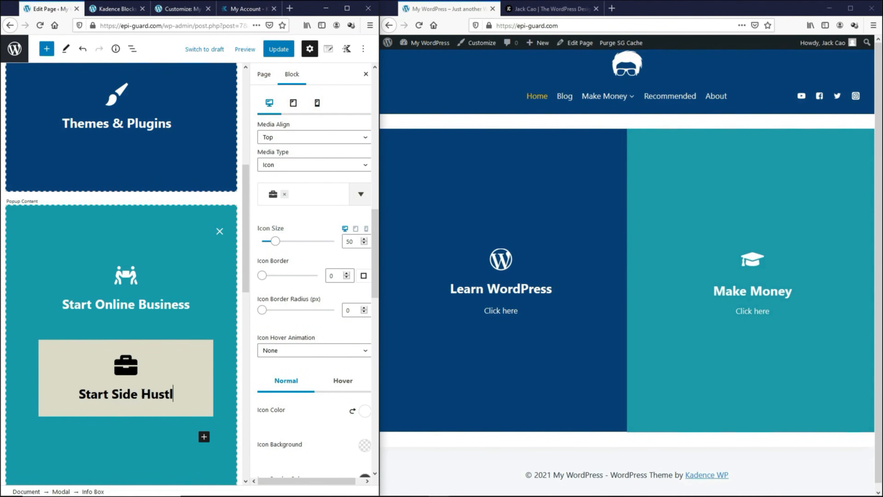
click(138, 369)
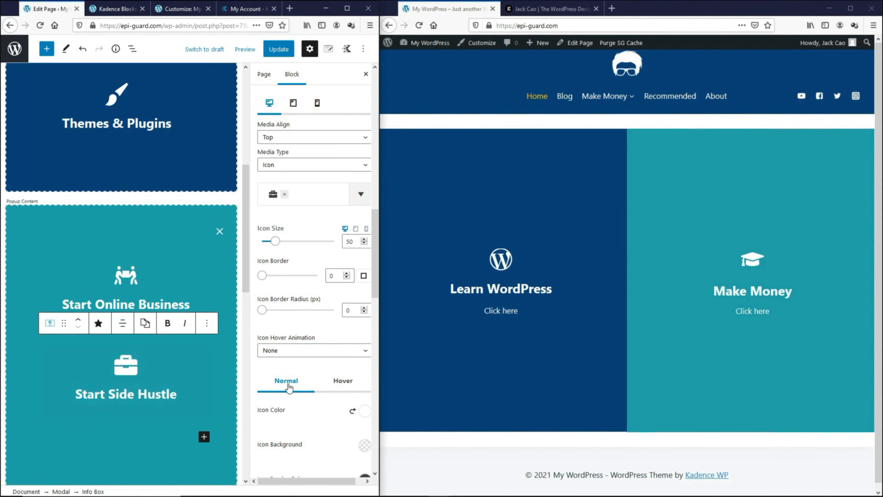
Look up the teal modal's custom open ID and set the "Make Money" info box's link to #main-right.
click(107, 222)
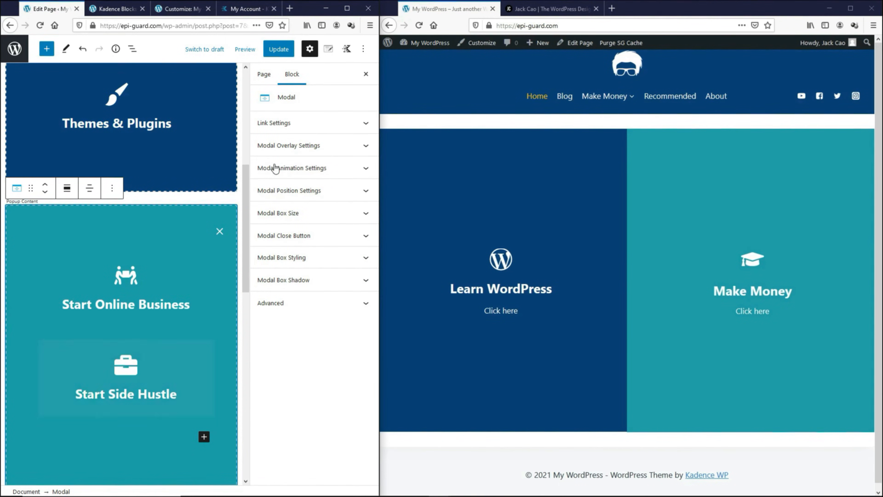
click(288, 122)
drag(292, 174, 257, 175)
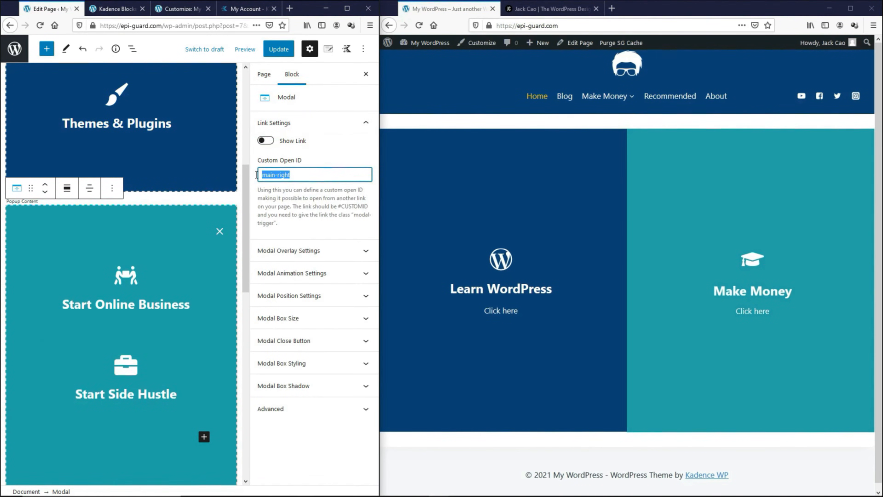
scroll(185, 226, down, 10)
scroll(190, 201, up, 3)
click(191, 249)
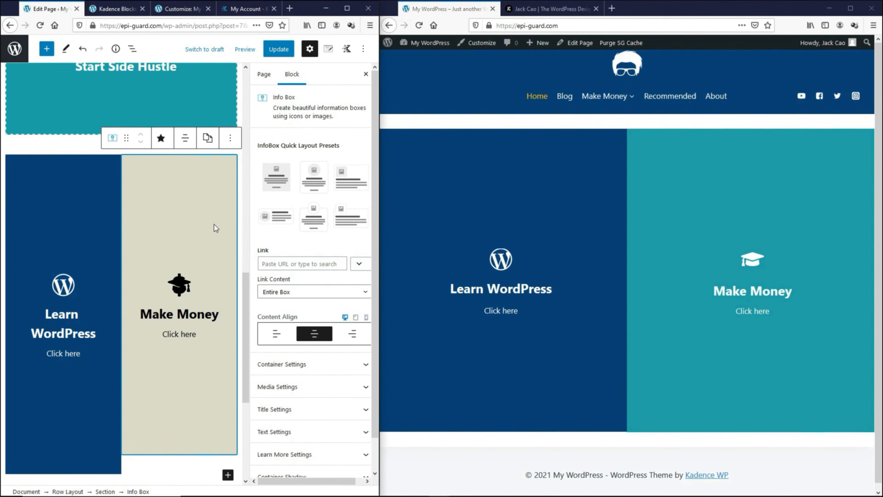
scroll(314, 285, down, 2)
click(297, 230)
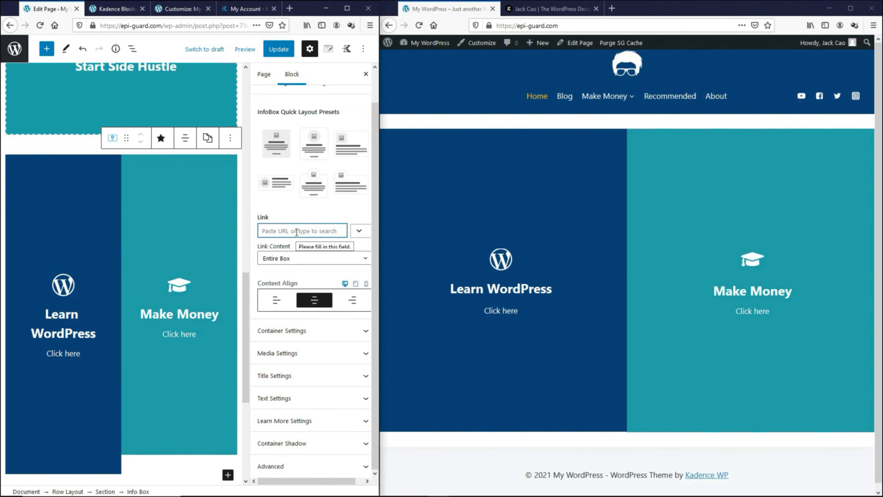
text(#main-right)
Copy the class name modal-trigger from the teal modal's link settings description.
scroll(298, 231, up, 2)
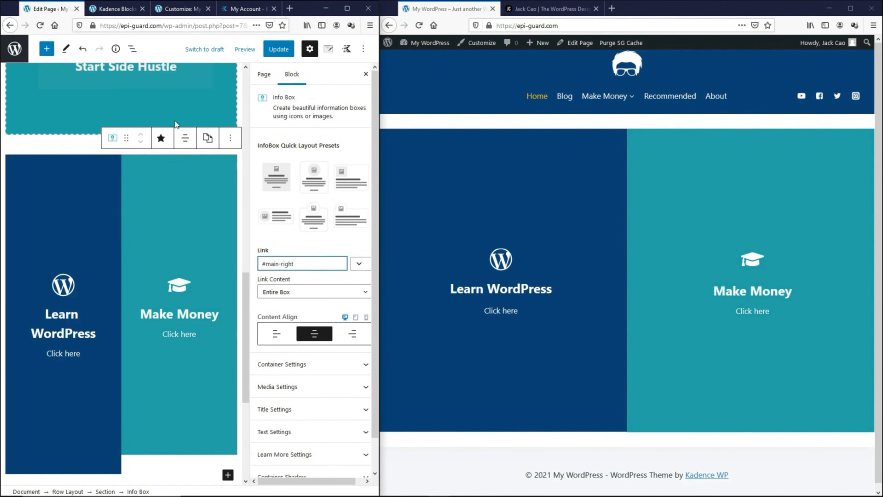
scroll(184, 135, up, 6)
click(174, 126)
click(282, 123)
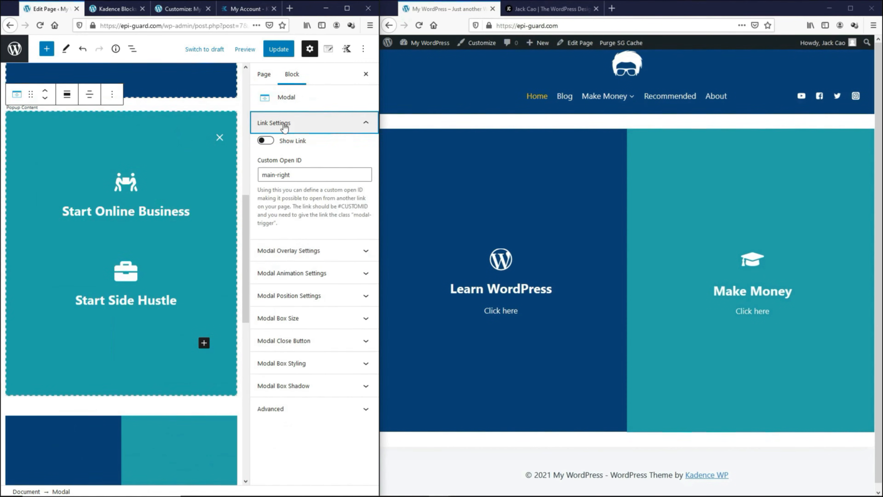
drag(354, 215, 274, 224)
key(ctrl+c)
Add modal-trigger as an additional CSS class on the "Make Money" info box.
scroll(202, 204, down, 10)
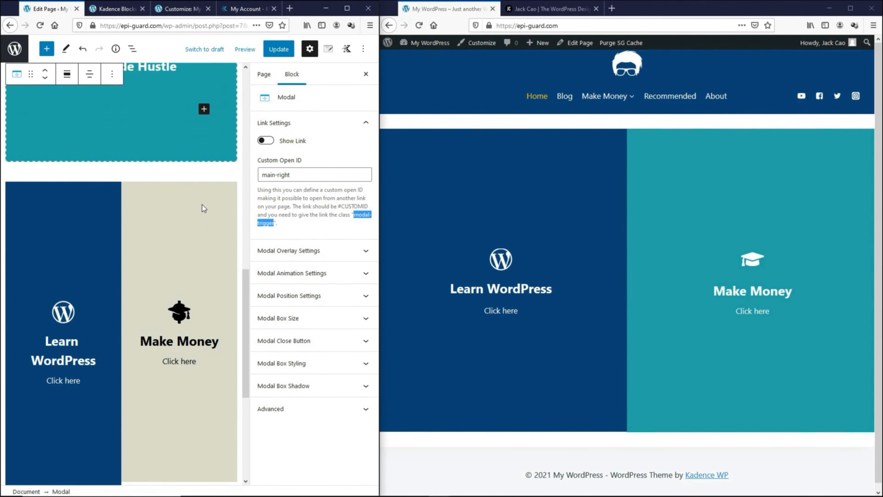
click(202, 204)
scroll(295, 398, down, 2)
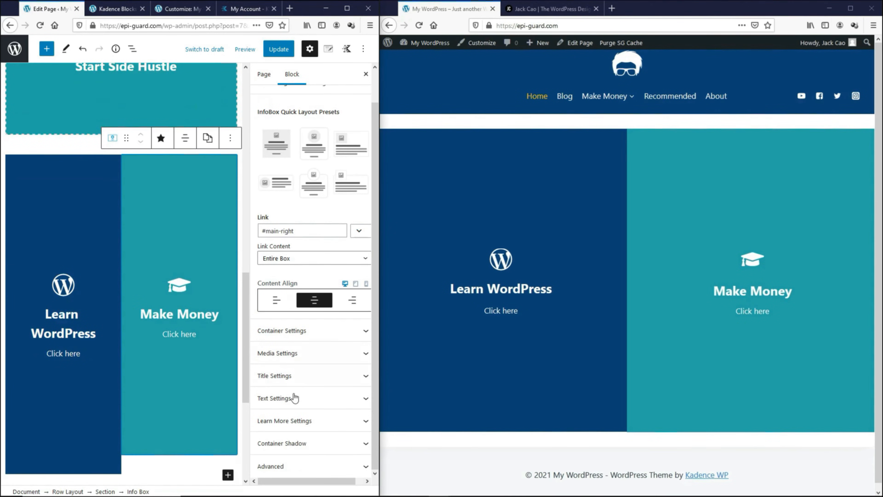
click(281, 463)
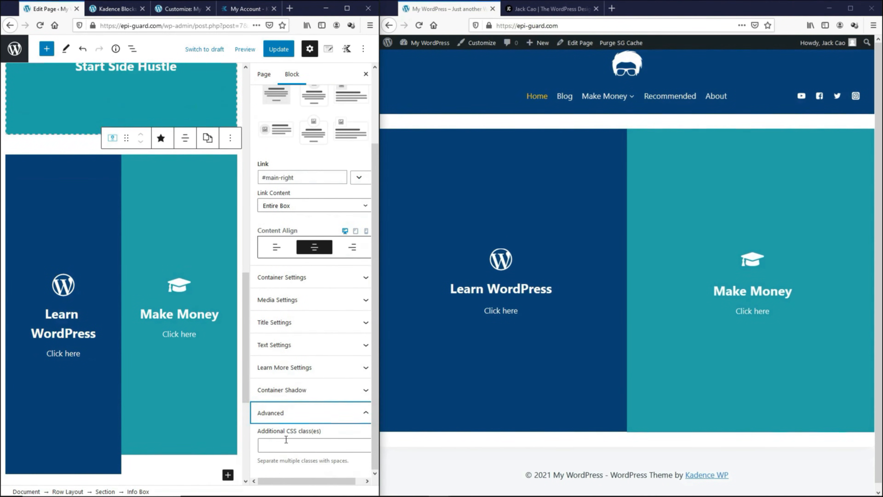
click(285, 441)
key(ctrl+v)
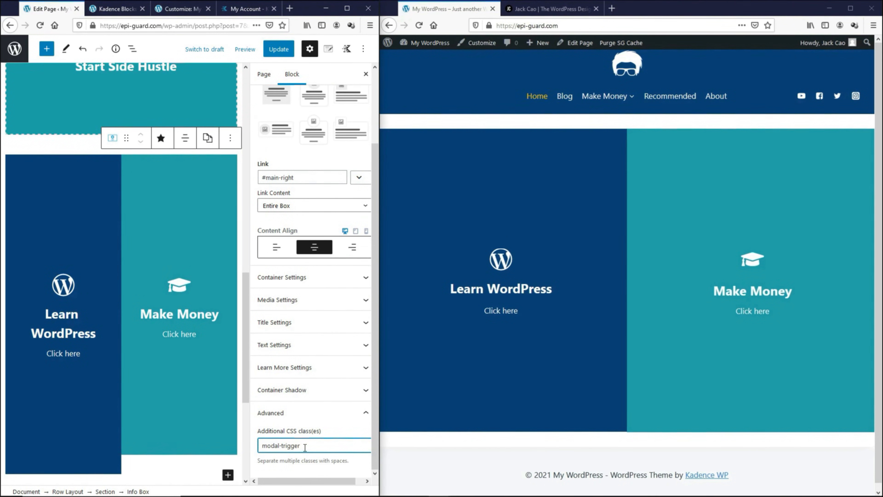
Update the page and reload the live home page in the other browser window.
click(279, 52)
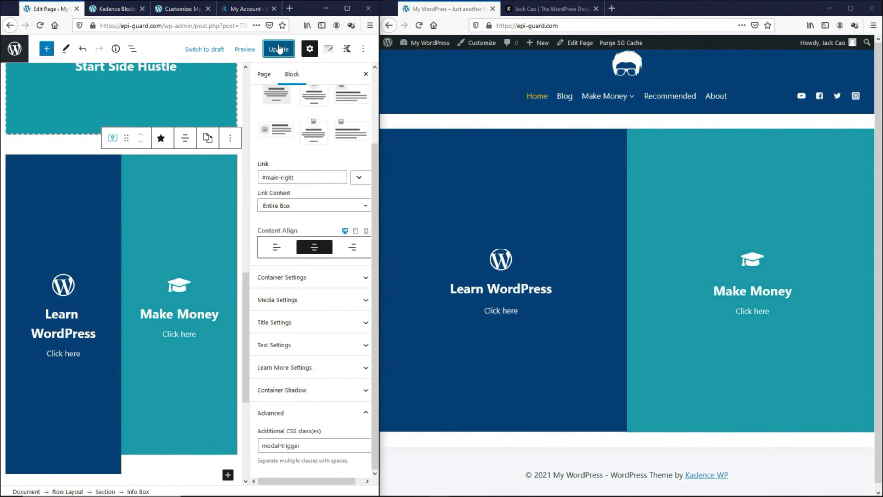
click(419, 26)
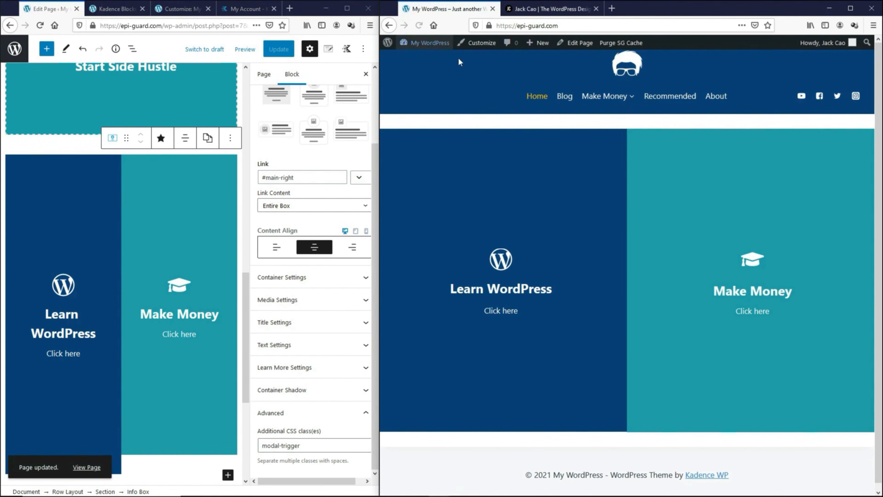
Test the "Make Money" popup on the live home page, close it, and review the About section on the reference site.
click(719, 198)
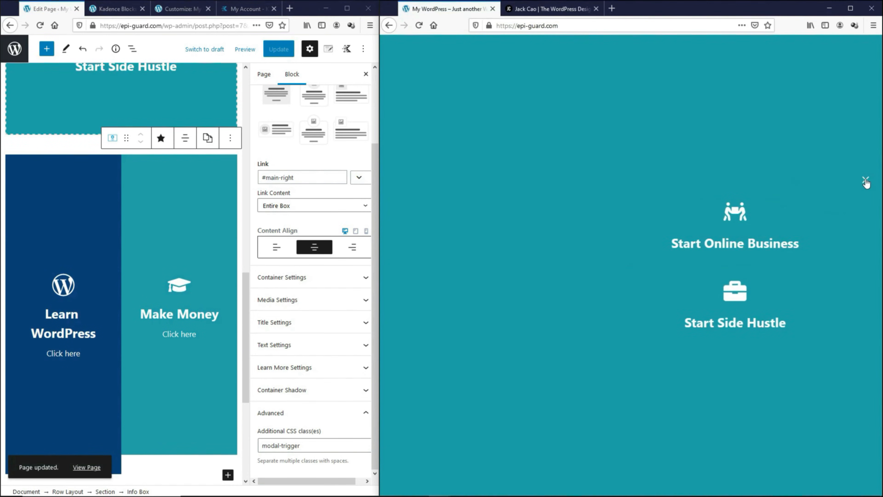
click(866, 181)
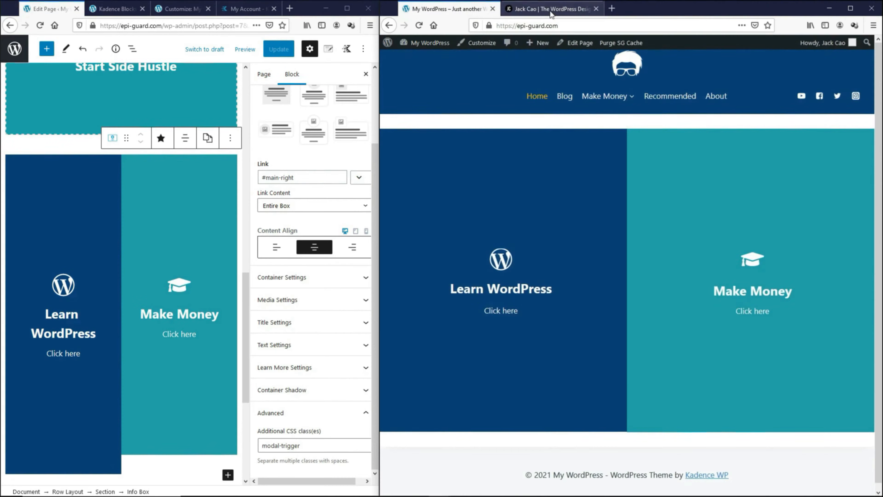
scroll(639, 324, down, 8)
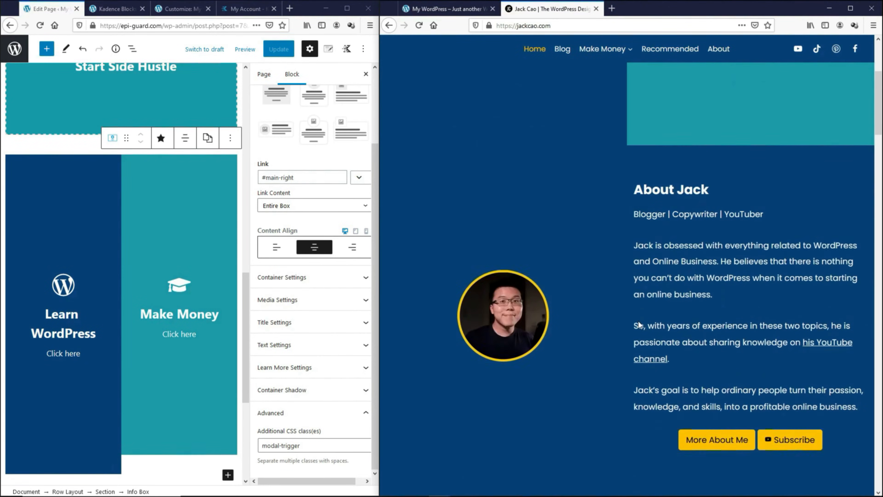
scroll(136, 324, down, 4)
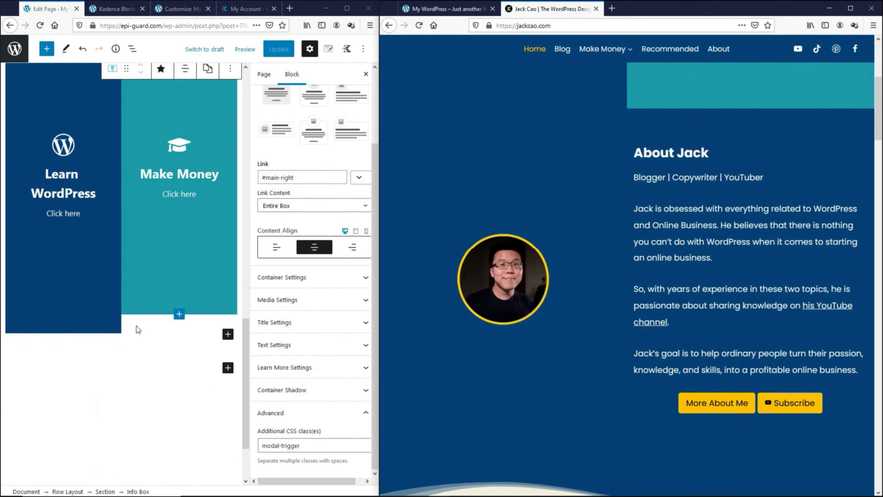
Add a full-width Row Layout with the two-column Right Heavy 33/66 layout below the info boxes.
click(136, 326)
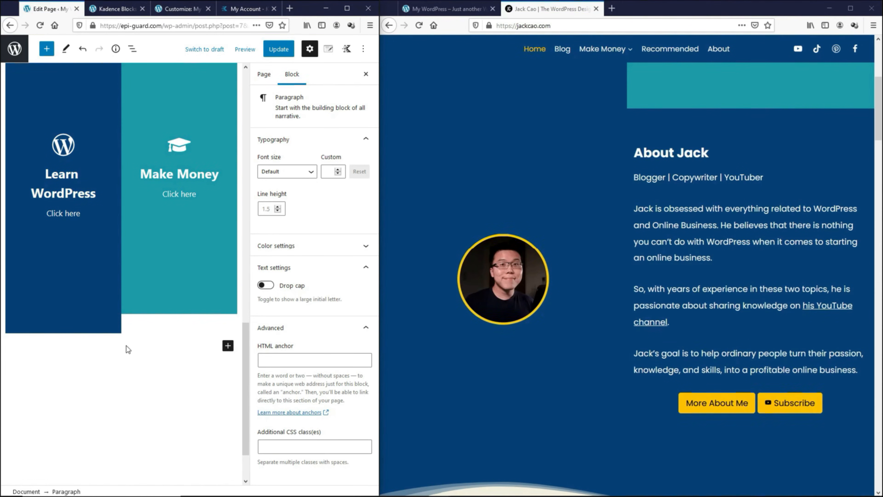
click(228, 345)
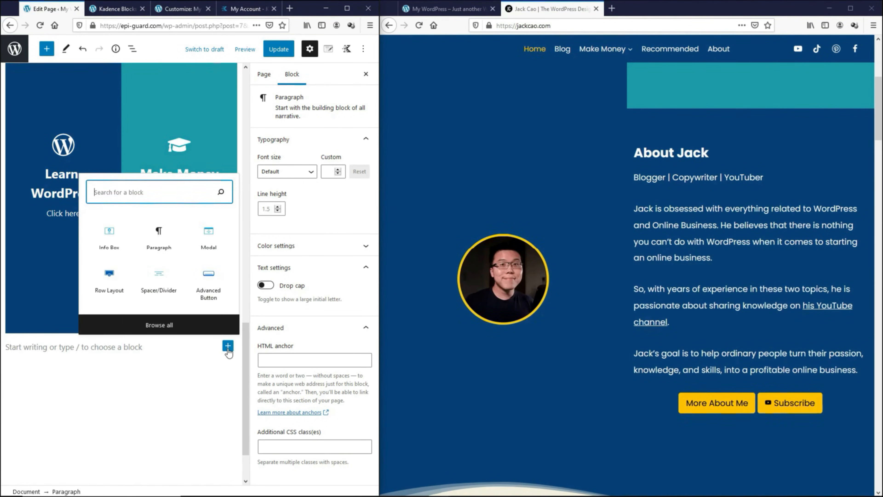
click(109, 287)
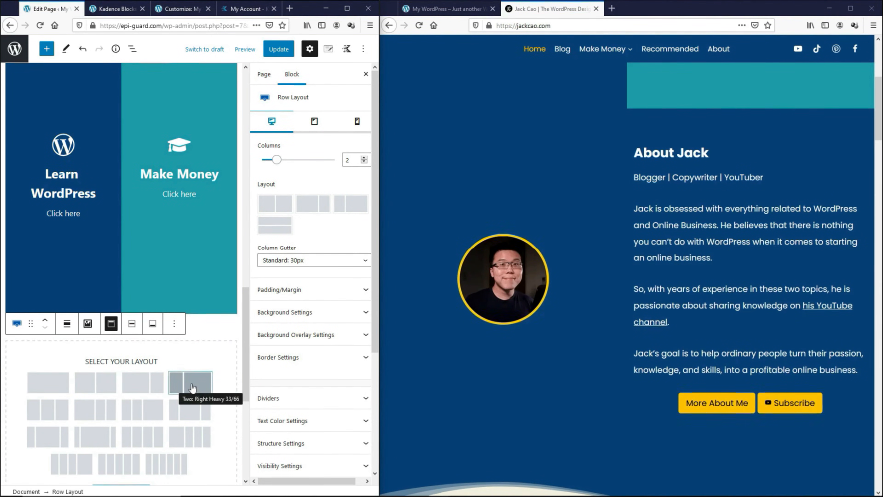
click(189, 390)
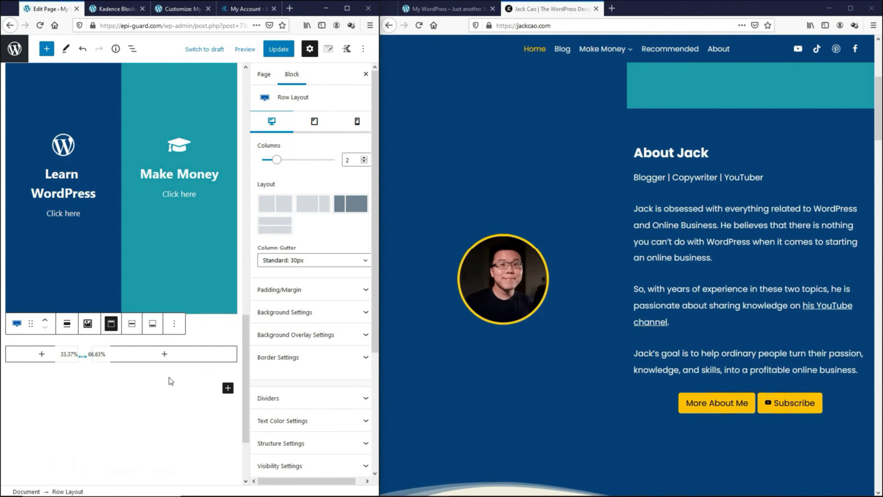
click(66, 326)
click(91, 389)
Set the new row's background colour to hex 084179.
click(341, 312)
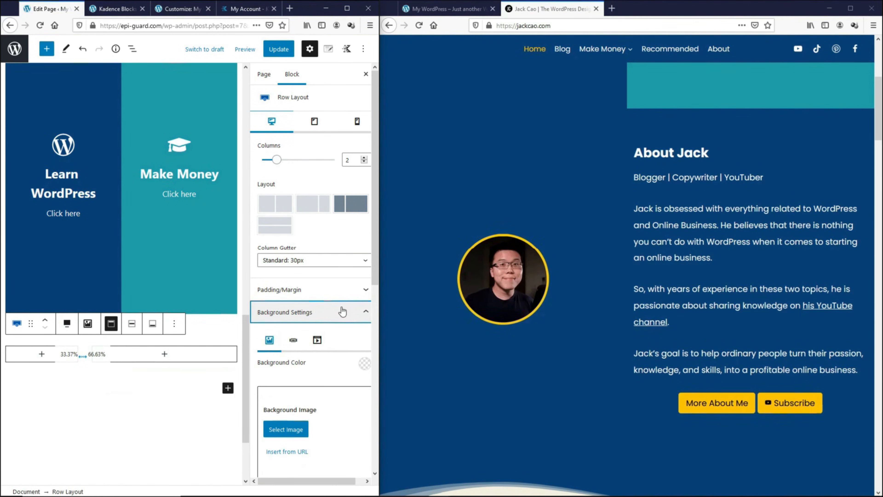
click(364, 363)
double_click(246, 311)
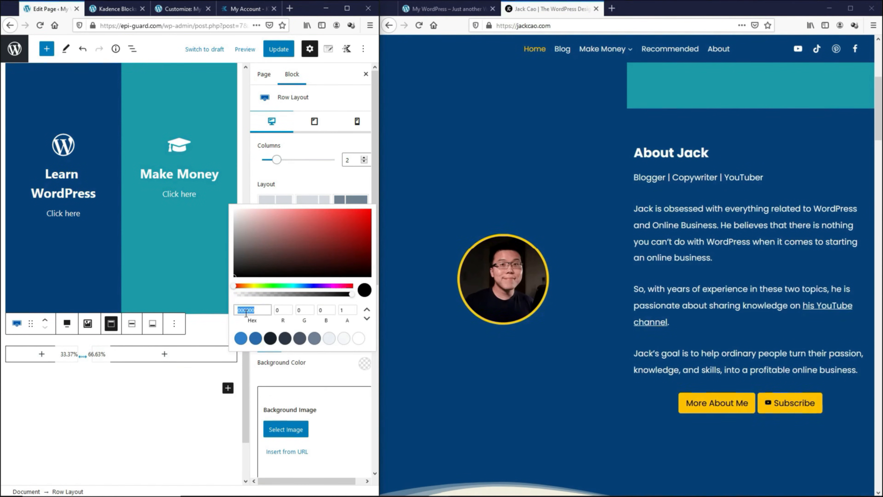
text(084179)
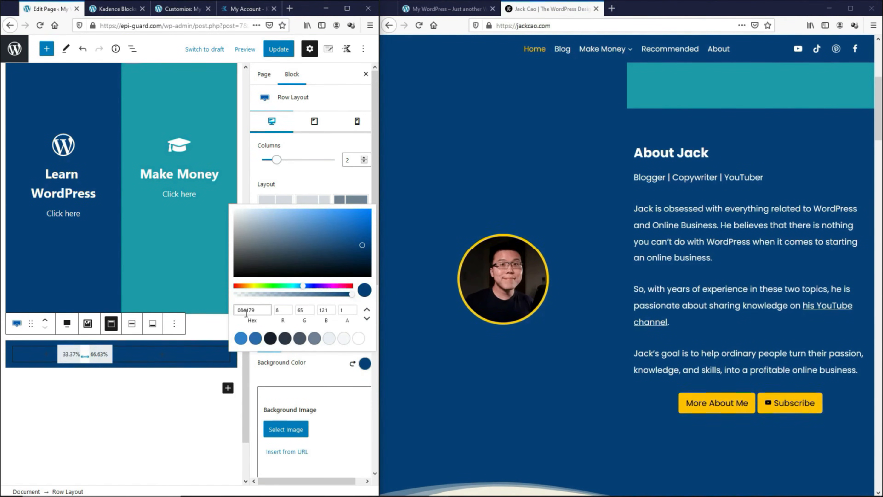
Insert an Image block in the row's narrow column and upload the round About portrait PNG into it.
click(49, 354)
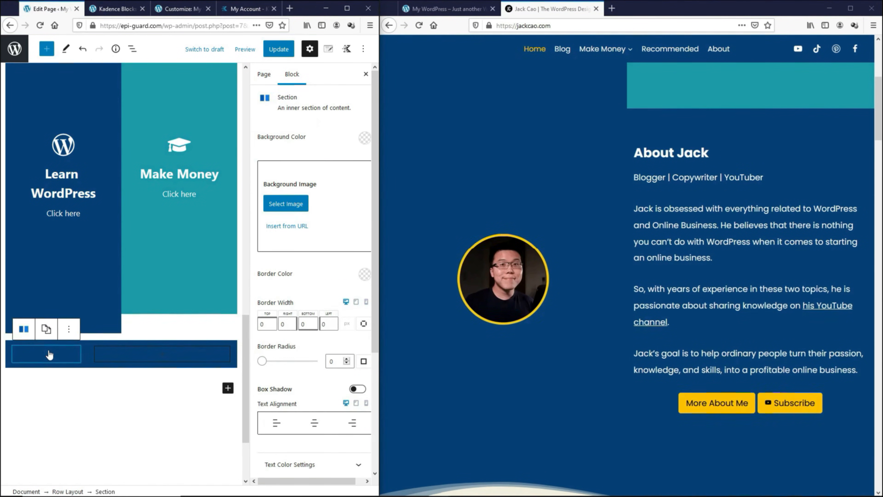
click(50, 354)
text(image)
click(70, 252)
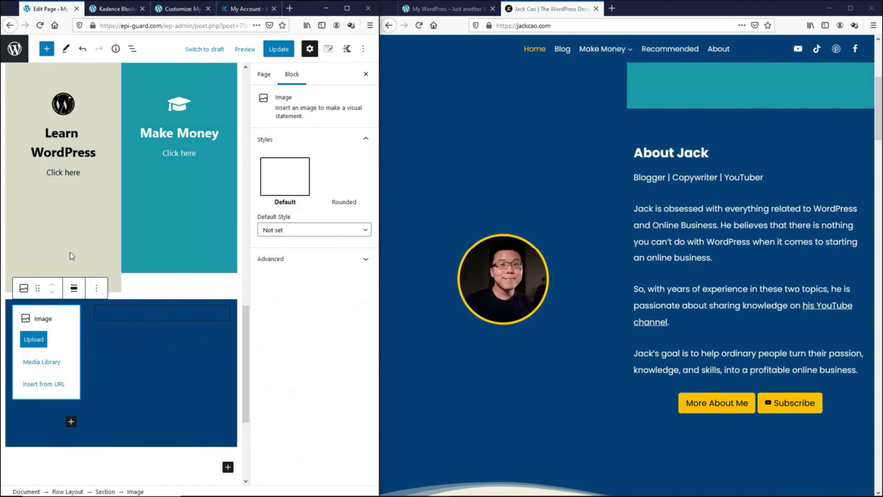
click(26, 343)
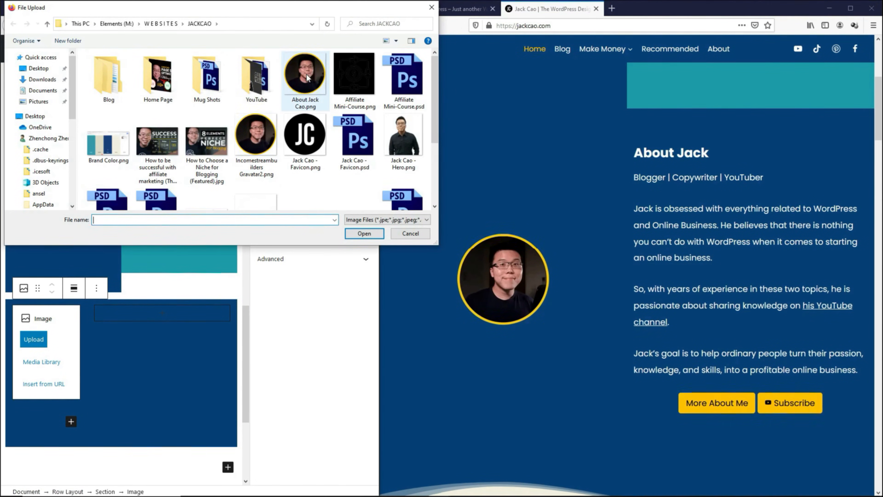
double_click(305, 75)
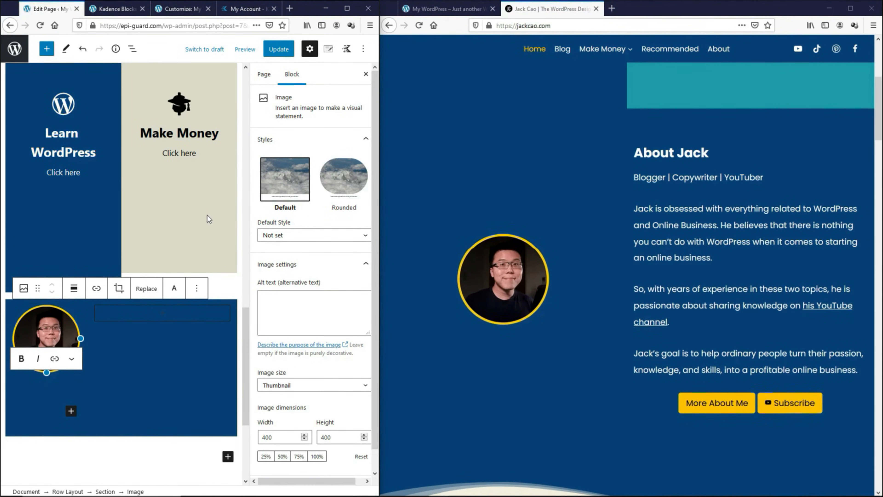
Add an Advanced Heading in the wide column reading "About" plus the site owner's first name, coloured white (FFFFFF).
click(165, 315)
click(164, 314)
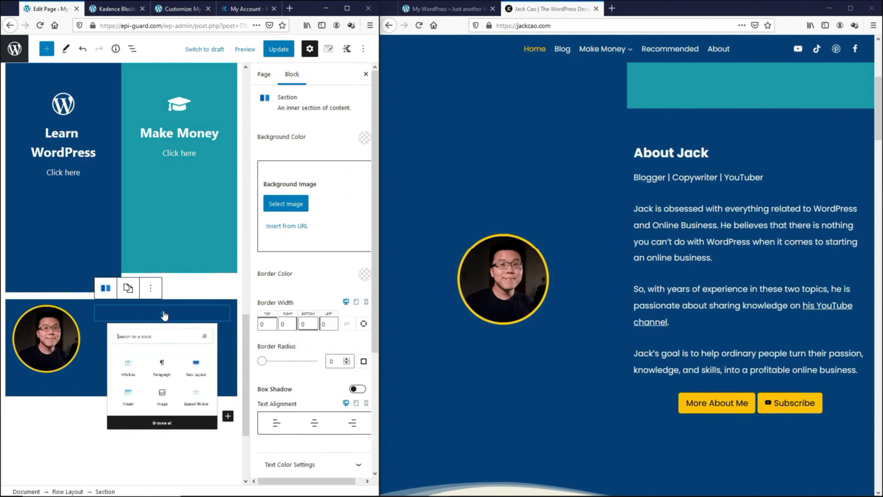
text(head)
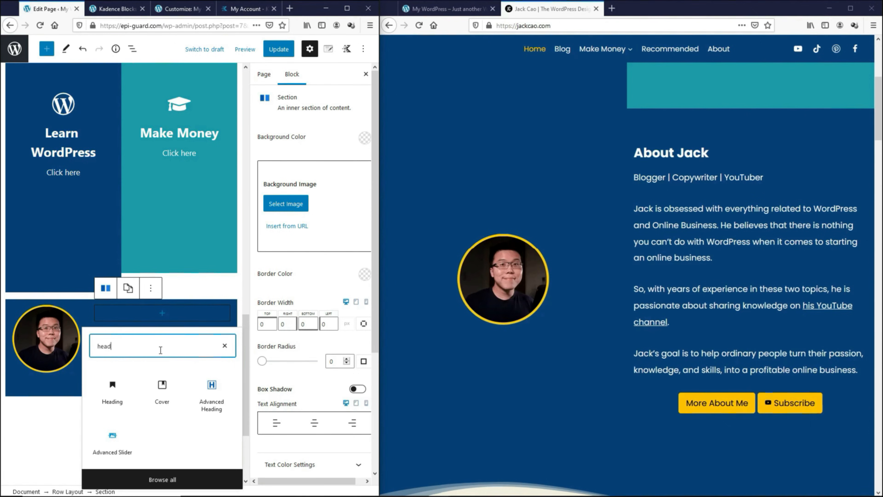
click(210, 390)
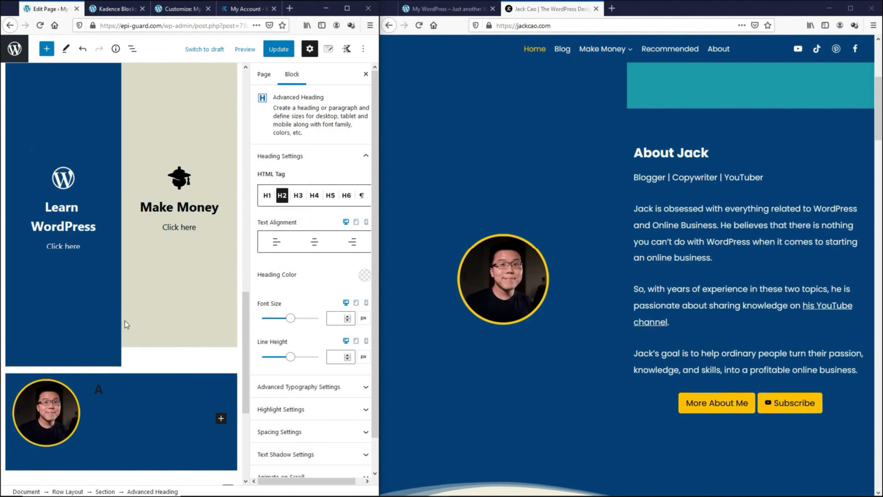
text(About Jack)
click(362, 276)
drag(258, 169, 227, 112)
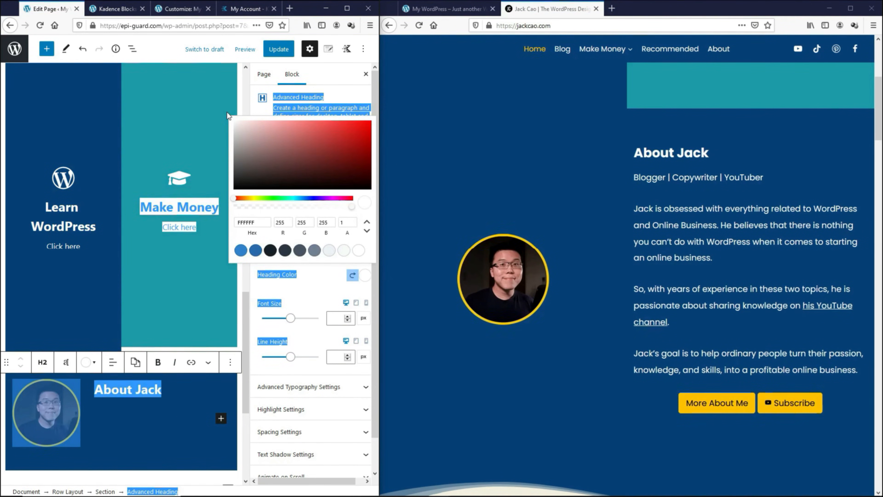
Copy the "Blogger | Copywriter | YouTuber" tagline and first bio paragraph from the reference site and paste them under the heading.
click(164, 399)
click(163, 399)
drag(635, 178, 726, 273)
click(181, 391)
key(Return)
text(Blogger | Copywriter | YouTuber Jack is obsessed with everything related to WordPress and Online Business. He believes that there is nothing you can’t do with WordPress when it comes to starting an online business.)
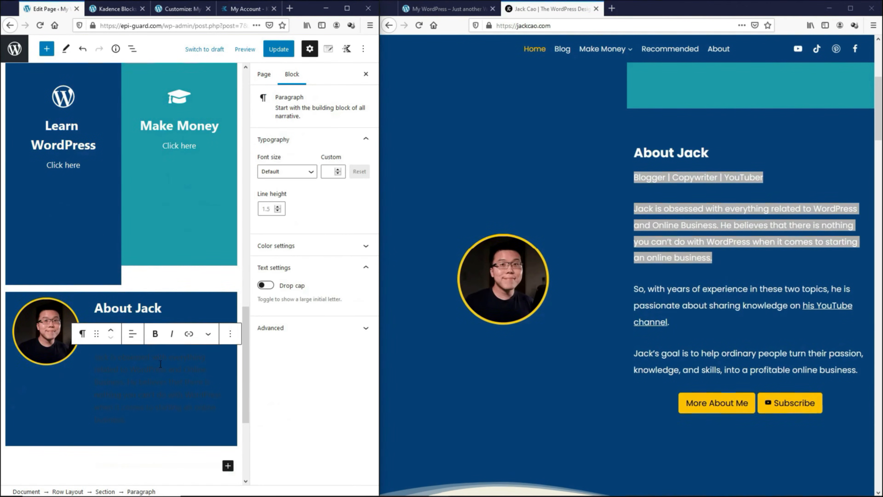
Set the first bio paragraph's text colour to white.
key(ctrl+a)
click(295, 247)
click(305, 297)
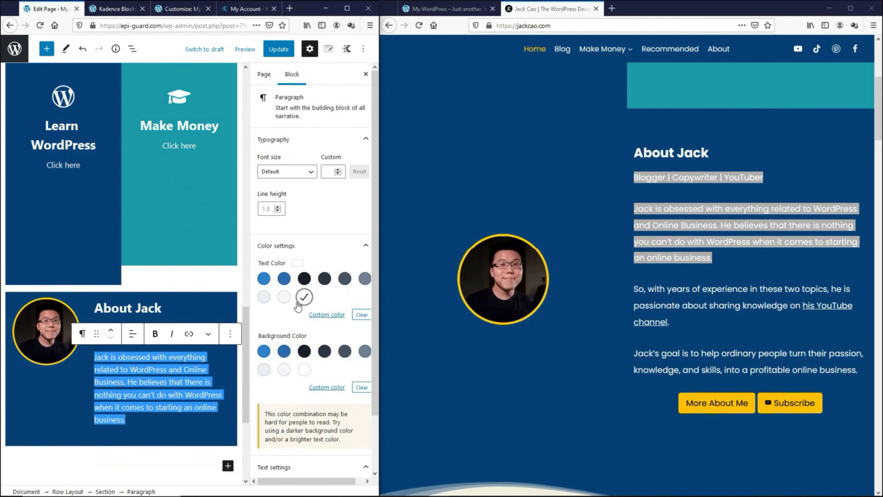
Copy the "So, with years of experience" paragraph from the reference site, paste it below the first bio paragraph, and colour it white.
click(147, 424)
drag(634, 289, 671, 322)
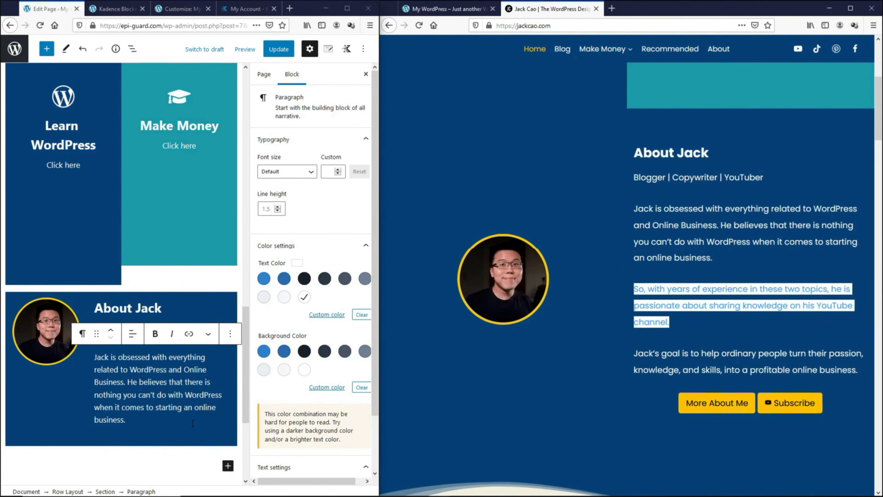
click(178, 420)
key(Return)
text(+)
text(So, with years of experience in these two topics, he is passionate about sharing knowledge on his YouTube channel.)
click(295, 246)
click(304, 296)
Copy the final bio paragraph about helping ordinary people from the reference site, paste it in, and colour it white.
click(631, 353)
drag(632, 353, 859, 371)
click(178, 420)
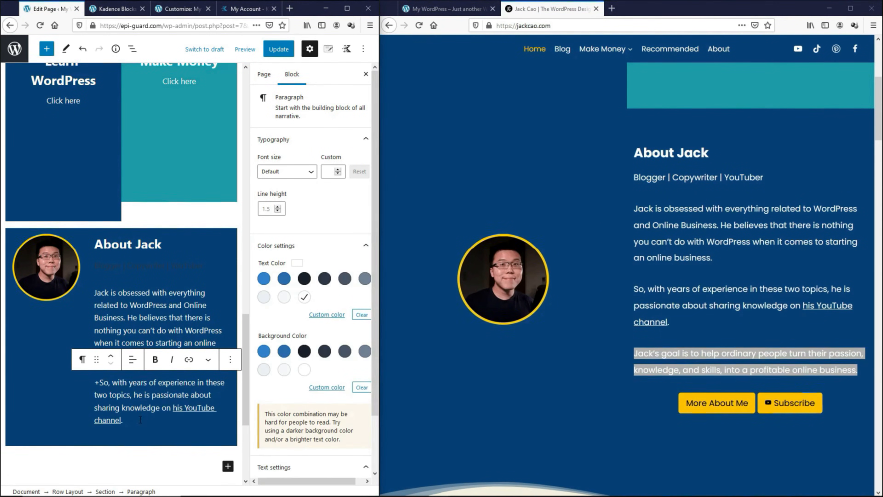
key(Return)
text(Jack’s goal is to help ordinary people turn their passion, knowledge, and skills, into a profitable online business.)
click(295, 245)
click(305, 296)
Insert an Advanced Button block below the last bio paragraph.
click(229, 424)
key(Return)
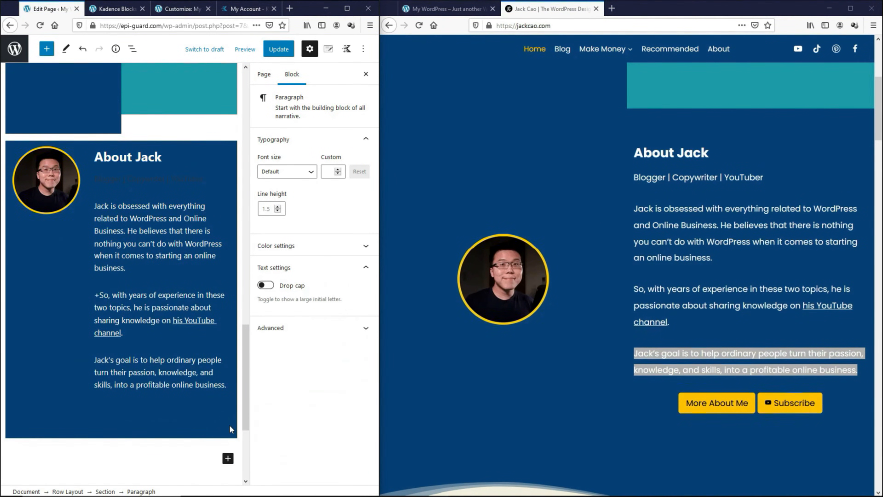
click(221, 410)
text(button)
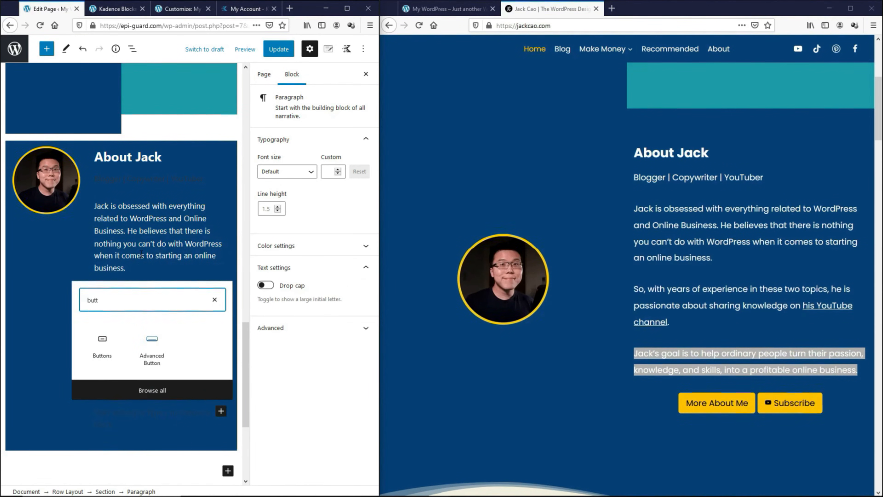
click(156, 354)
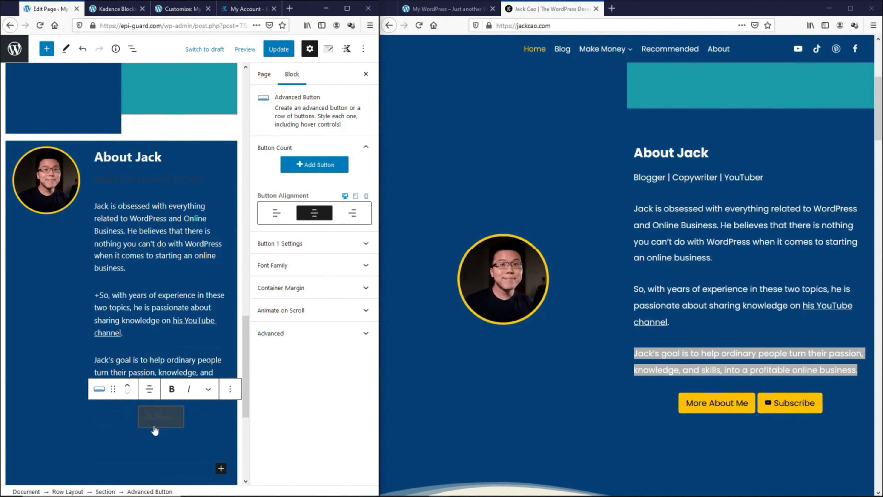
In the first button's colour settings, set the normal background colour to hex FFC200.
click(285, 245)
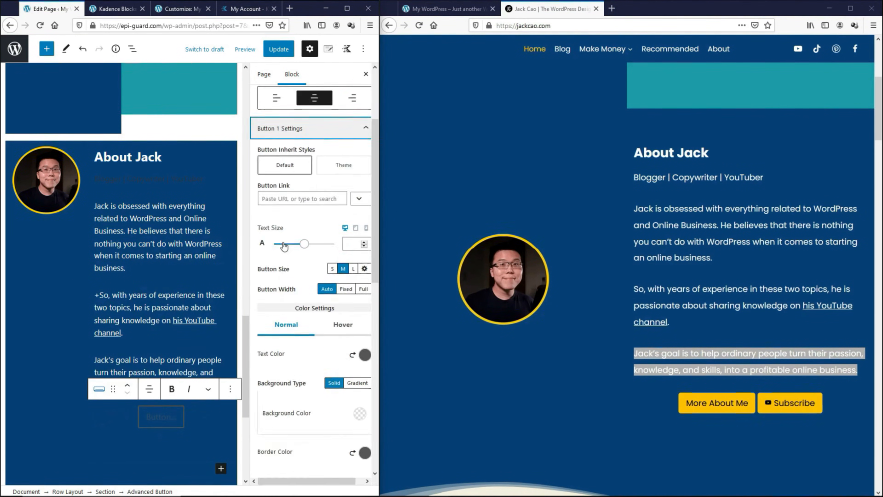
click(363, 302)
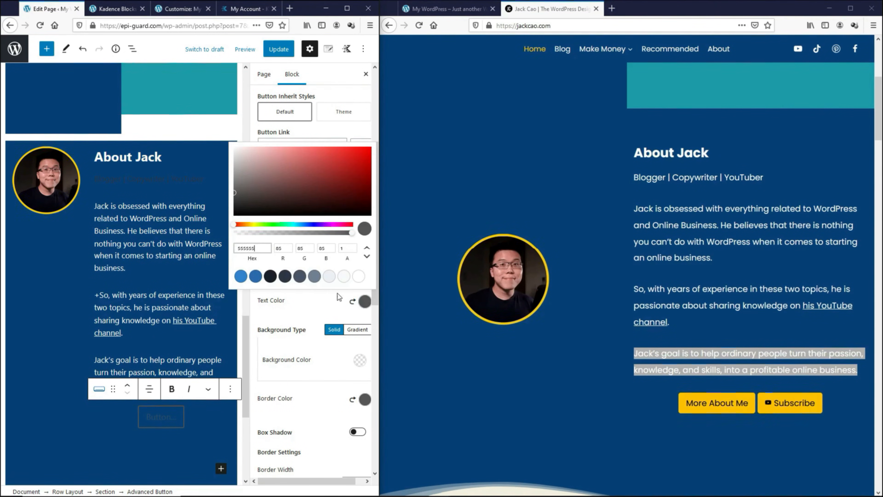
click(280, 317)
click(360, 362)
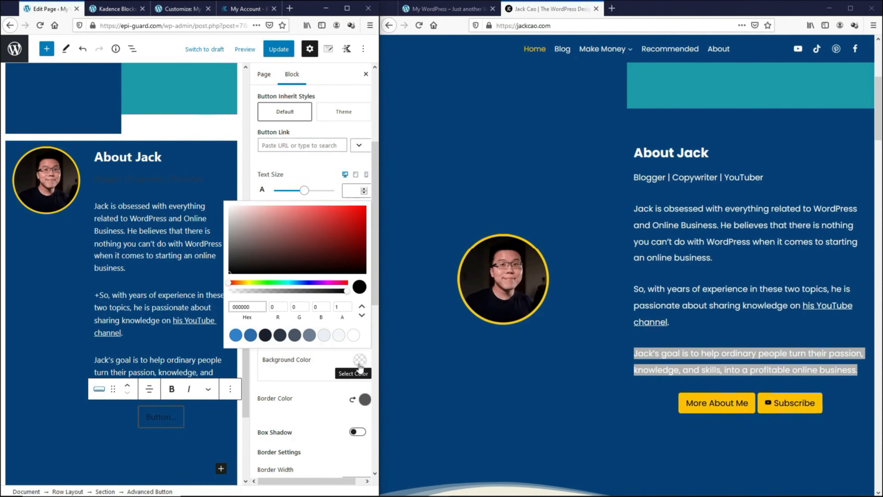
drag(261, 308, 231, 305)
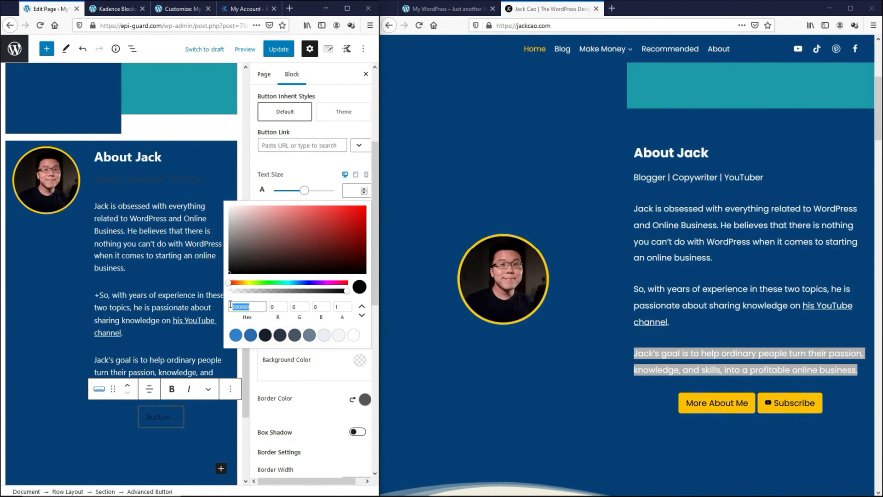
text(FFC200)
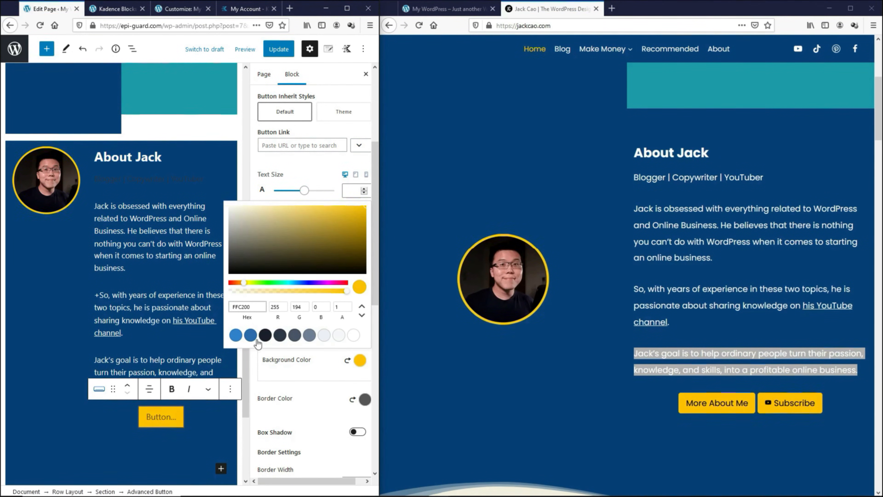
click(277, 378)
Set the button's hover background colour to hex DDDBCB.
click(346, 279)
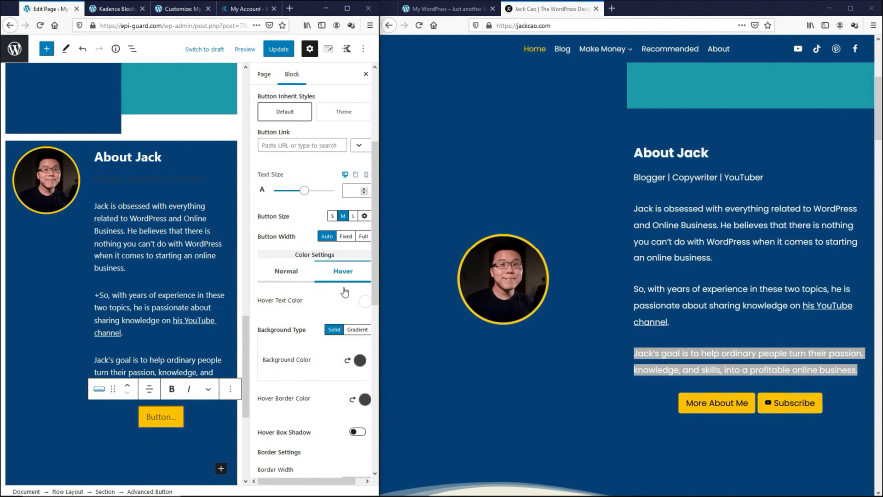
click(359, 360)
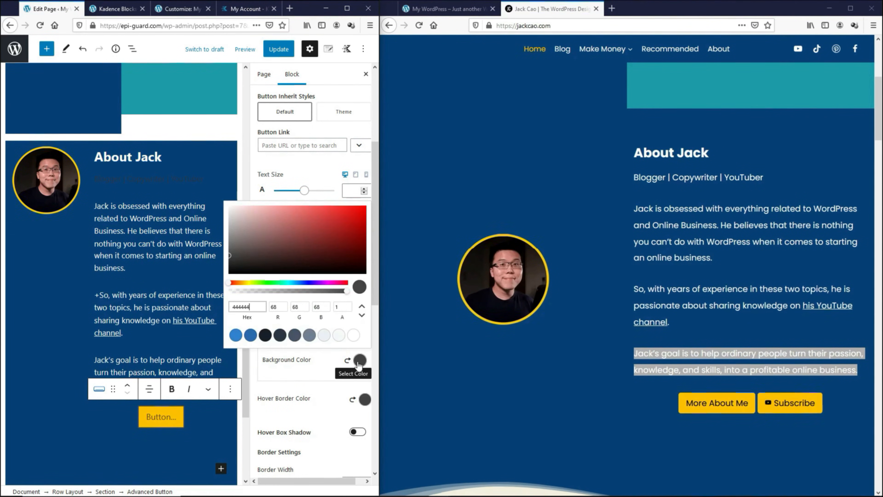
text(CB)
key(ctrl+a)
key(BackSpace)
text(DDDBCB)
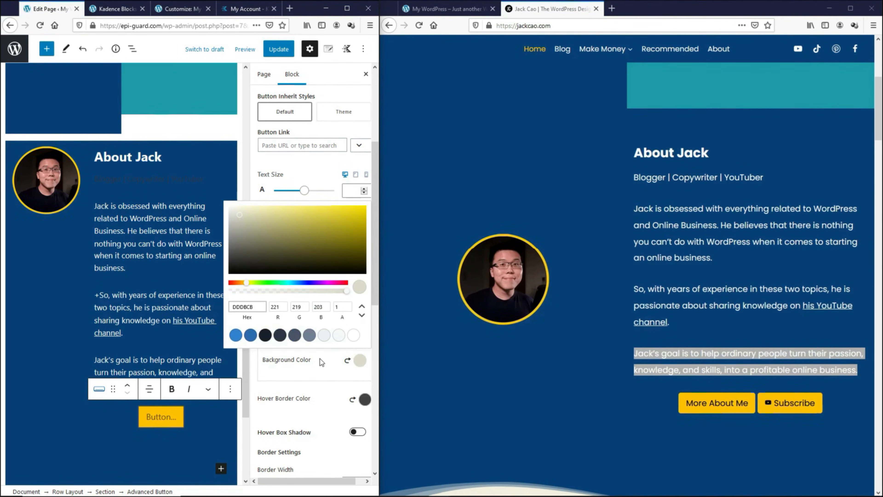
click(320, 359)
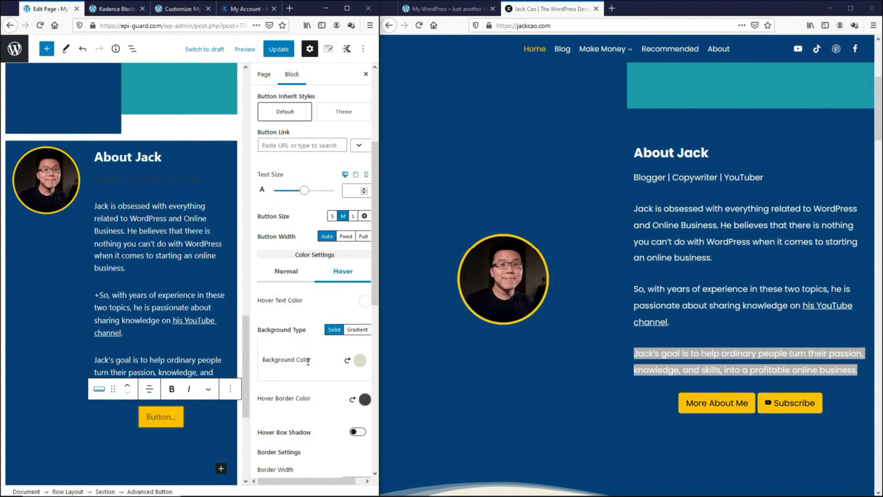
Make the first button's hover border fully transparent by setting its colour's alpha to 0.
click(365, 399)
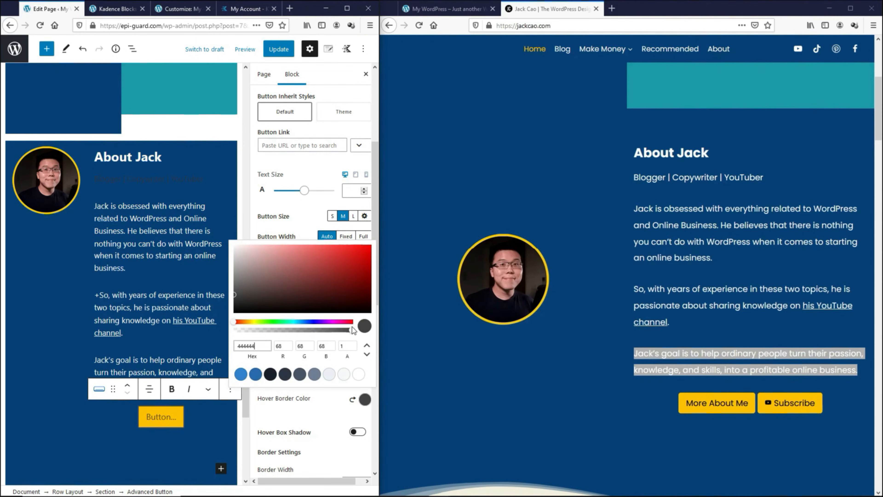
double_click(341, 346)
text(0)
click(328, 391)
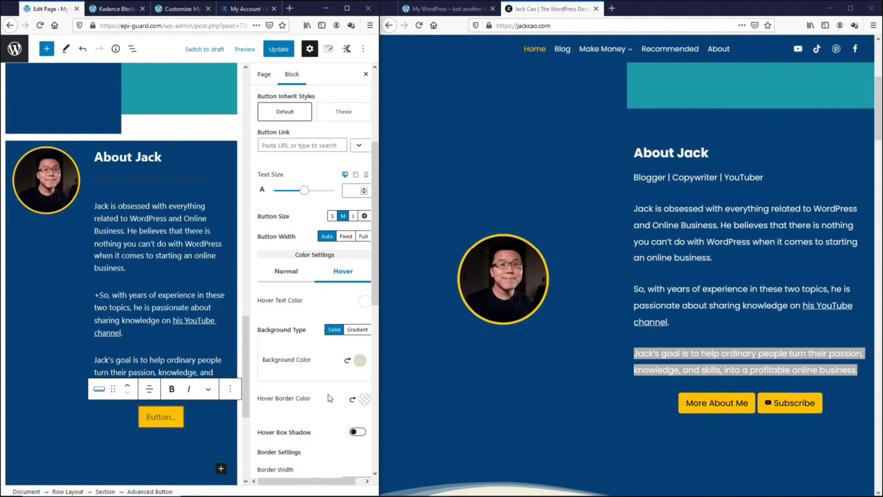
Make the button's normal-state border fully transparent with an alpha of 0.
click(279, 271)
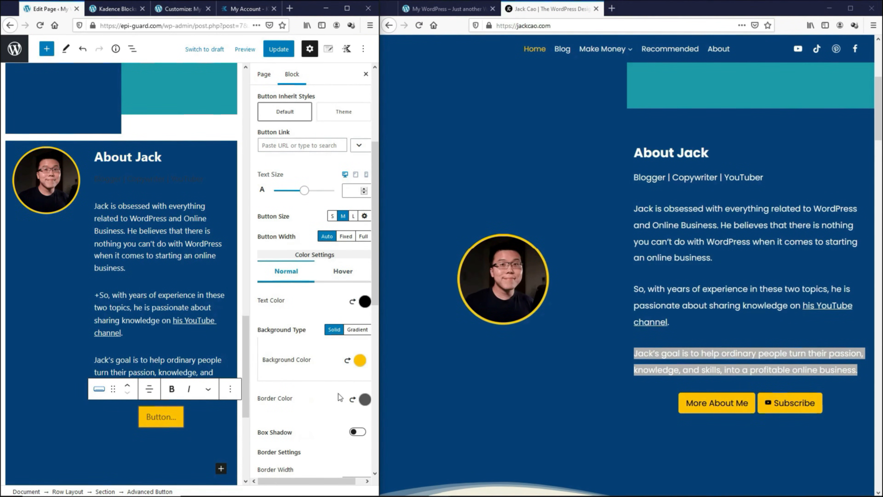
click(364, 398)
double_click(341, 346)
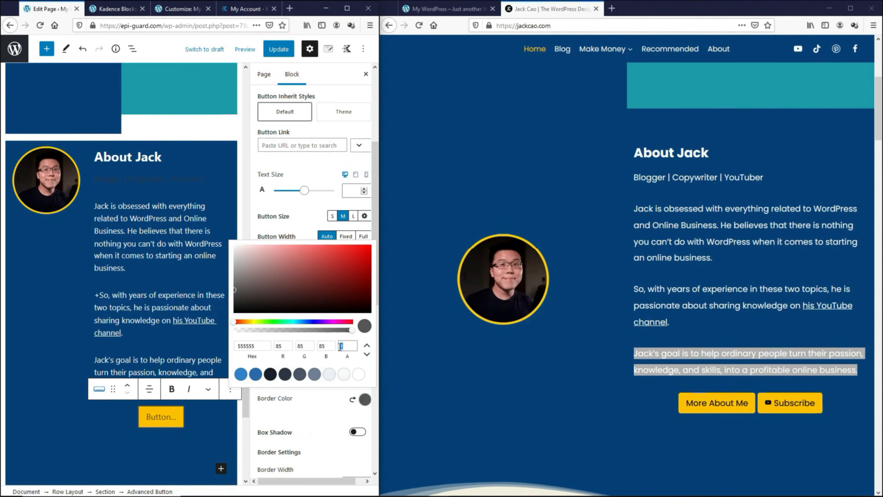
text(0)
click(326, 404)
Label the first button "More About Me" and add a second button labelled "Subscribe".
click(165, 424)
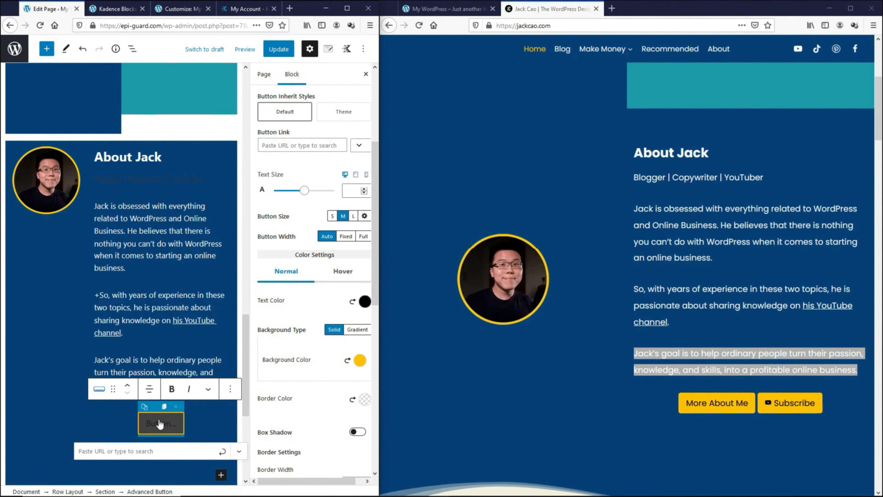
text(More About Me)
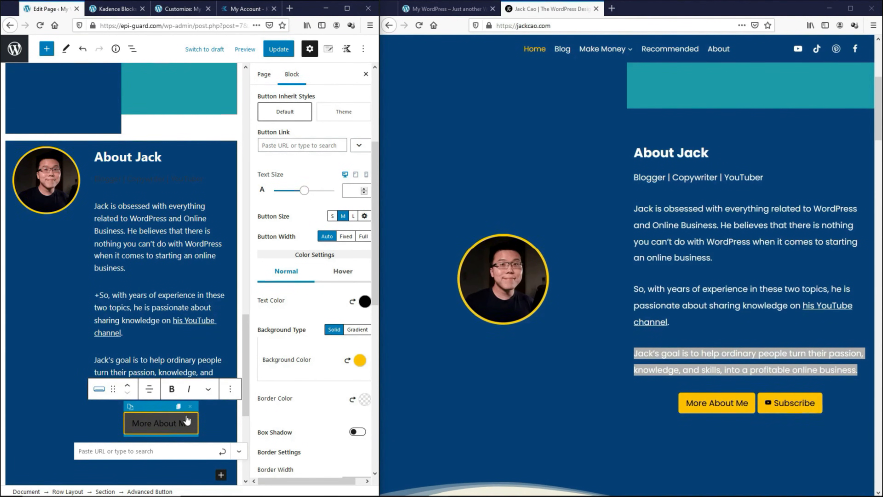
scroll(264, 399, up, 5)
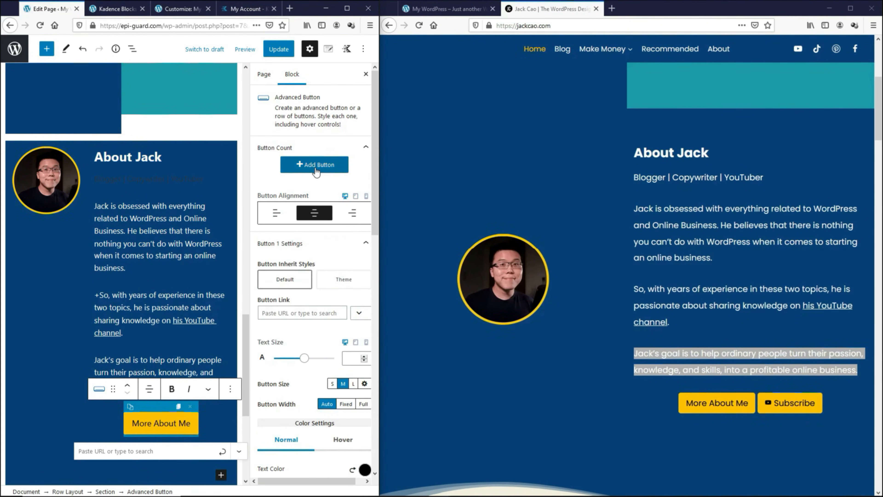
click(316, 165)
scroll(191, 400, down, 3)
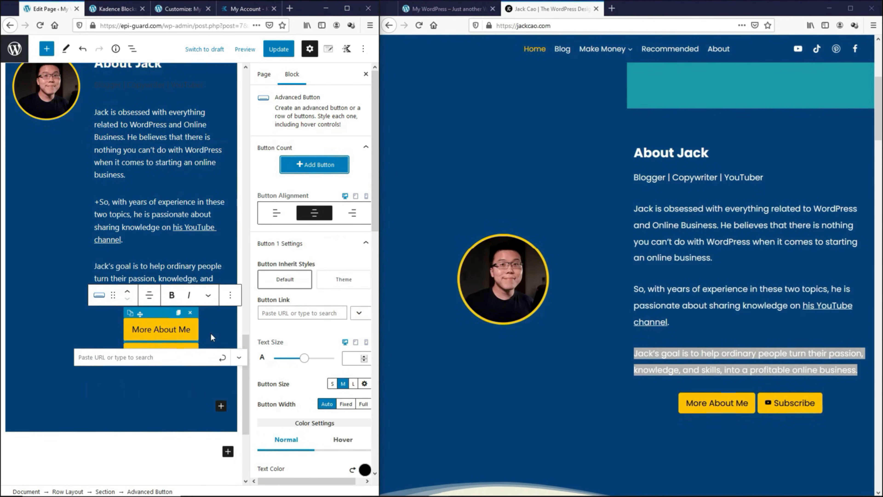
click(150, 351)
triple_click(154, 355)
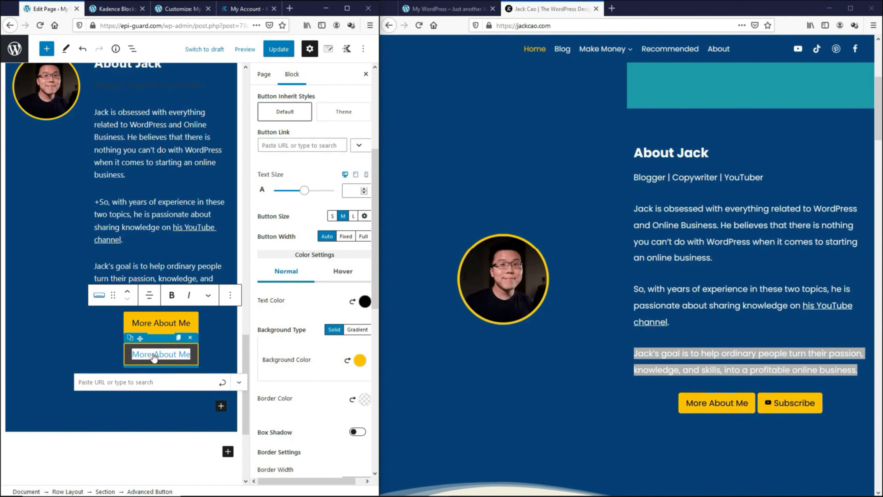
text(Subscr)
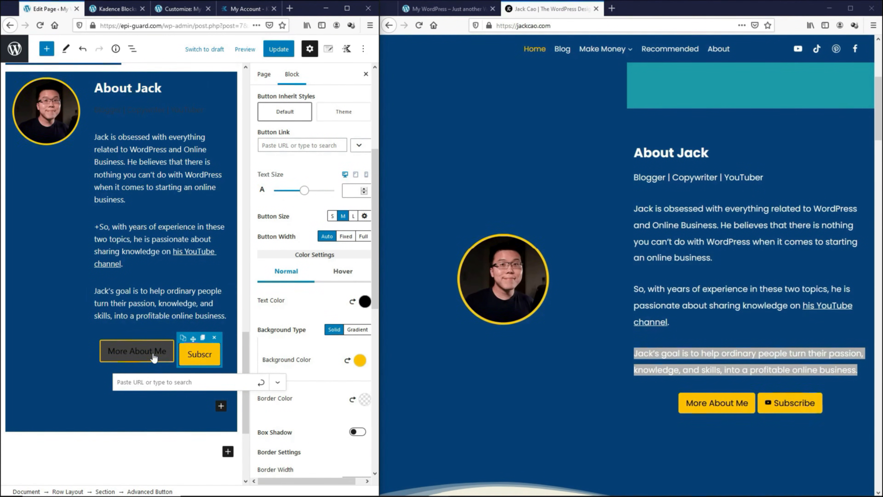
text(ibe)
Give the Subscribe button the solid YouTube icon and set its icon location to Left.
scroll(307, 292, down, 6)
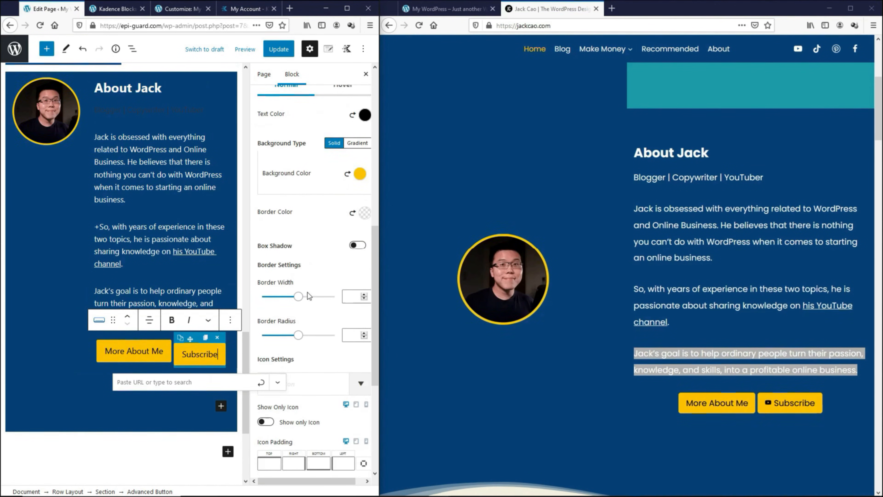
click(307, 297)
text(yout)
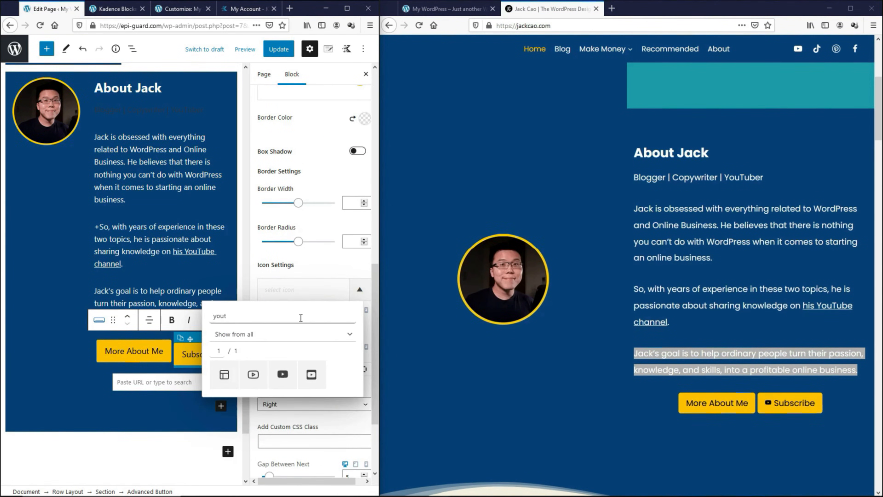
click(282, 374)
click(323, 418)
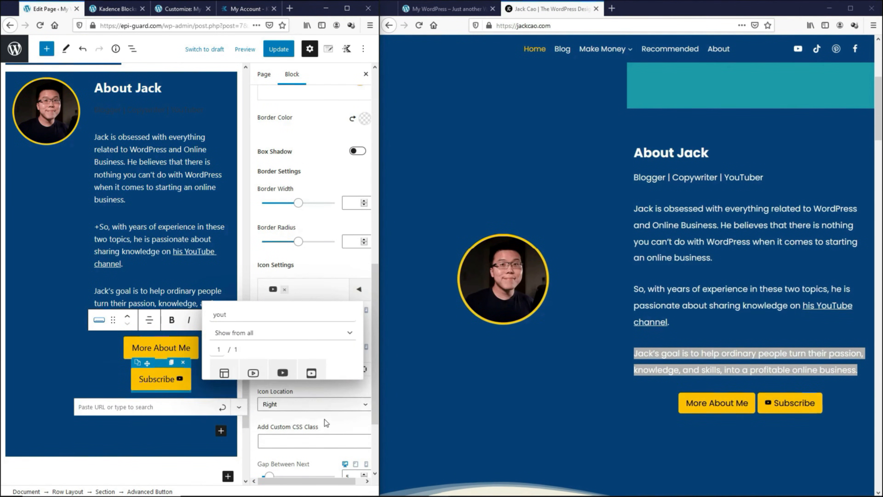
click(315, 405)
click(268, 429)
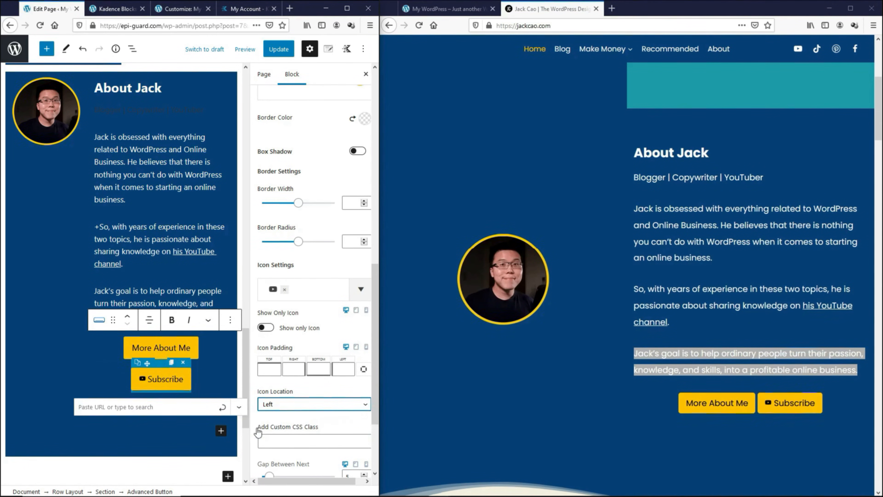
Update the page, reload the live home page and check the About section, including the tagline below its heading.
click(44, 344)
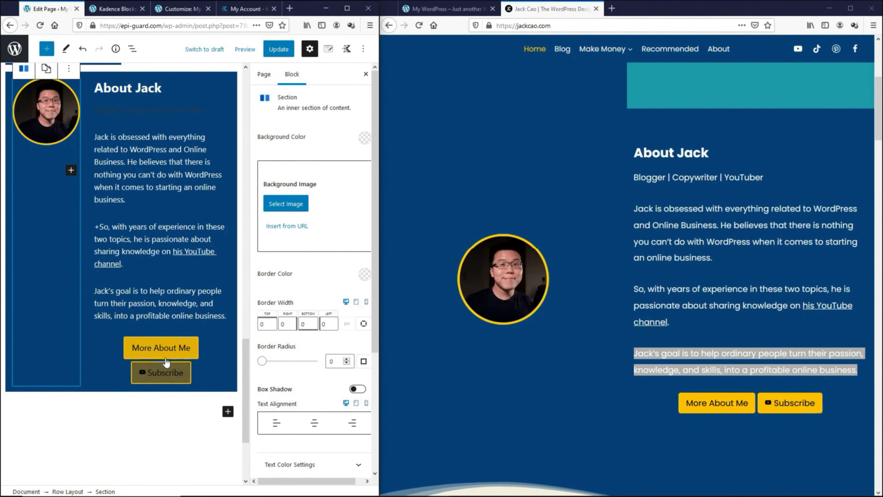
click(278, 58)
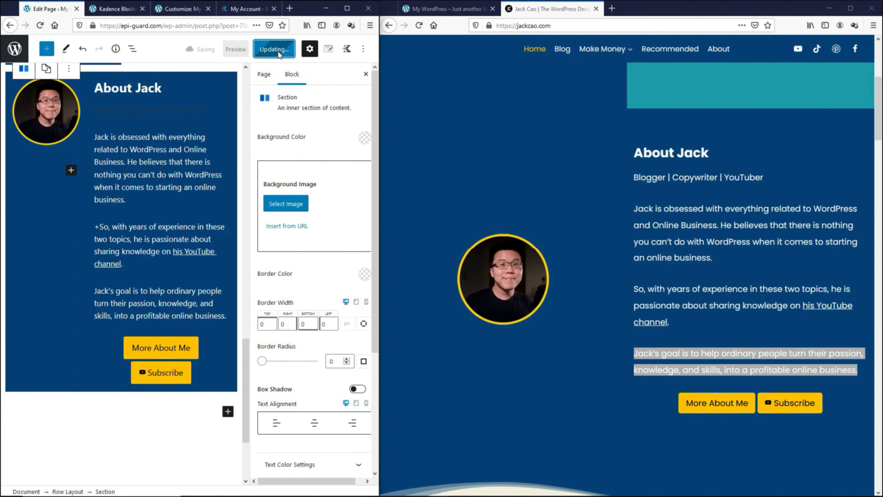
click(426, 7)
click(419, 25)
scroll(555, 225, down, 2)
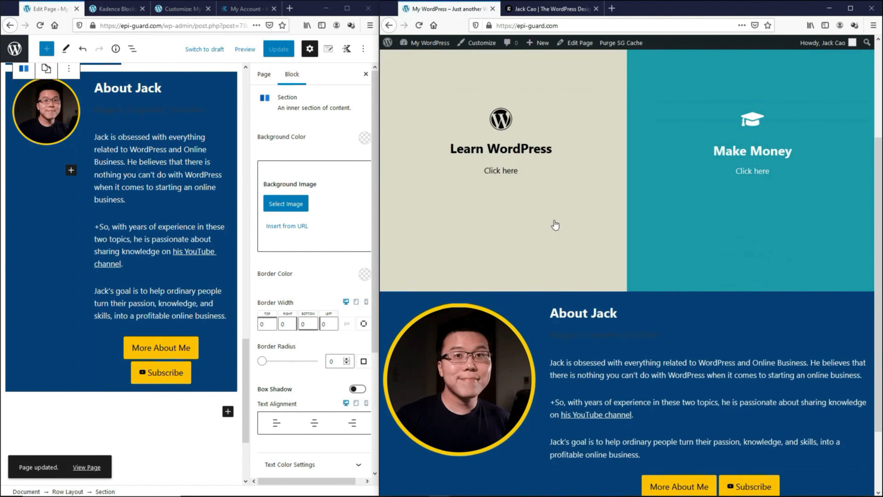
scroll(623, 360, down, 3)
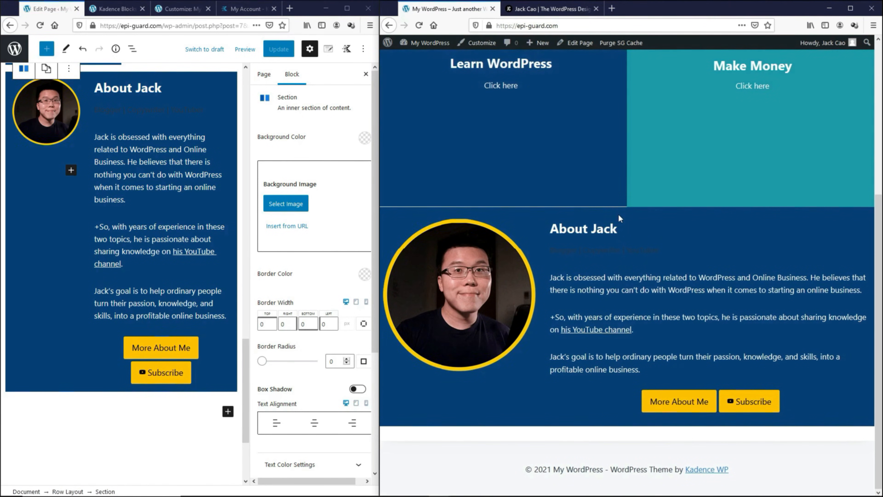
drag(553, 249, 662, 253)
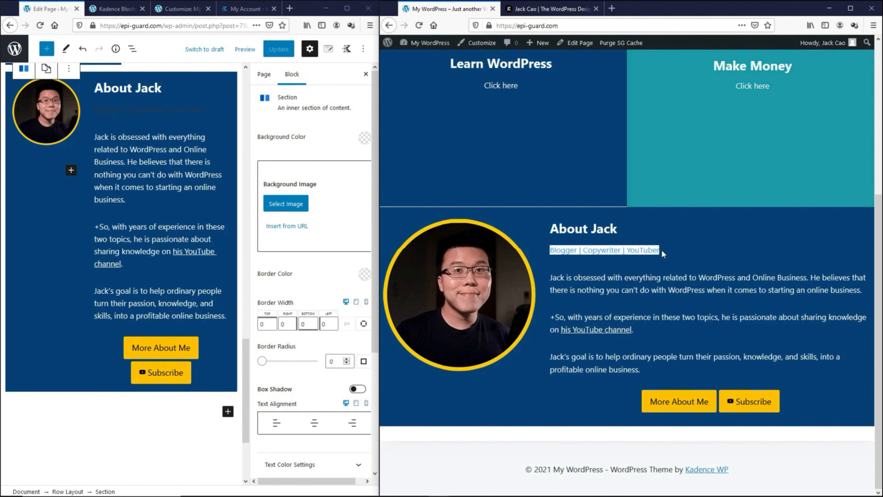
click(663, 253)
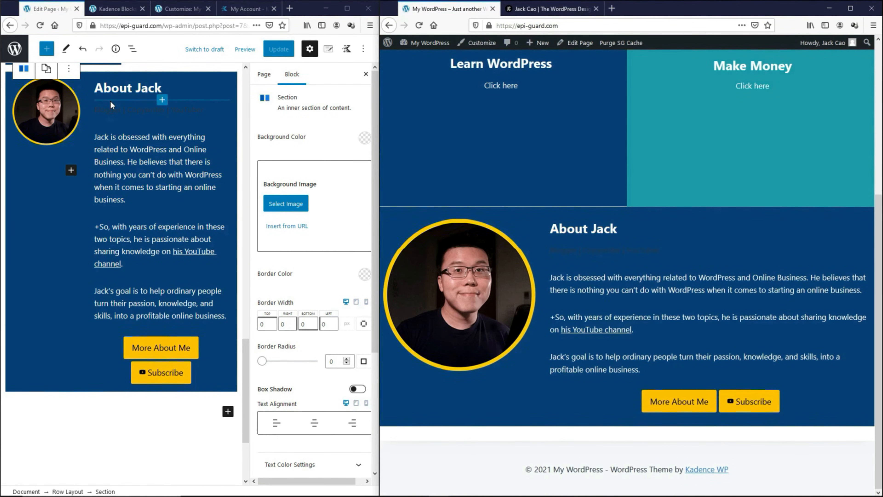
Set the text colour of the "Blogger | Copywriter | YouTuber" paragraph to white.
click(105, 111)
triple_click(105, 111)
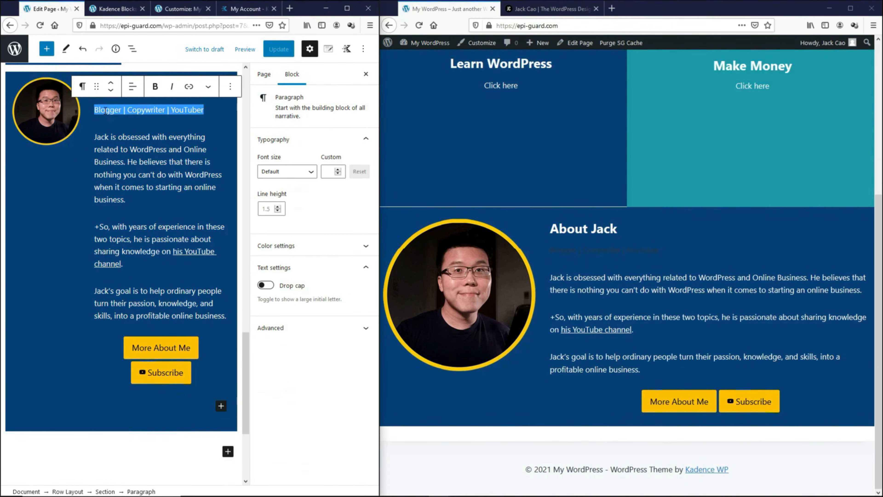
click(288, 246)
click(304, 297)
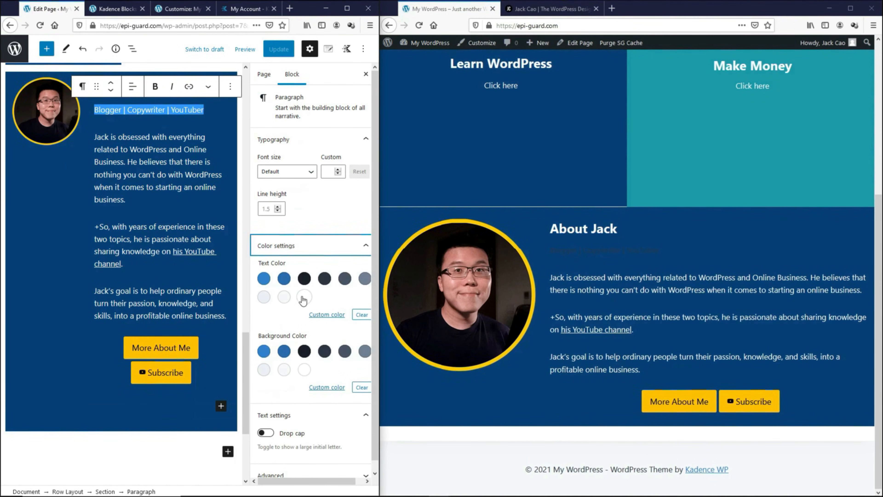
click(226, 157)
click(81, 187)
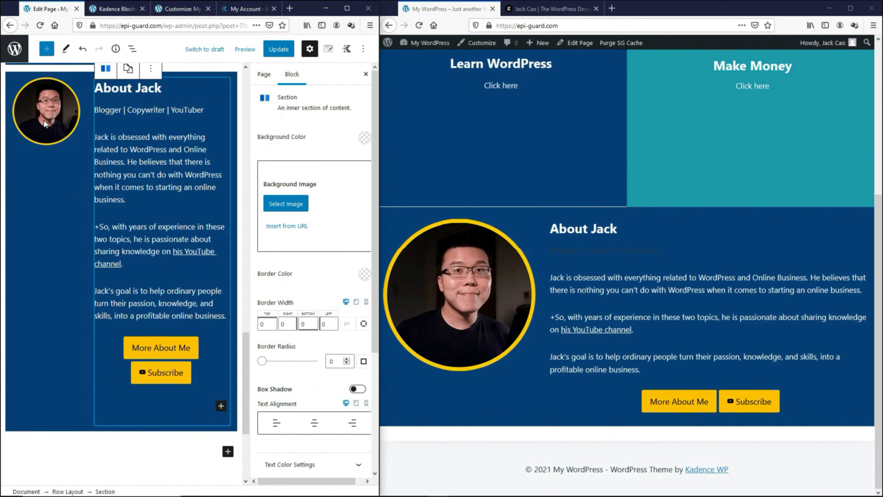
Resize the About photo to 50% (200 × 200), update the page and reload the live site.
click(44, 105)
scroll(255, 396, down, 1)
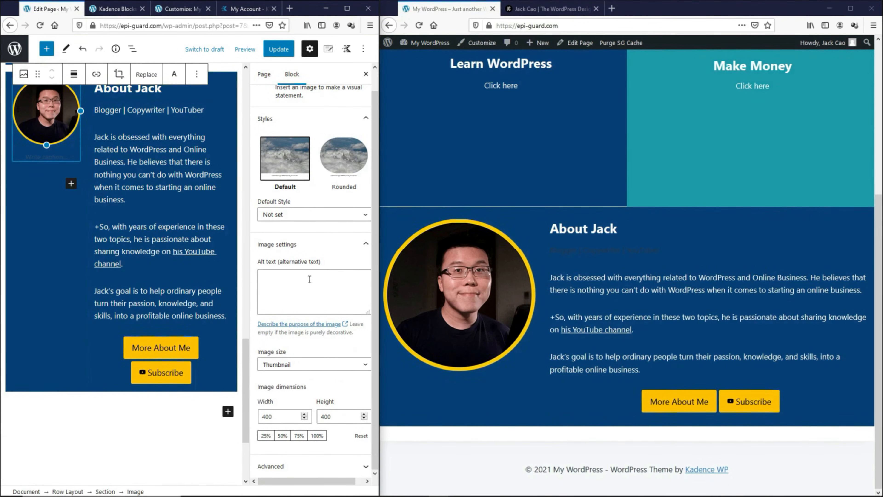
click(282, 435)
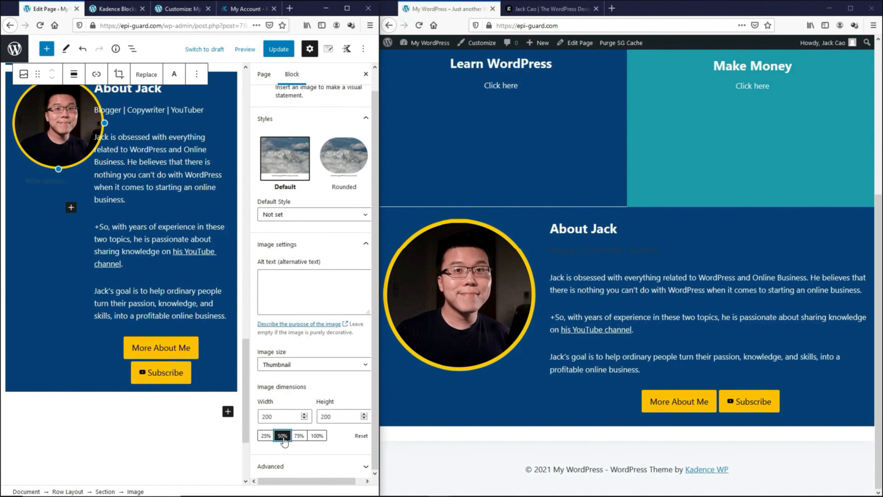
click(266, 436)
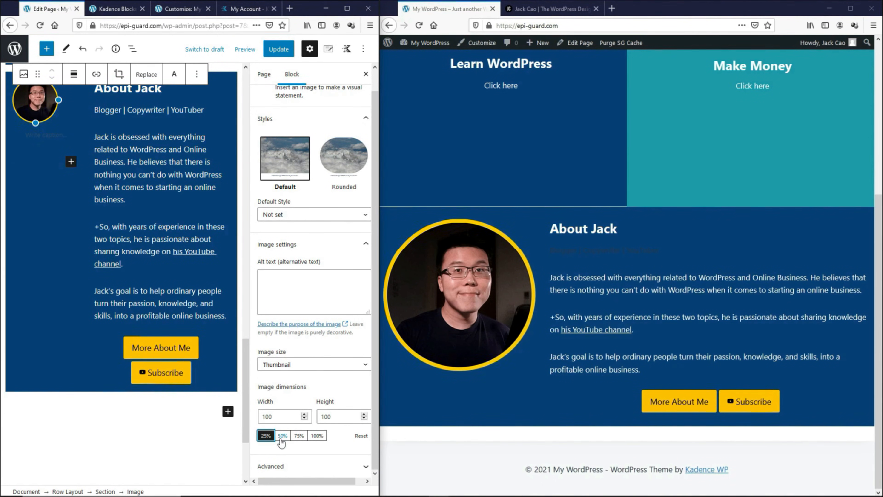
click(282, 438)
click(279, 49)
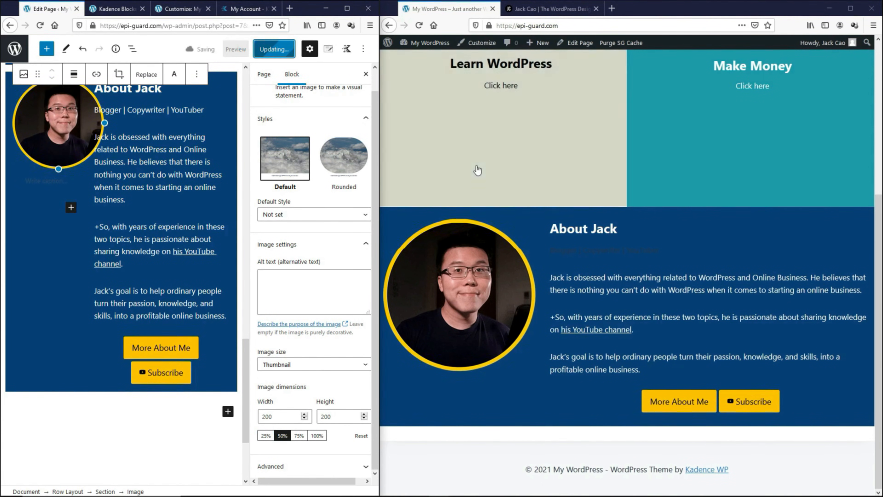
key(F5)
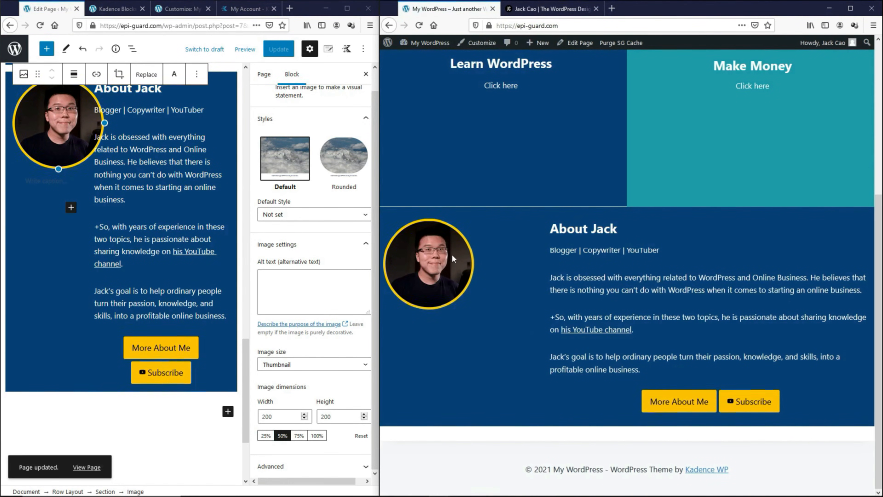
Centre-align the photo, set the row's vertical alignment to middle, and update the page and reload the live site.
click(74, 74)
click(93, 121)
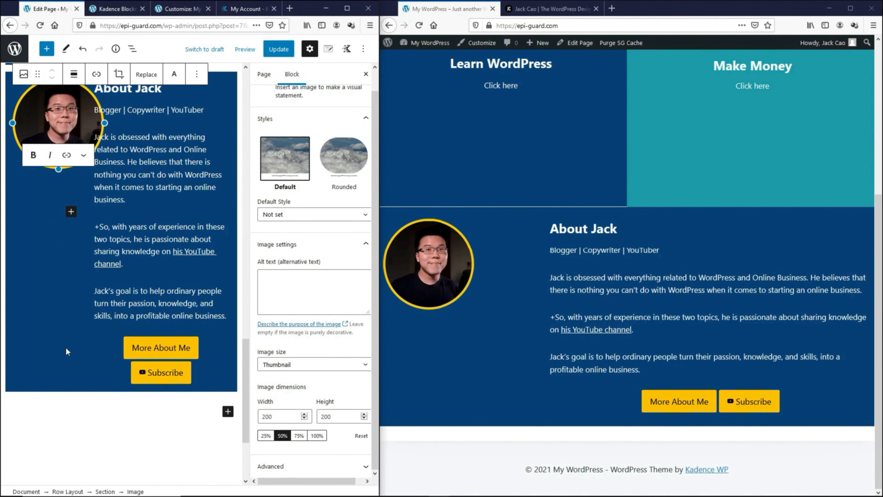
click(67, 492)
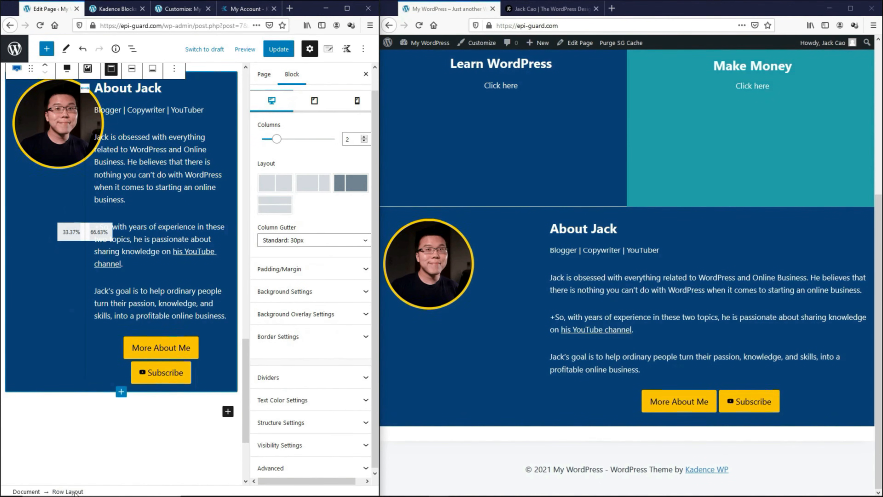
click(132, 71)
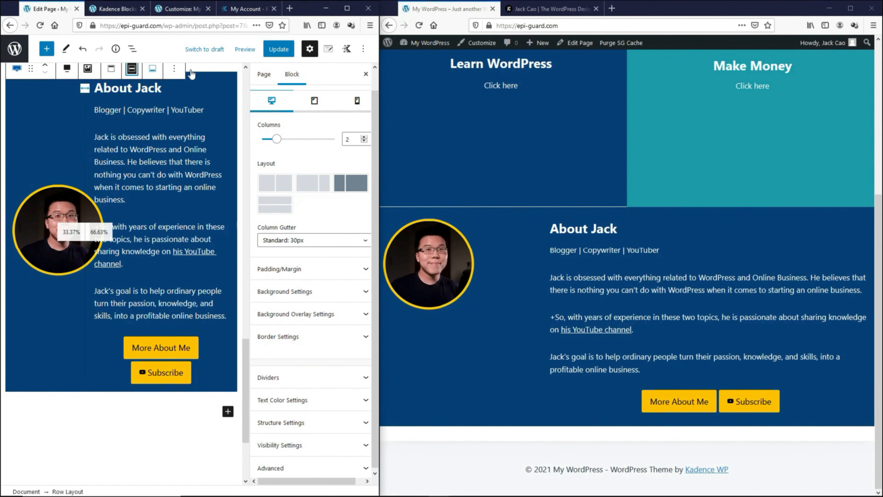
click(275, 50)
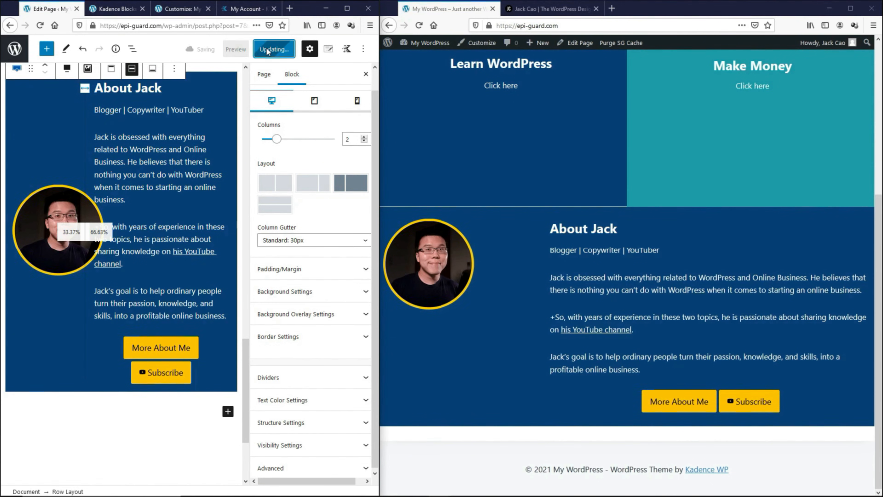
click(419, 26)
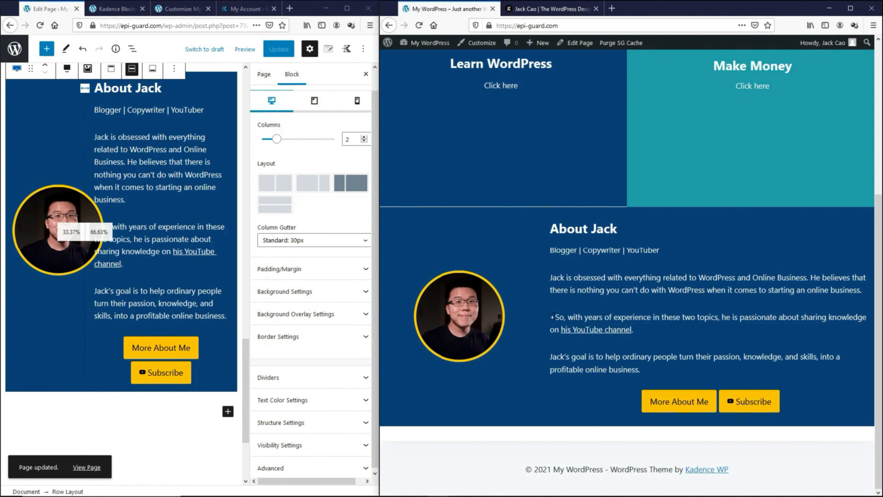
Delete the stray plus sign at the start of the "So, with years of experience" paragraph.
click(159, 214)
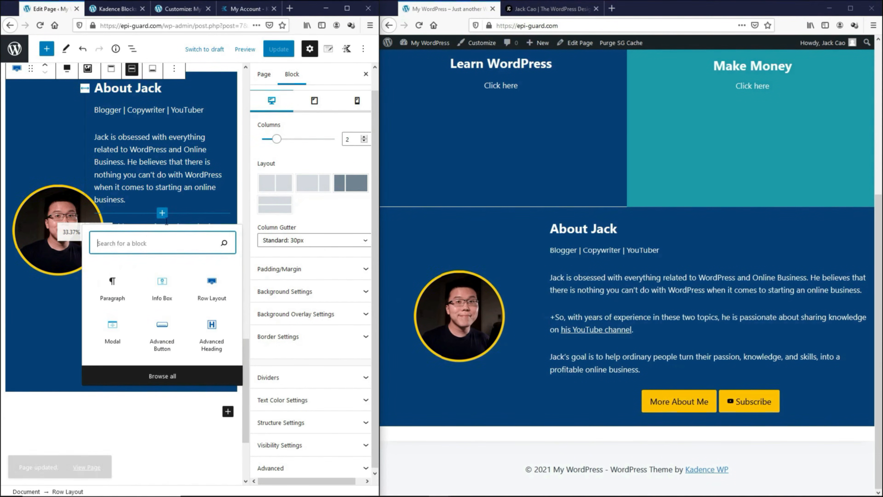
click(100, 233)
key(BackSpace)
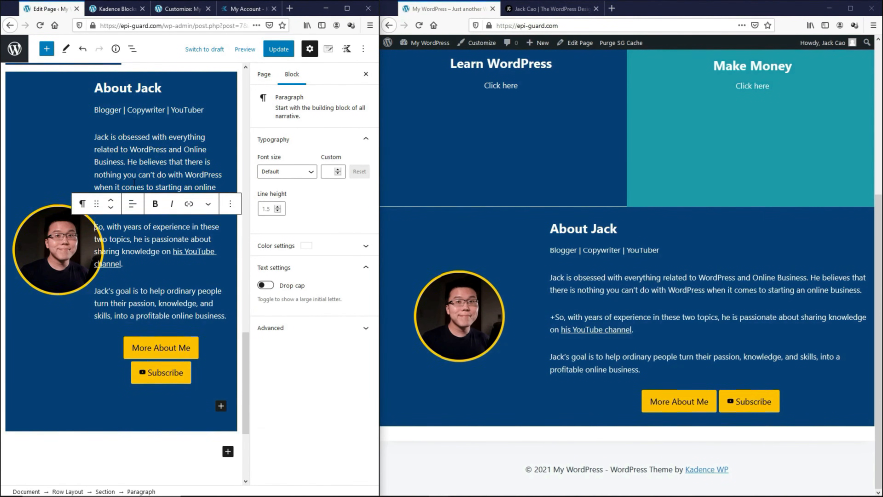
Set the About row's top and bottom padding to 150 px, update the page and reload the live site.
click(134, 183)
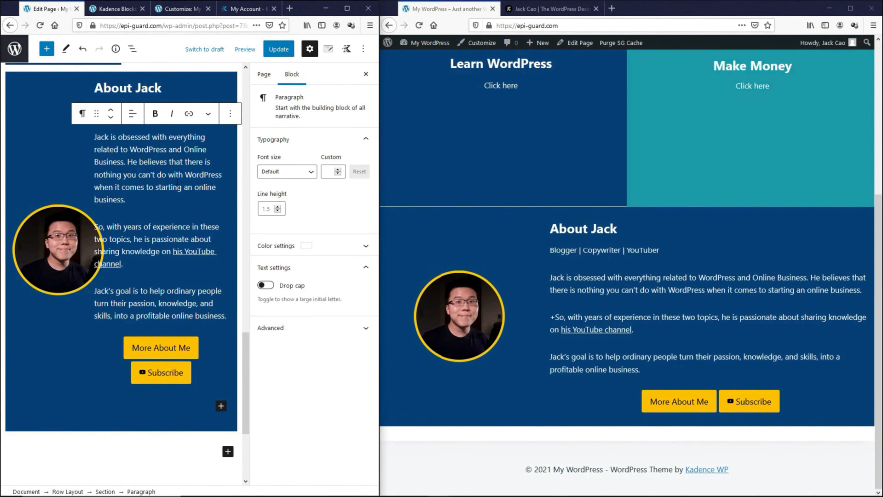
click(74, 491)
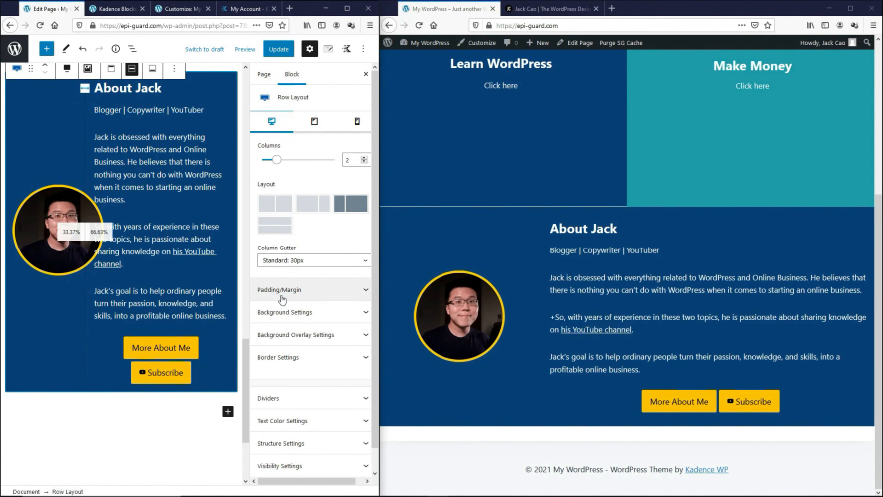
click(281, 290)
drag(268, 324, 263, 326)
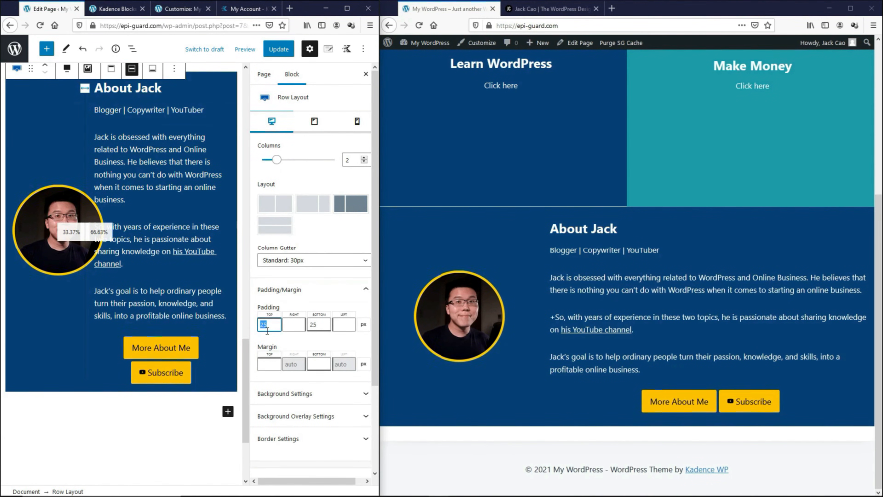
text(150)
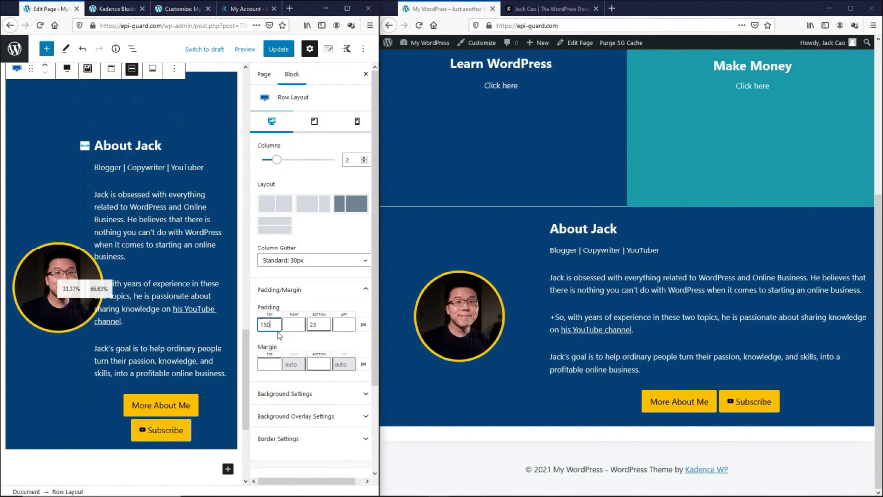
drag(320, 324, 311, 323)
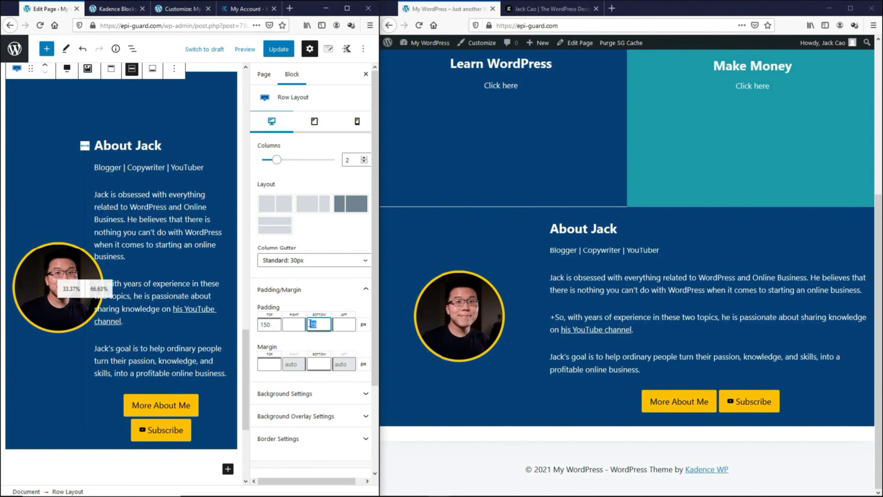
text(150)
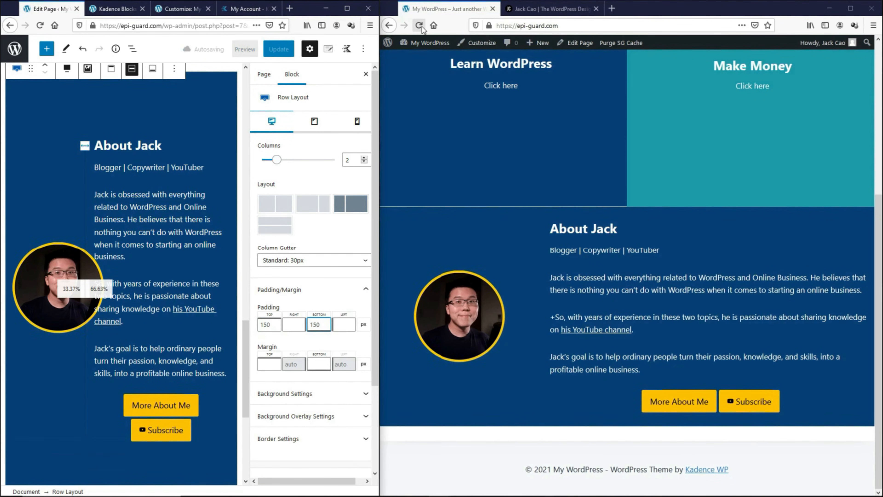
click(278, 49)
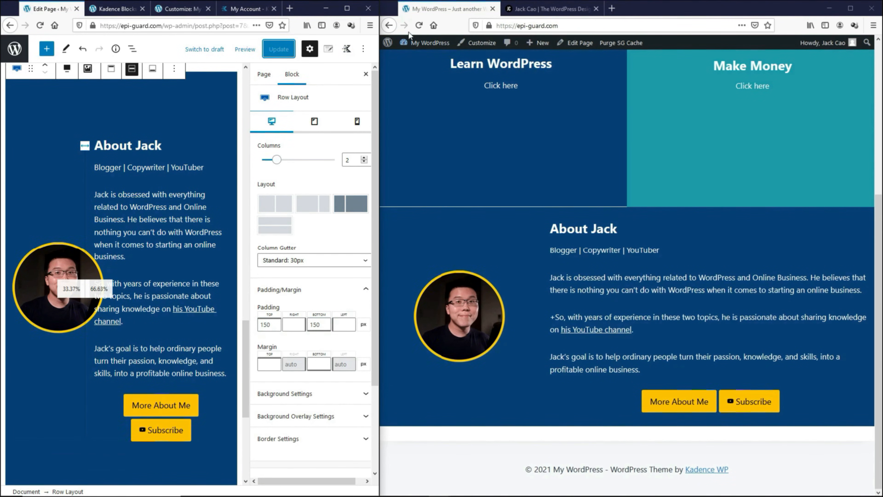
click(419, 25)
scroll(470, 218, down, 3)
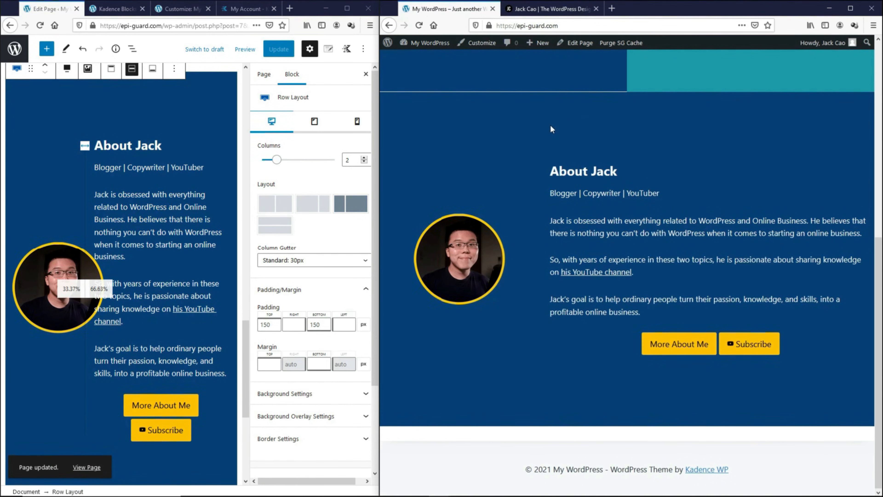
scroll(602, 244, up, 5)
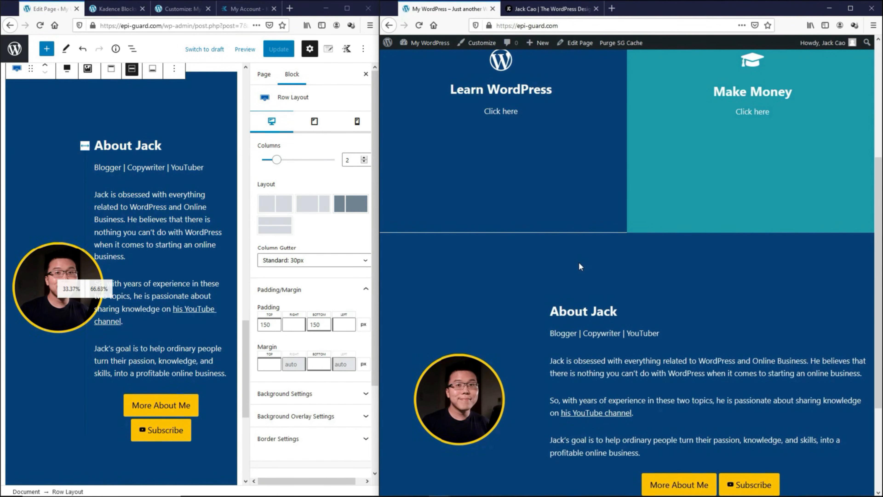
Set the About row's top margin to -50 px, update the page and reload the live site.
click(269, 366)
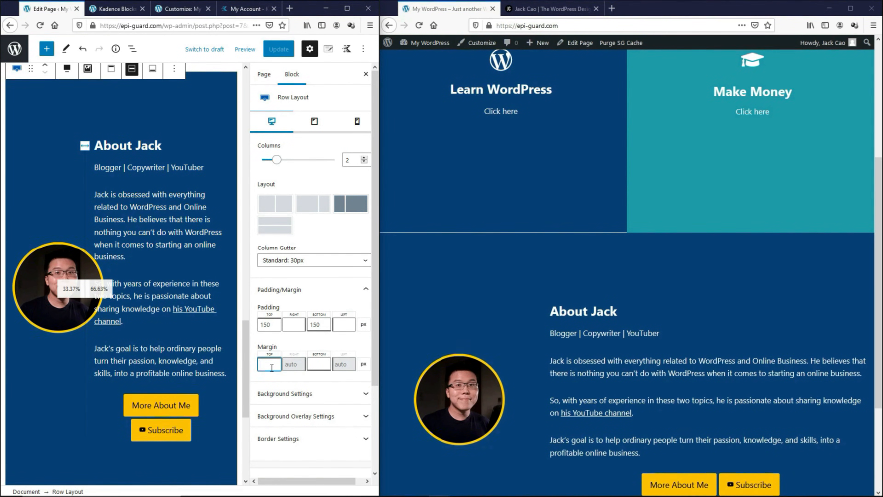
text(50)
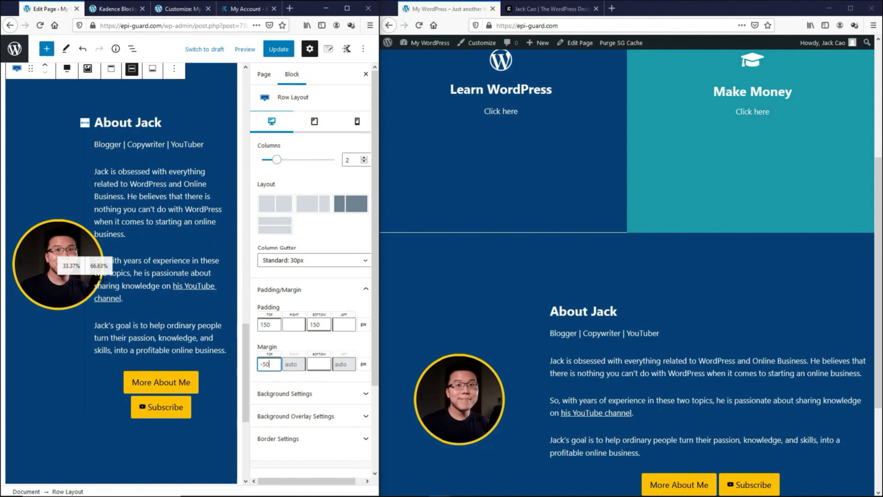
scroll(146, 255, up, 4)
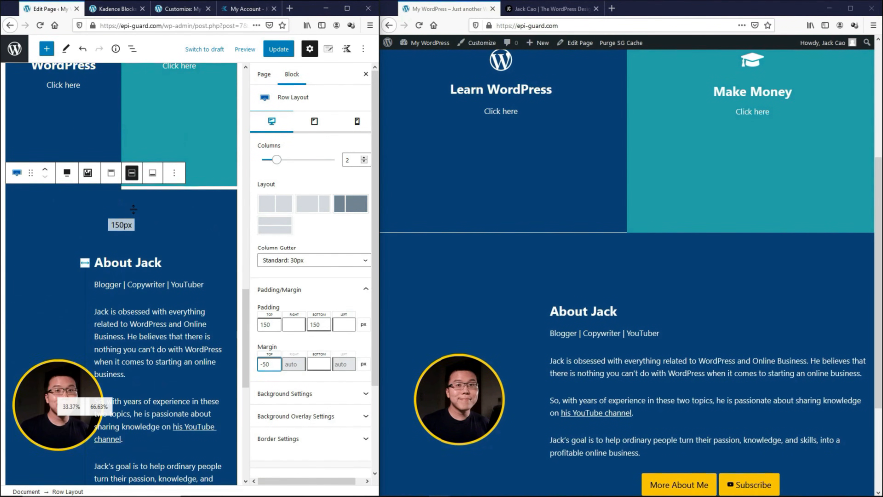
click(279, 49)
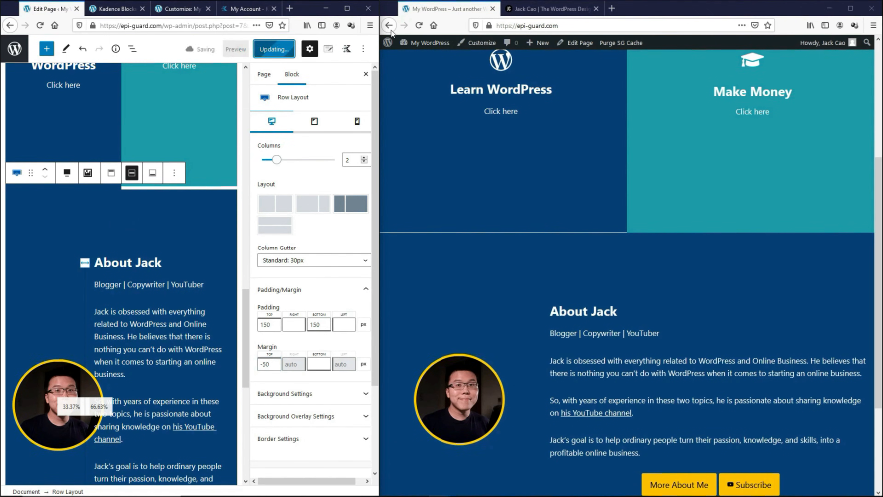
click(422, 26)
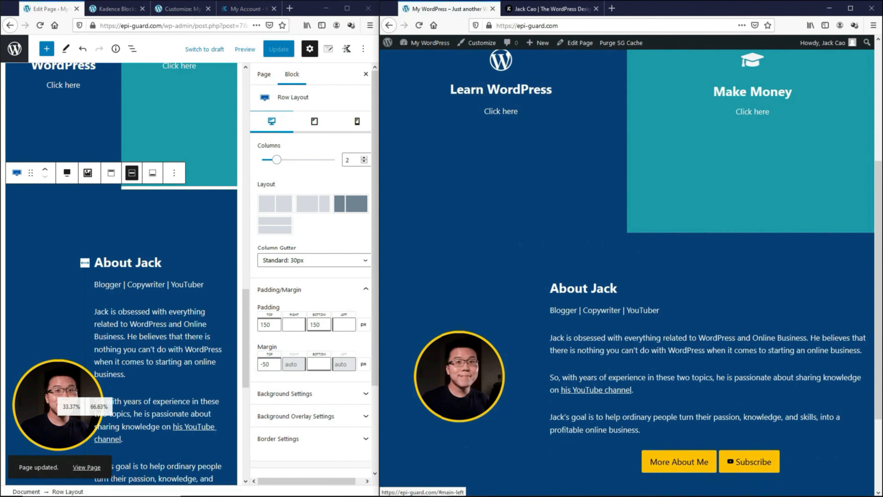
Narrow the live site's browser window to phone width and check how the home page sections are laid out.
drag(880, 128, 568, 118)
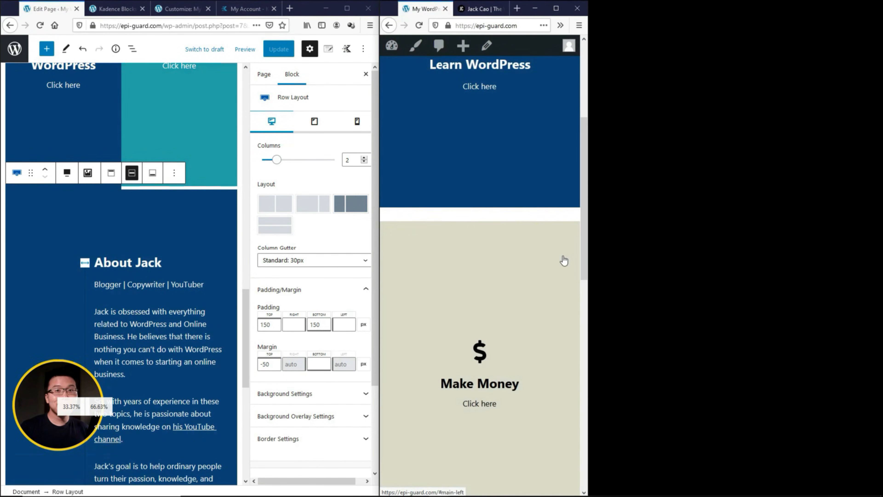
scroll(565, 263, down, 6)
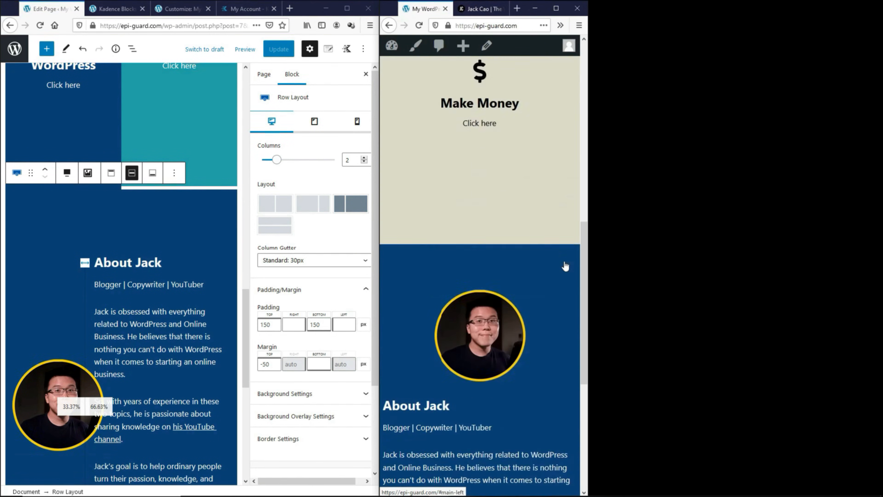
scroll(564, 263, up, 2)
scroll(565, 269, up, 4)
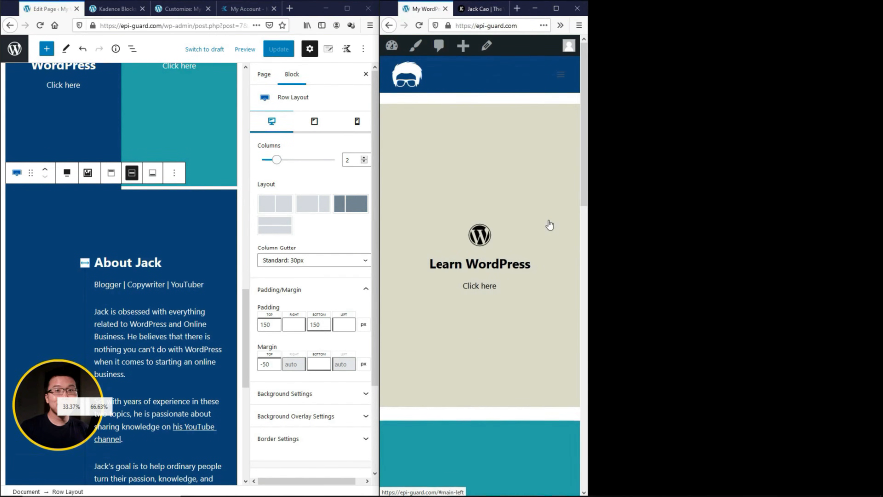
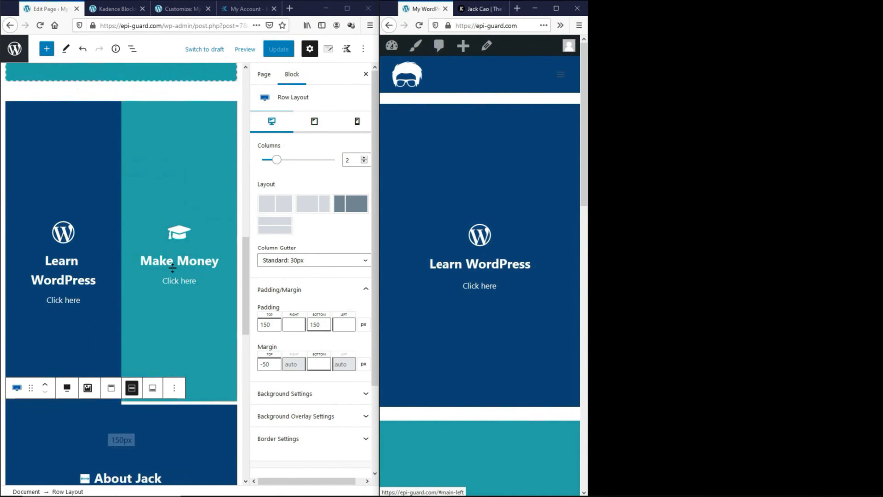
Set the mobile layout of the Learn WordPress and Make Money row to two equal columns, update the page and reload the live site.
scroll(173, 268, up, 3)
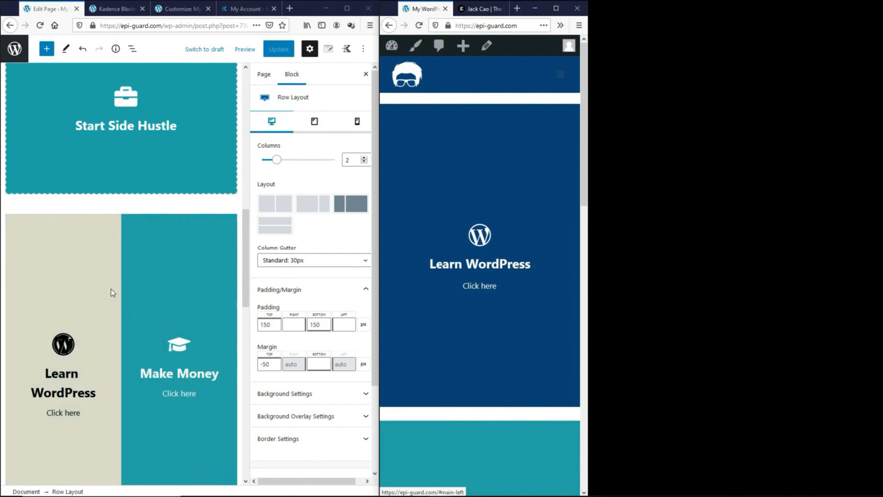
click(98, 292)
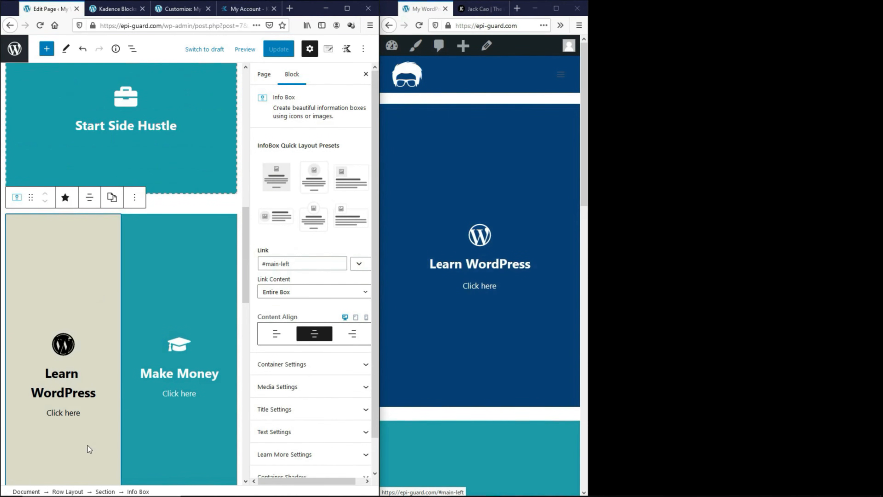
click(82, 491)
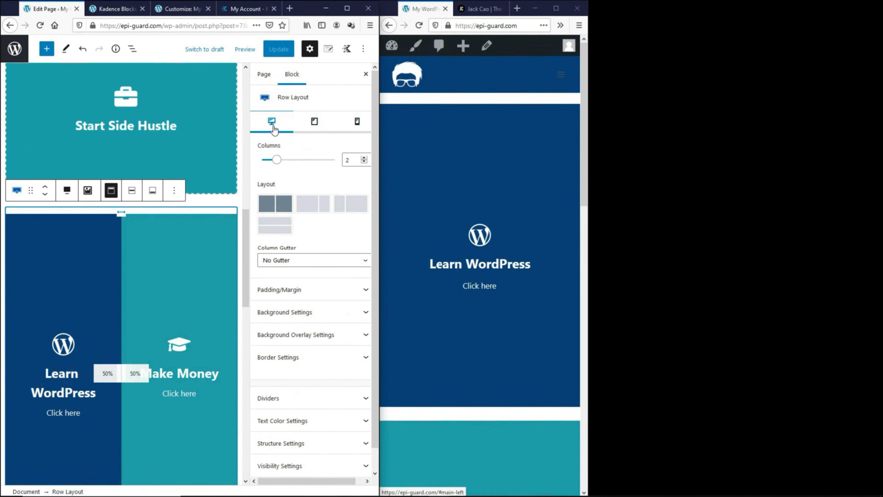
click(357, 121)
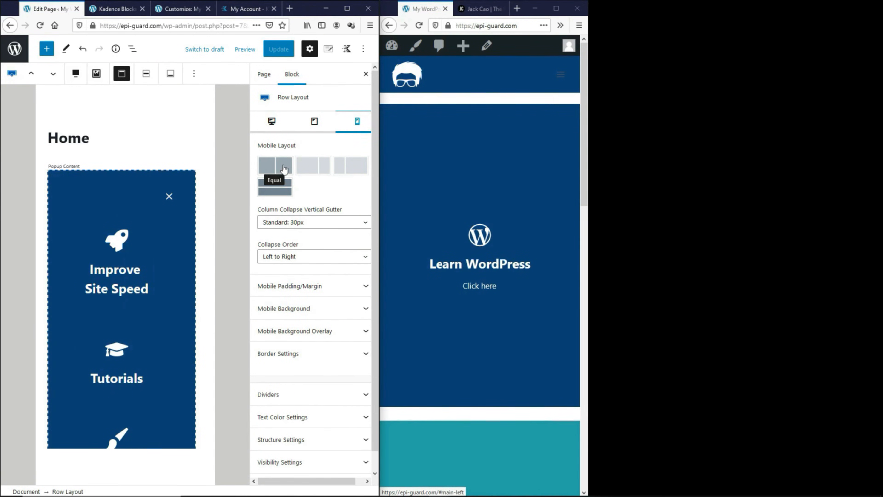
click(283, 169)
click(278, 49)
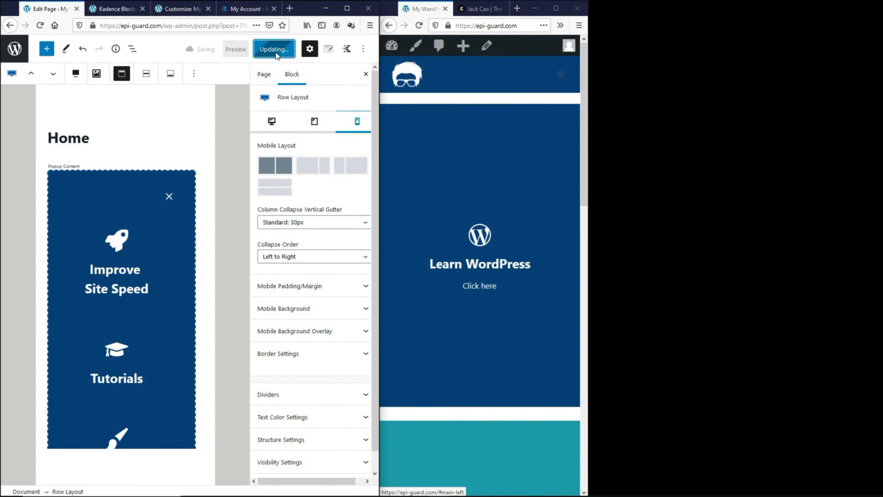
click(419, 27)
click(420, 27)
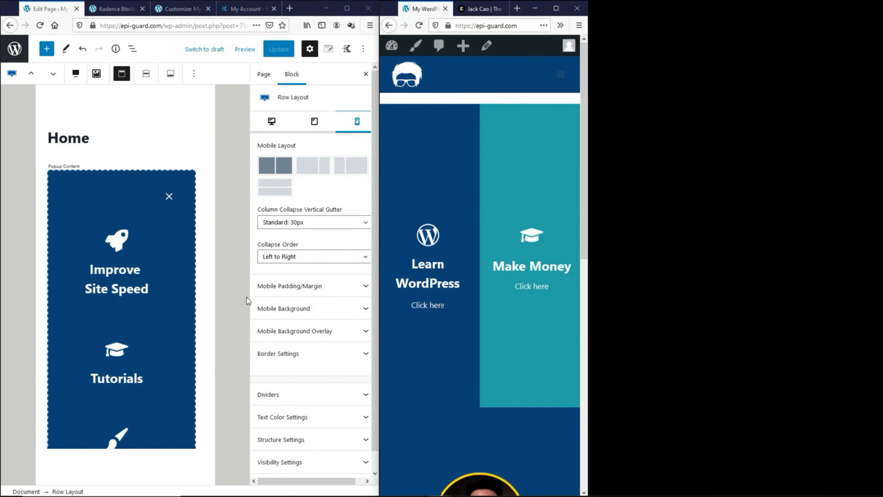
Put a line break between "Make" and "Money" in the info box title, update the page and reload the live site.
click(271, 121)
scroll(190, 276, down, 10)
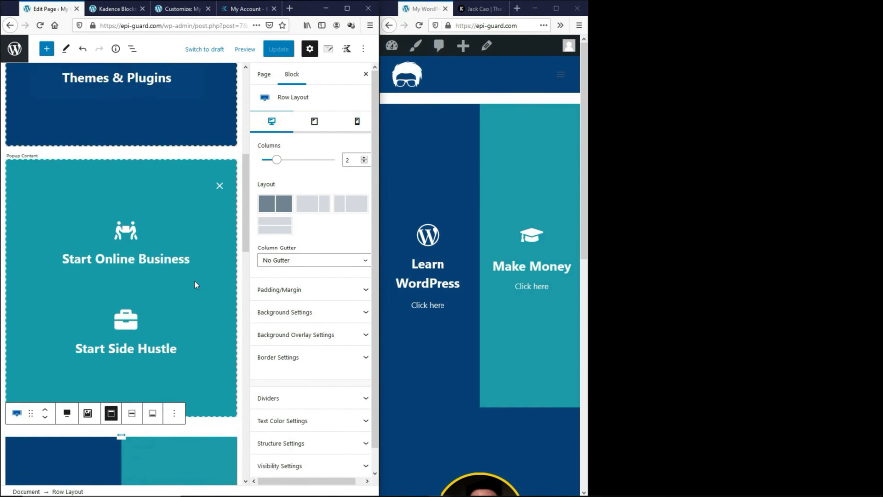
click(195, 245)
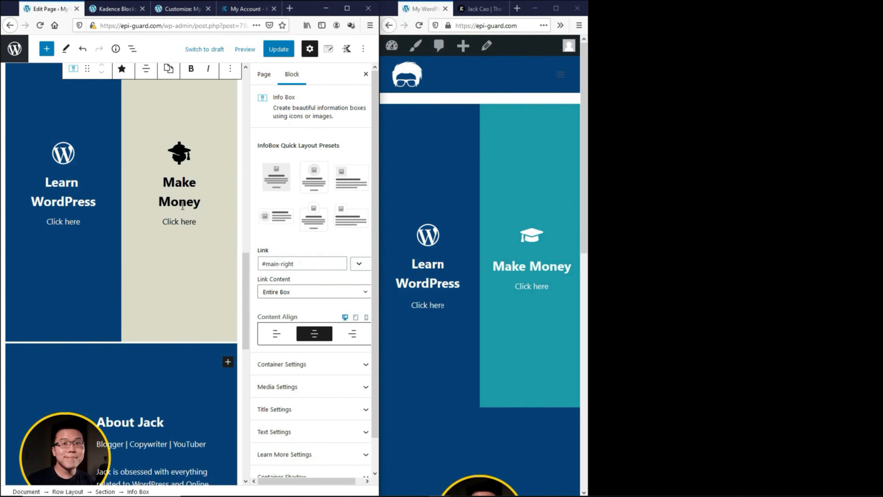
key(BackSpace)
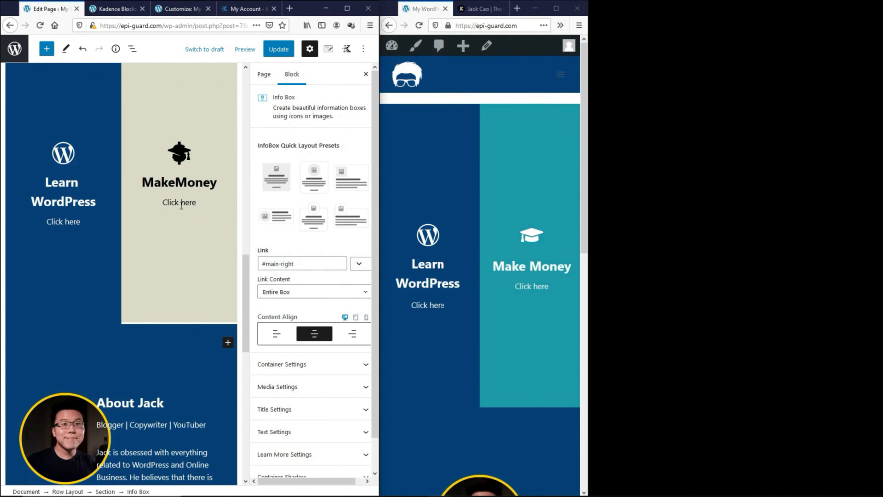
click(279, 49)
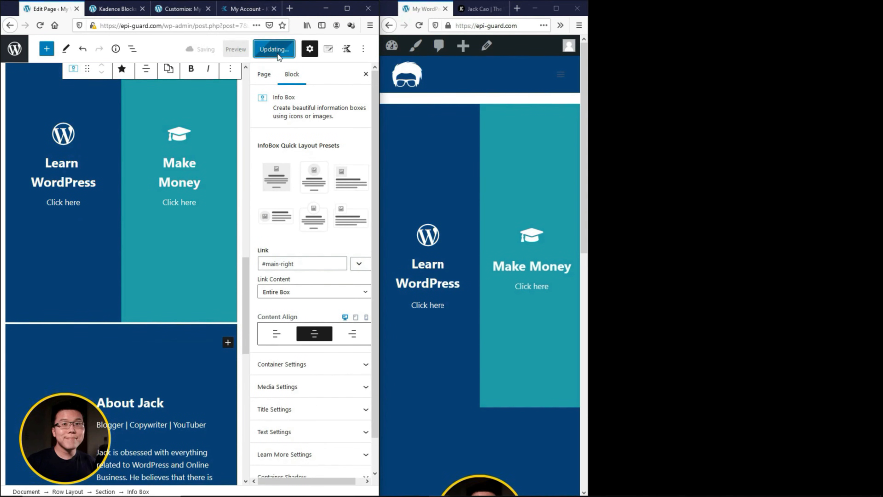
click(419, 28)
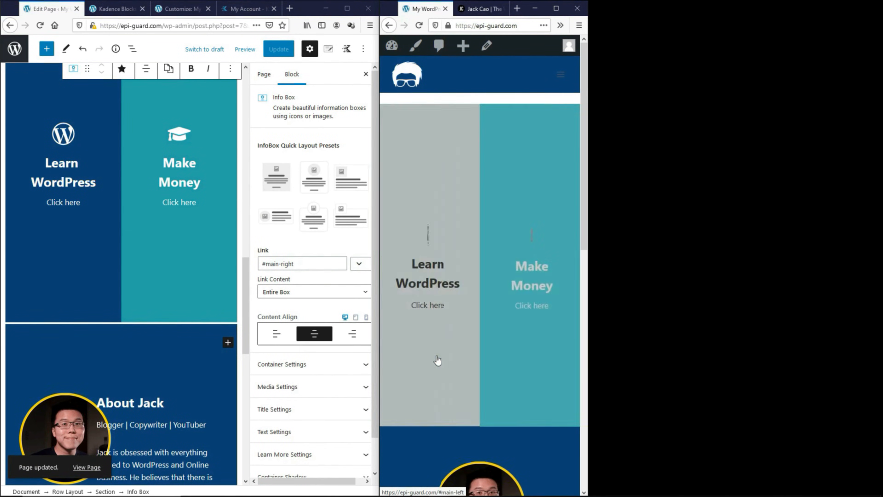
Widen the live site's window again, break the "Learn WordPress" title after "Learn", and update and reload to compare the boxes' heights.
drag(589, 291, 882, 291)
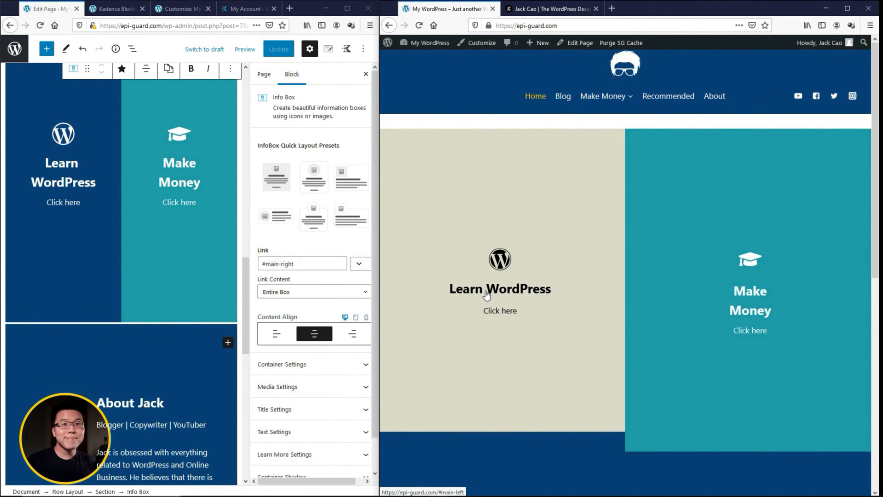
click(33, 183)
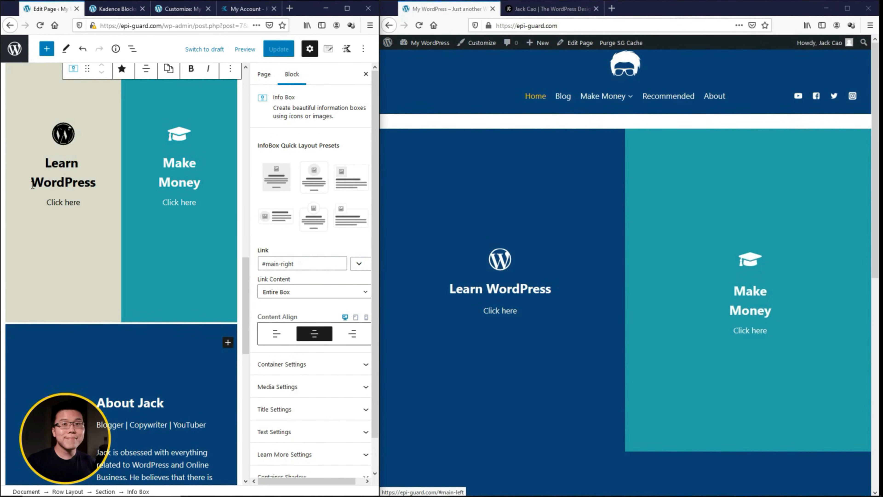
click(33, 186)
key(BackSpace)
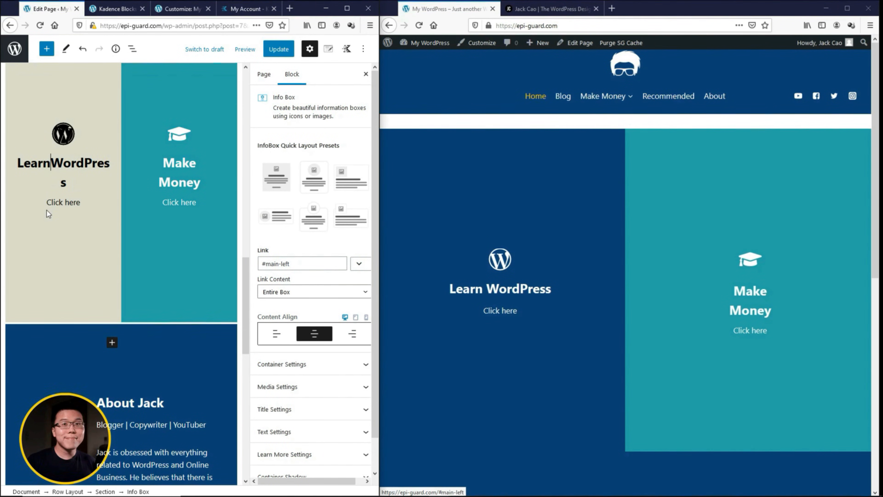
click(278, 49)
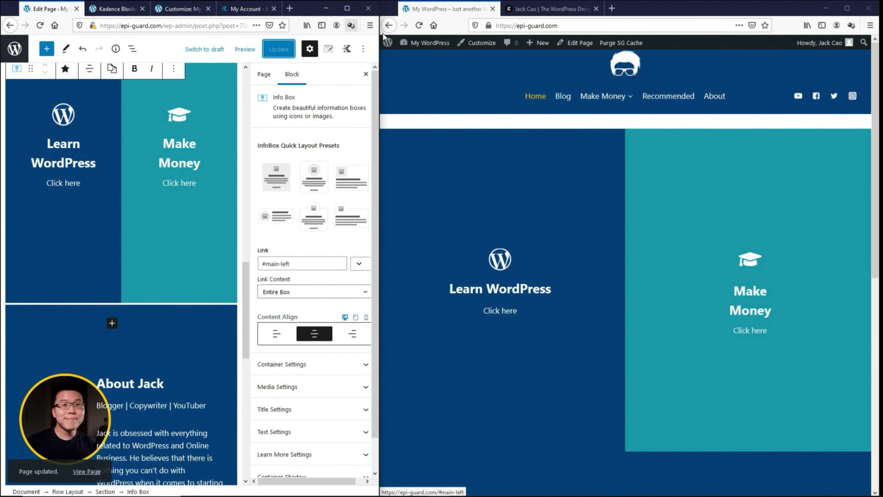
click(419, 25)
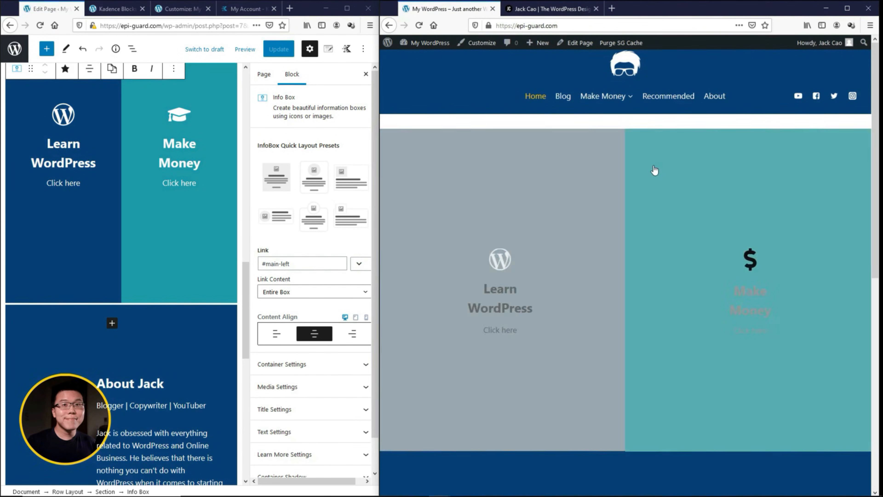
scroll(624, 121, down, 3)
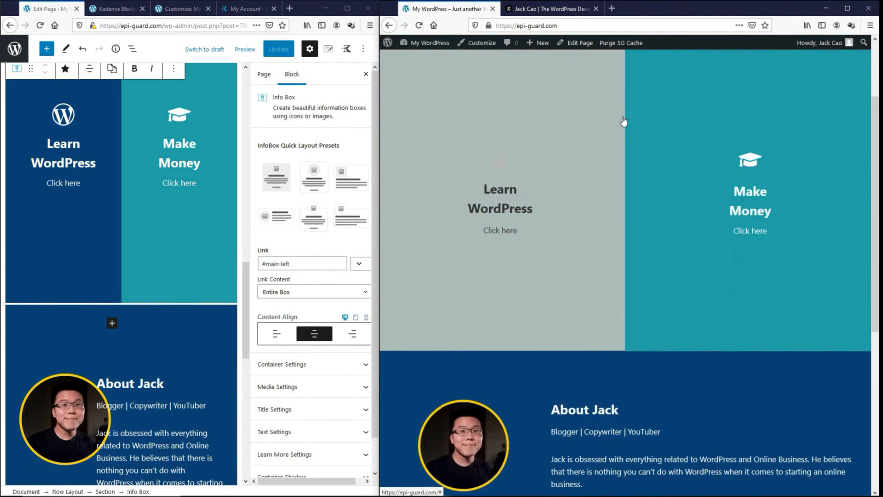
Compare the header and sections of the live home page with those of the finished reference website.
scroll(624, 189, down, 2)
scroll(630, 190, up, 4)
click(572, 10)
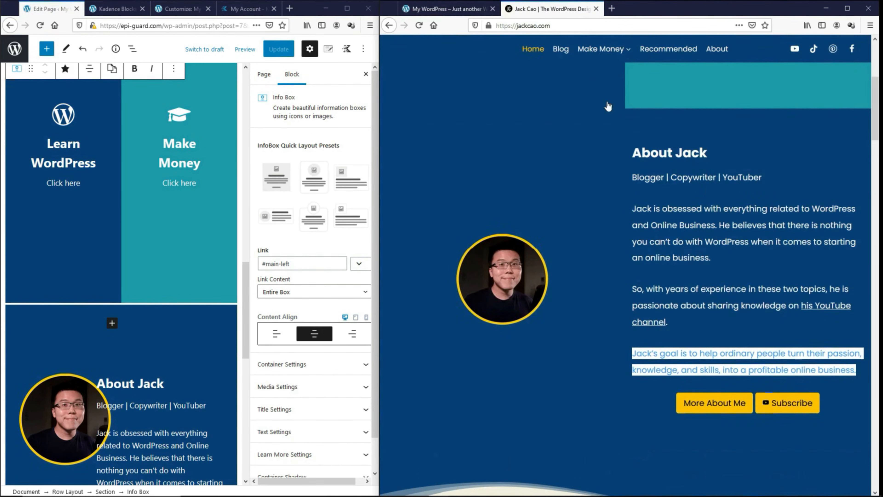
scroll(675, 172, up, 5)
scroll(676, 173, down, 11)
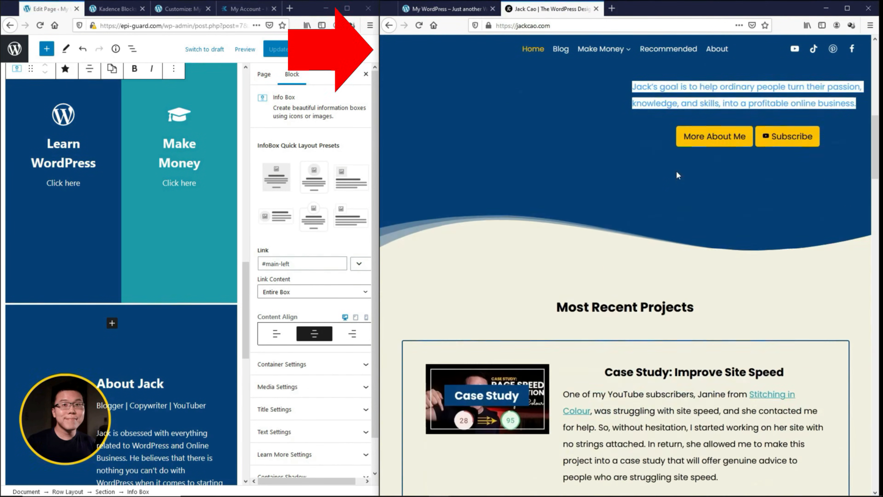
scroll(676, 174, up, 5)
scroll(676, 175, up, 5)
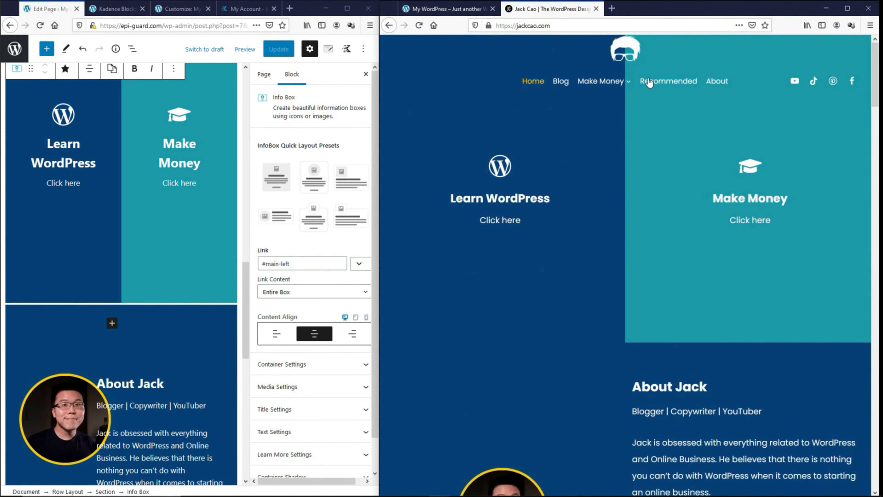
scroll(667, 201, down, 12)
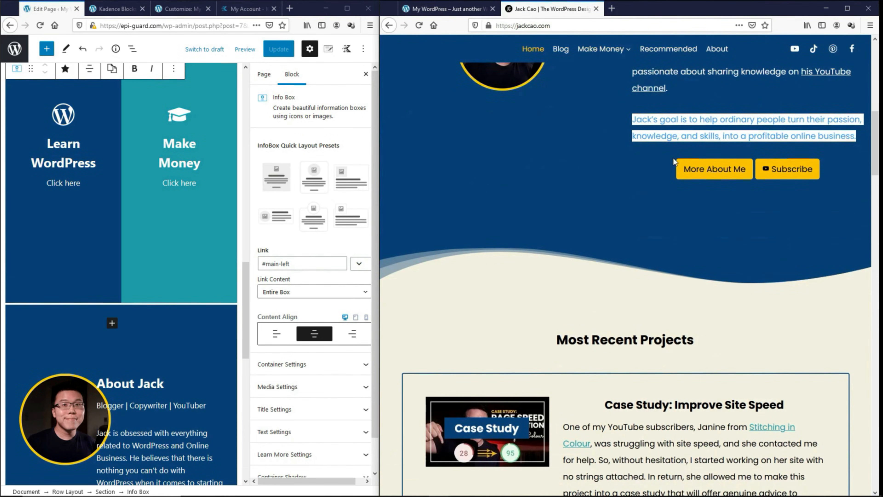
scroll(683, 166, up, 12)
key(ctrl+Tab)
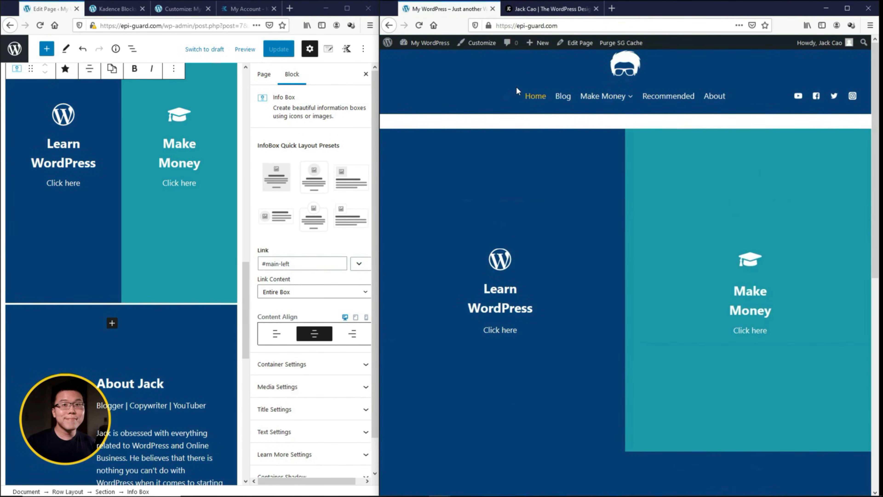
Switch to the Customizer, widen its browser window and enable the transparent header in the header settings.
click(166, 11)
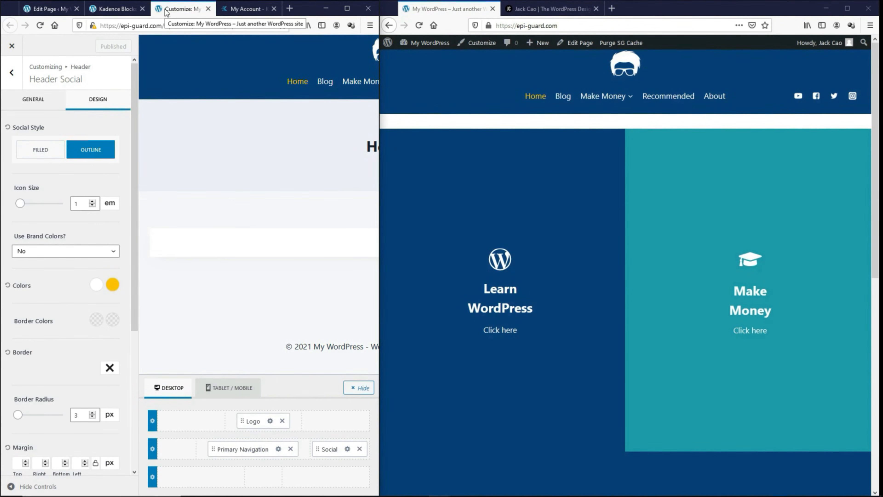
drag(379, 69, 622, 80)
click(42, 27)
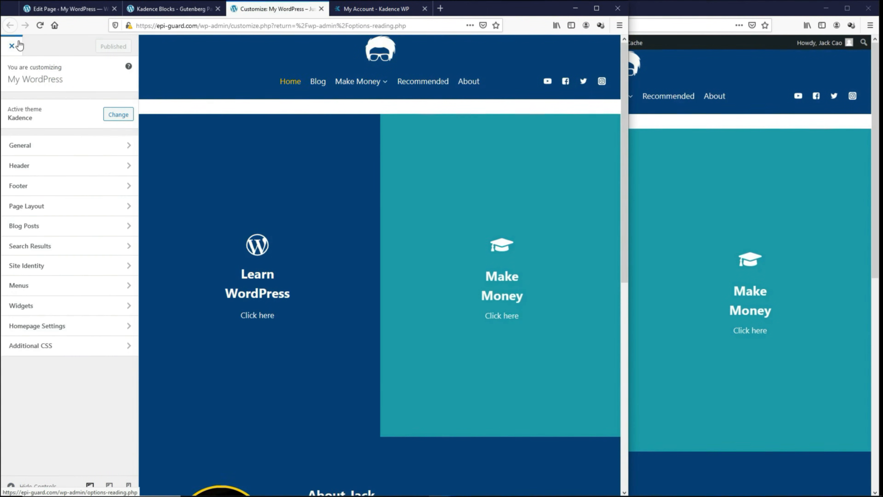
click(21, 165)
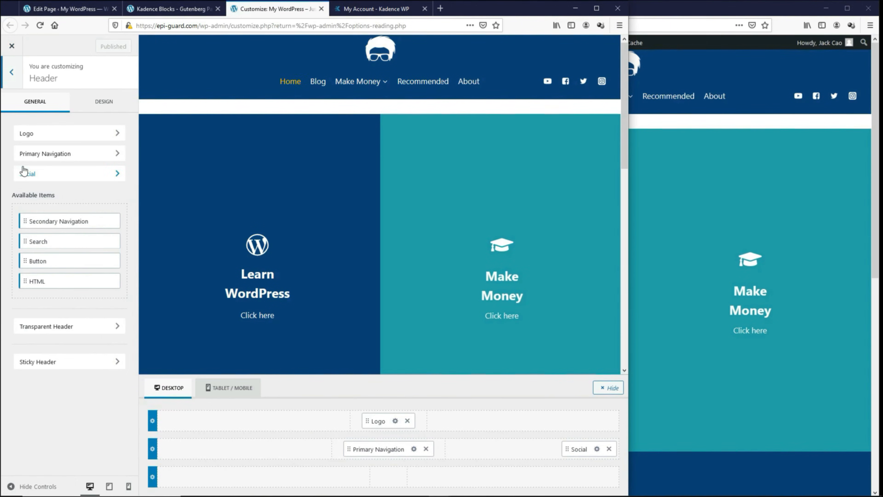
click(61, 329)
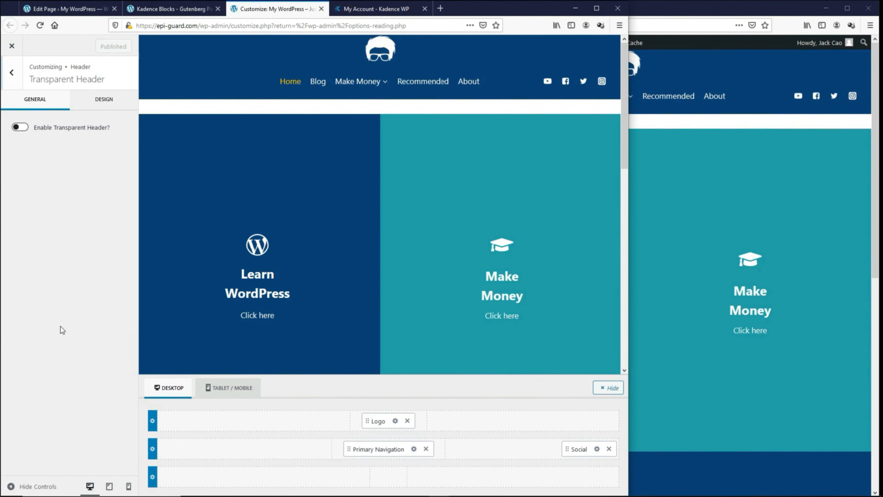
click(20, 128)
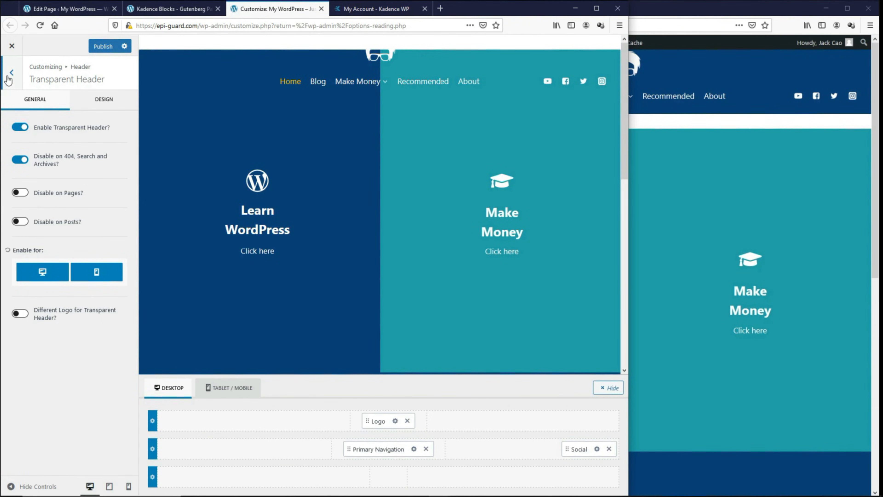
Set the sticky header to "Yes - Only Main Row", test it in the preview and publish the changes.
click(9, 78)
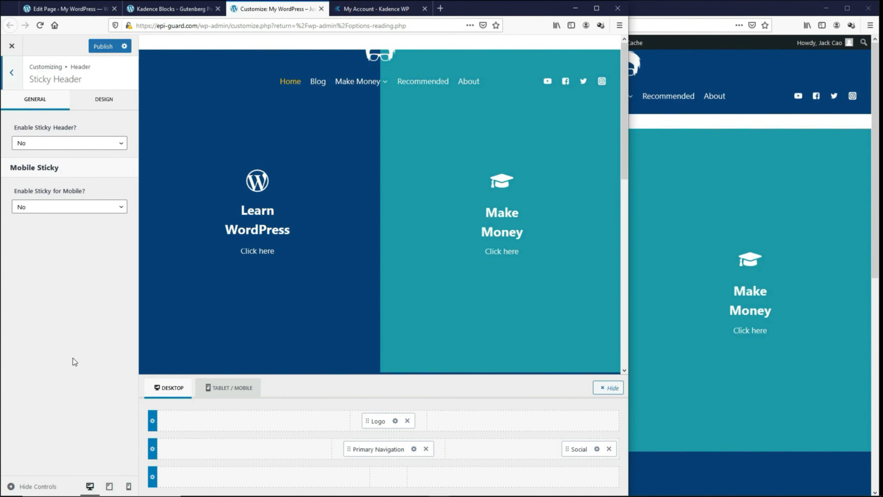
click(70, 143)
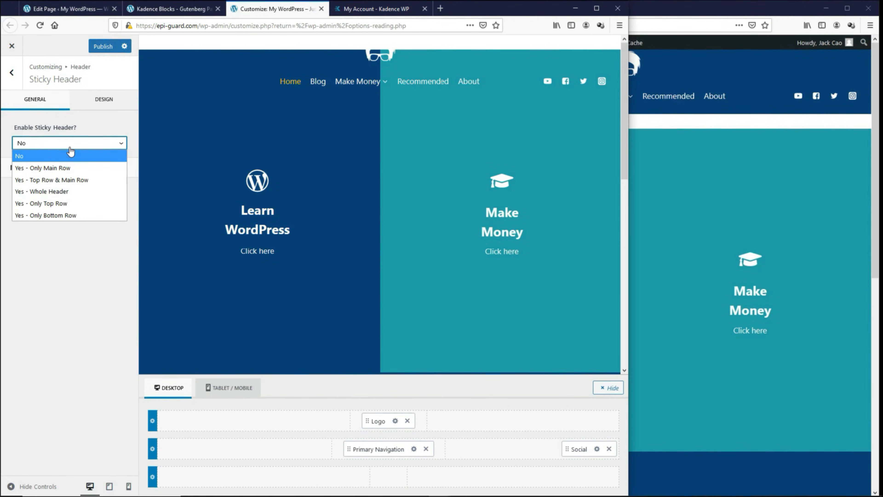
click(69, 168)
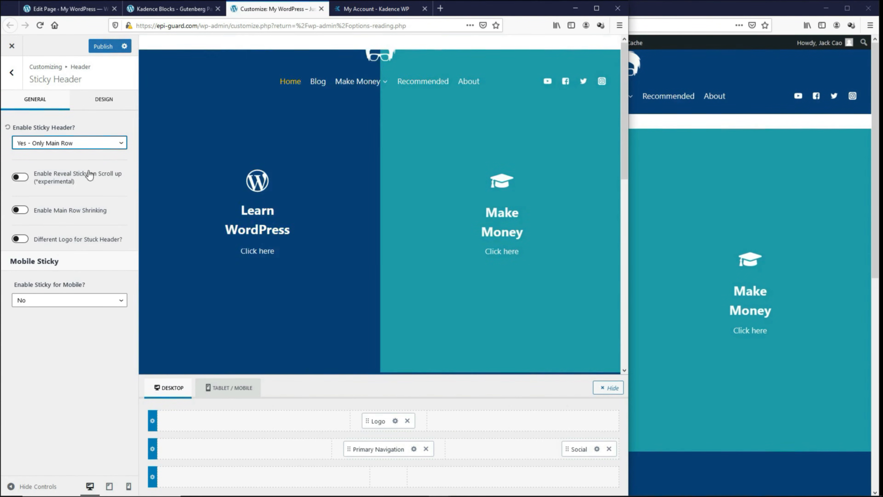
scroll(301, 155, down, 5)
scroll(301, 155, down, 2)
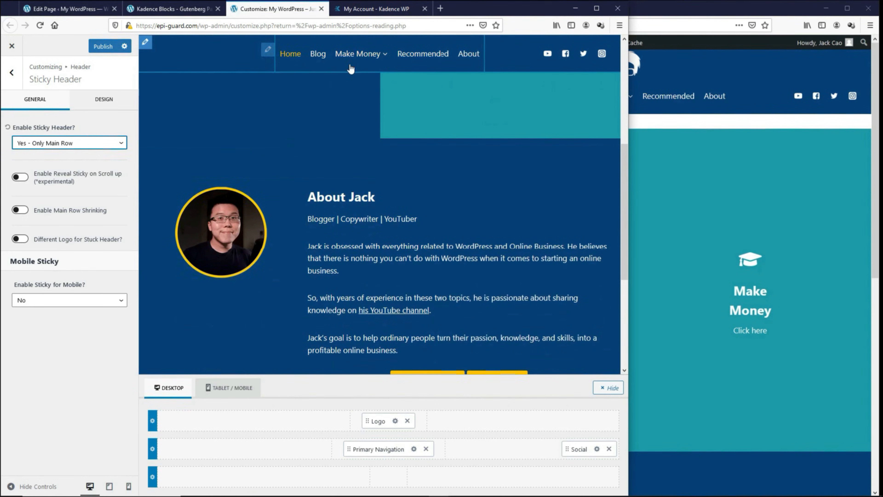
mouse_move(362, 56)
scroll(389, 216, up, 5)
click(101, 46)
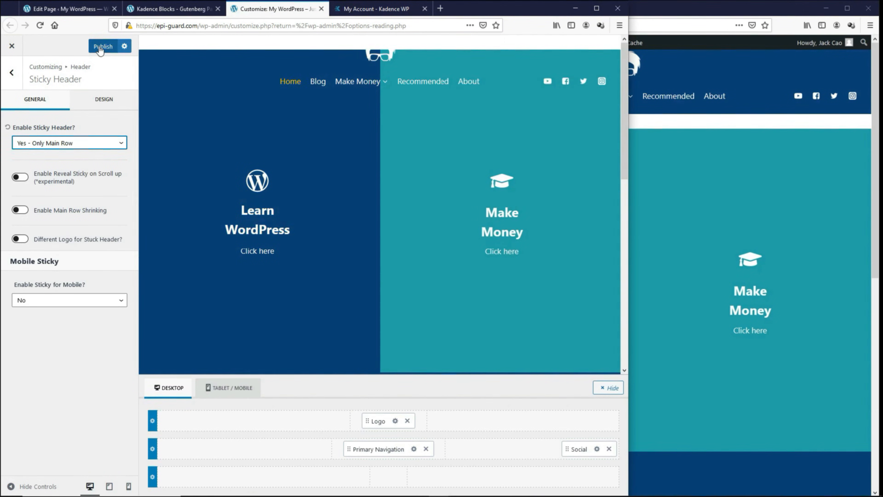
Reload the live site and check the transparent header over the top of the home page.
click(668, 129)
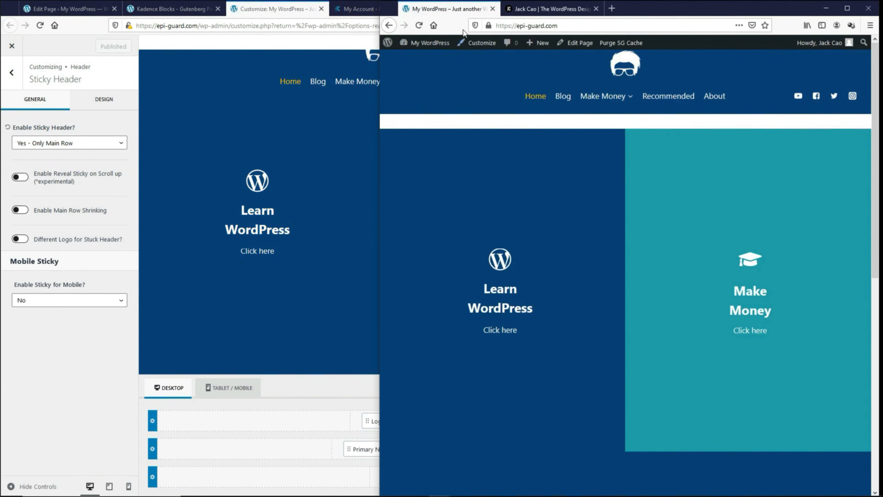
click(419, 26)
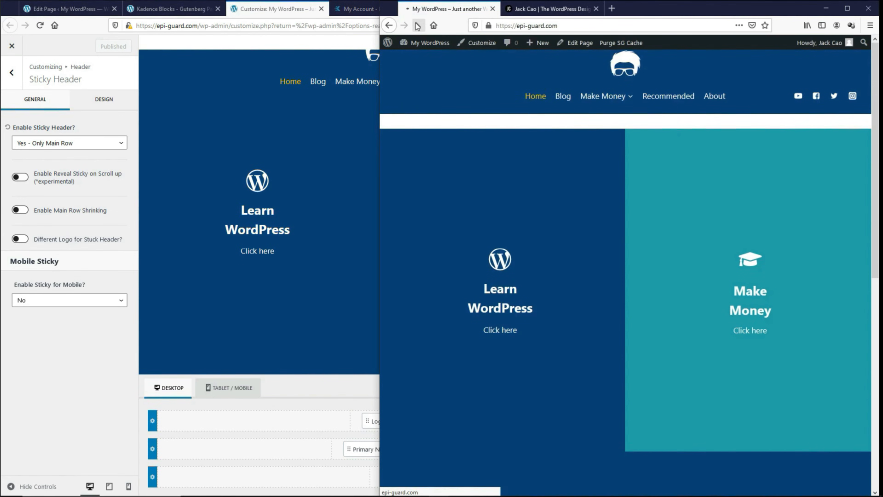
scroll(502, 109, down, 2)
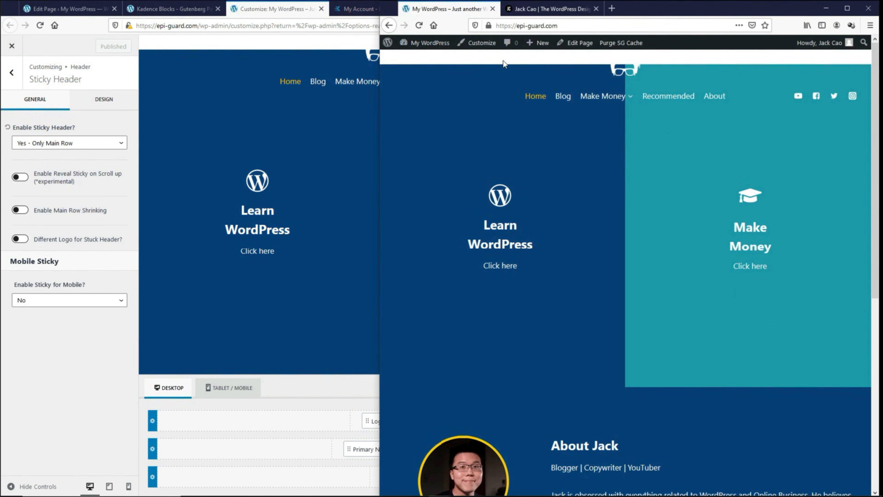
Set the top margin of the Learn WordPress and Make Money row to -80 px, update the page and reload the live site.
click(40, 8)
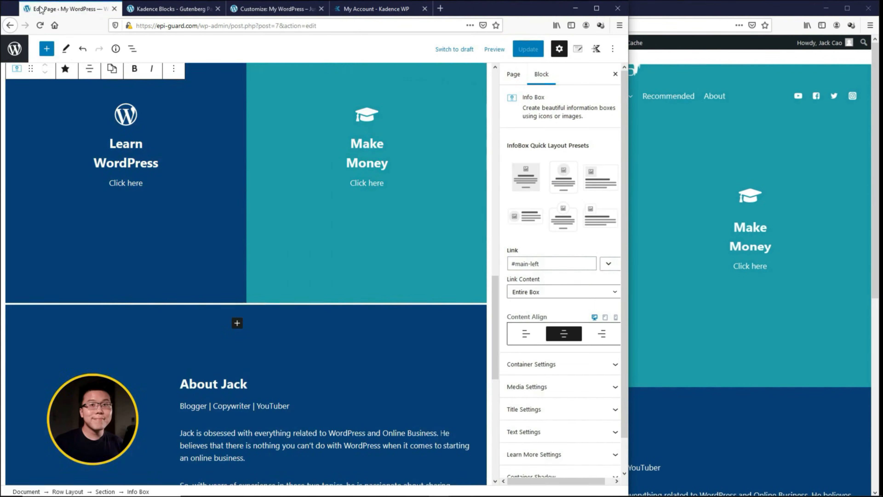
scroll(241, 205, up, 5)
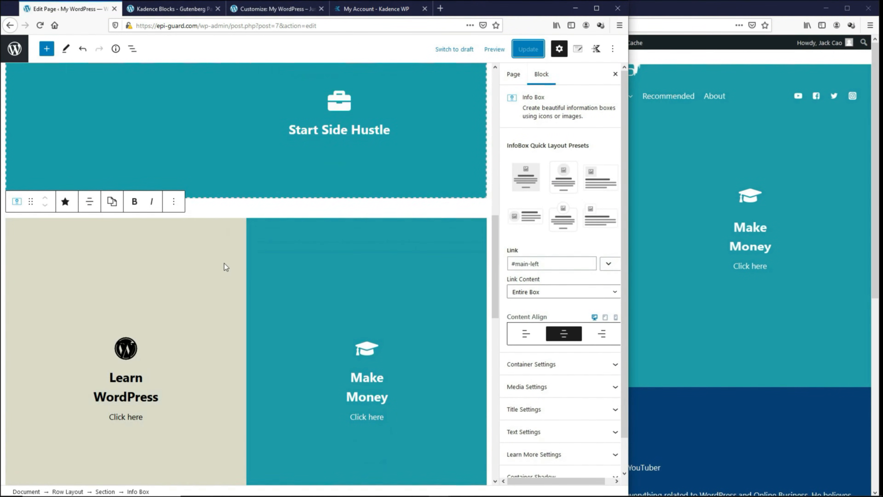
click(211, 264)
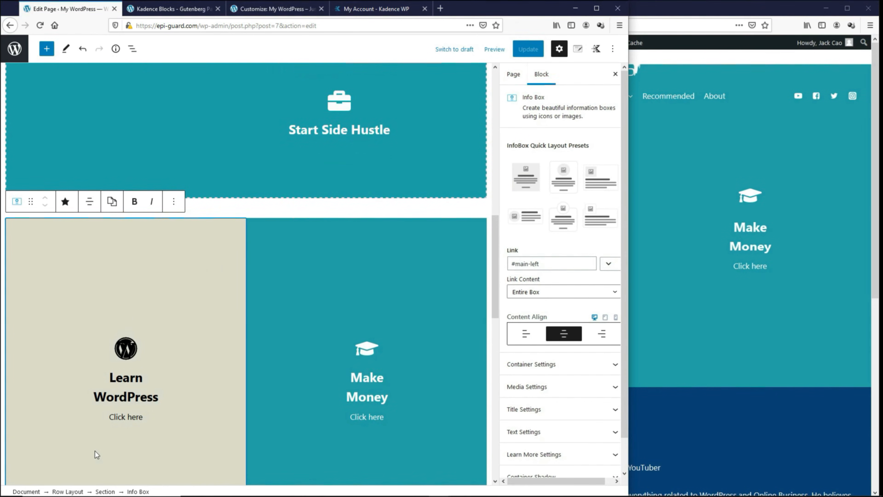
click(67, 491)
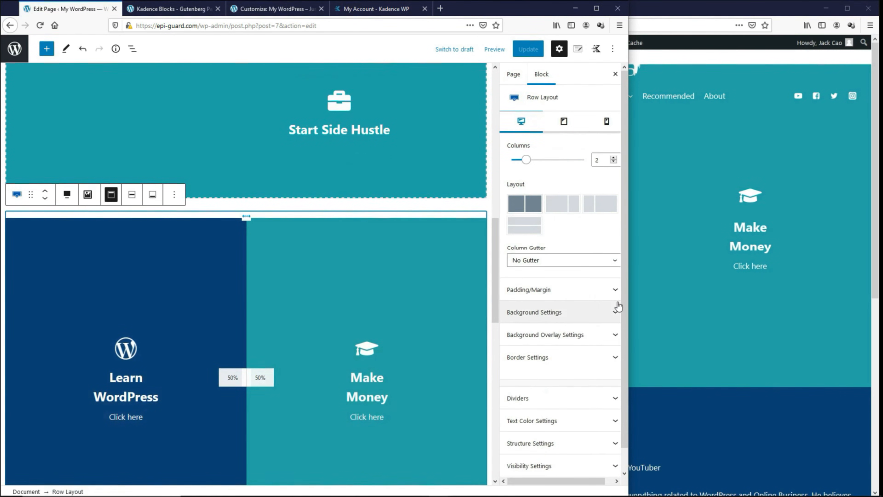
click(566, 291)
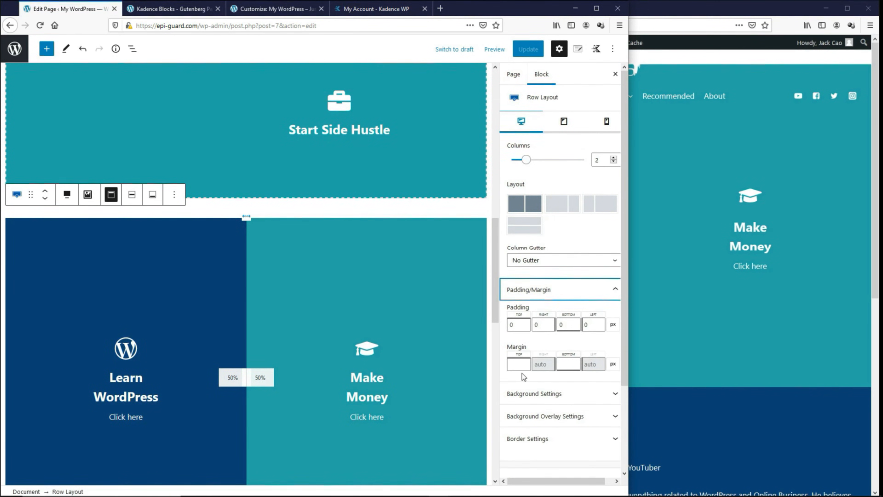
click(520, 365)
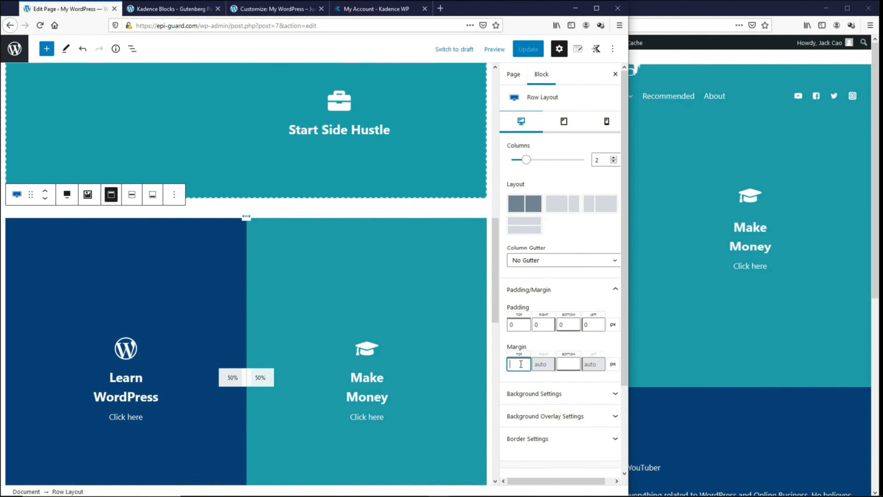
text(-80)
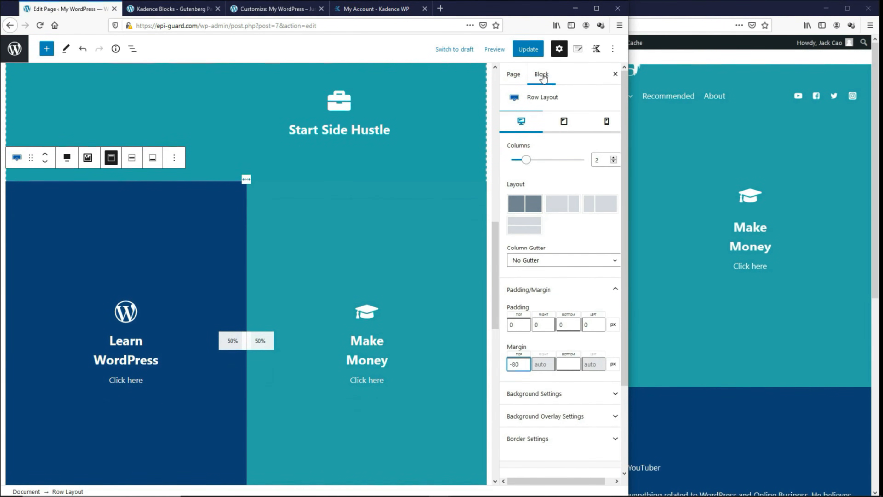
click(528, 49)
click(699, 13)
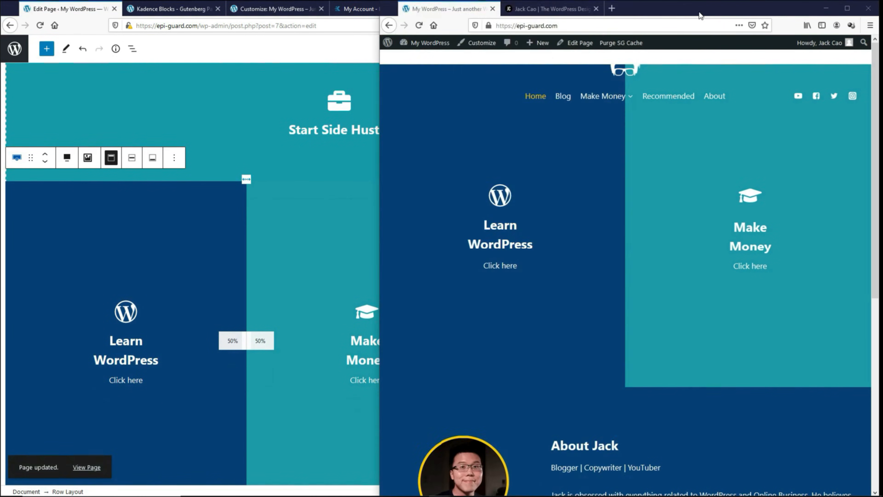
click(420, 25)
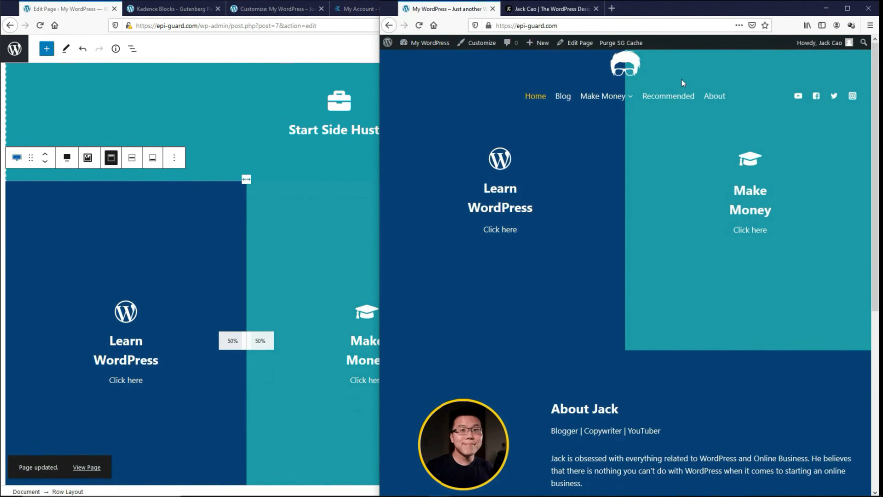
Narrow the live site's window to phone width and move the logo to the centre of the tablet/mobile header's main row.
drag(380, 139, 629, 137)
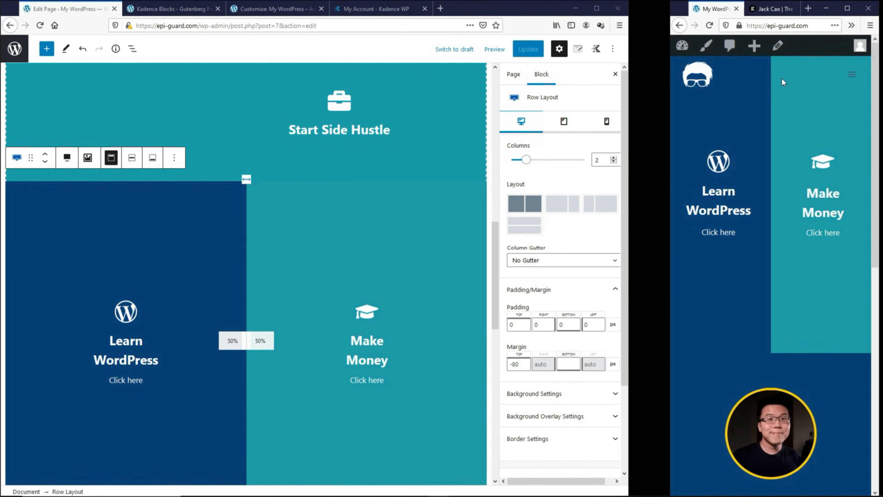
click(268, 9)
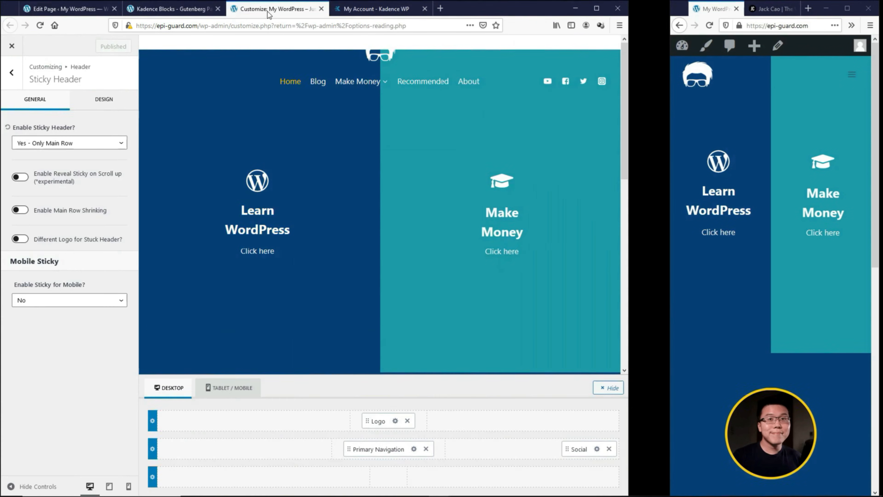
click(12, 72)
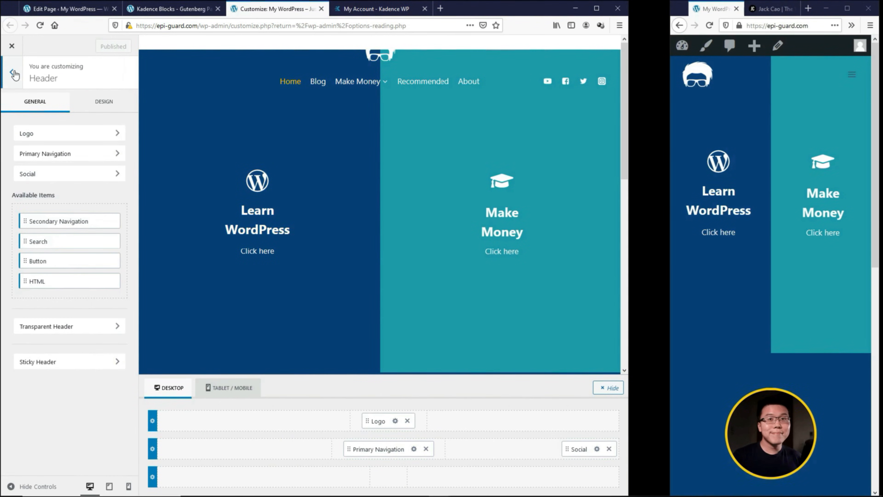
click(219, 388)
drag(274, 452, 432, 451)
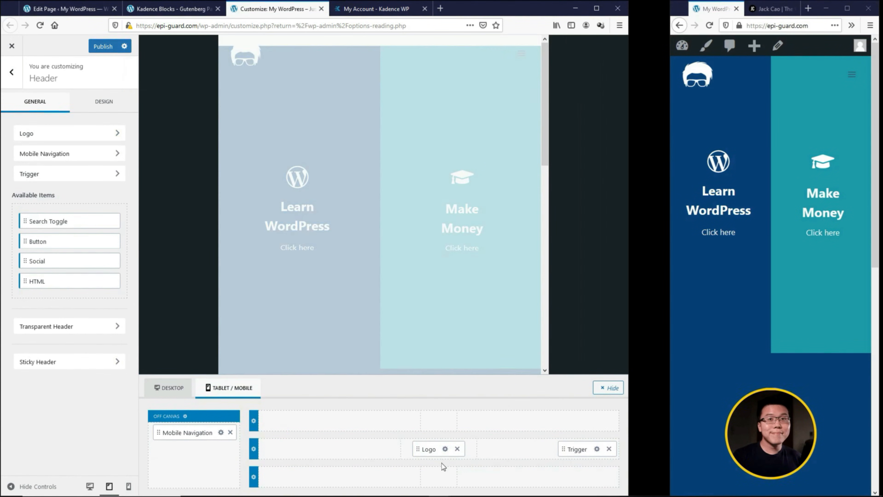